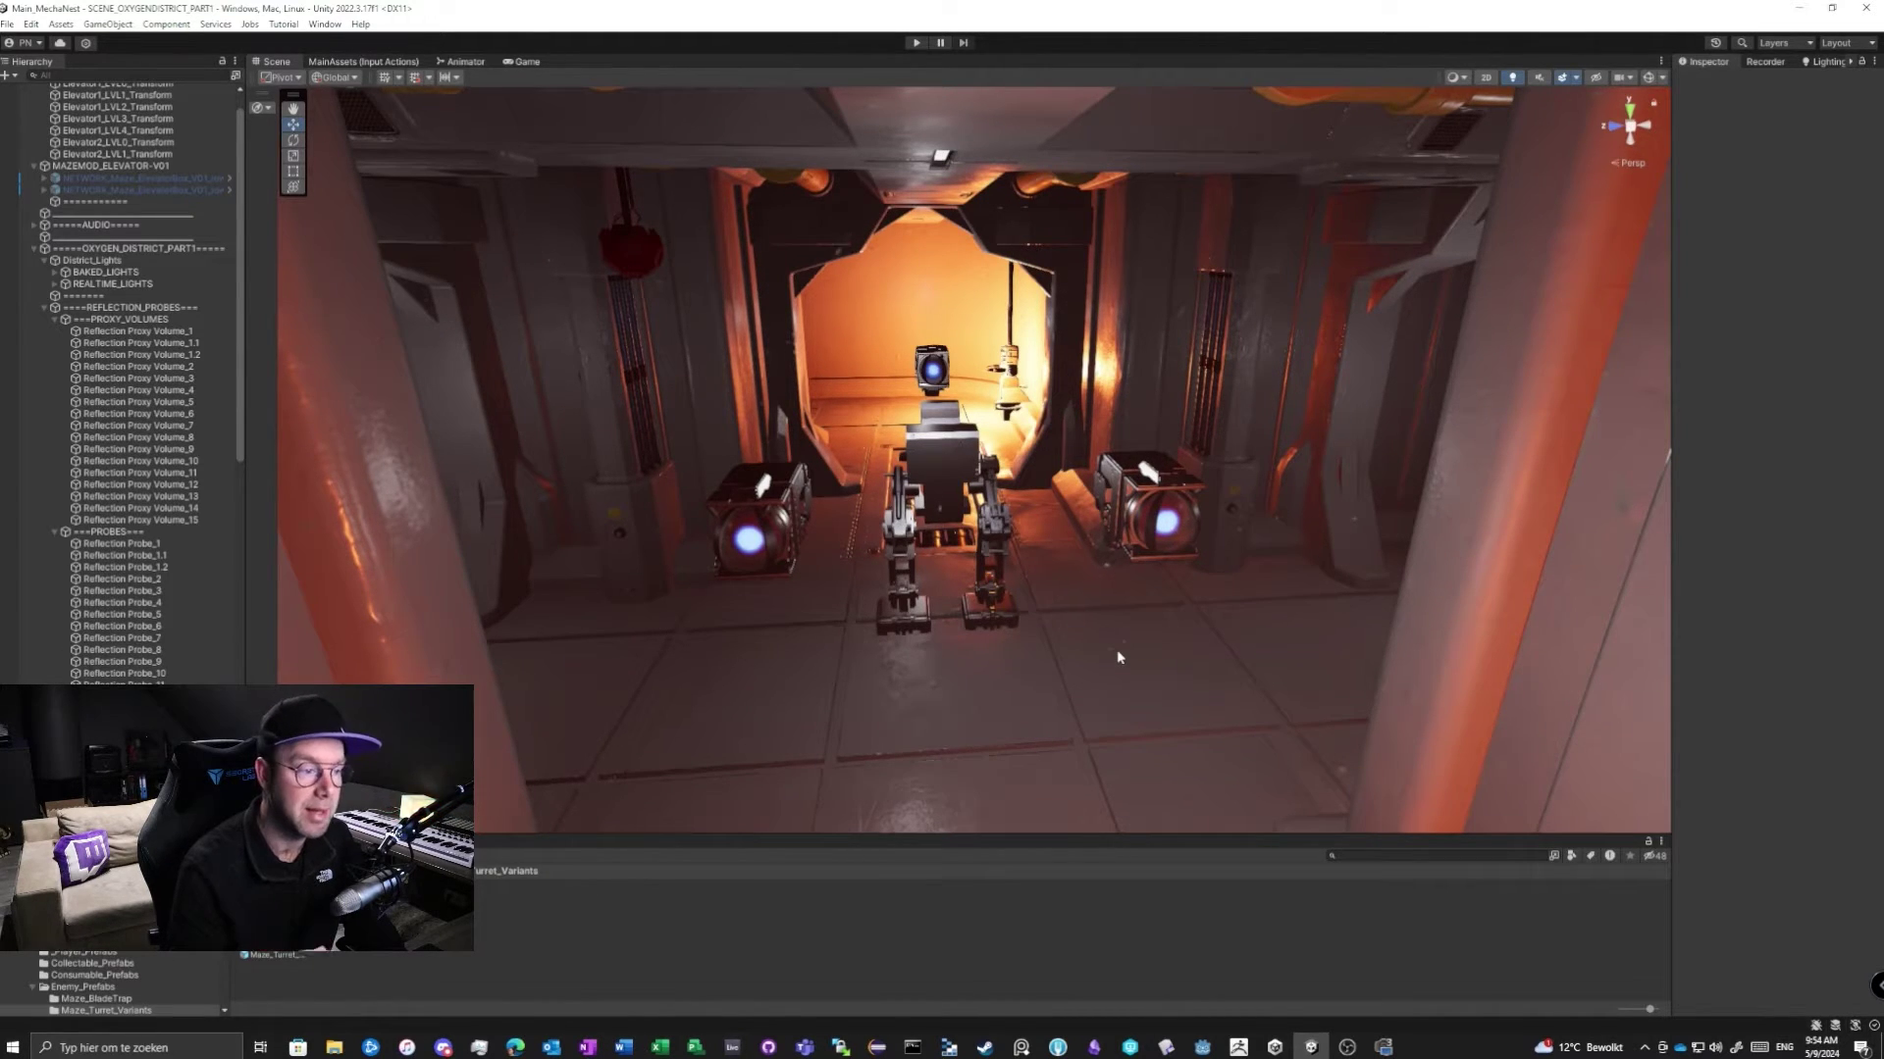
# Open the Maze_Turret_V01 Variant prefab of the turret hanging at the end of the corridor for editing.
pyautogui.moveTo(1118, 658); pyautogui.dragTo(1045, 529, button='right')
pyautogui.click(1040, 535)
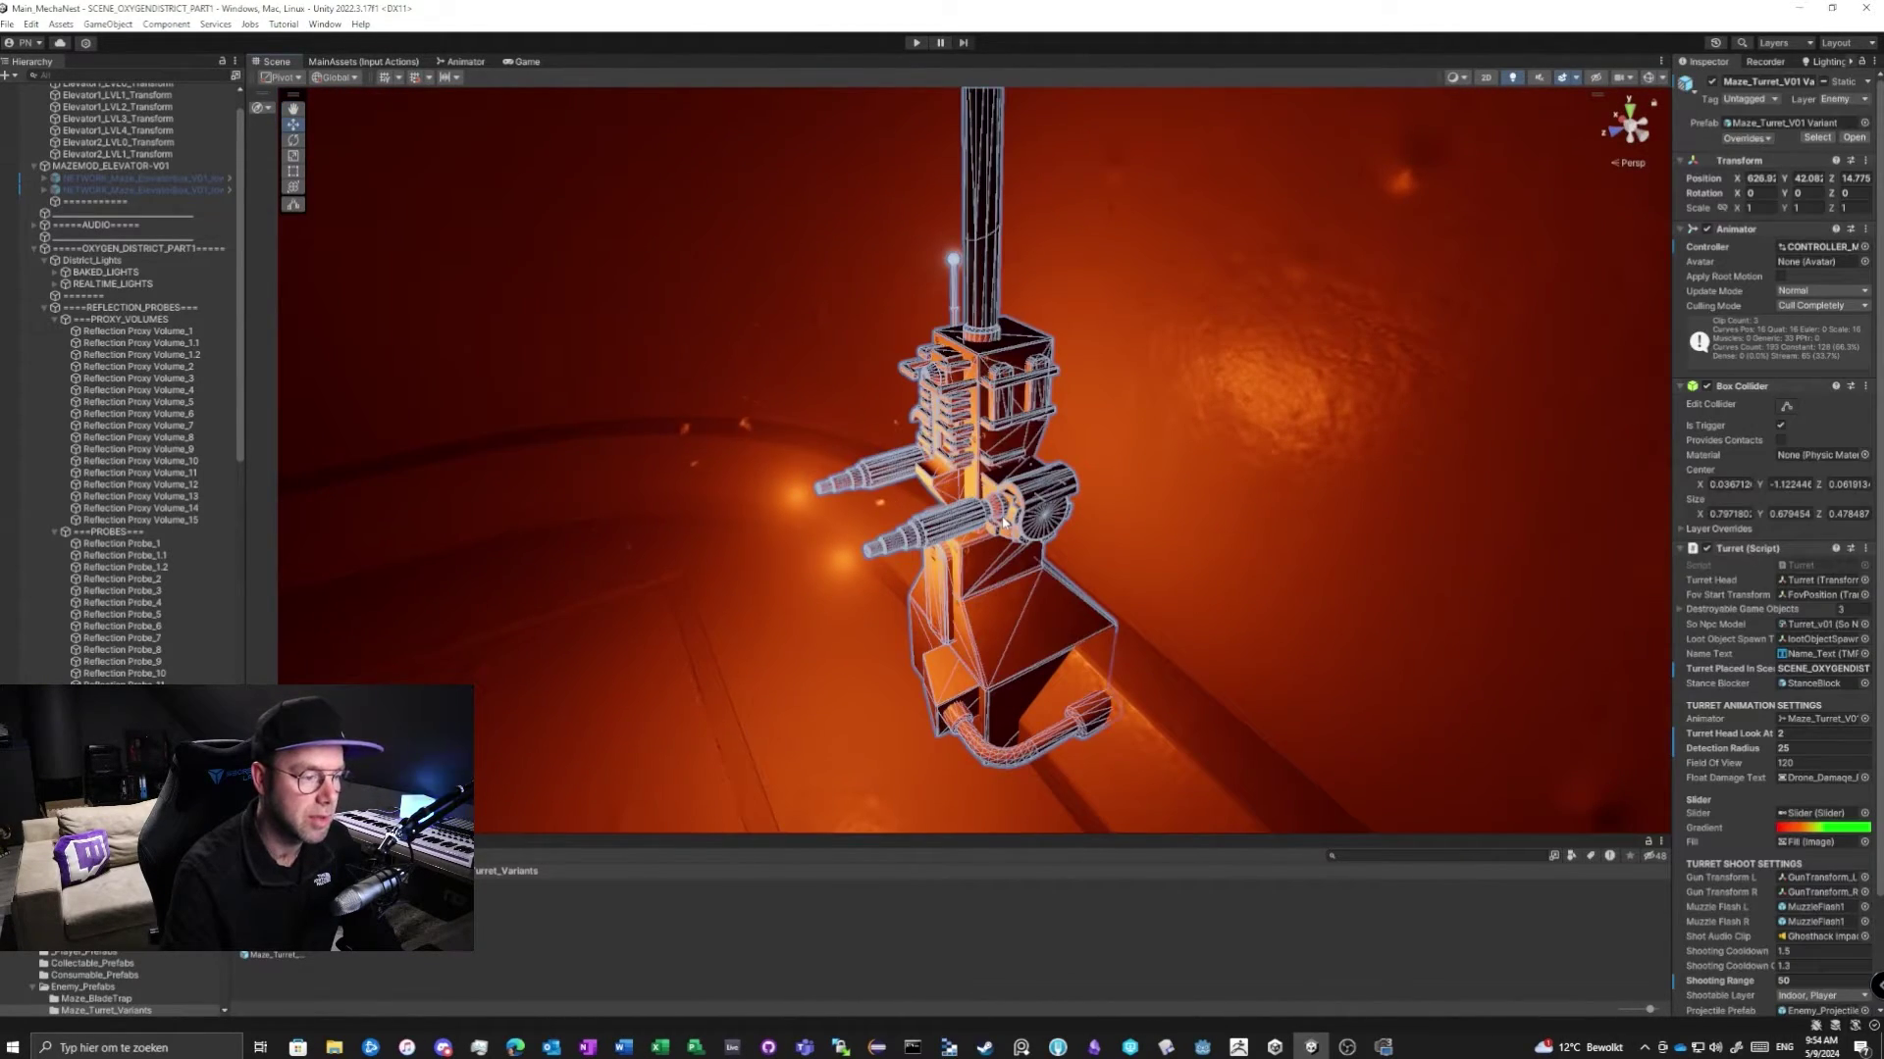
pyautogui.click(1817, 137)
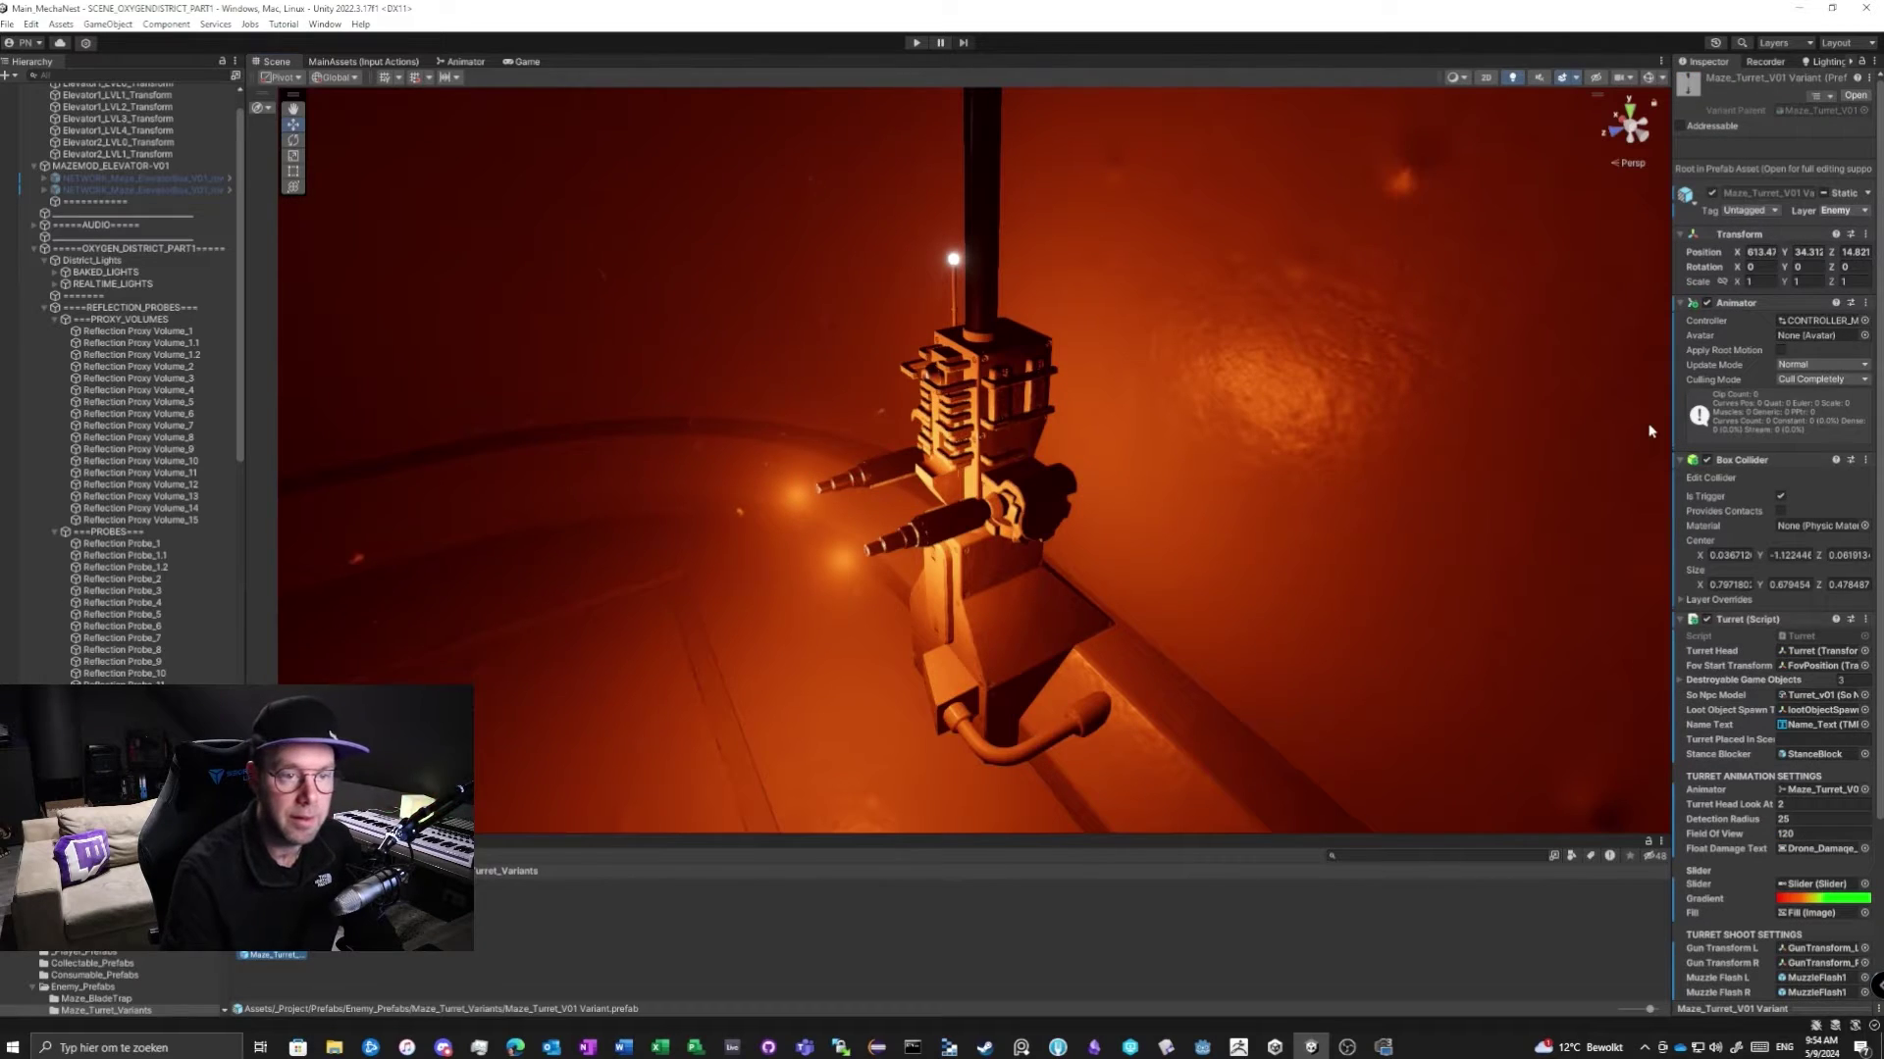
pyautogui.moveTo(1673, 265); pyautogui.dragTo(1654, 283)
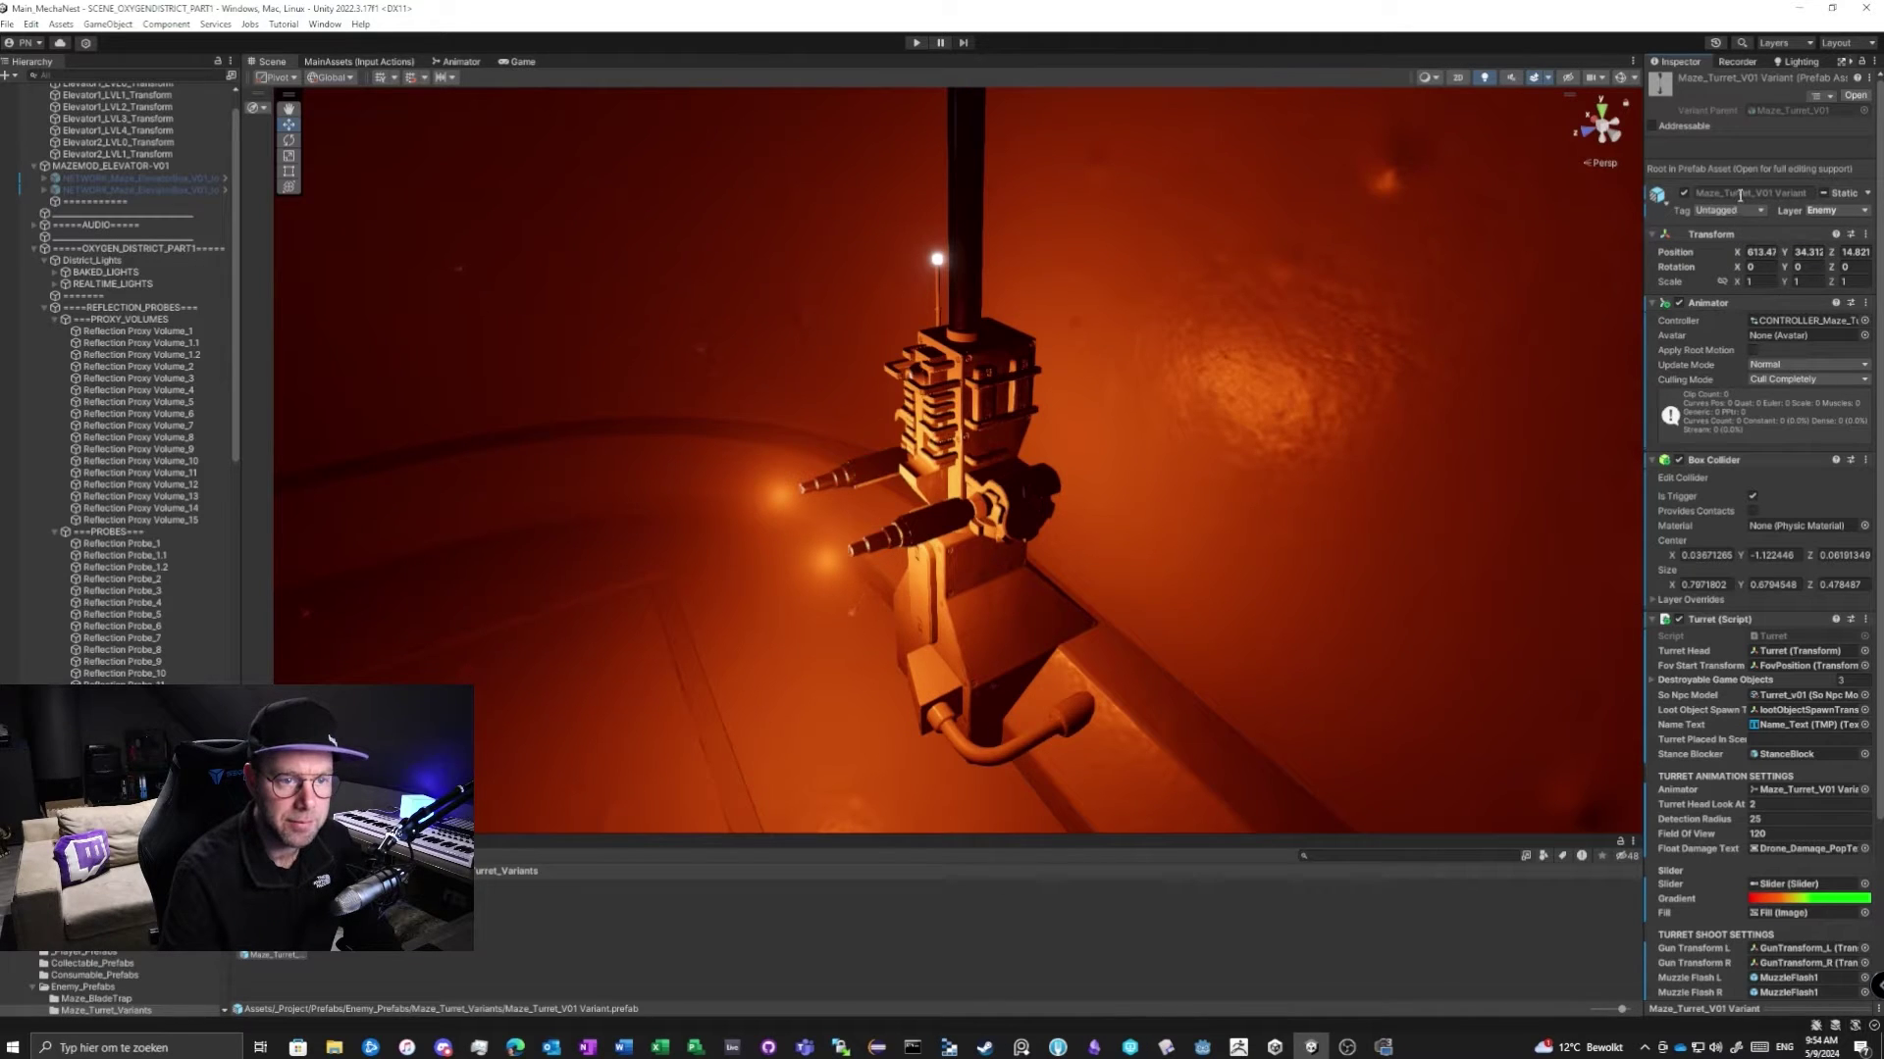
pyautogui.doubleClick(275, 955)
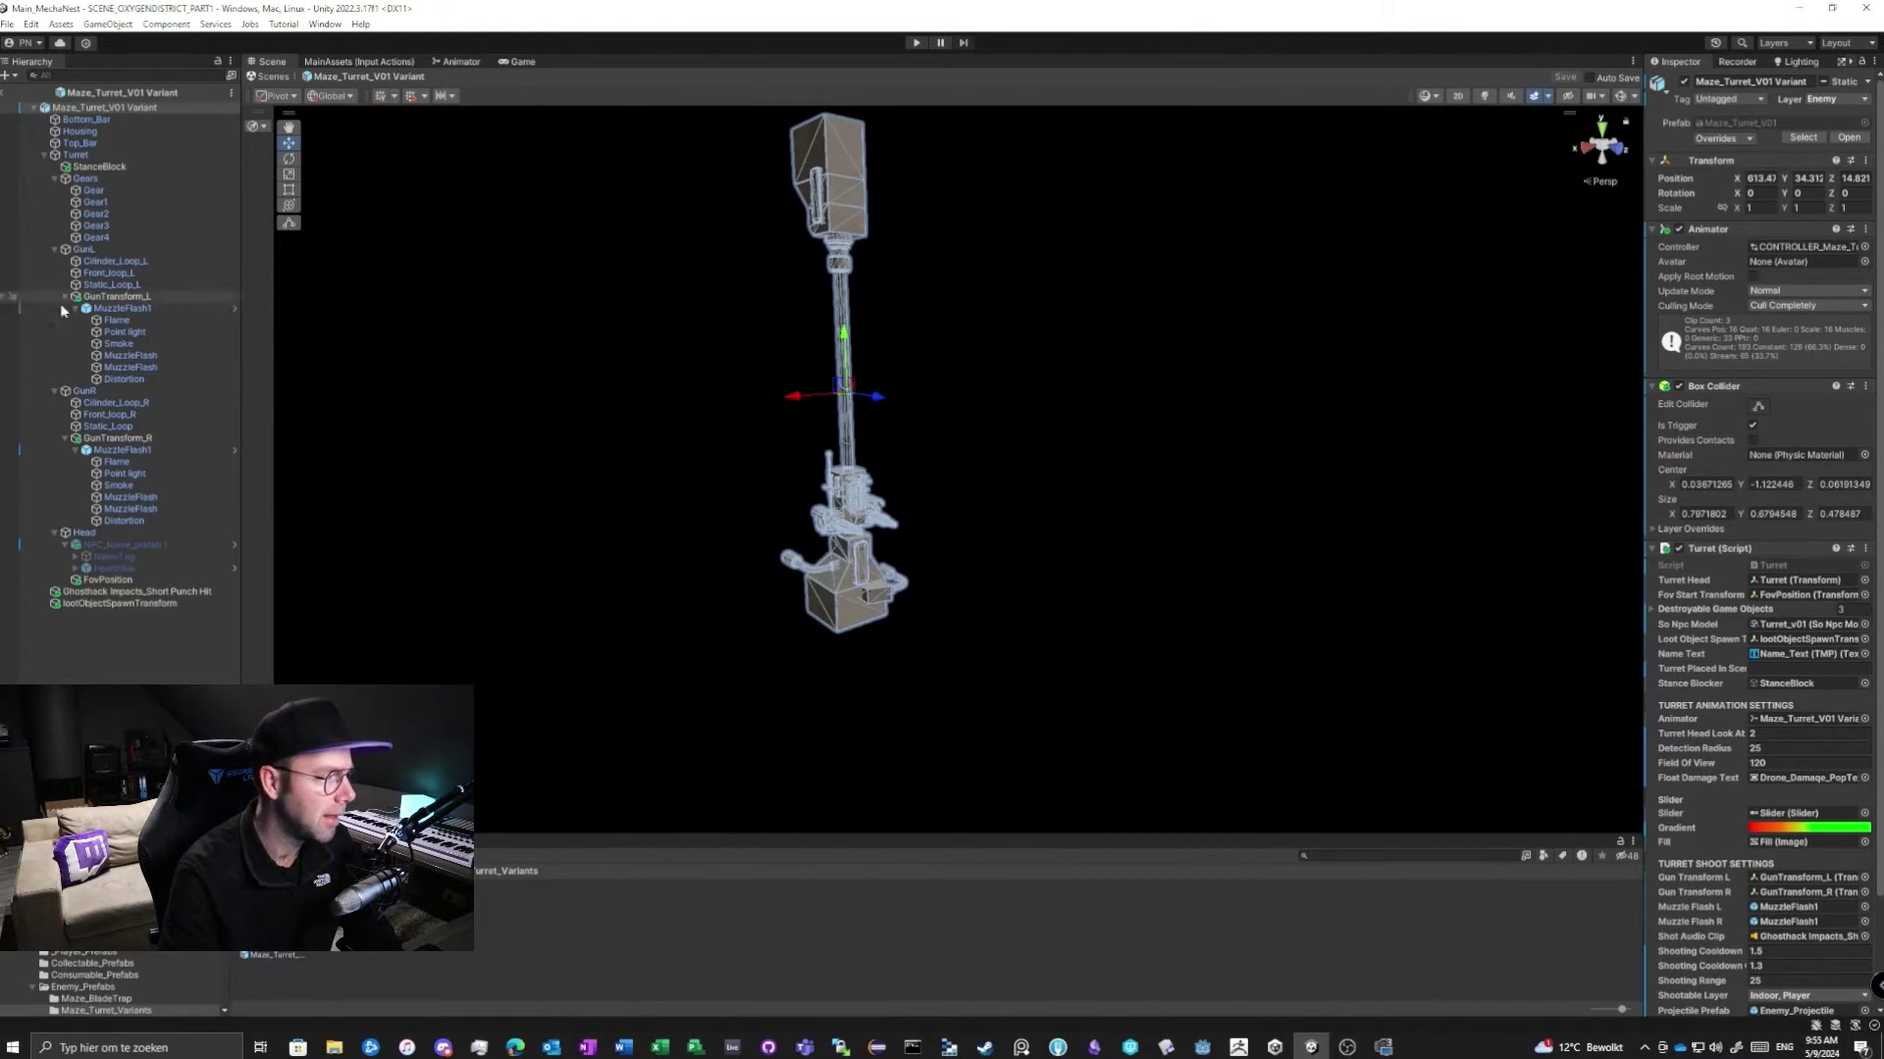
# Deactivate the muzzle flash Point light objects of both turret guns and return to the main scene.
pyautogui.click(156, 332)
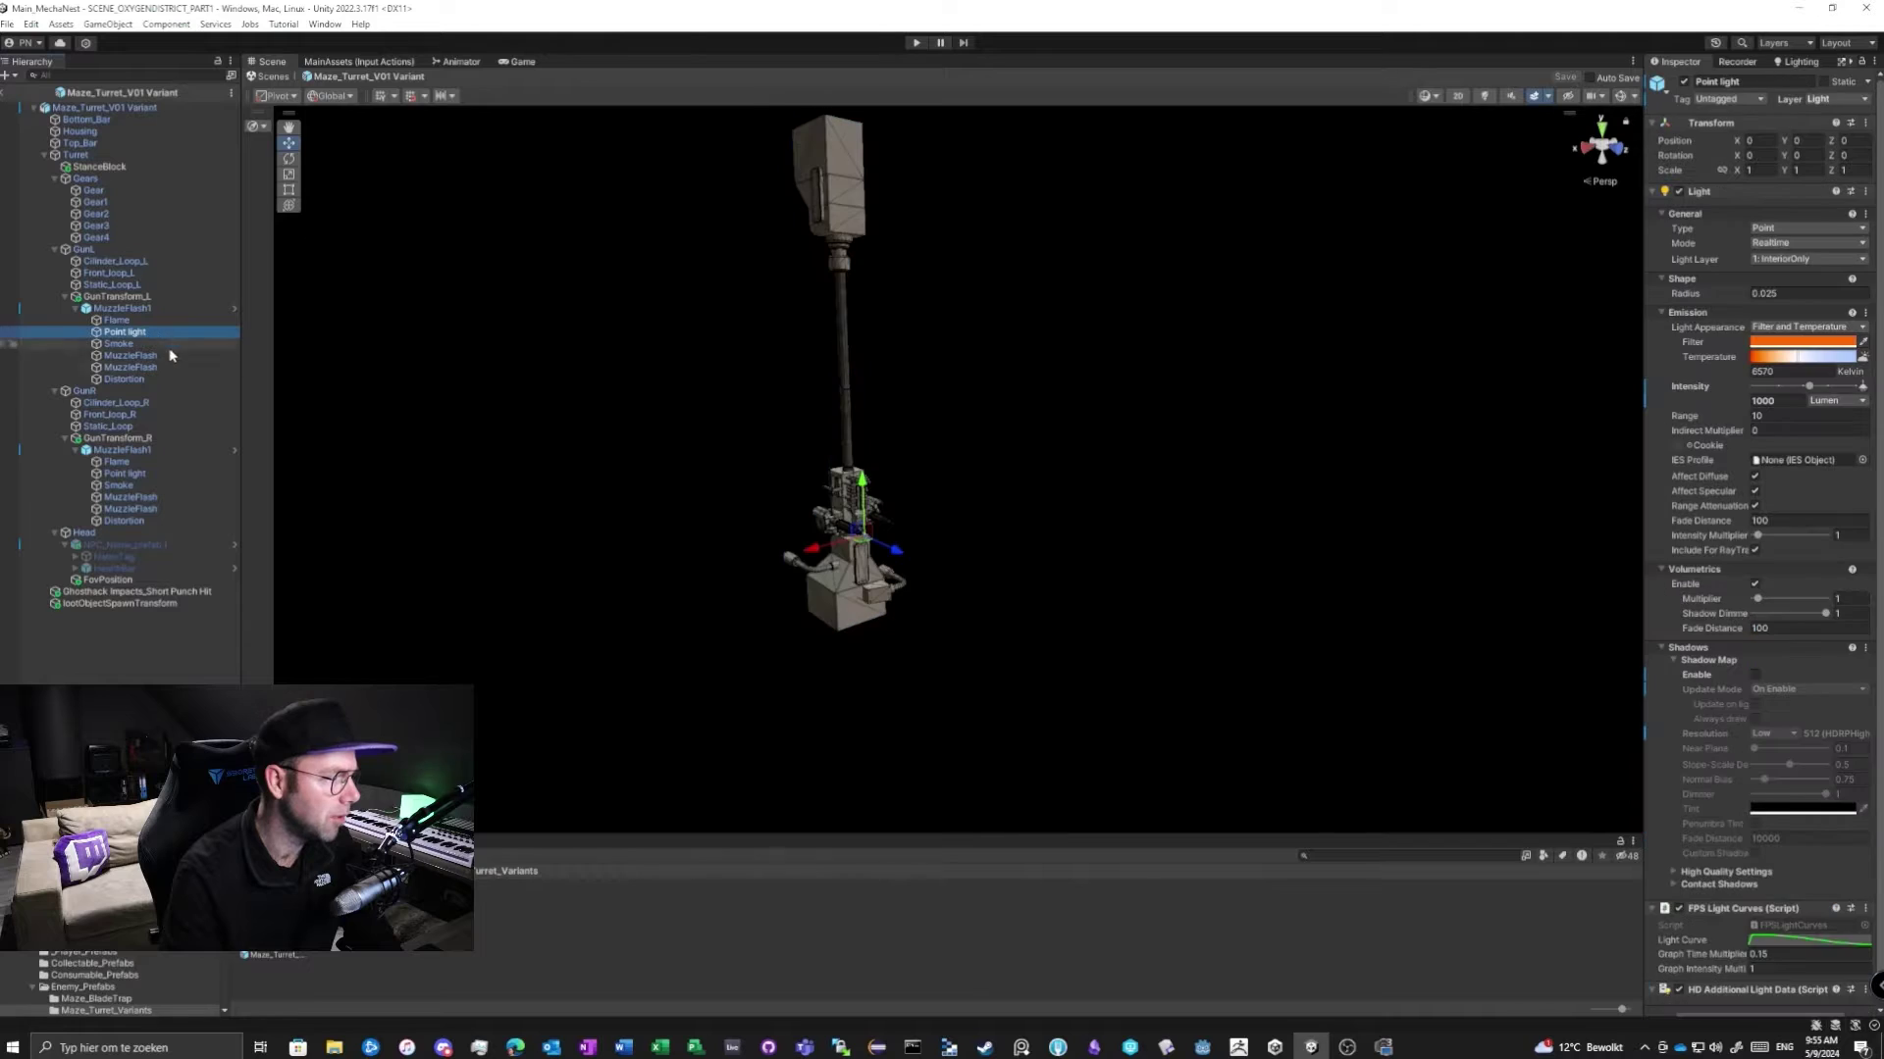
pyautogui.keyDown('ctrl'); pyautogui.click(174, 473); pyautogui.keyUp('ctrl')
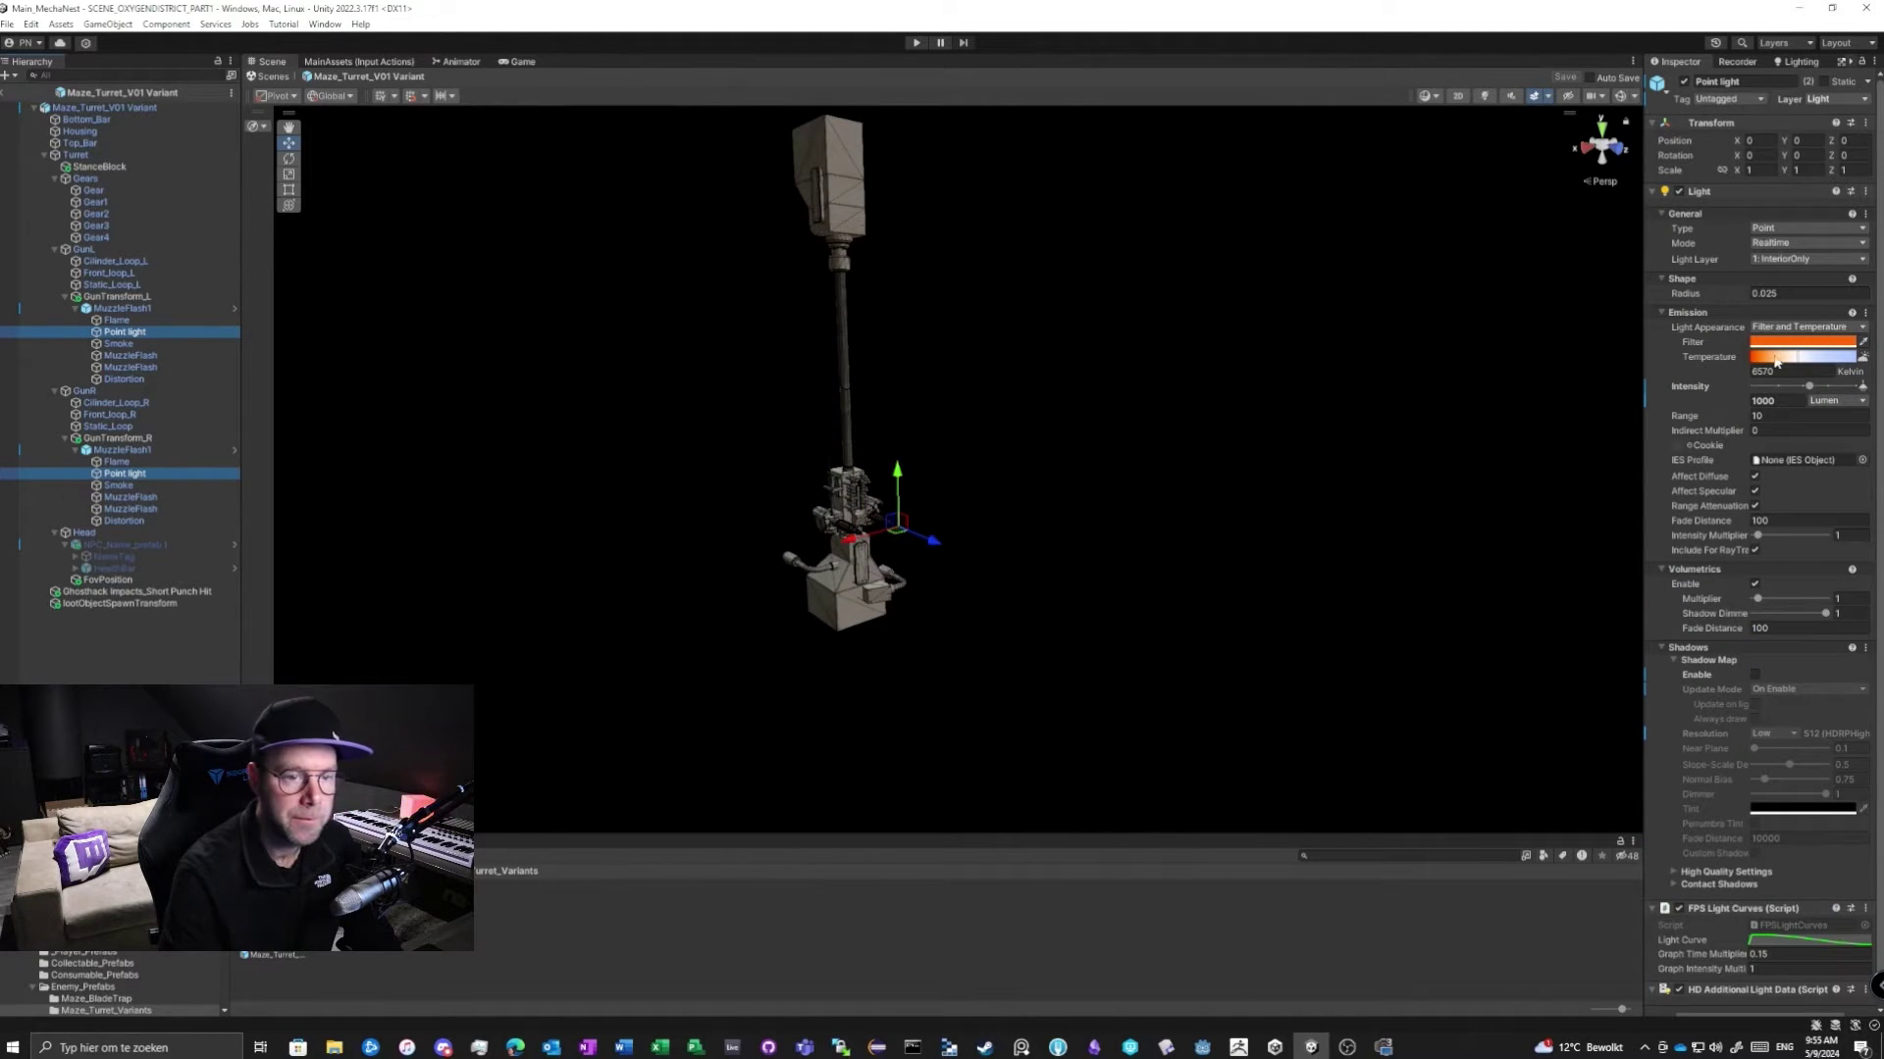
pyautogui.click(1684, 82)
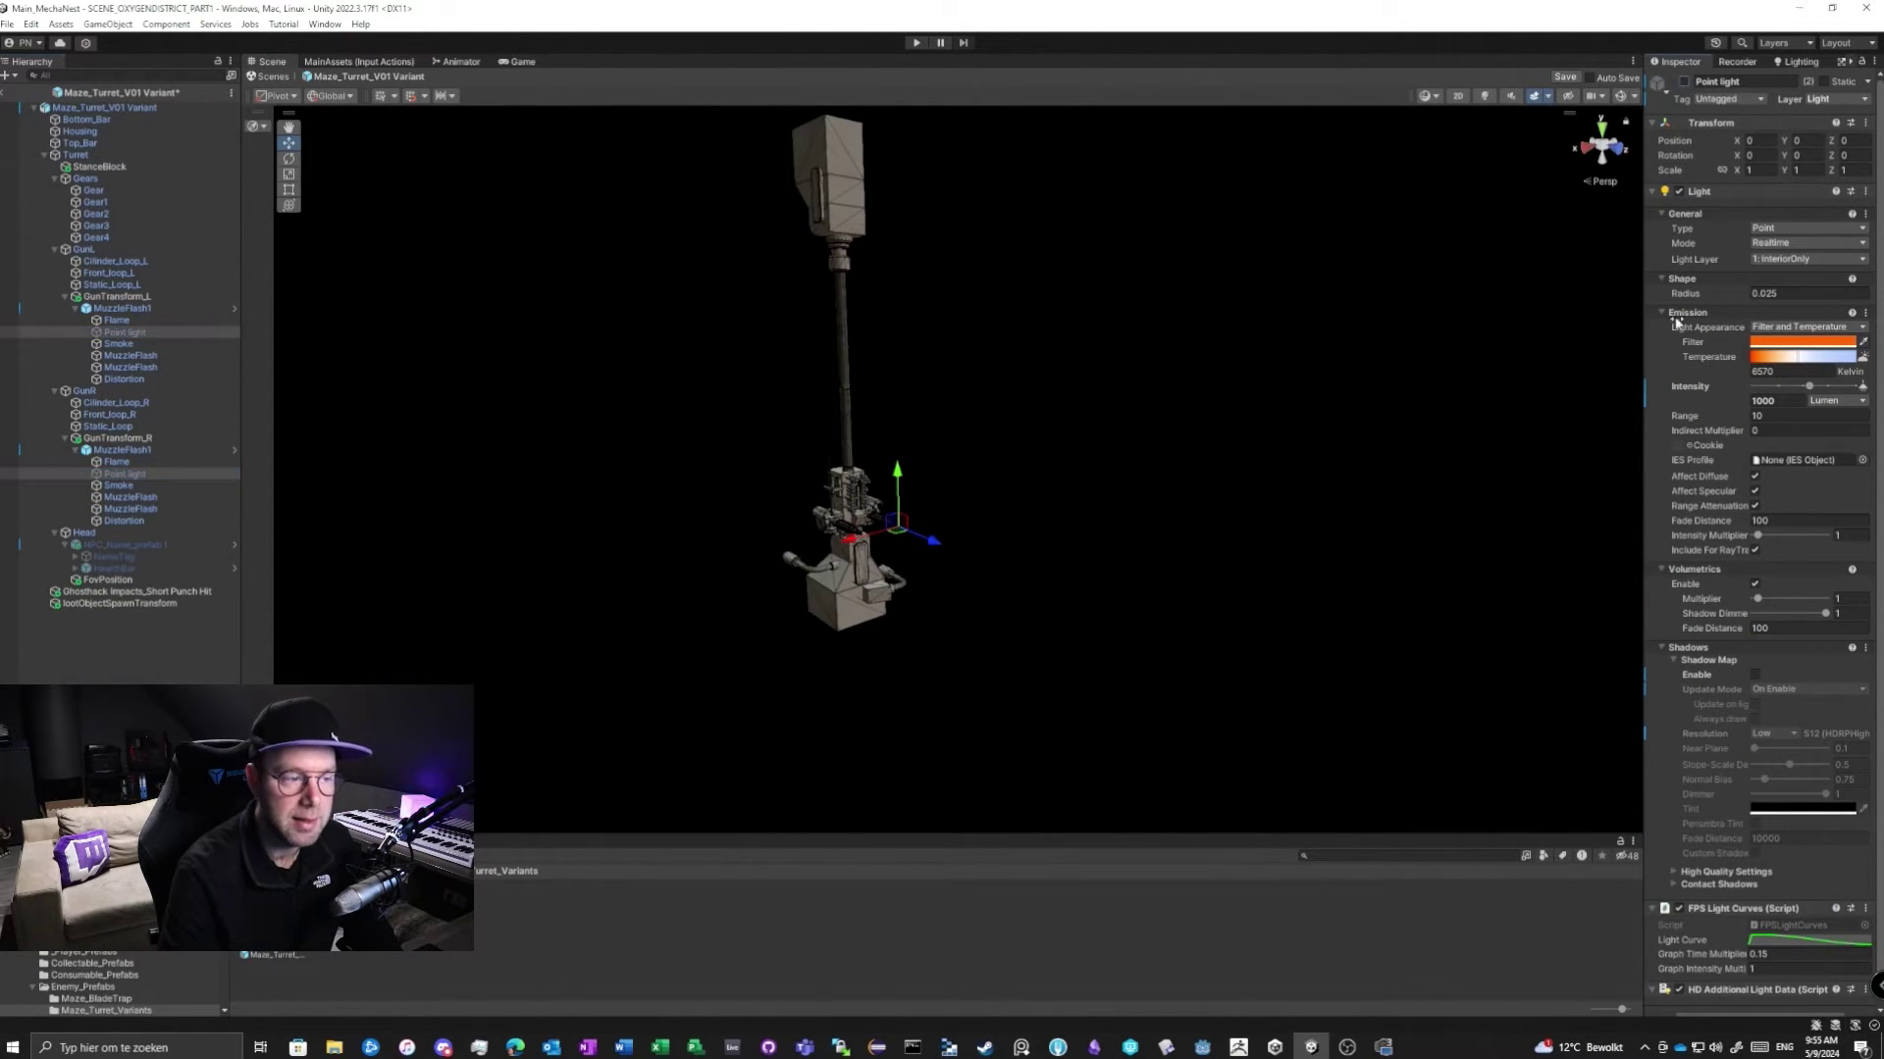
pyautogui.click(5, 94)
pyautogui.click(906, 553)
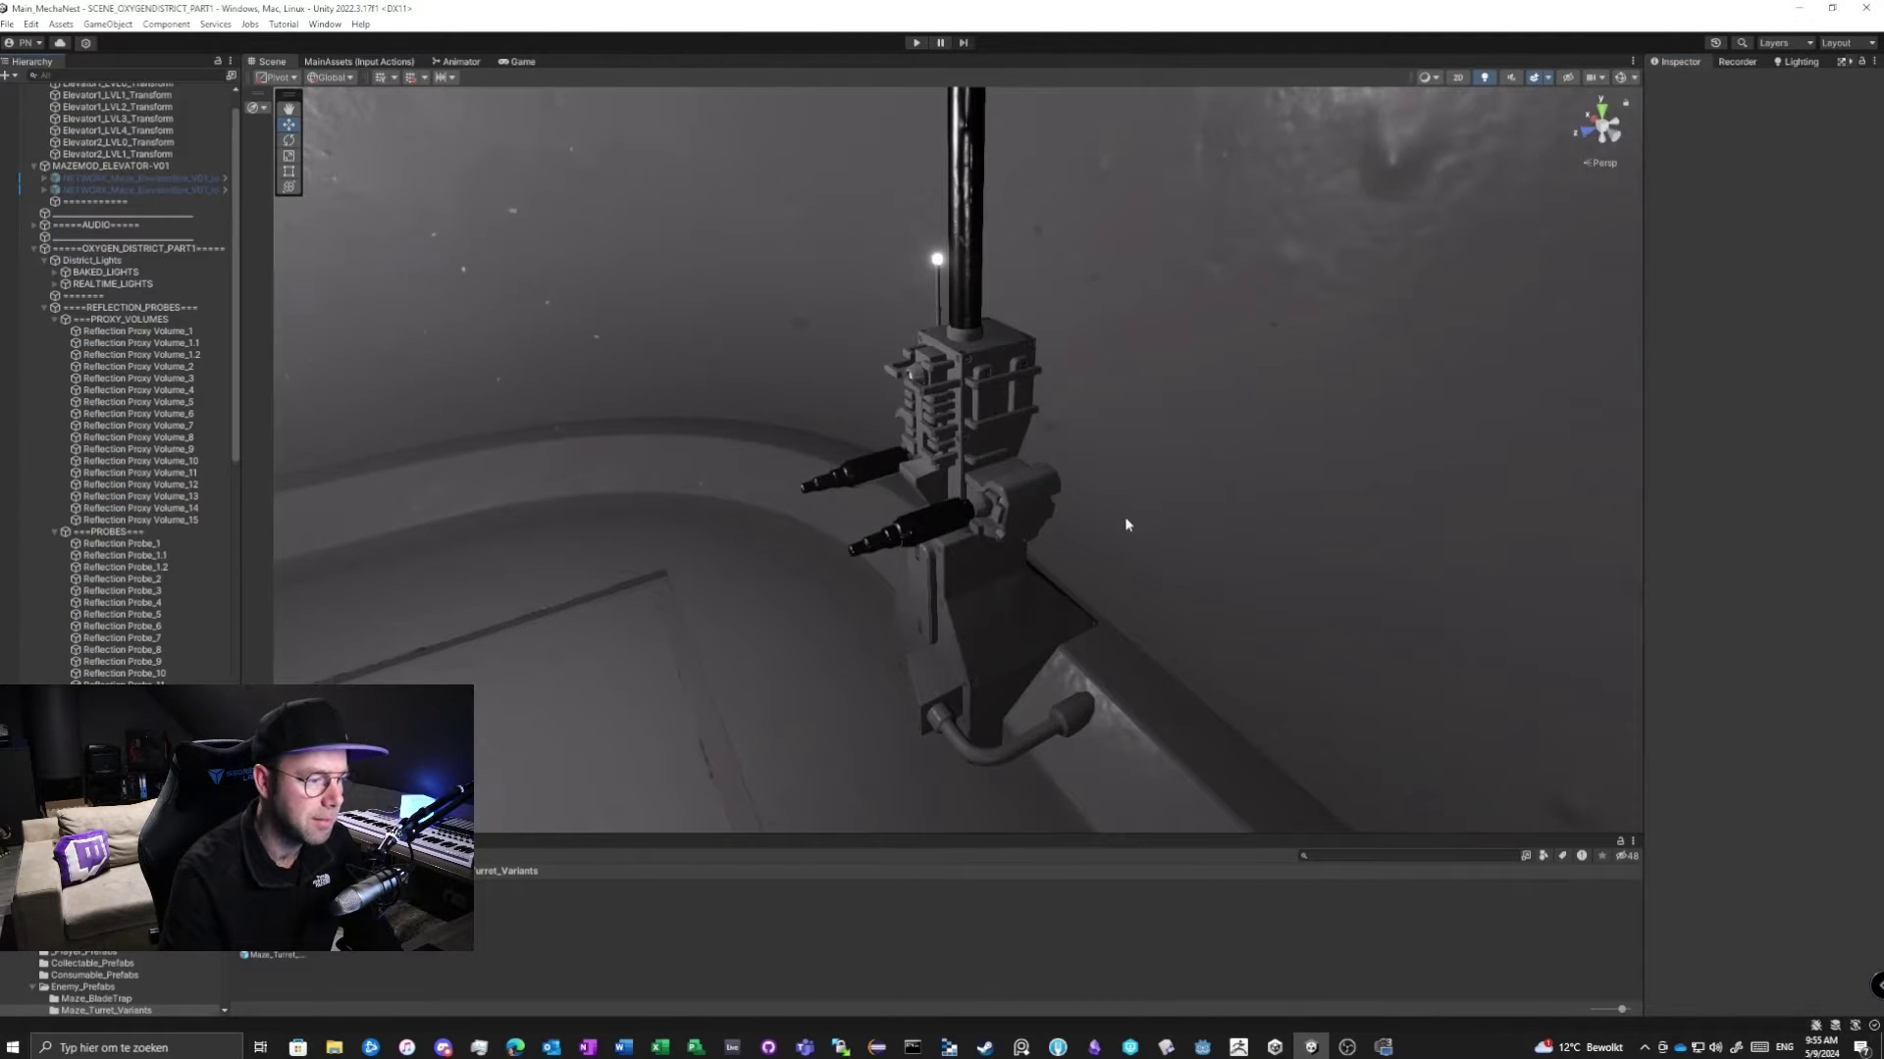
pyautogui.moveTo(1122, 526); pyautogui.dragTo(1168, 522, button='right')
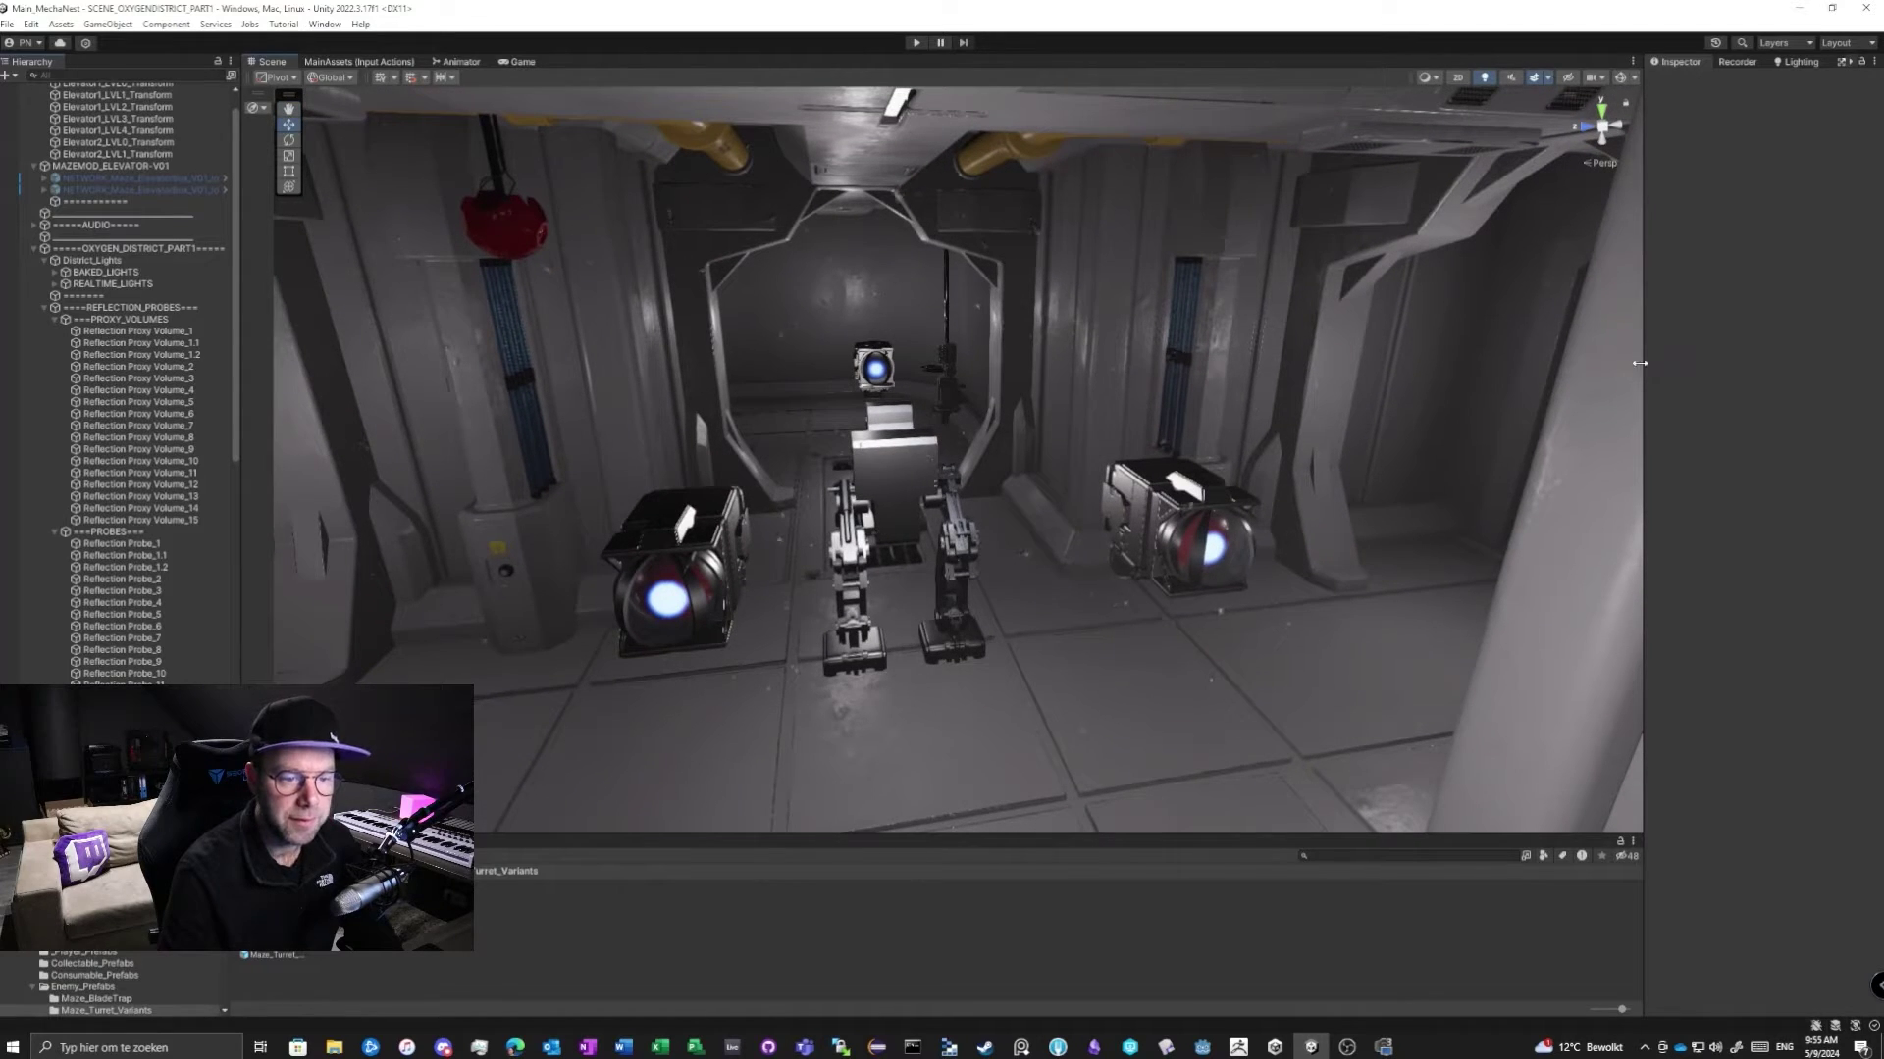
# Clear the scene's baked lighting data in the Lighting settings.
pyautogui.moveTo(1646, 365); pyautogui.dragTo(1614, 353)
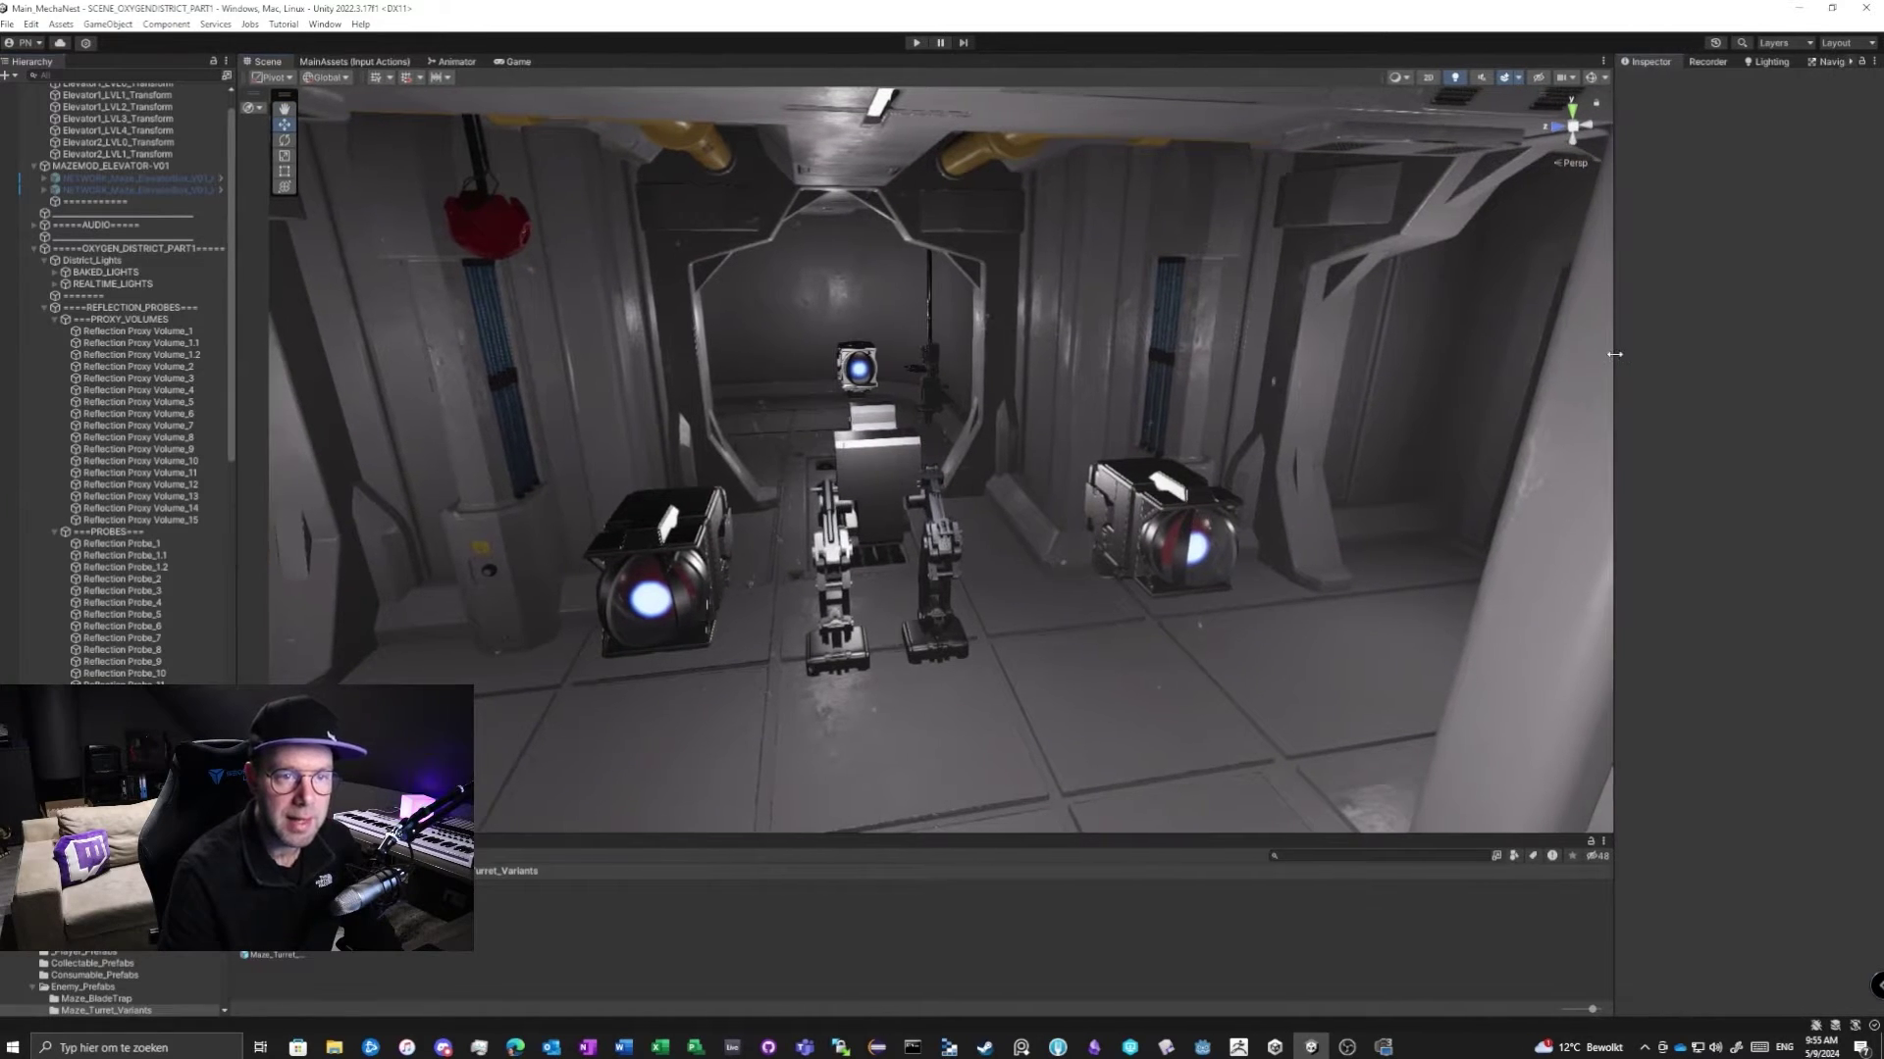
pyautogui.click(1771, 63)
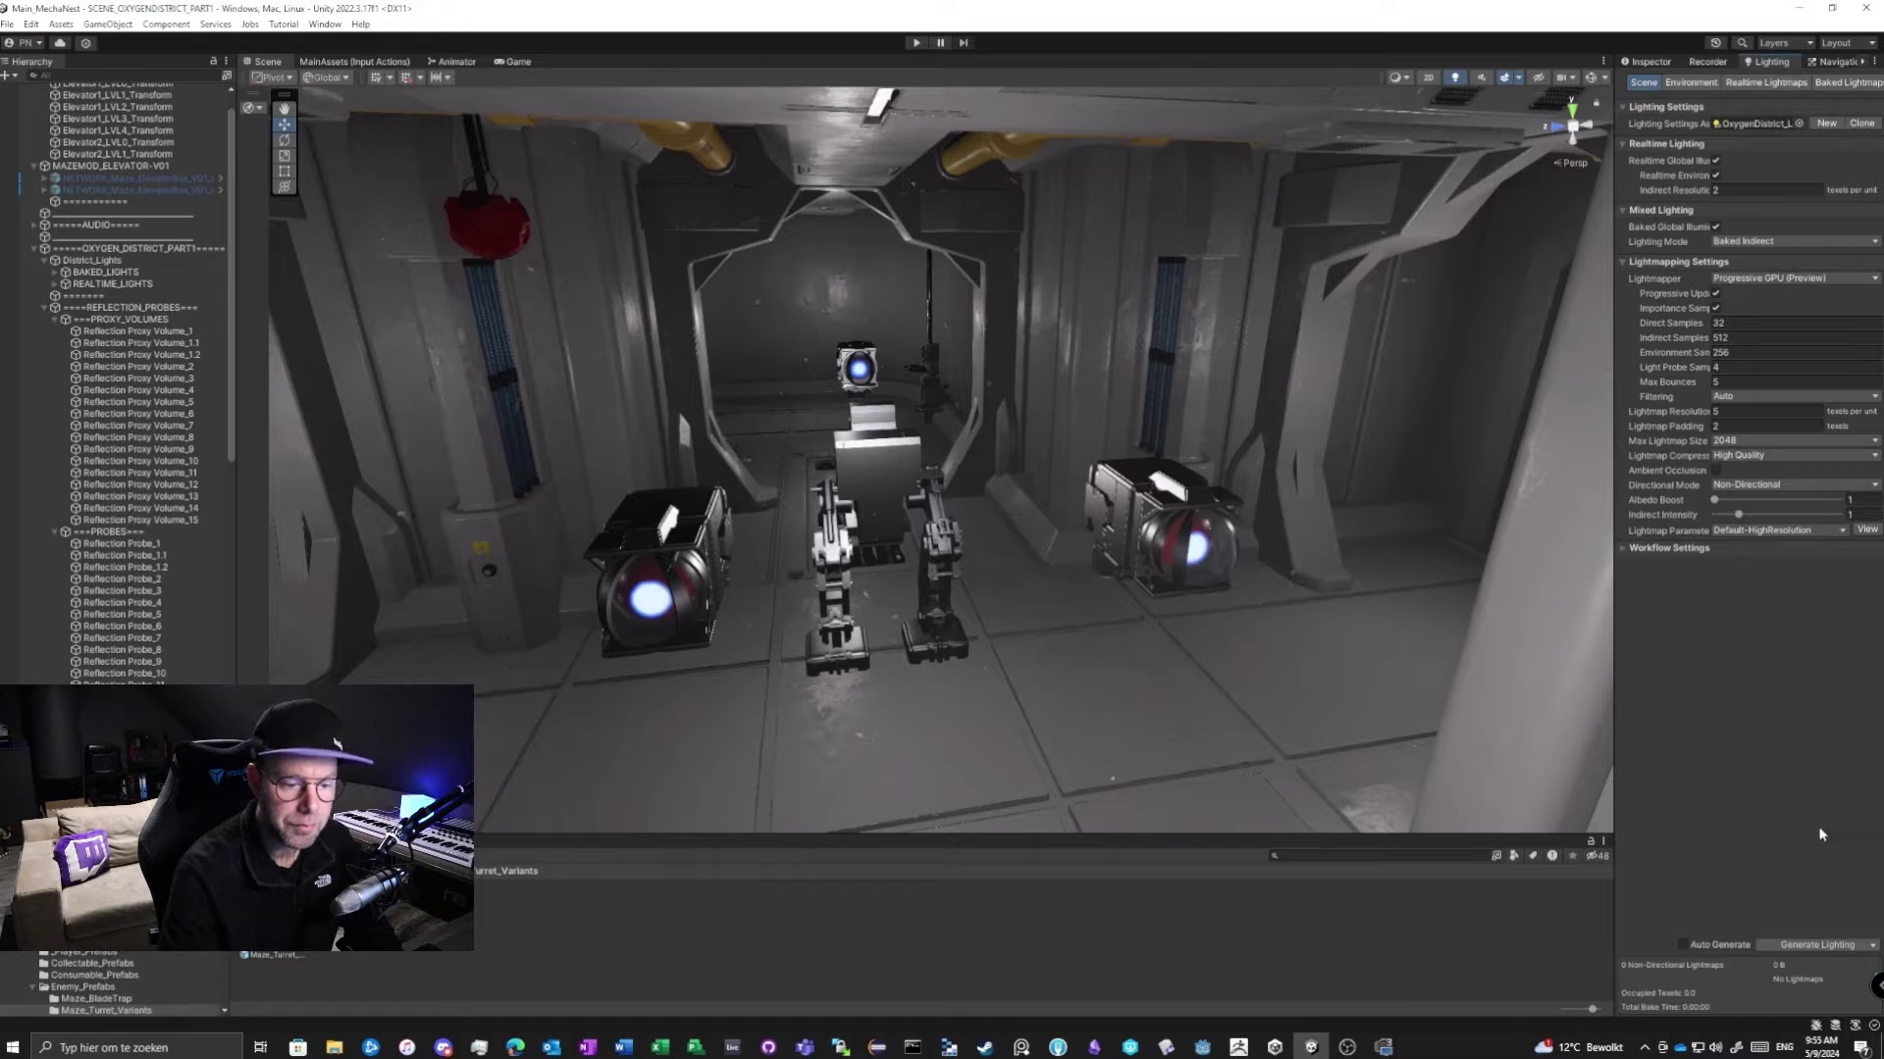
pyautogui.moveTo(1612, 701); pyautogui.dragTo(1567, 721)
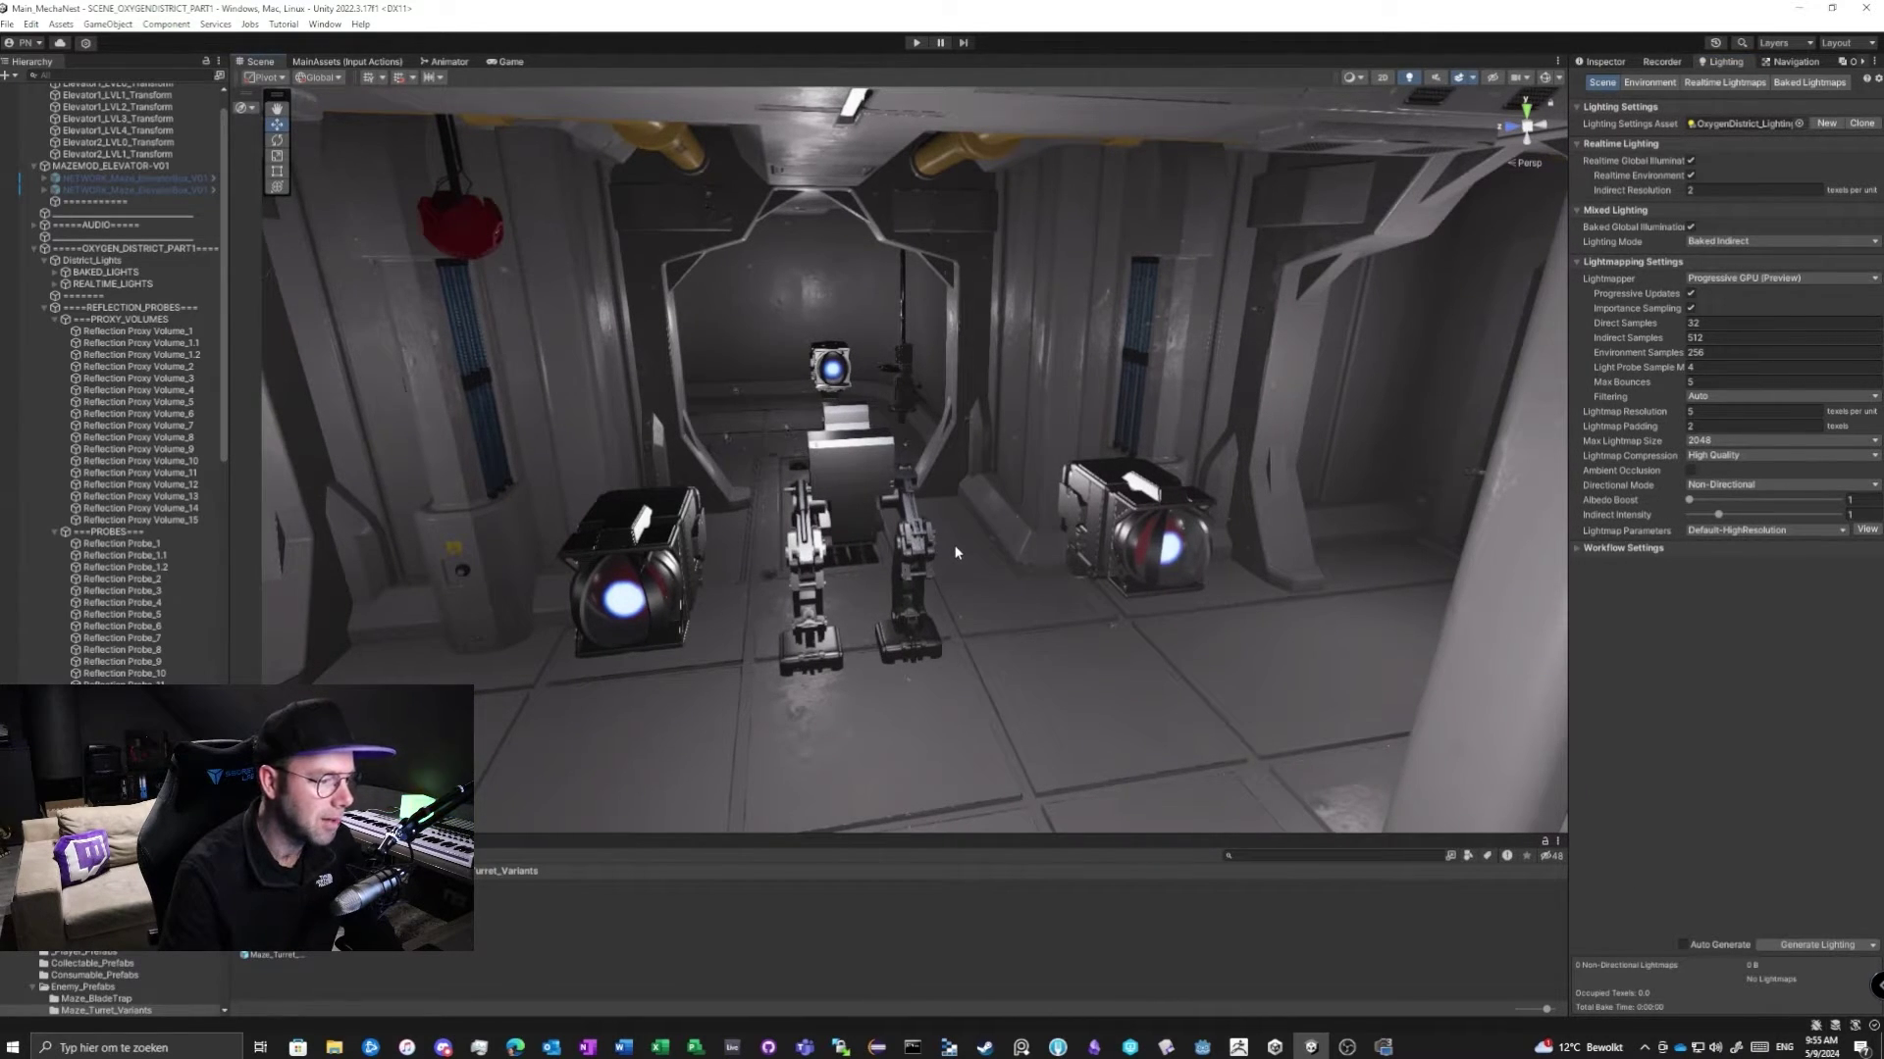
pyautogui.click(1871, 945)
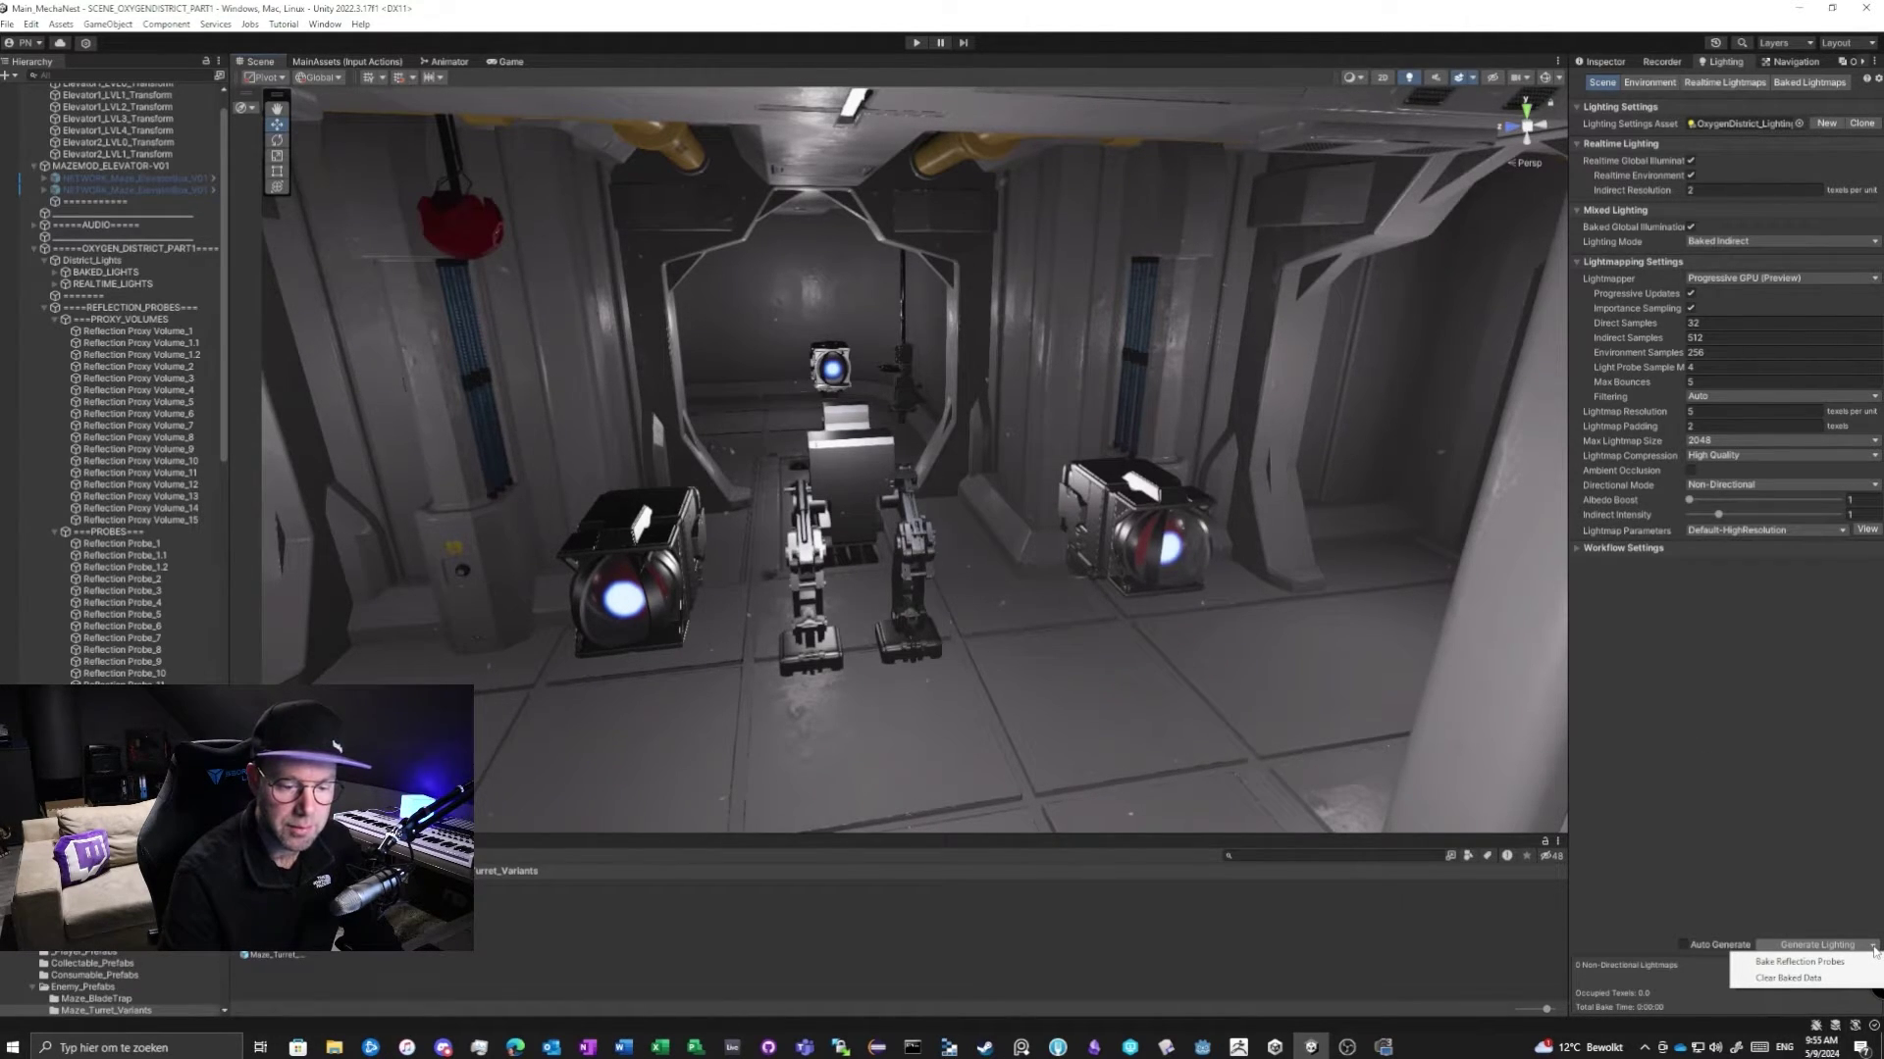
pyautogui.click(1833, 978)
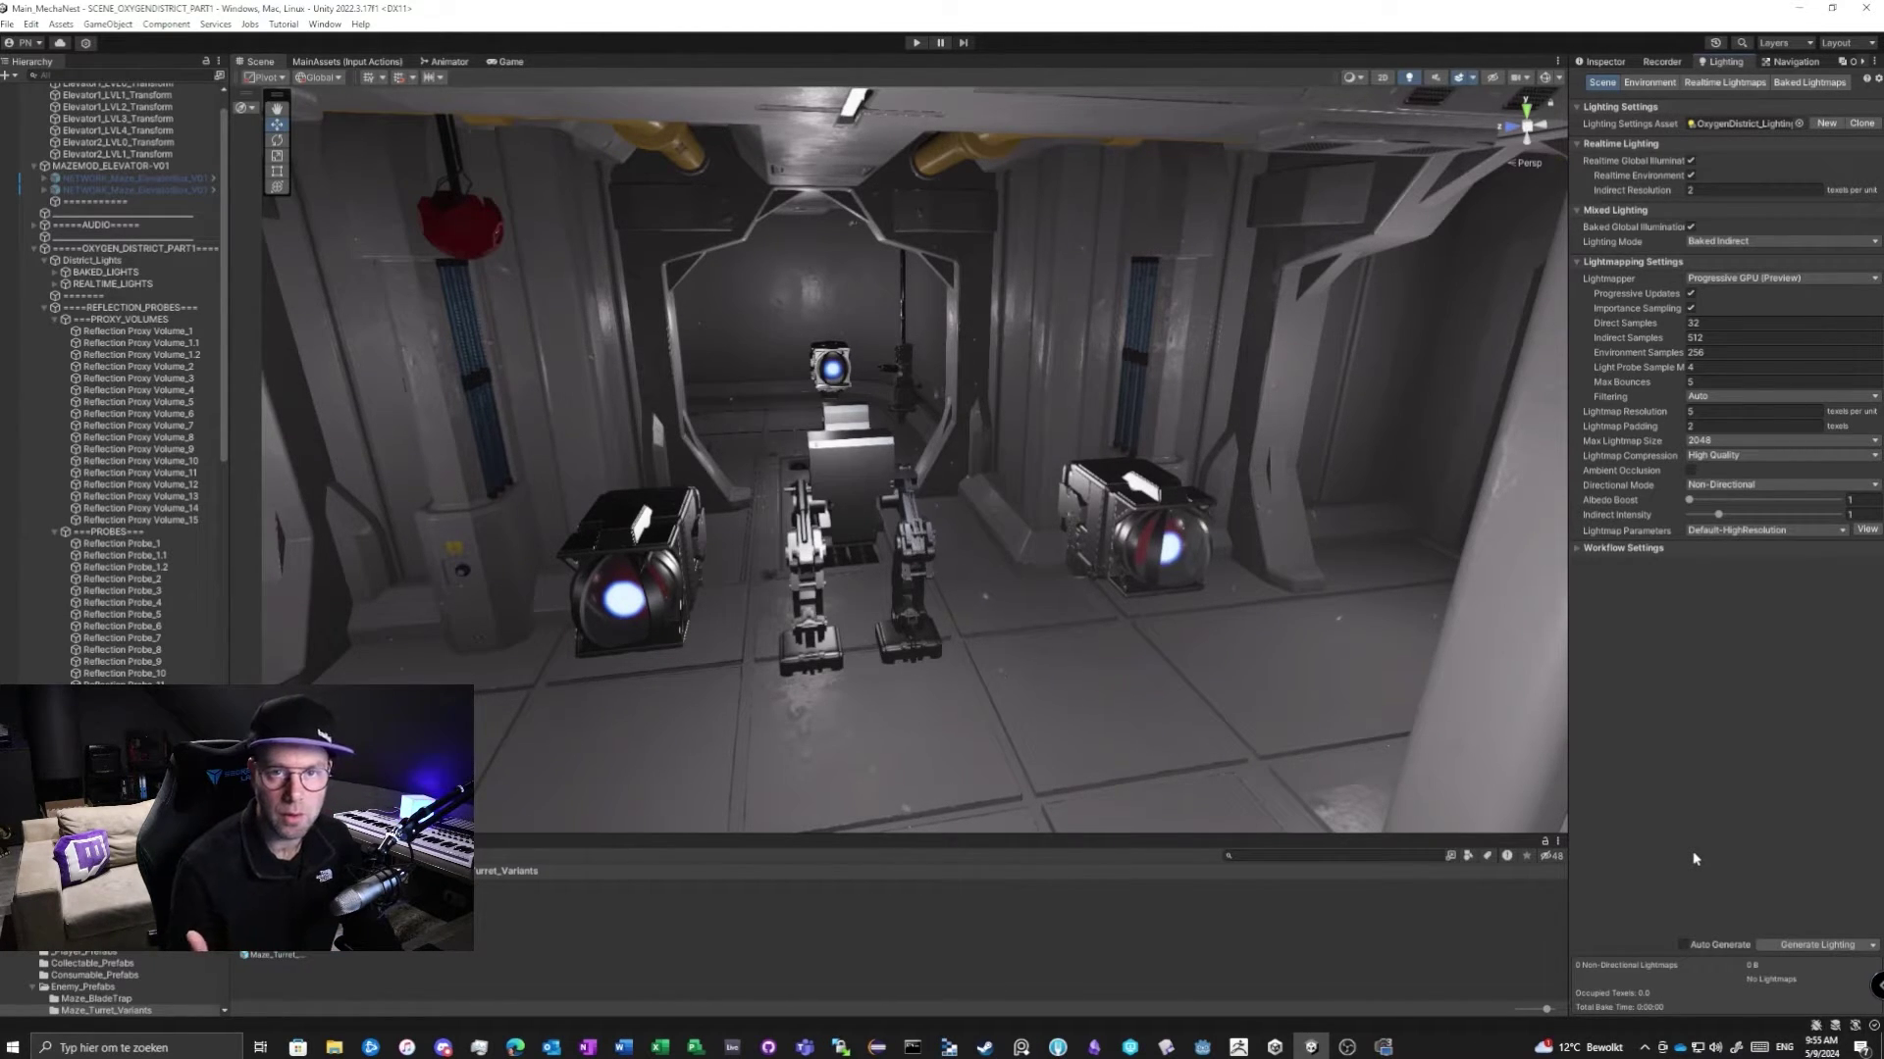
# Examine the lighting on the straight corridor module and its surroundings from several angles.
pyautogui.moveTo(1102, 624); pyautogui.dragTo(954, 610, button='right')
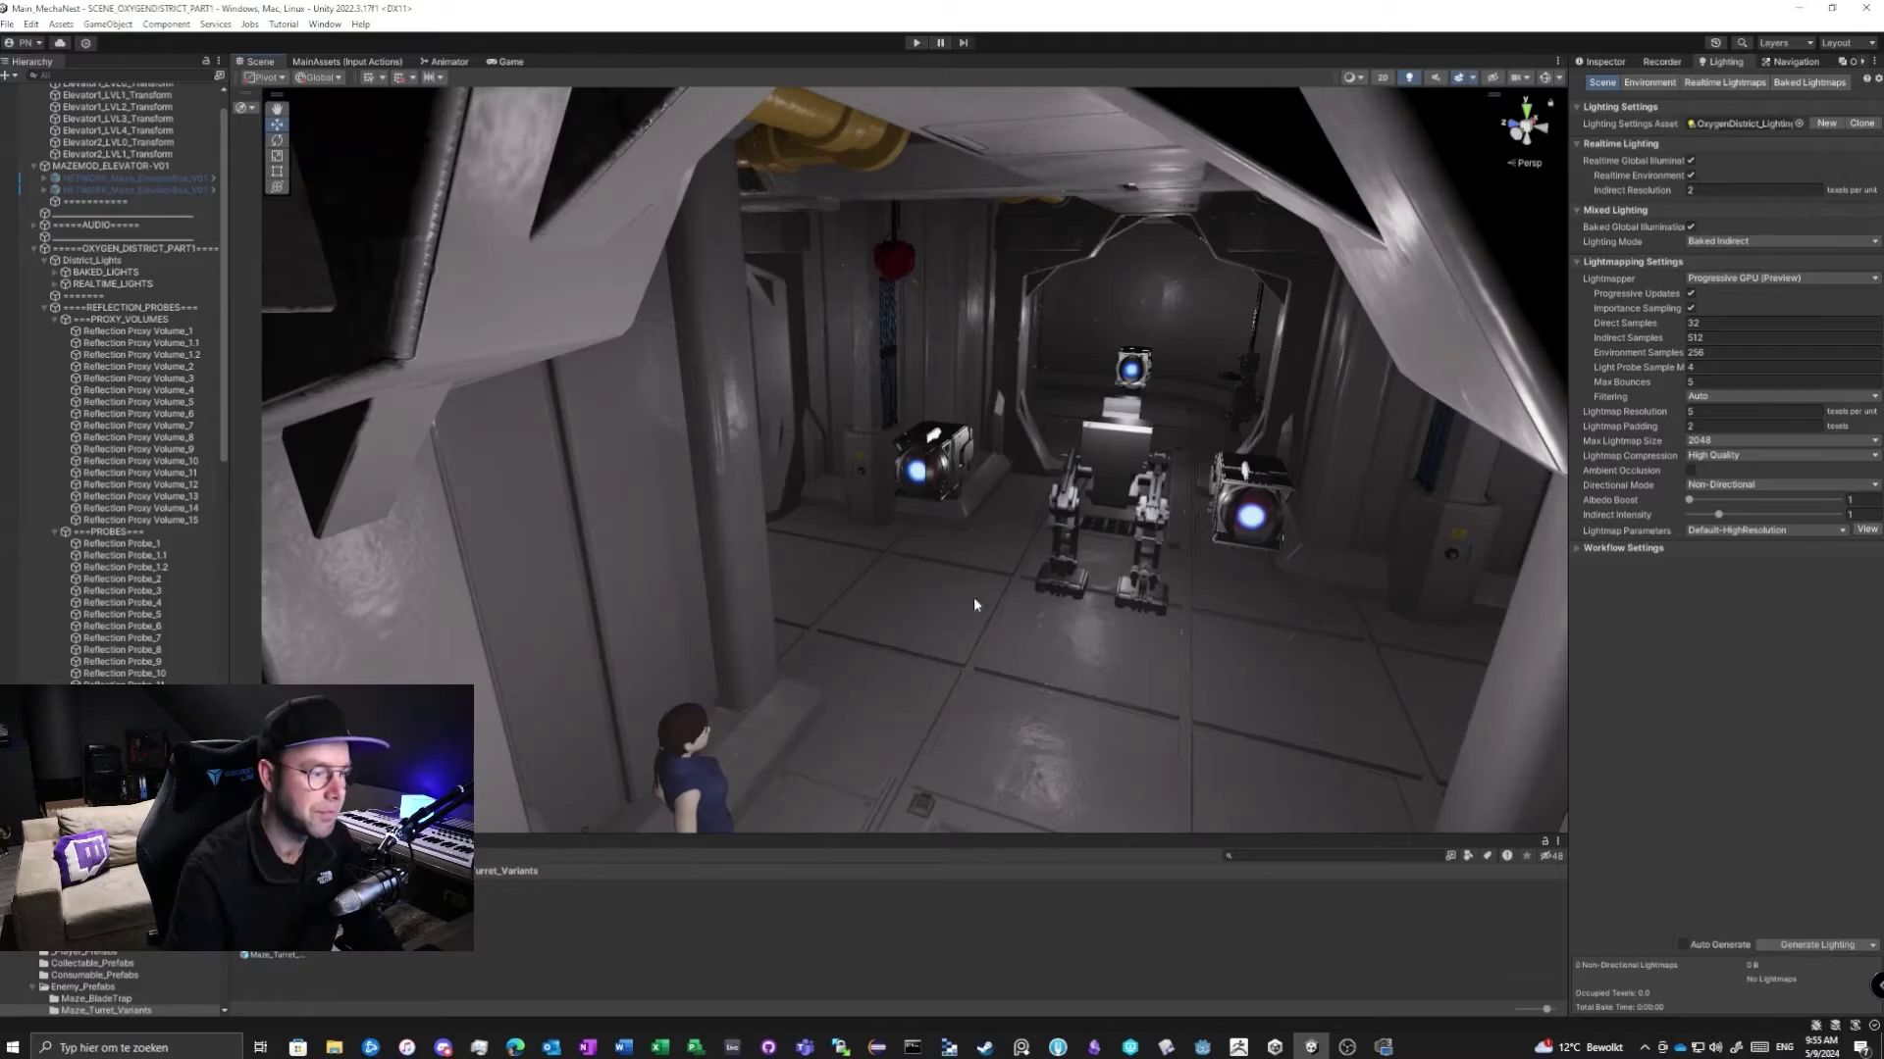
pyautogui.moveTo(973, 597); pyautogui.dragTo(774, 606, button='right')
pyautogui.click(891, 601)
pyautogui.moveTo(1116, 582); pyautogui.dragTo(1197, 576, button='right')
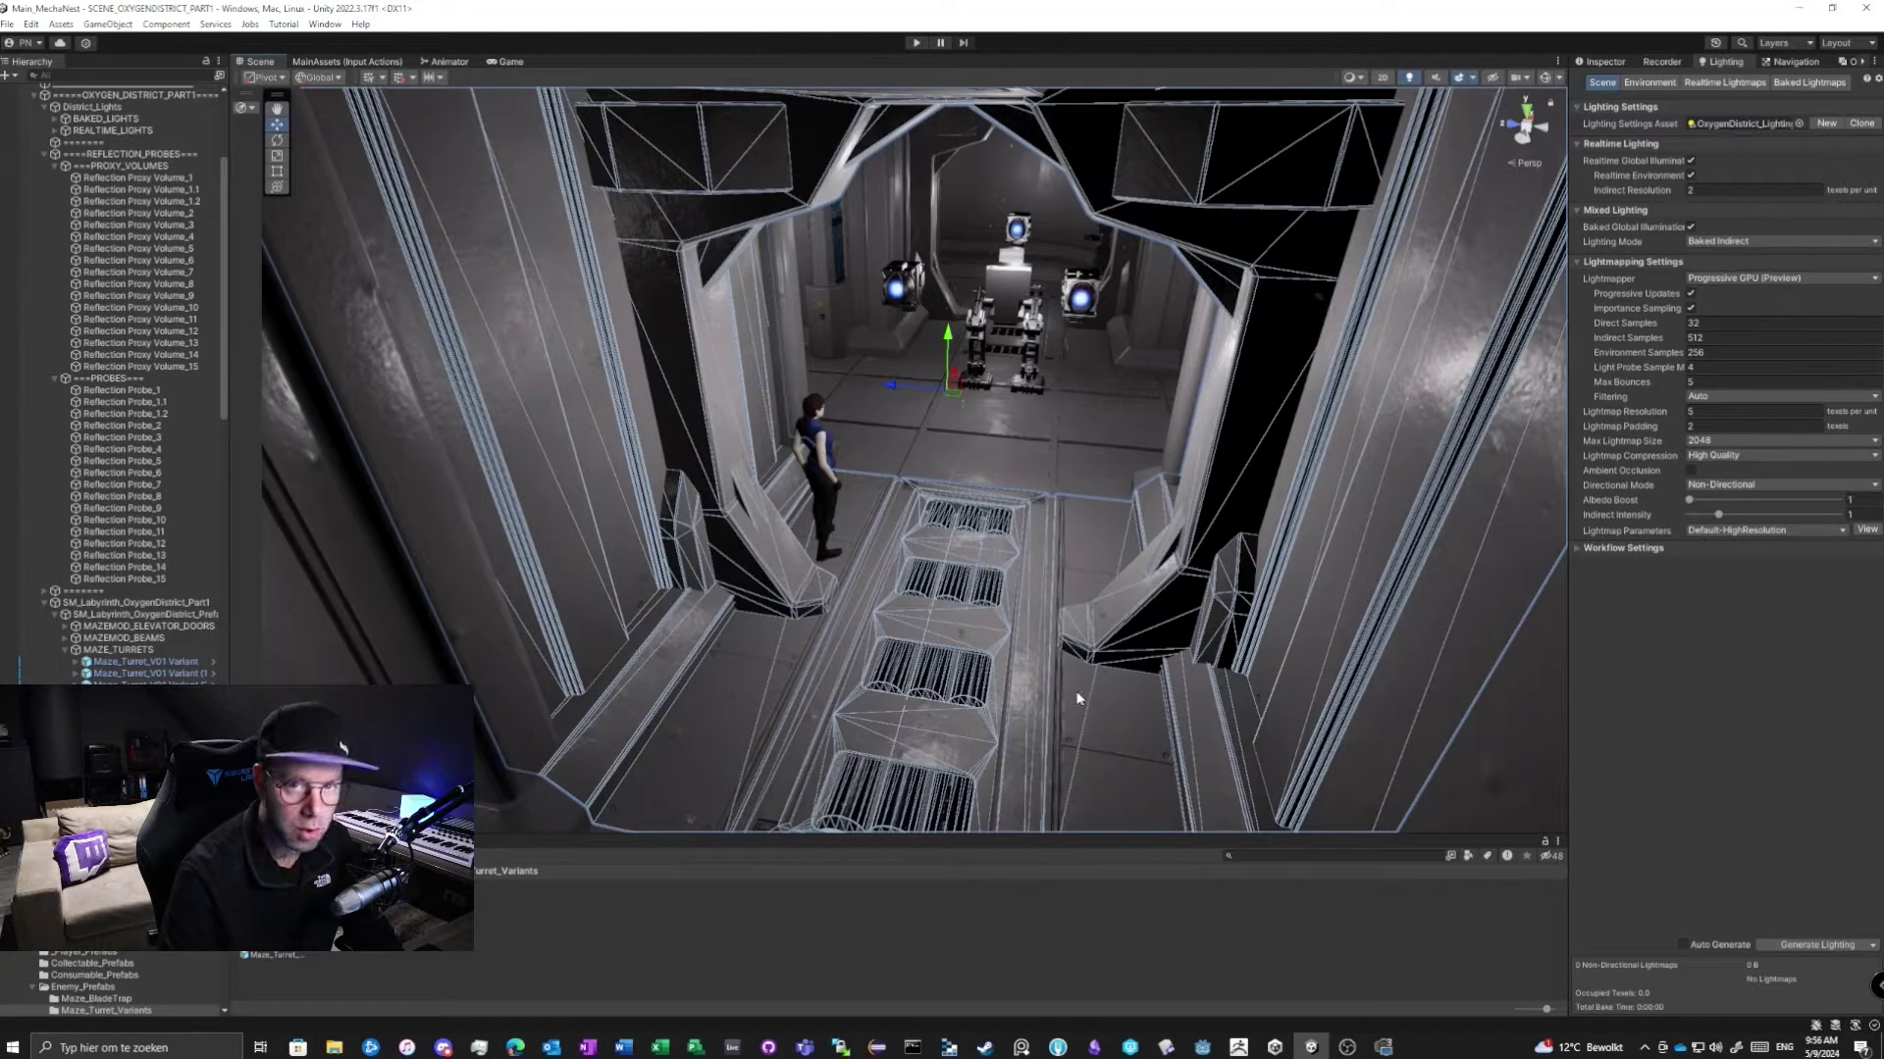
pyautogui.moveTo(1074, 686); pyautogui.dragTo(979, 644, button='right')
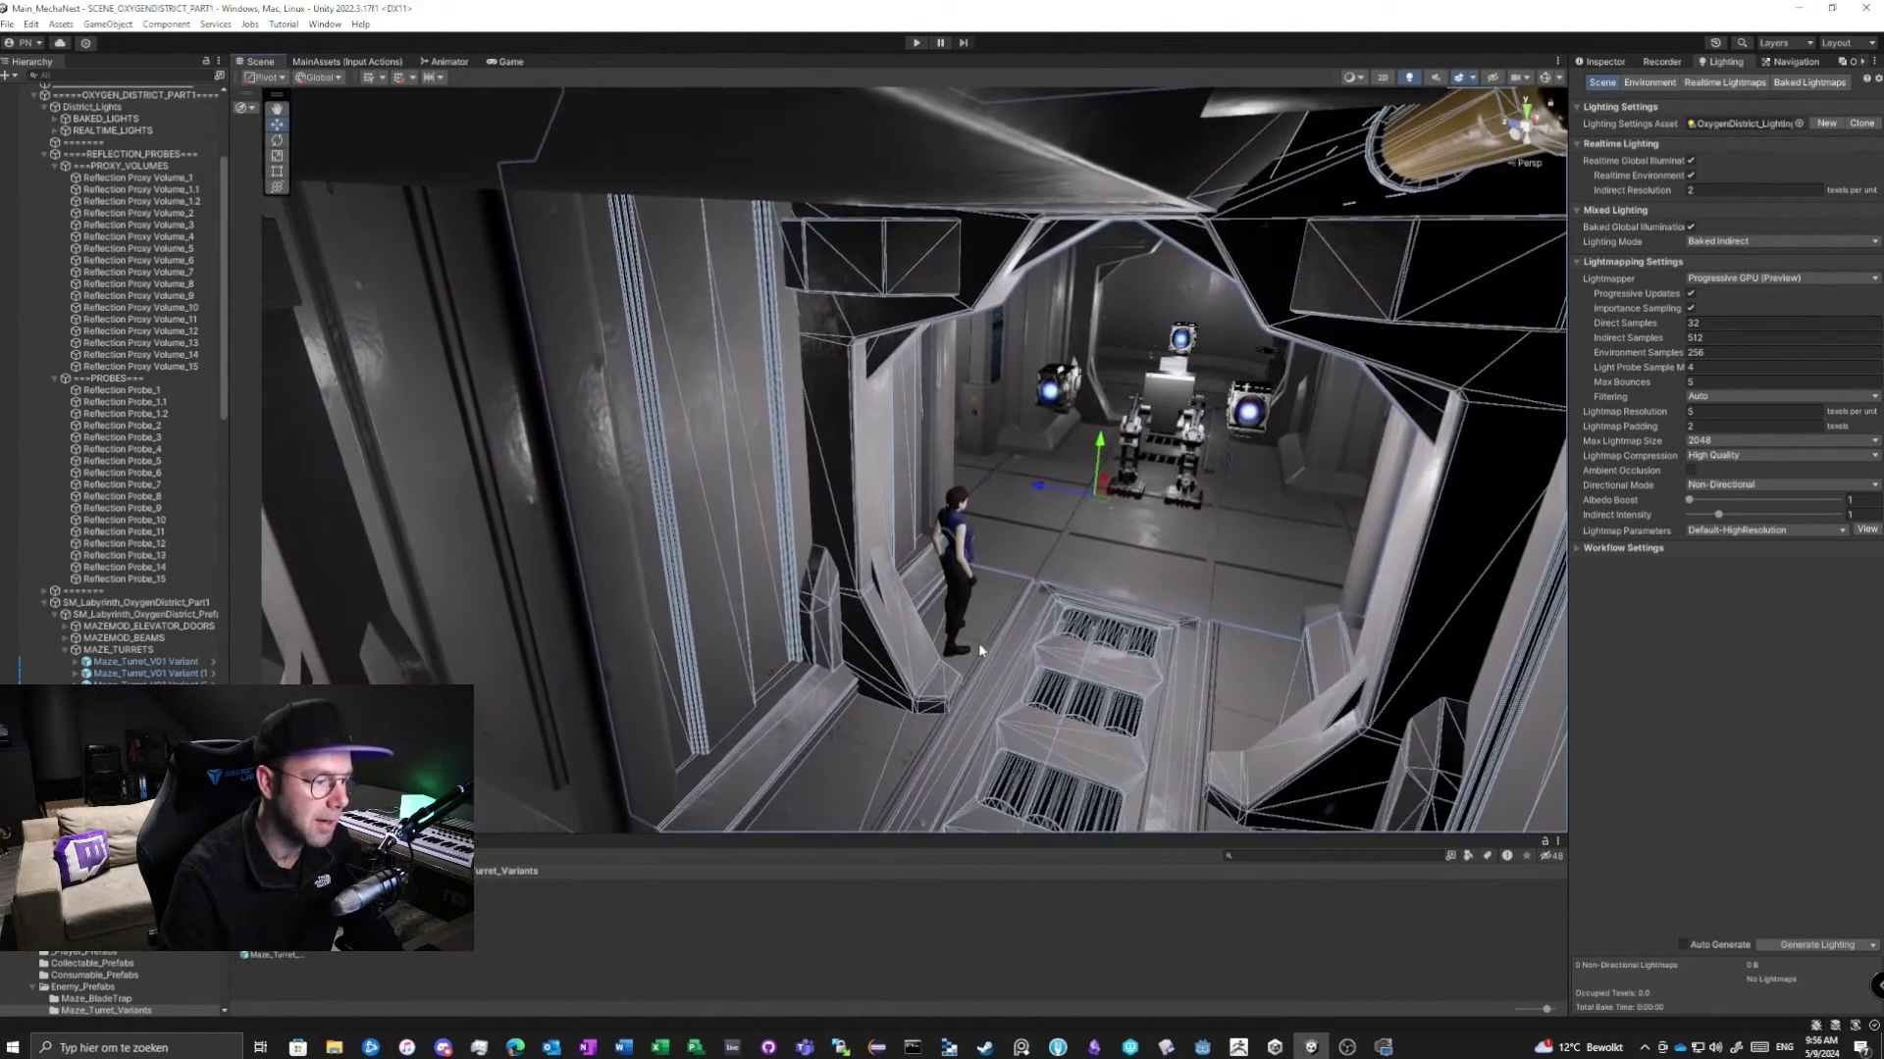
pyautogui.moveTo(1031, 586); pyautogui.dragTo(1189, 582, button='right')
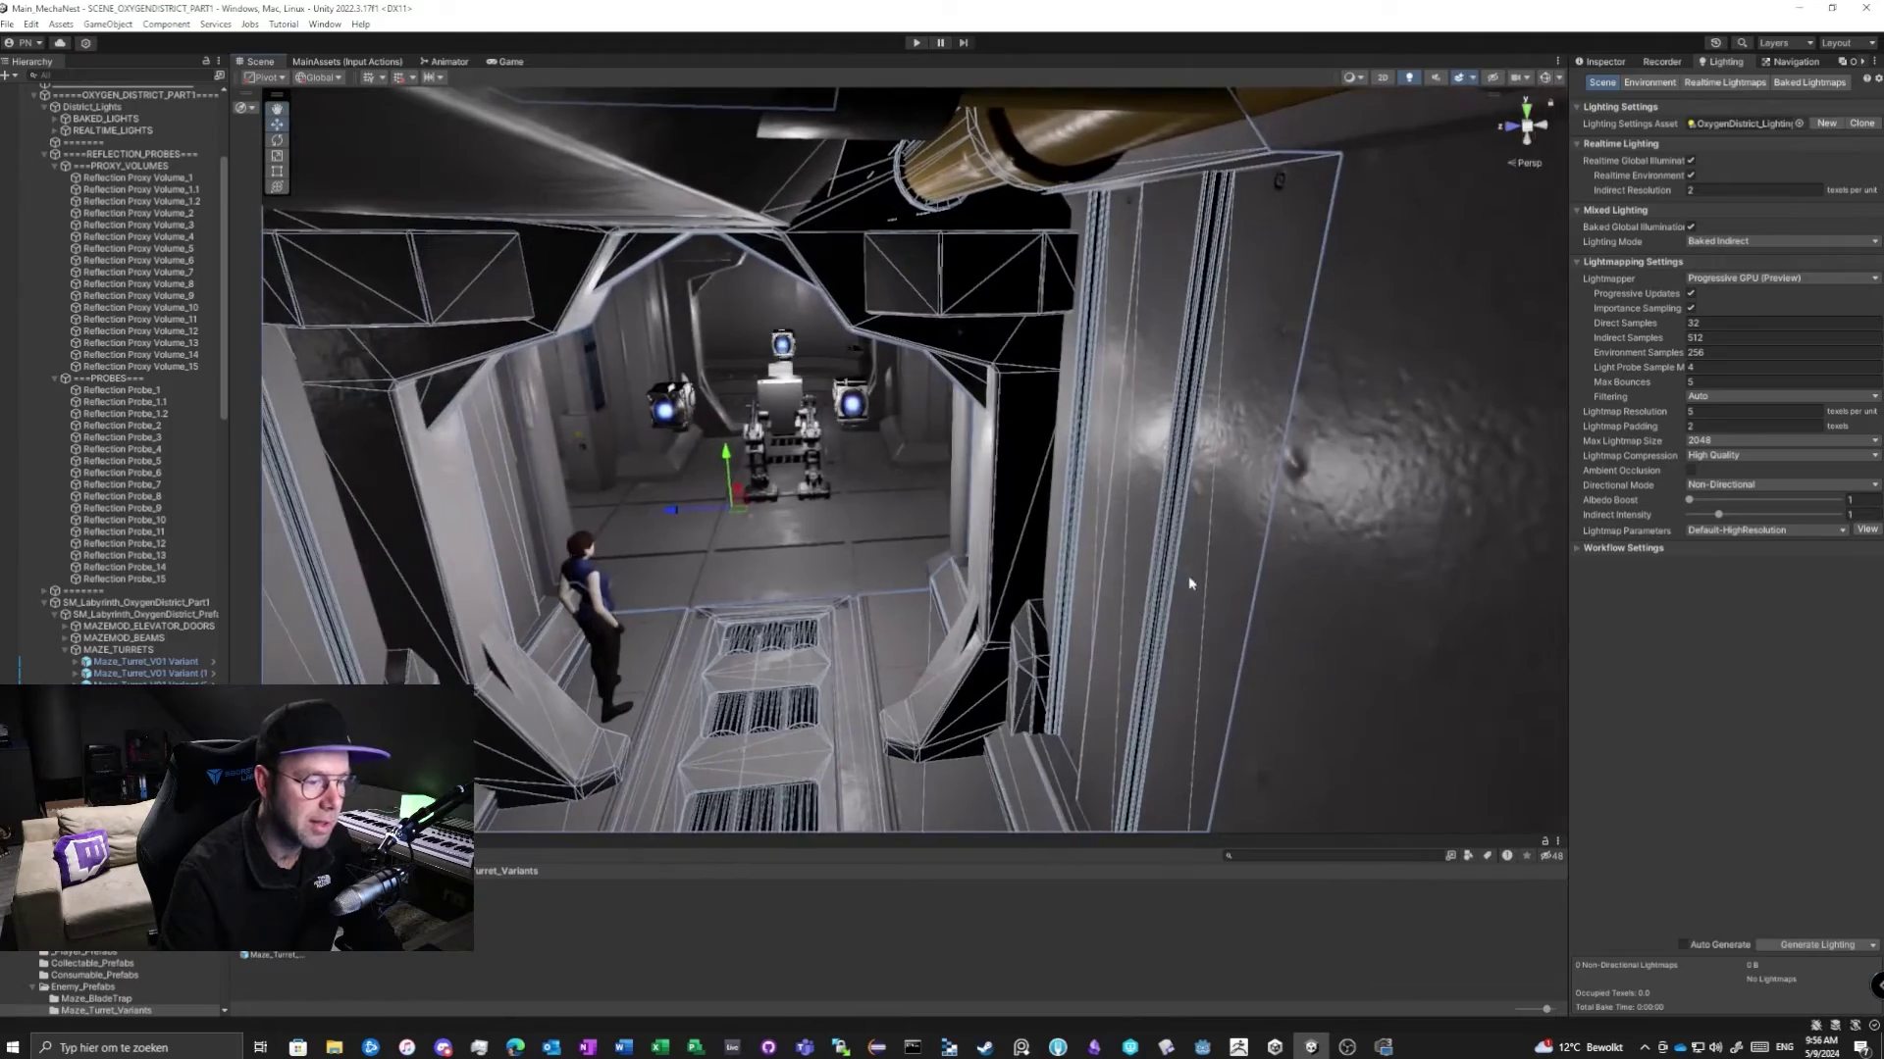
pyautogui.moveTo(1059, 562); pyautogui.dragTo(1005, 589, button='right')
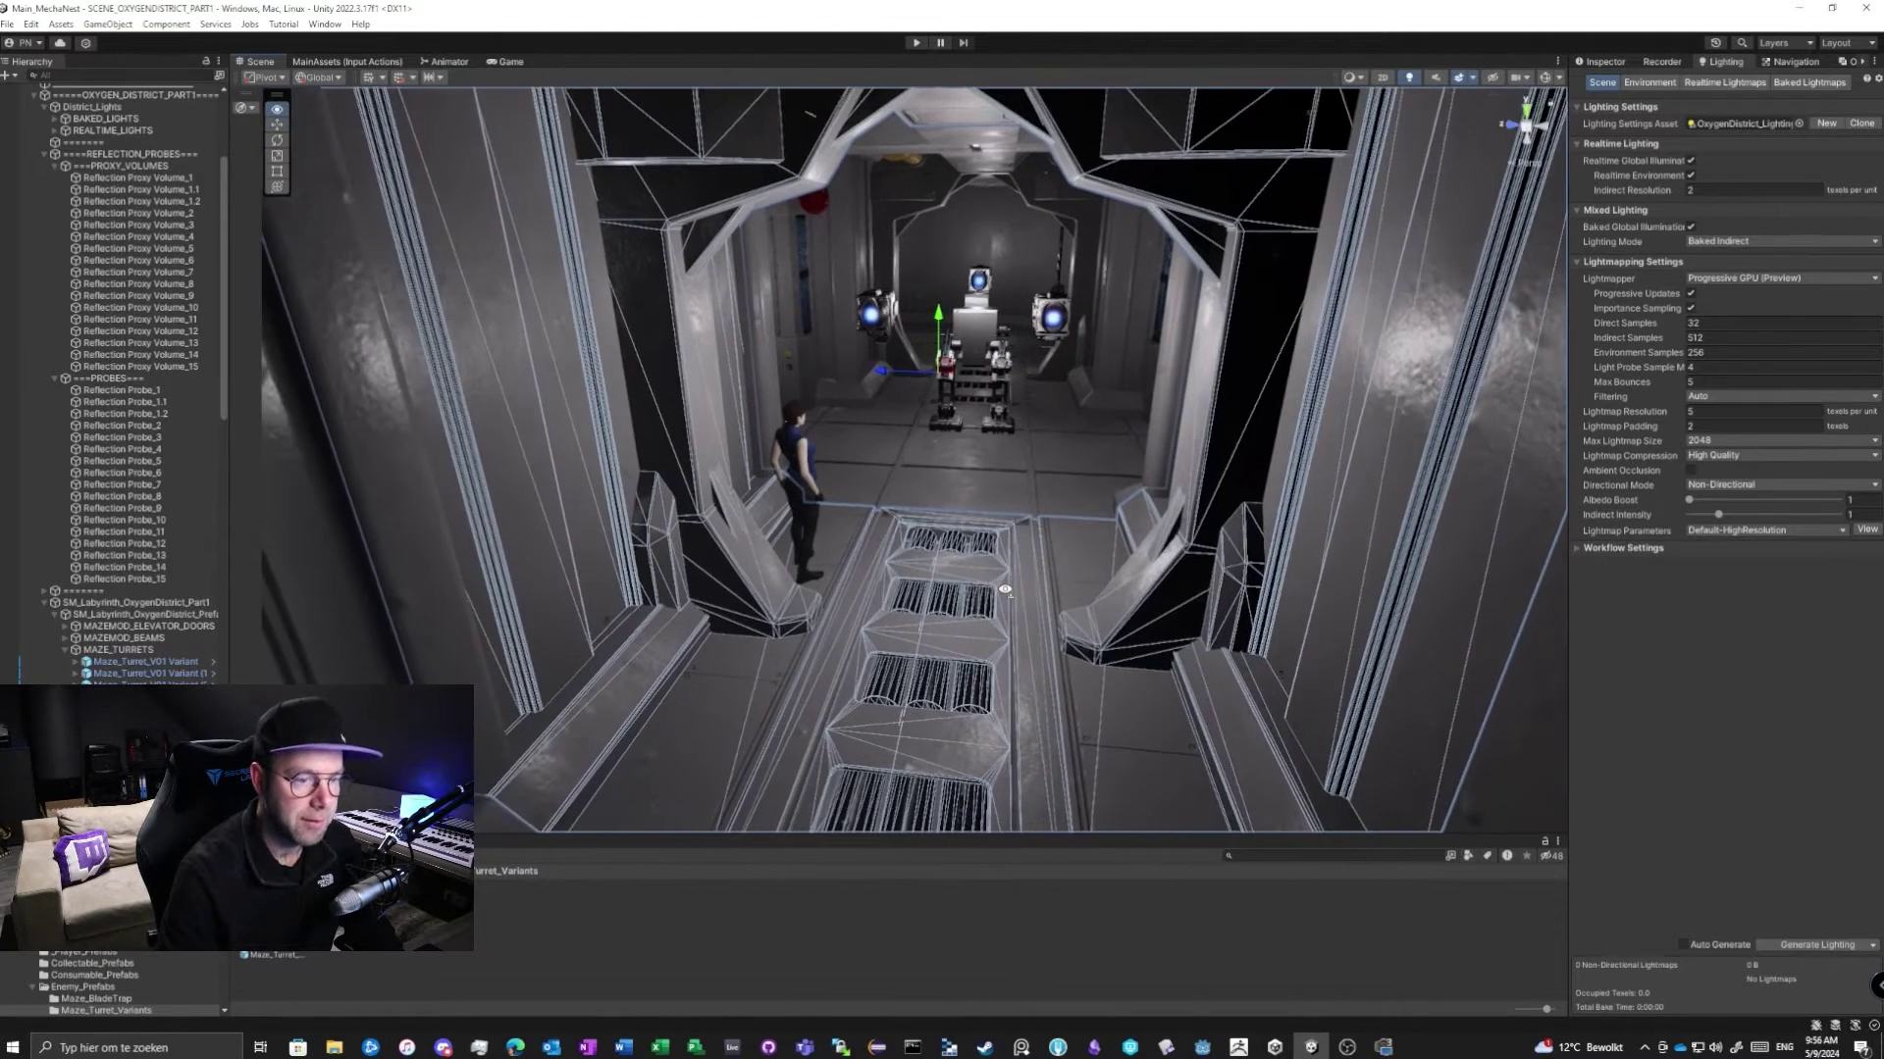
# Examine the mesh and lighting properties of the straight corridor module's floor, left wall and ceiling.
pyautogui.click(1605, 61)
pyautogui.moveTo(1263, 369); pyautogui.dragTo(750, 675, button='right')
pyautogui.click(749, 675)
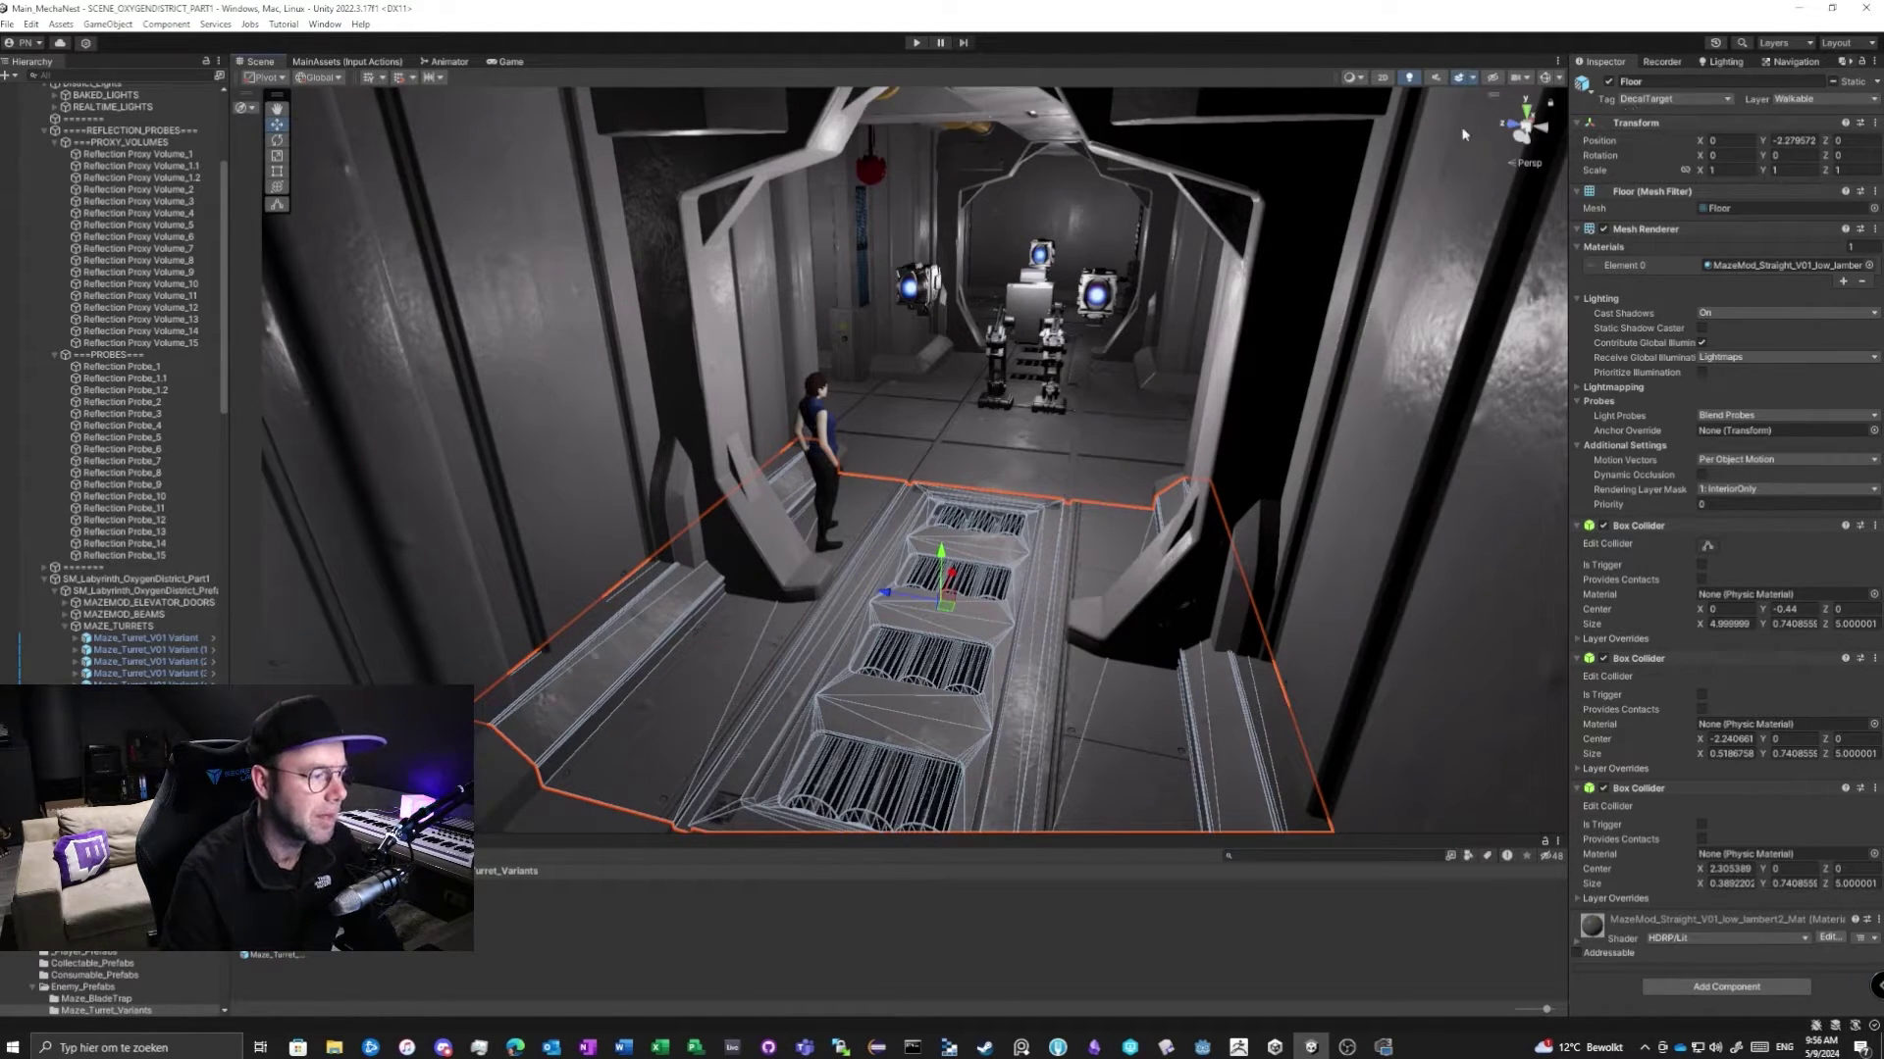
pyautogui.click(553, 496)
pyautogui.click(554, 495)
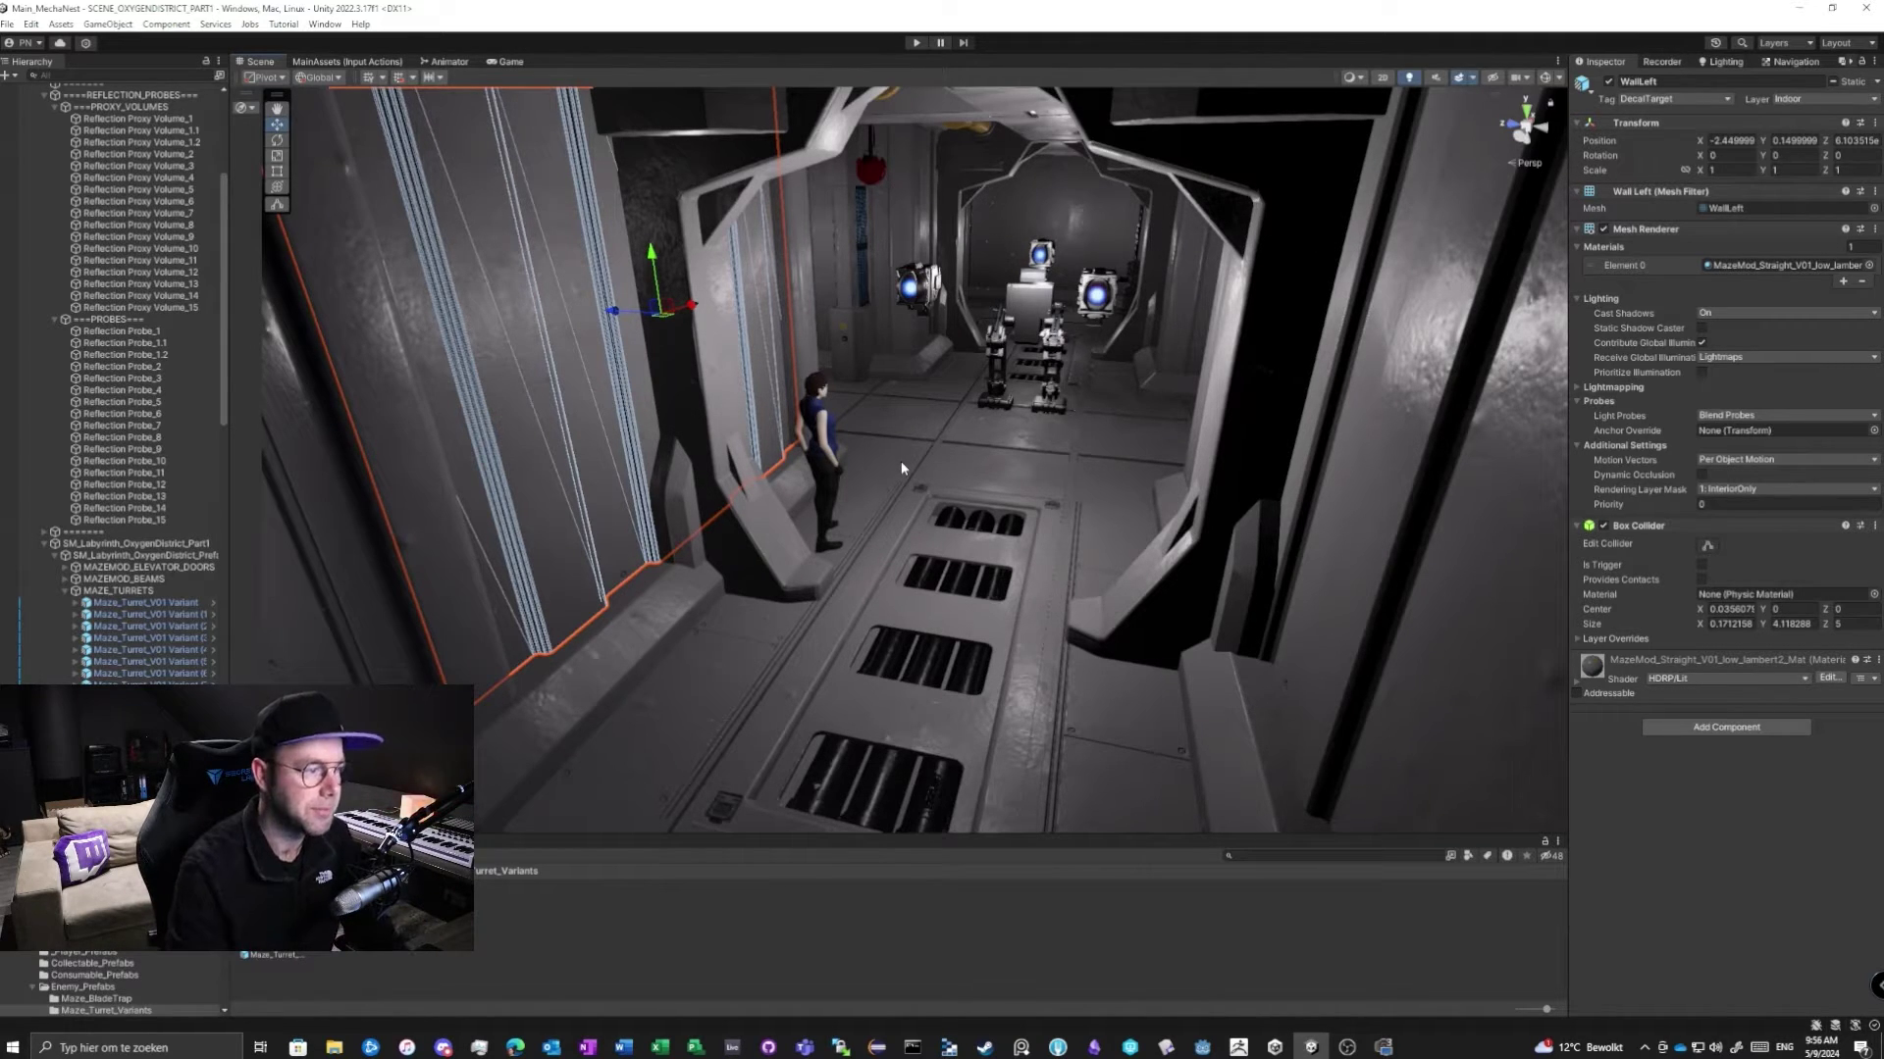
pyautogui.moveTo(900, 468); pyautogui.dragTo(1049, 422, button='right')
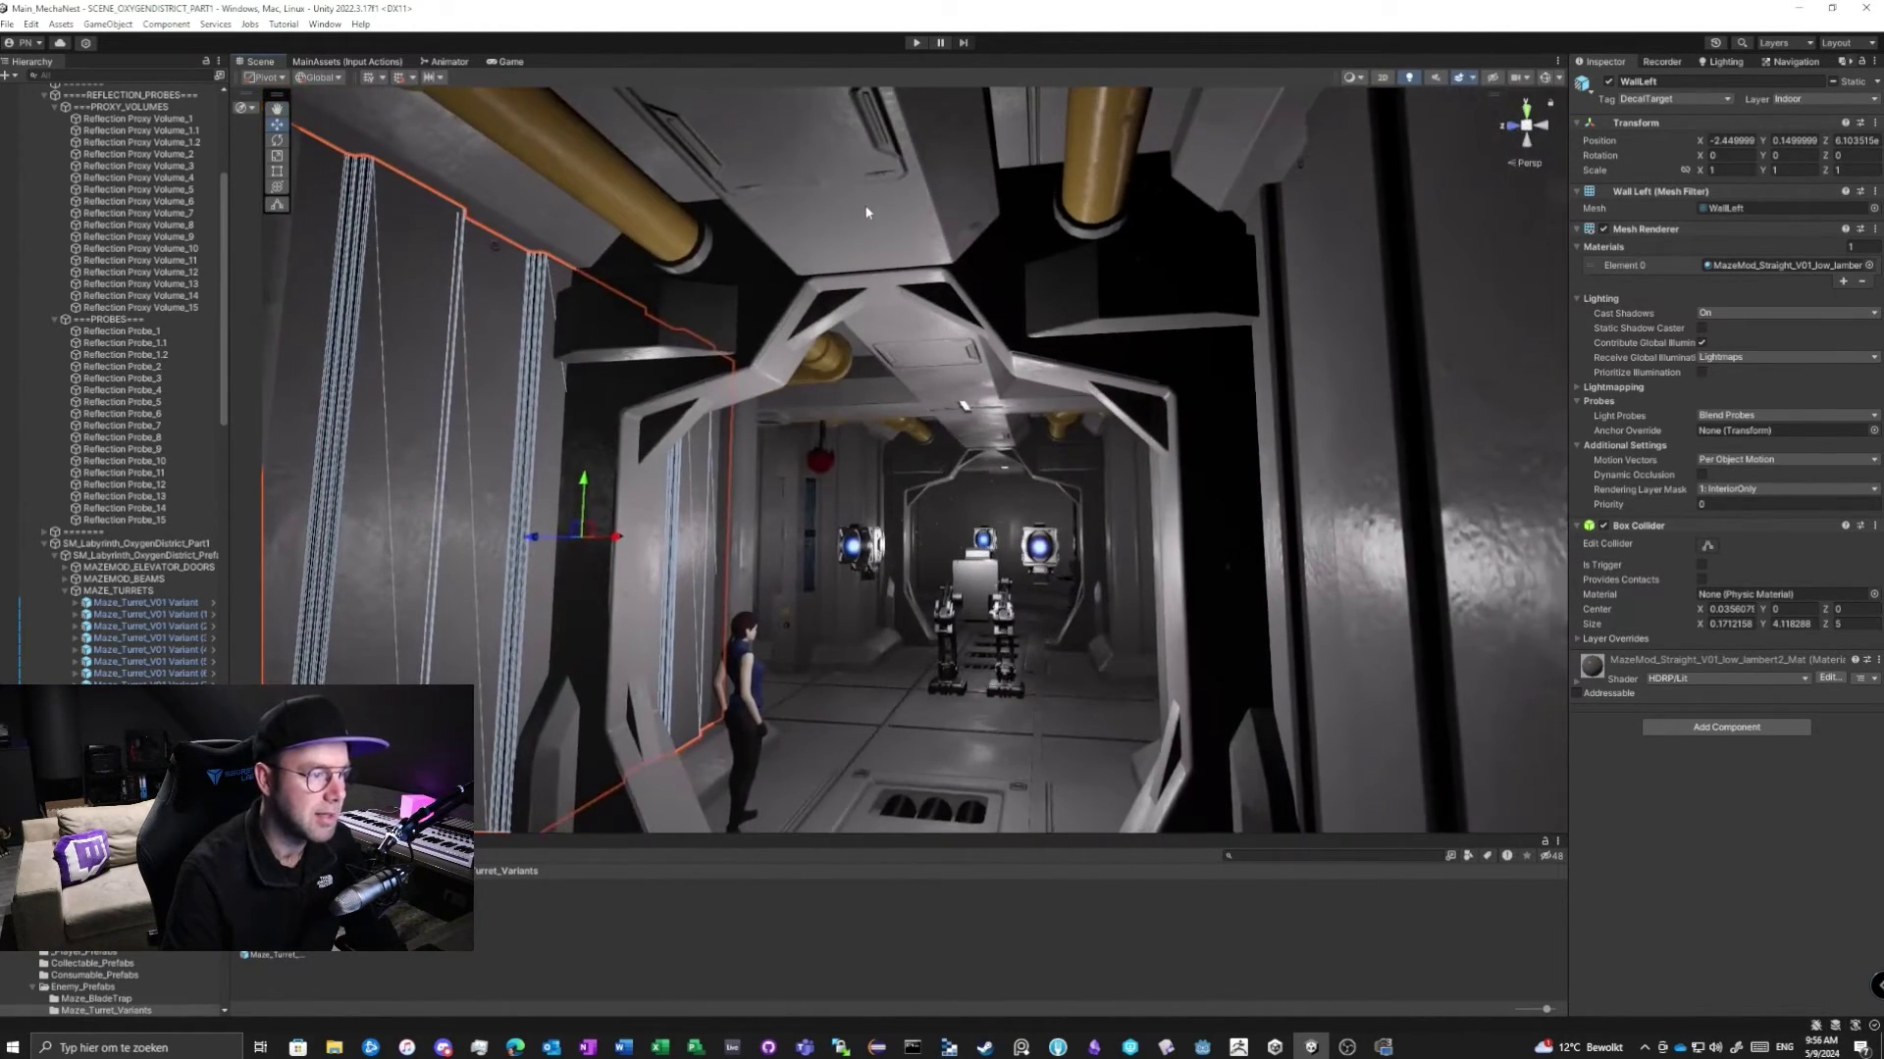
pyautogui.click(1059, 412)
pyautogui.click(1059, 412)
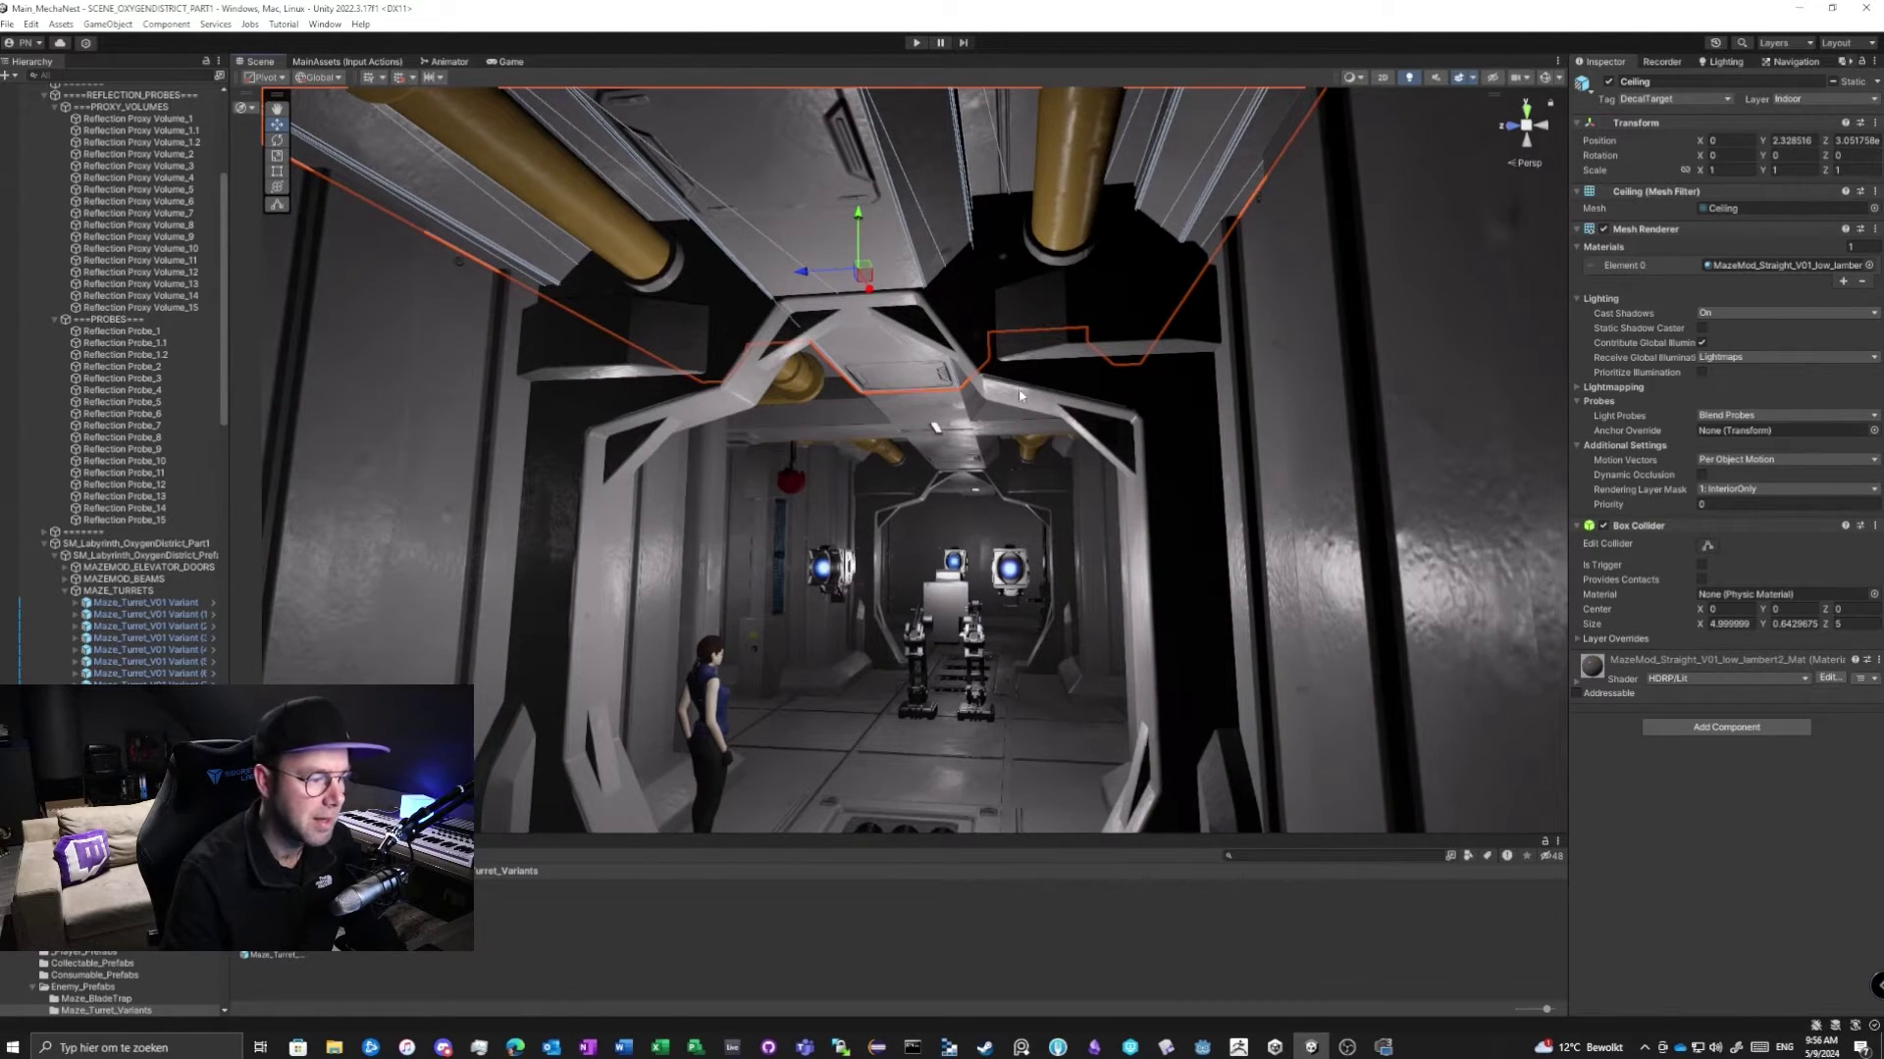
pyautogui.press('w')
pyautogui.moveTo(1020, 395); pyautogui.dragTo(991, 530, button='right')
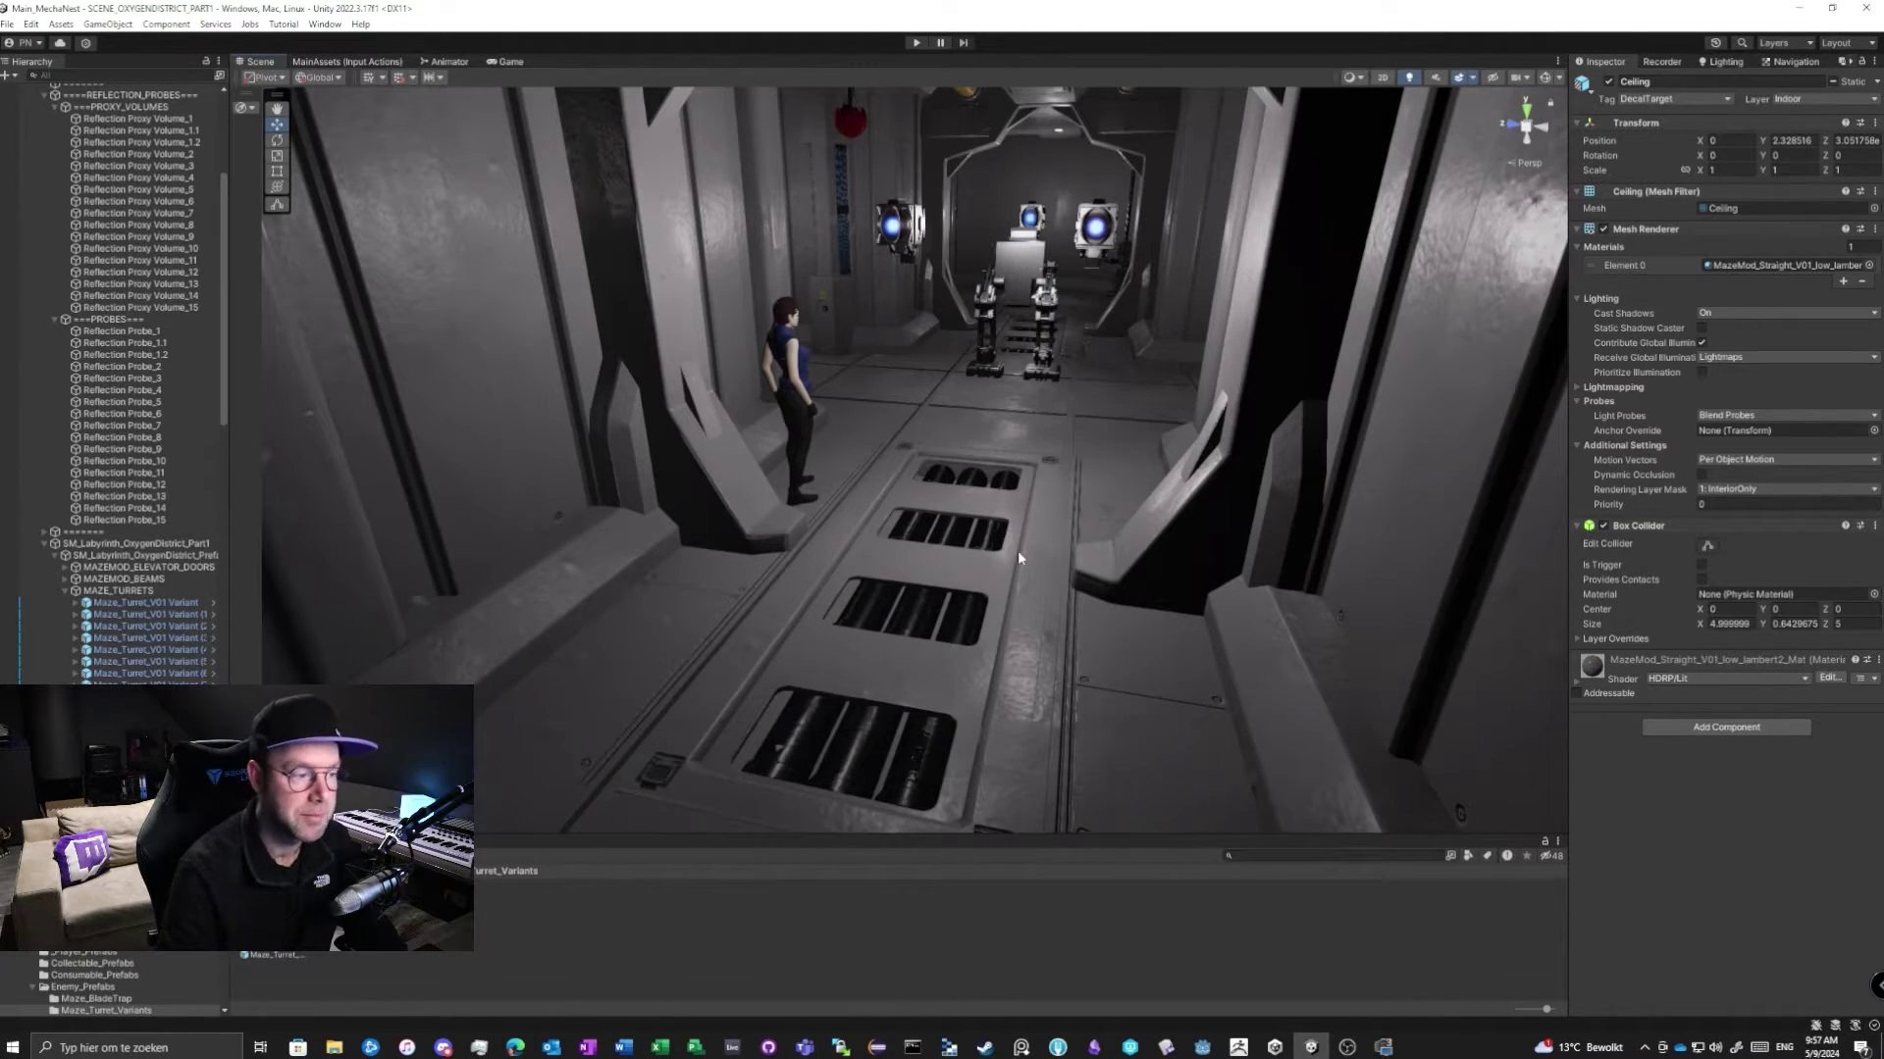
# Review the static flags of the straight corridor module's WallLeft mesh.
pyautogui.moveTo(1016, 550); pyautogui.dragTo(745, 412, button='right')
pyautogui.click(689, 378)
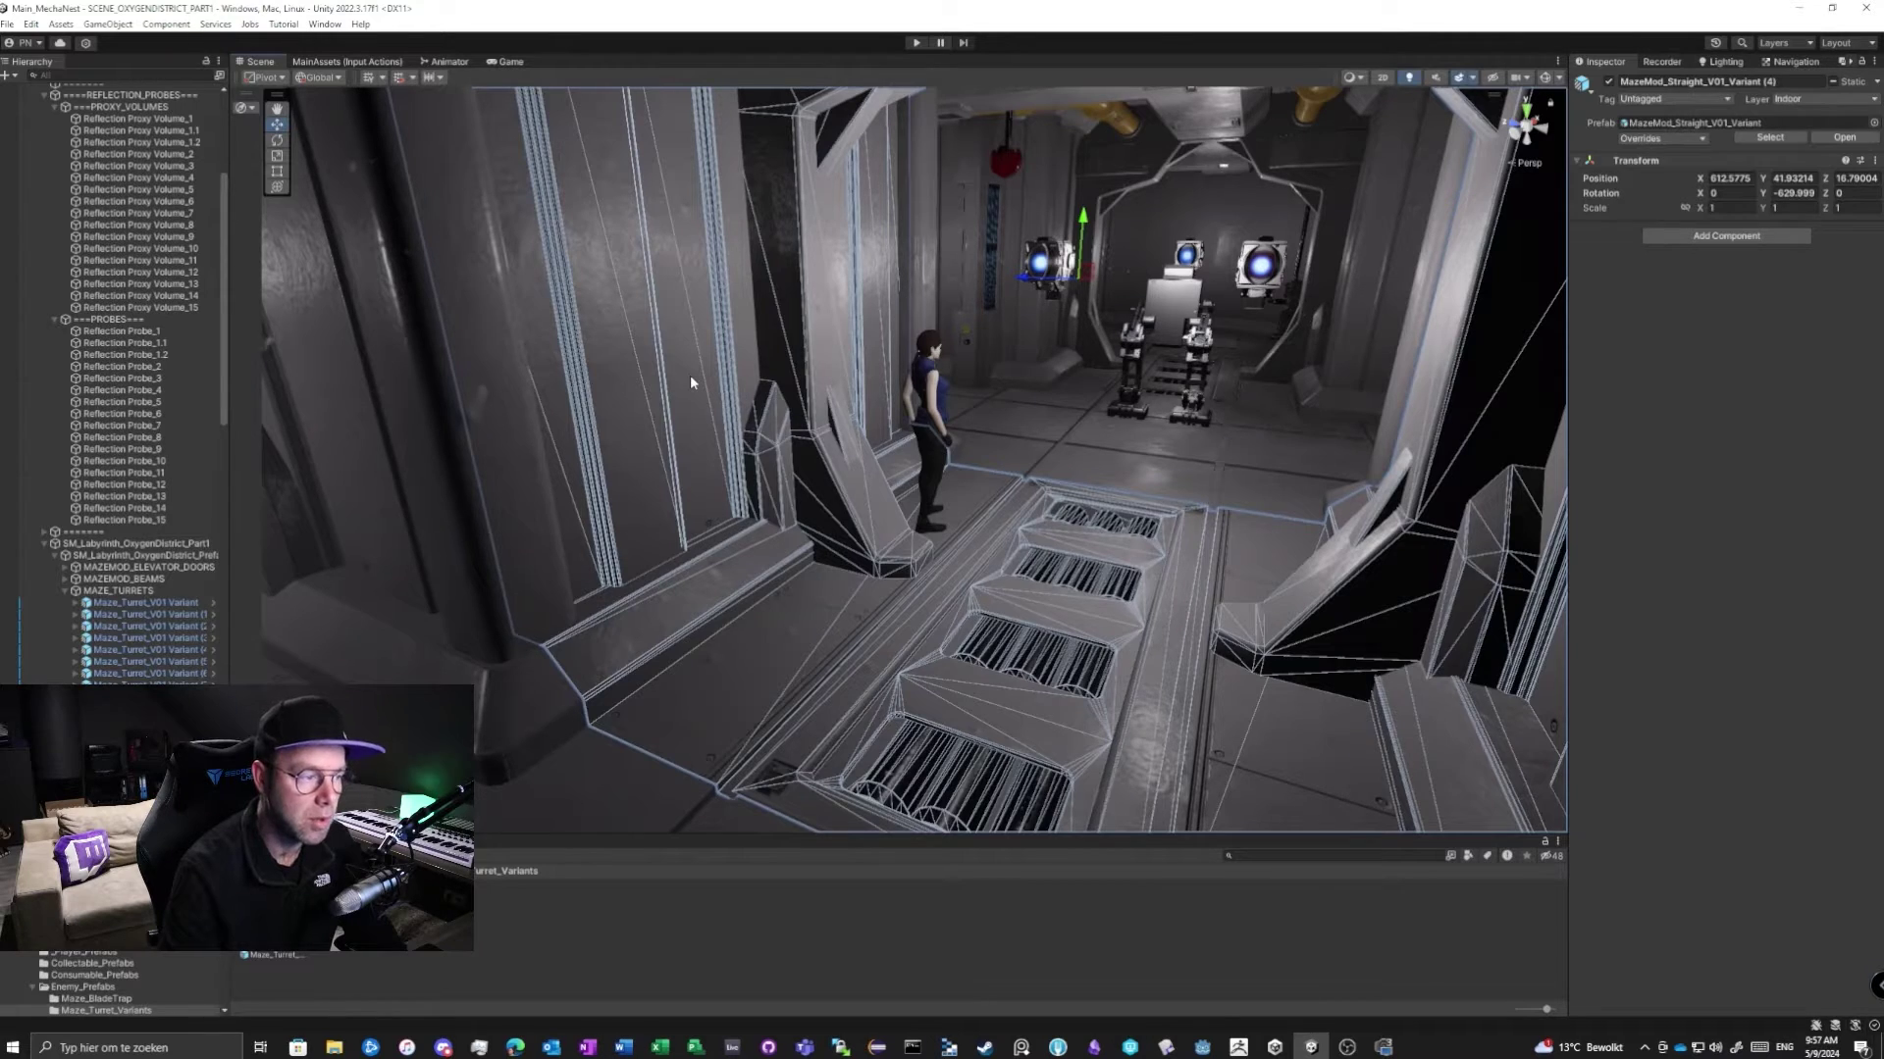
pyautogui.click(690, 378)
pyautogui.moveTo(994, 466); pyautogui.dragTo(38, 206, button='right')
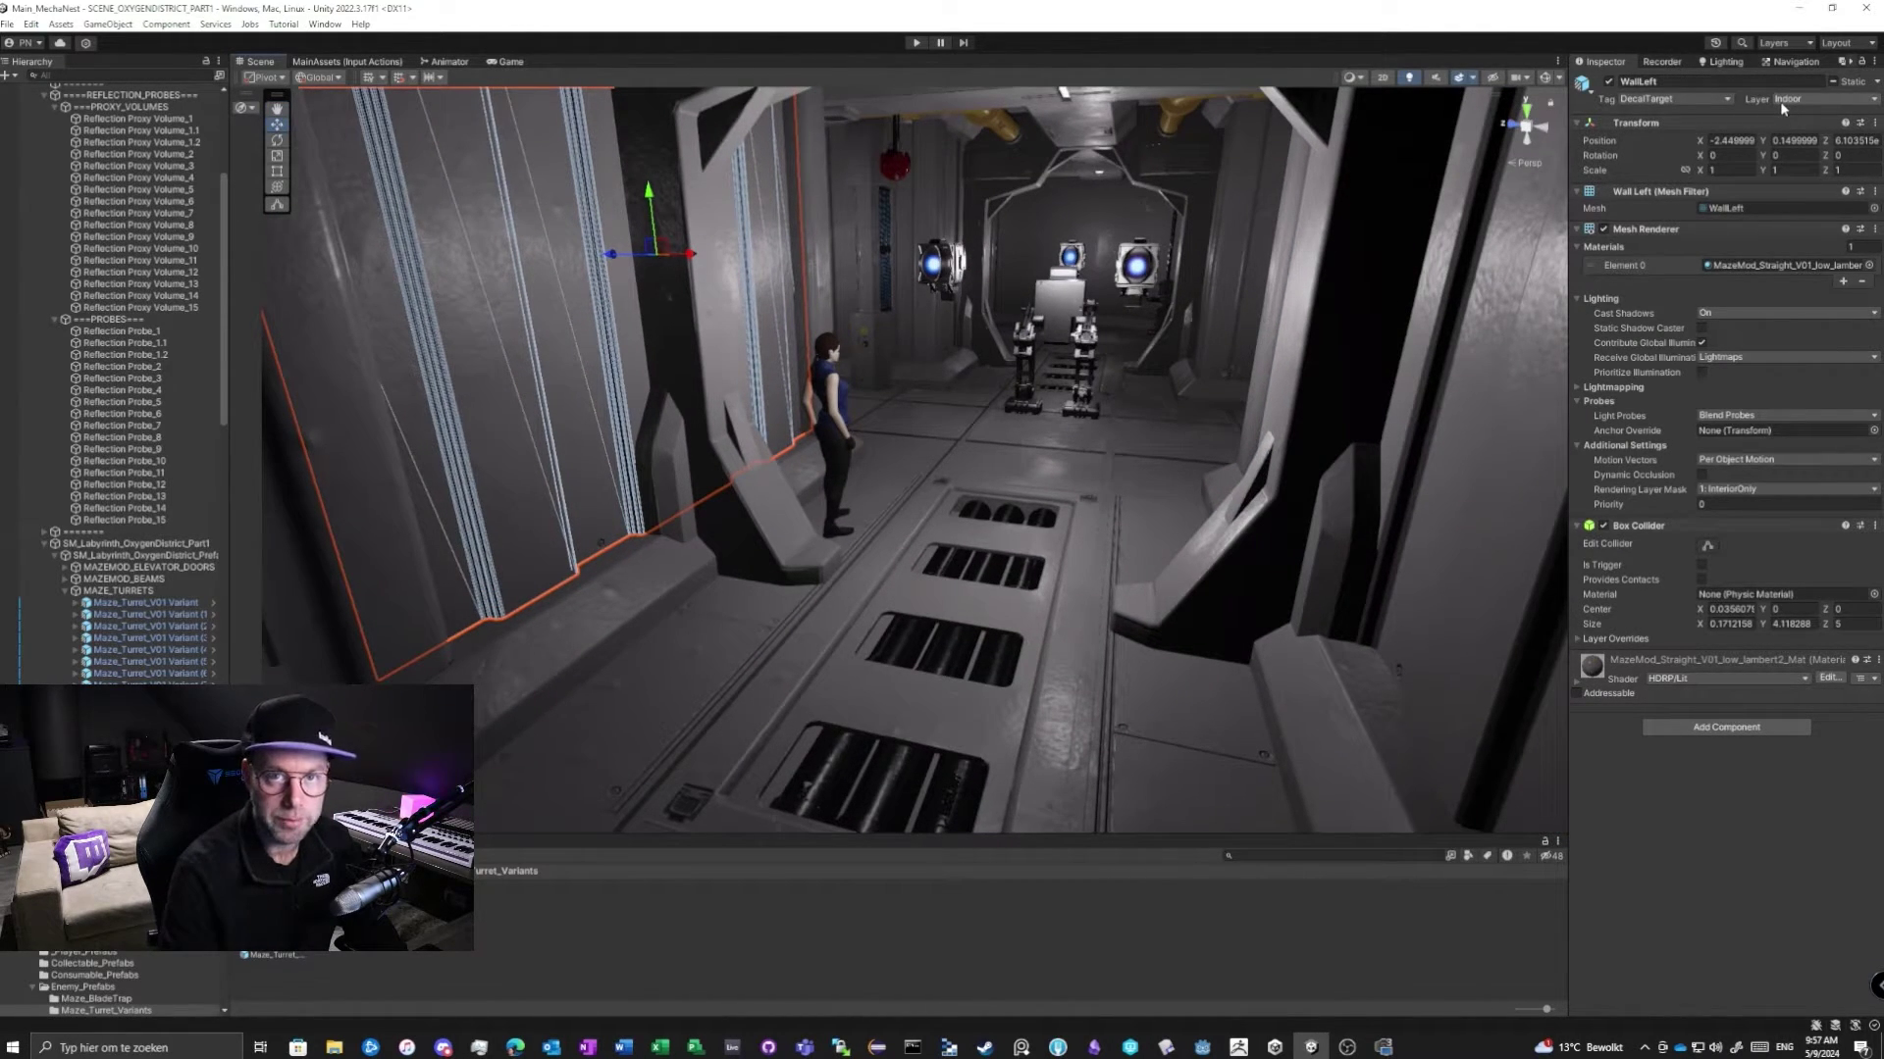
pyautogui.click(1876, 82)
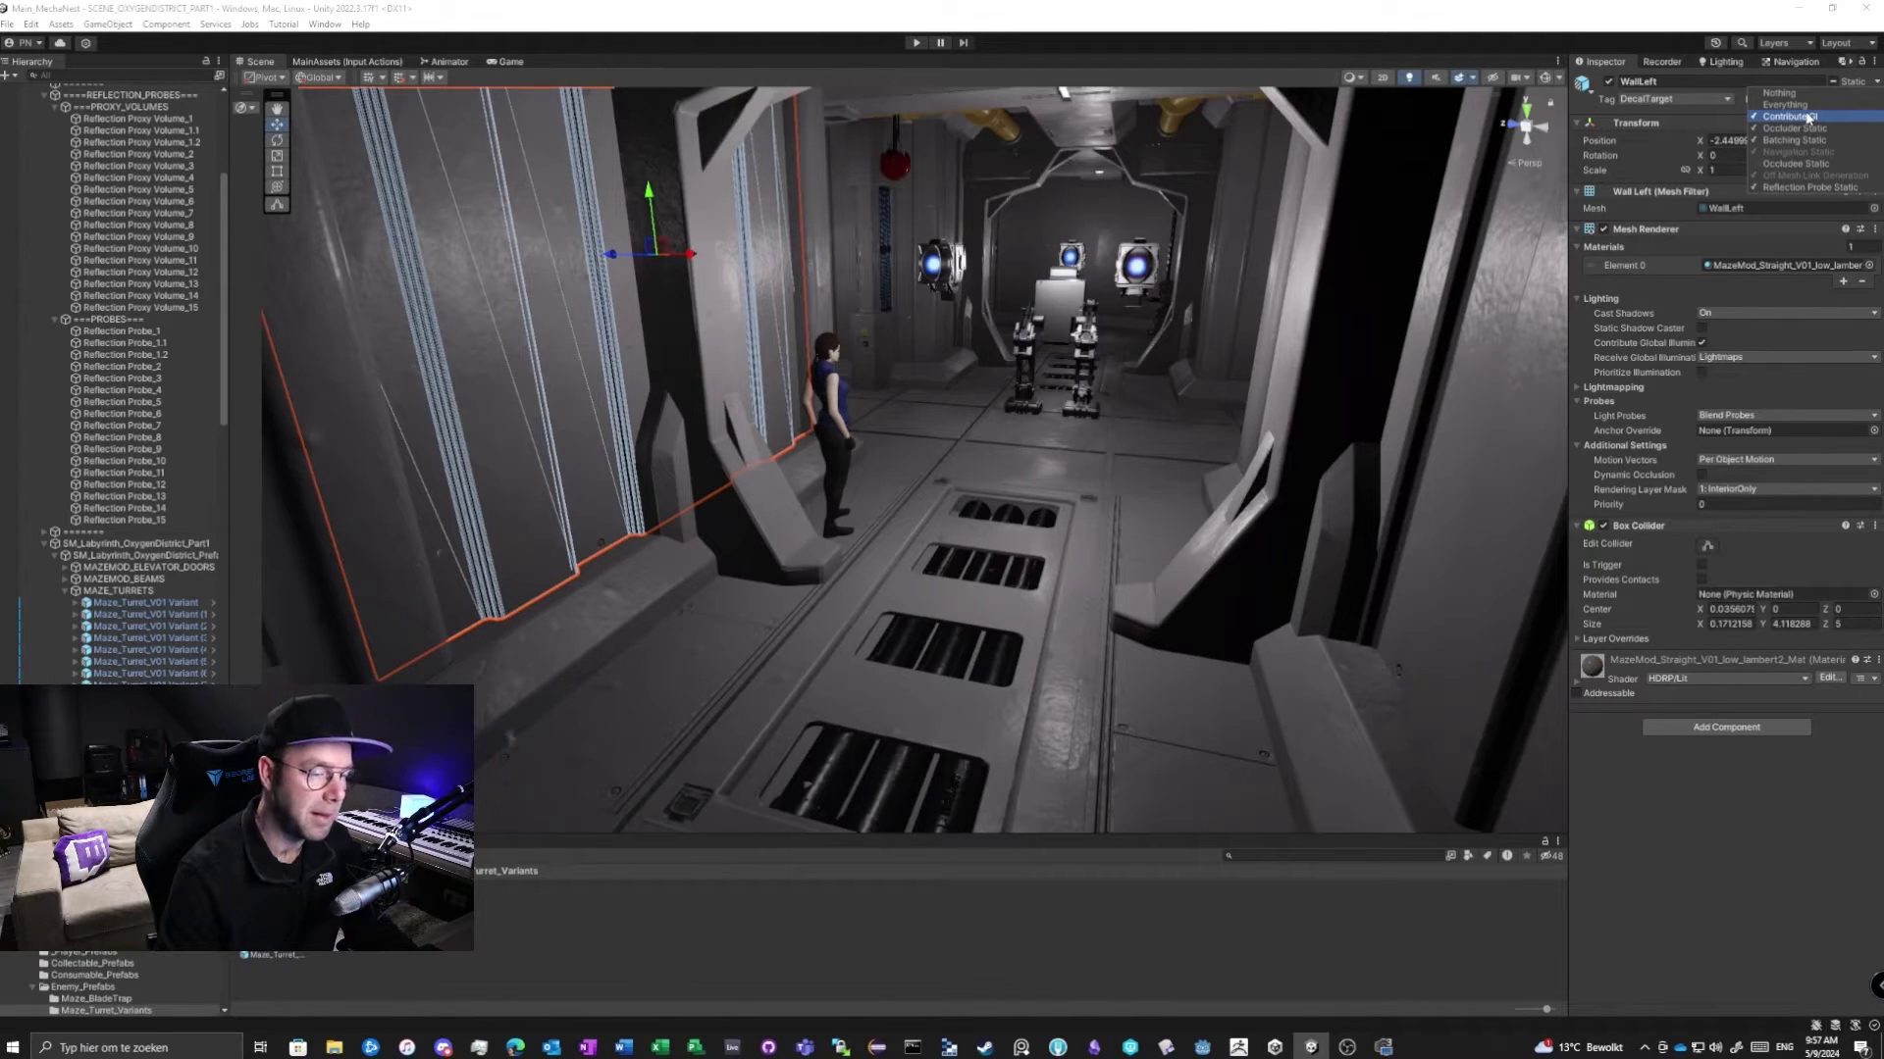
pyautogui.click(1834, 165)
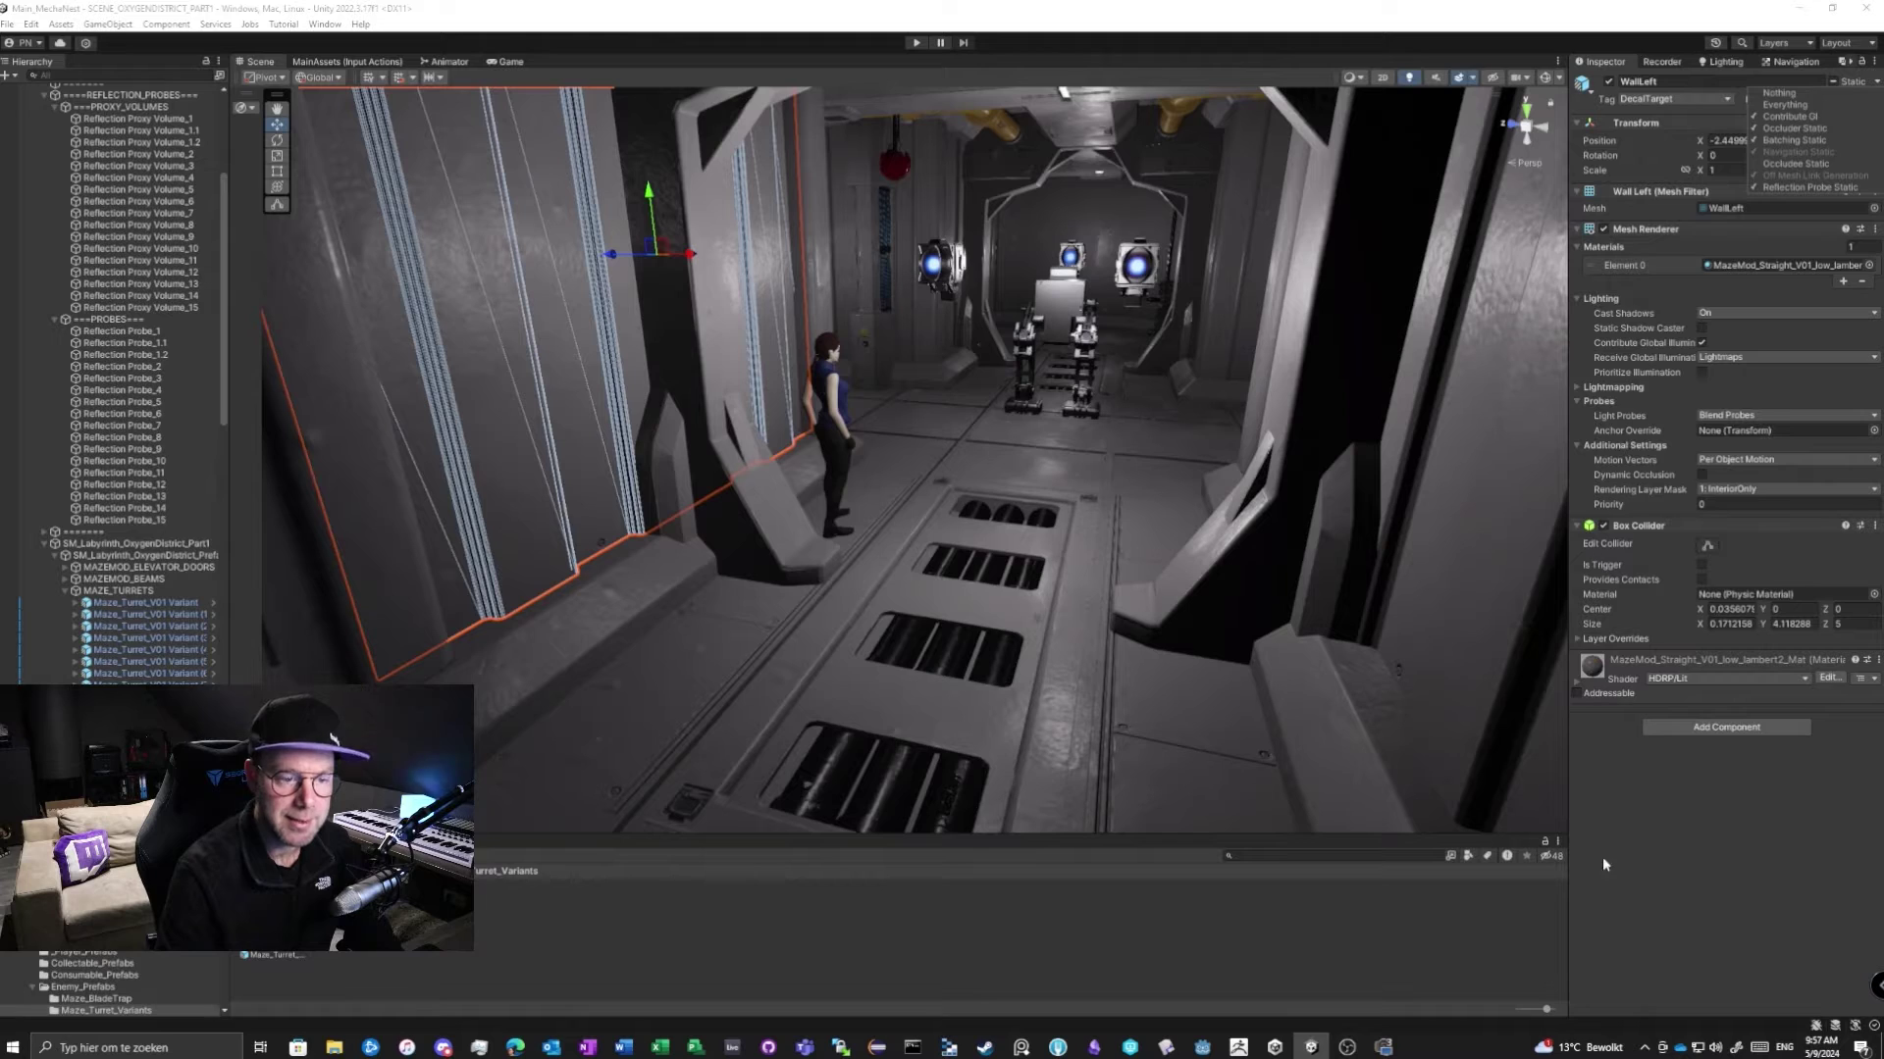
pyautogui.click(1653, 661)
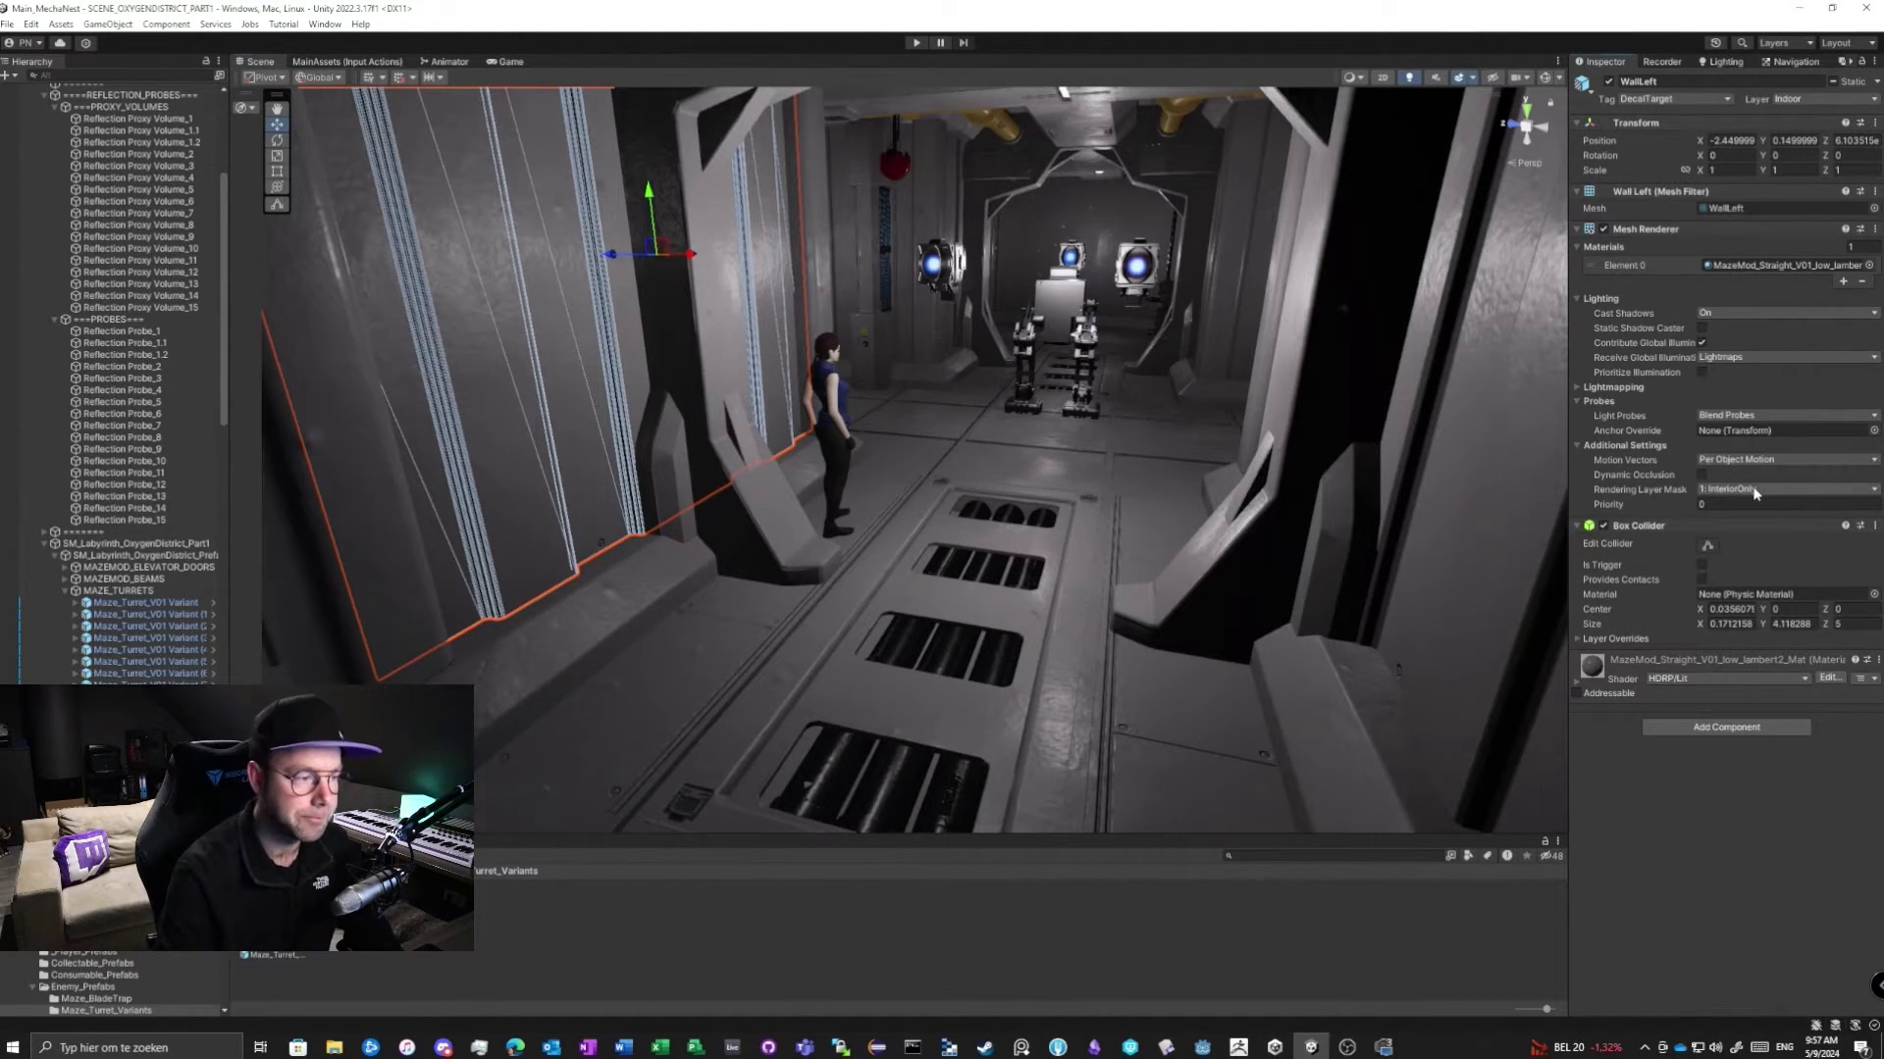
# Show the scene gizmos with Reflection Proxy Volume_2 selected and open the gizmo display settings.
pyautogui.moveTo(981, 451); pyautogui.dragTo(1076, 532, button='right')
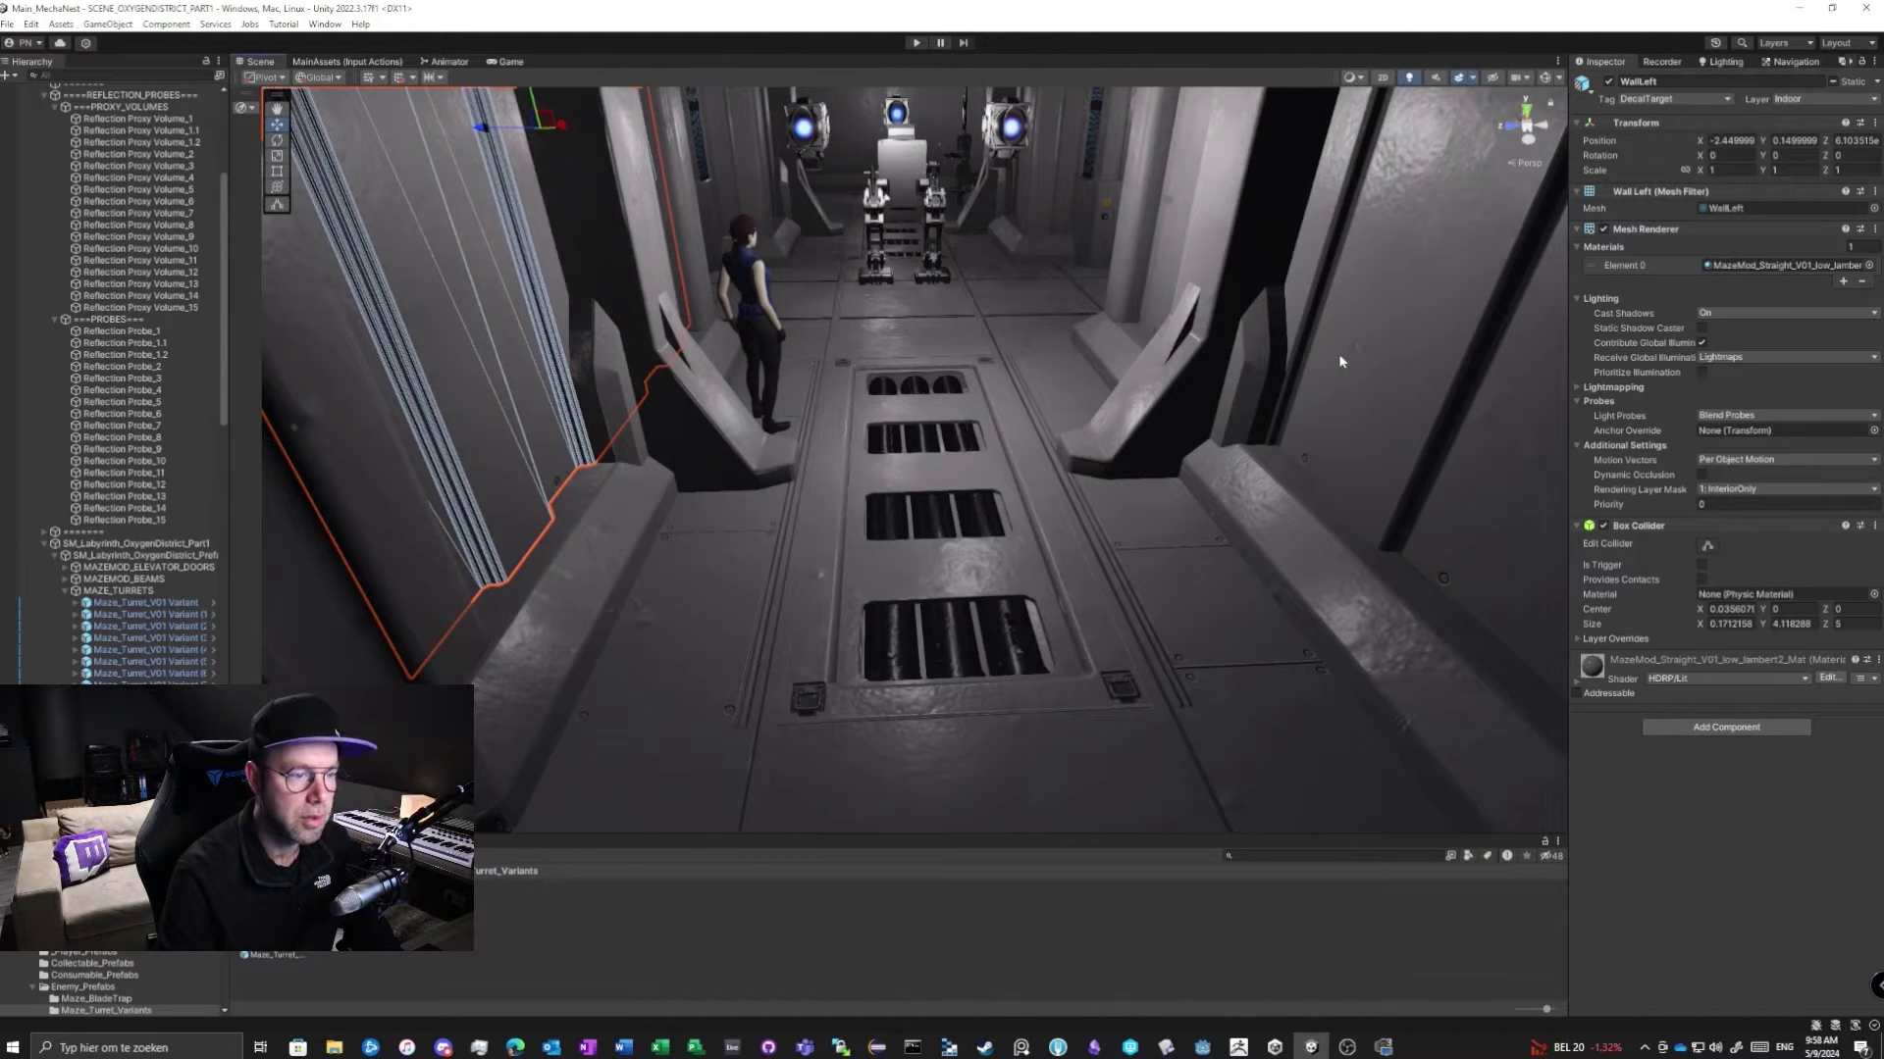
pyautogui.moveTo(1344, 349); pyautogui.dragTo(1154, 447, button='right')
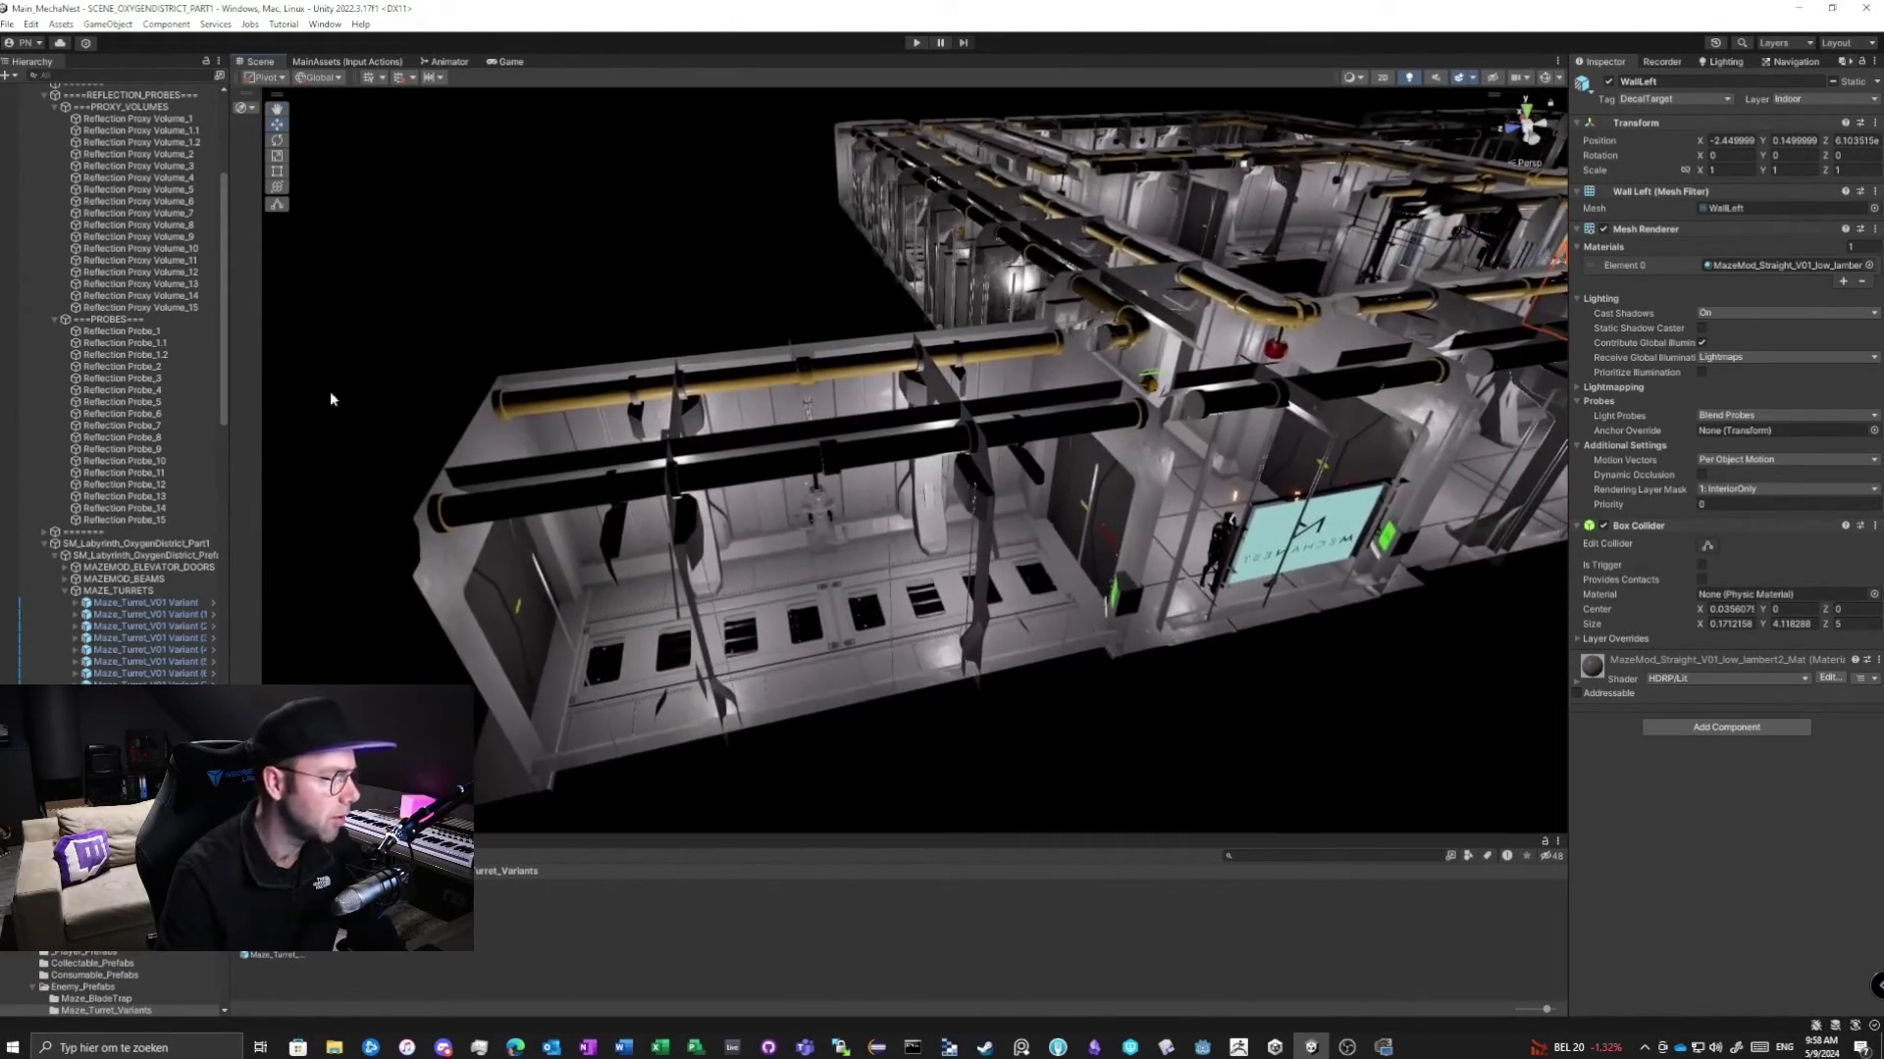
pyautogui.click(167, 366)
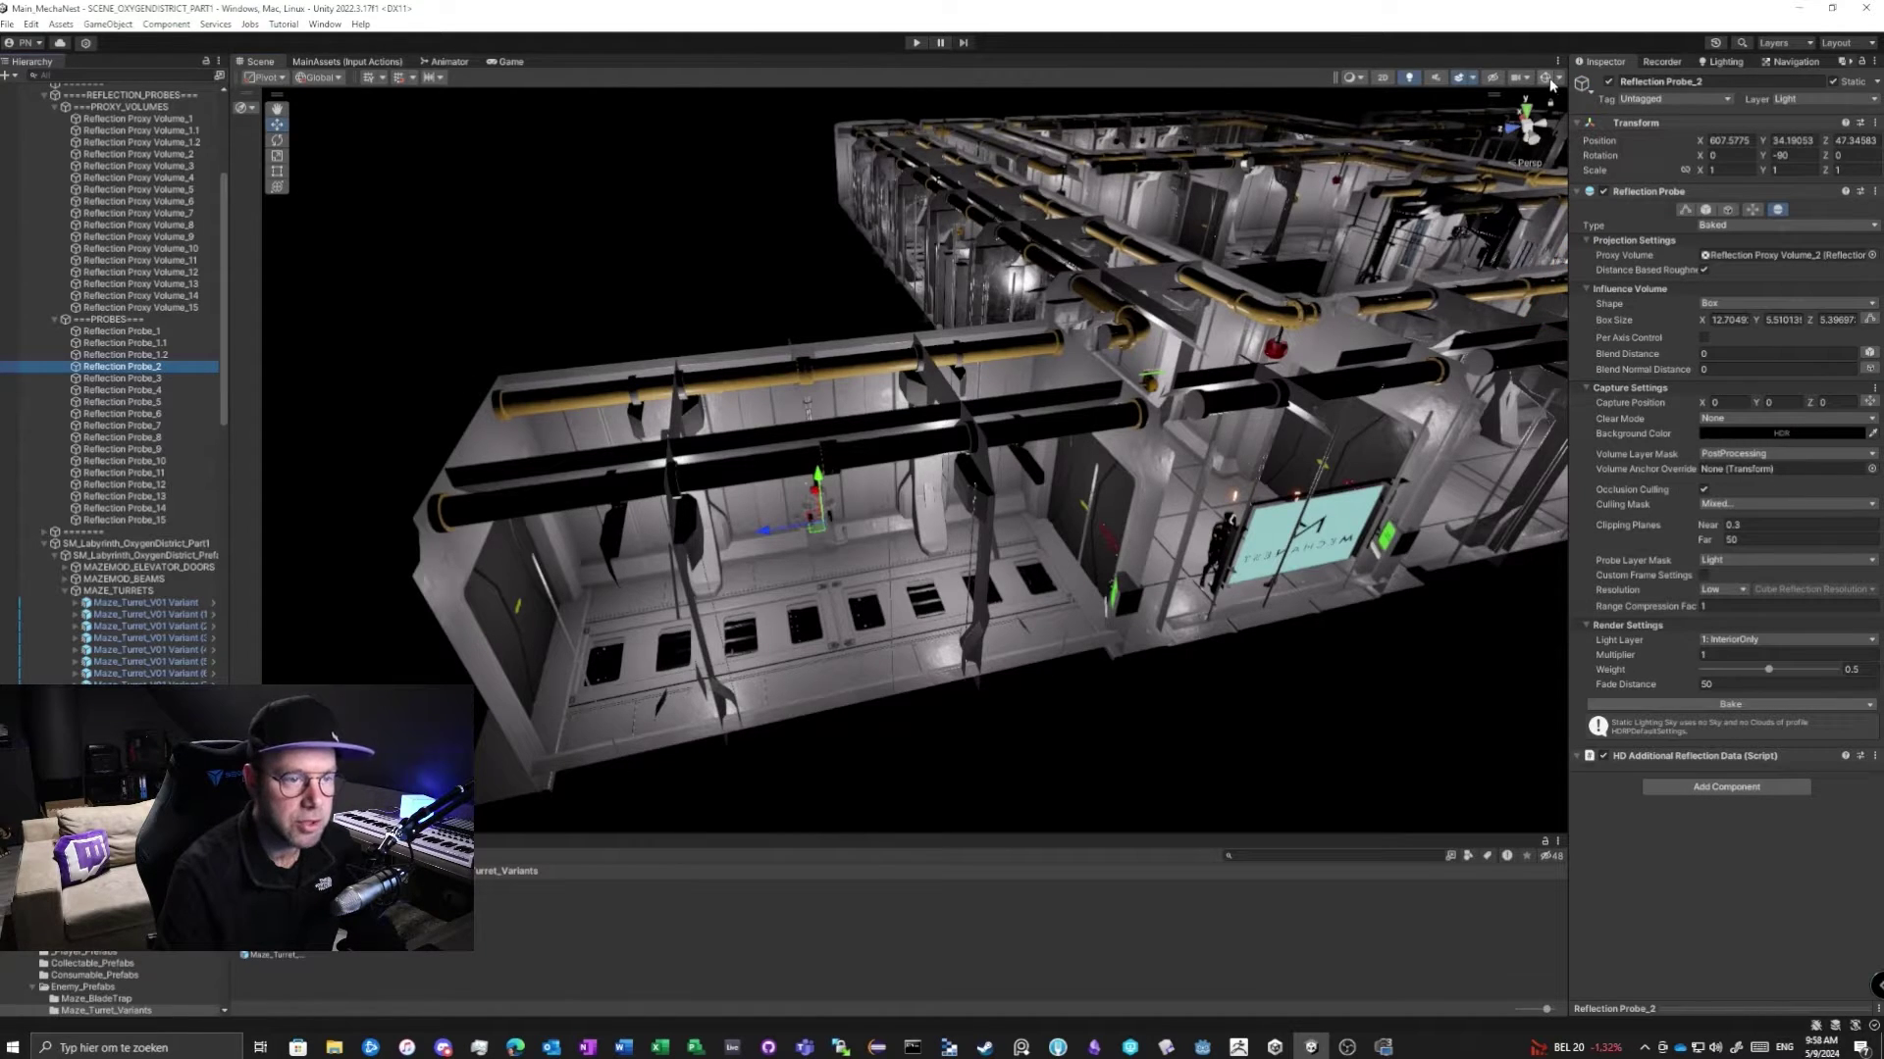
pyautogui.click(137, 154)
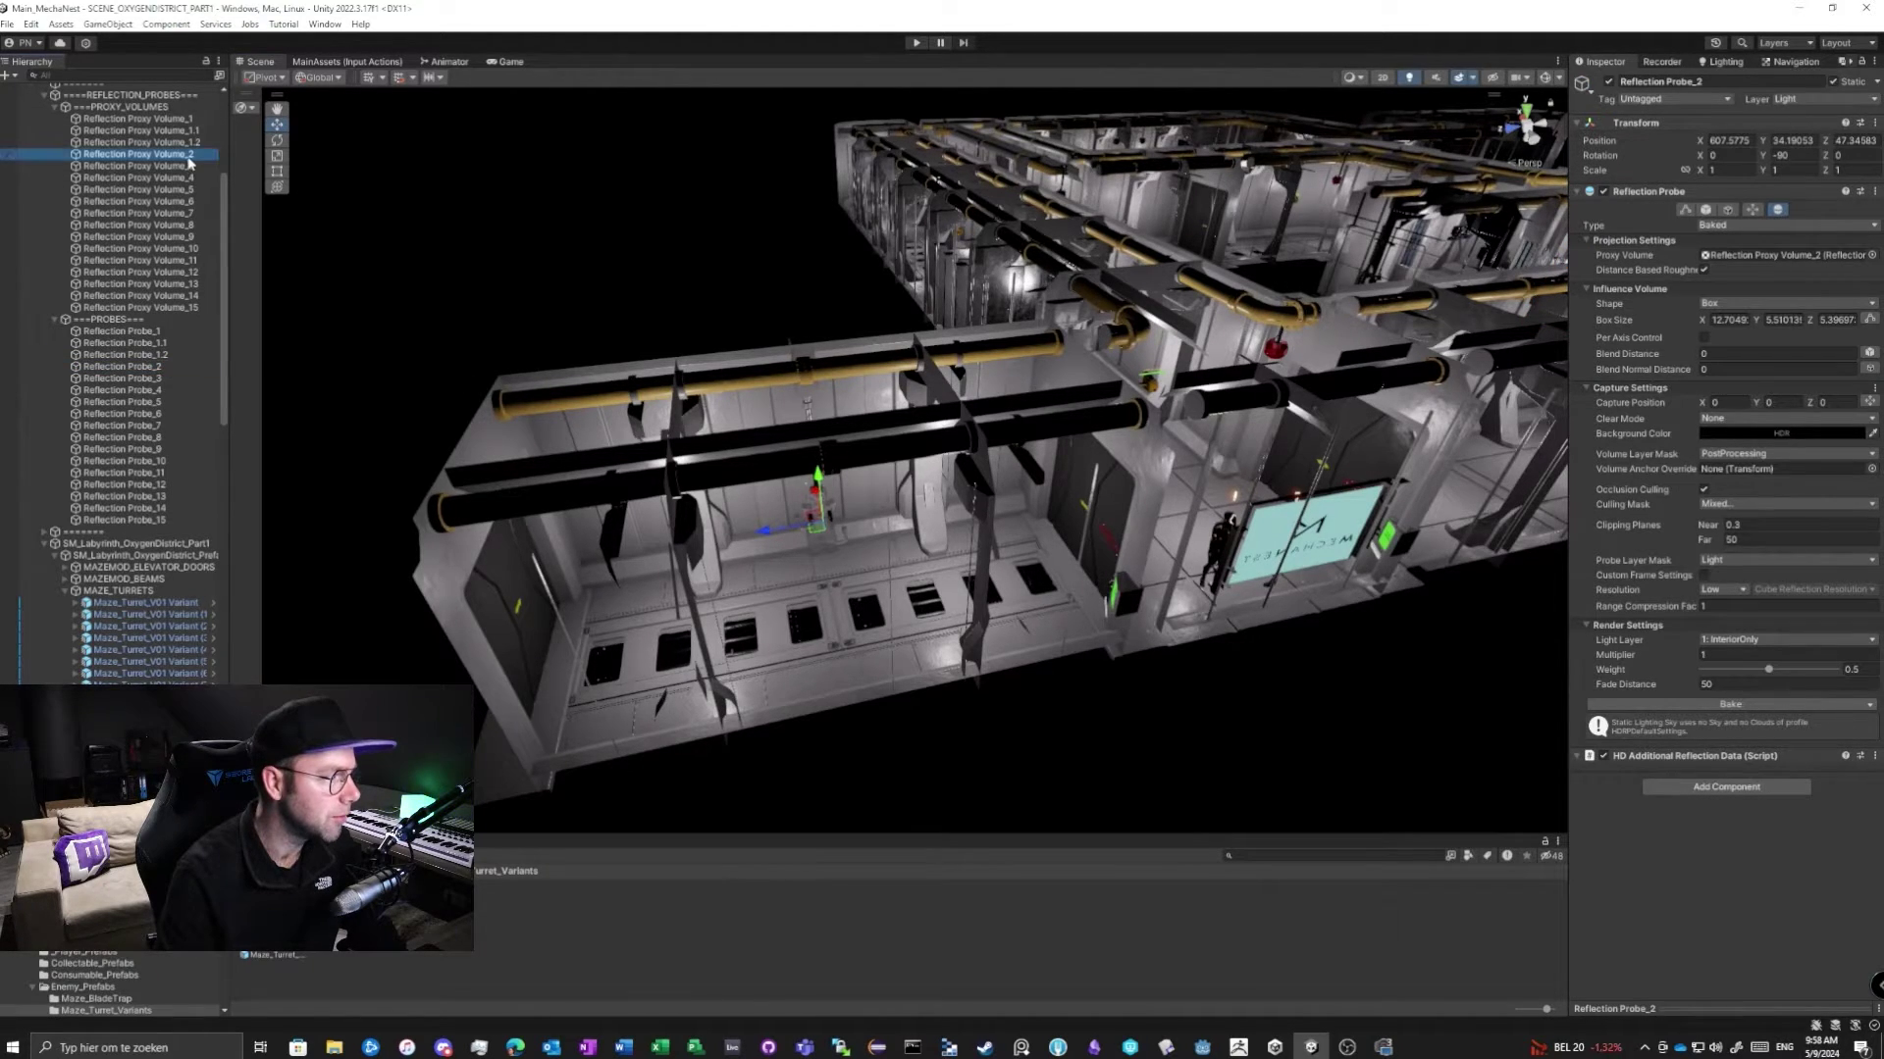
pyautogui.click(1546, 78)
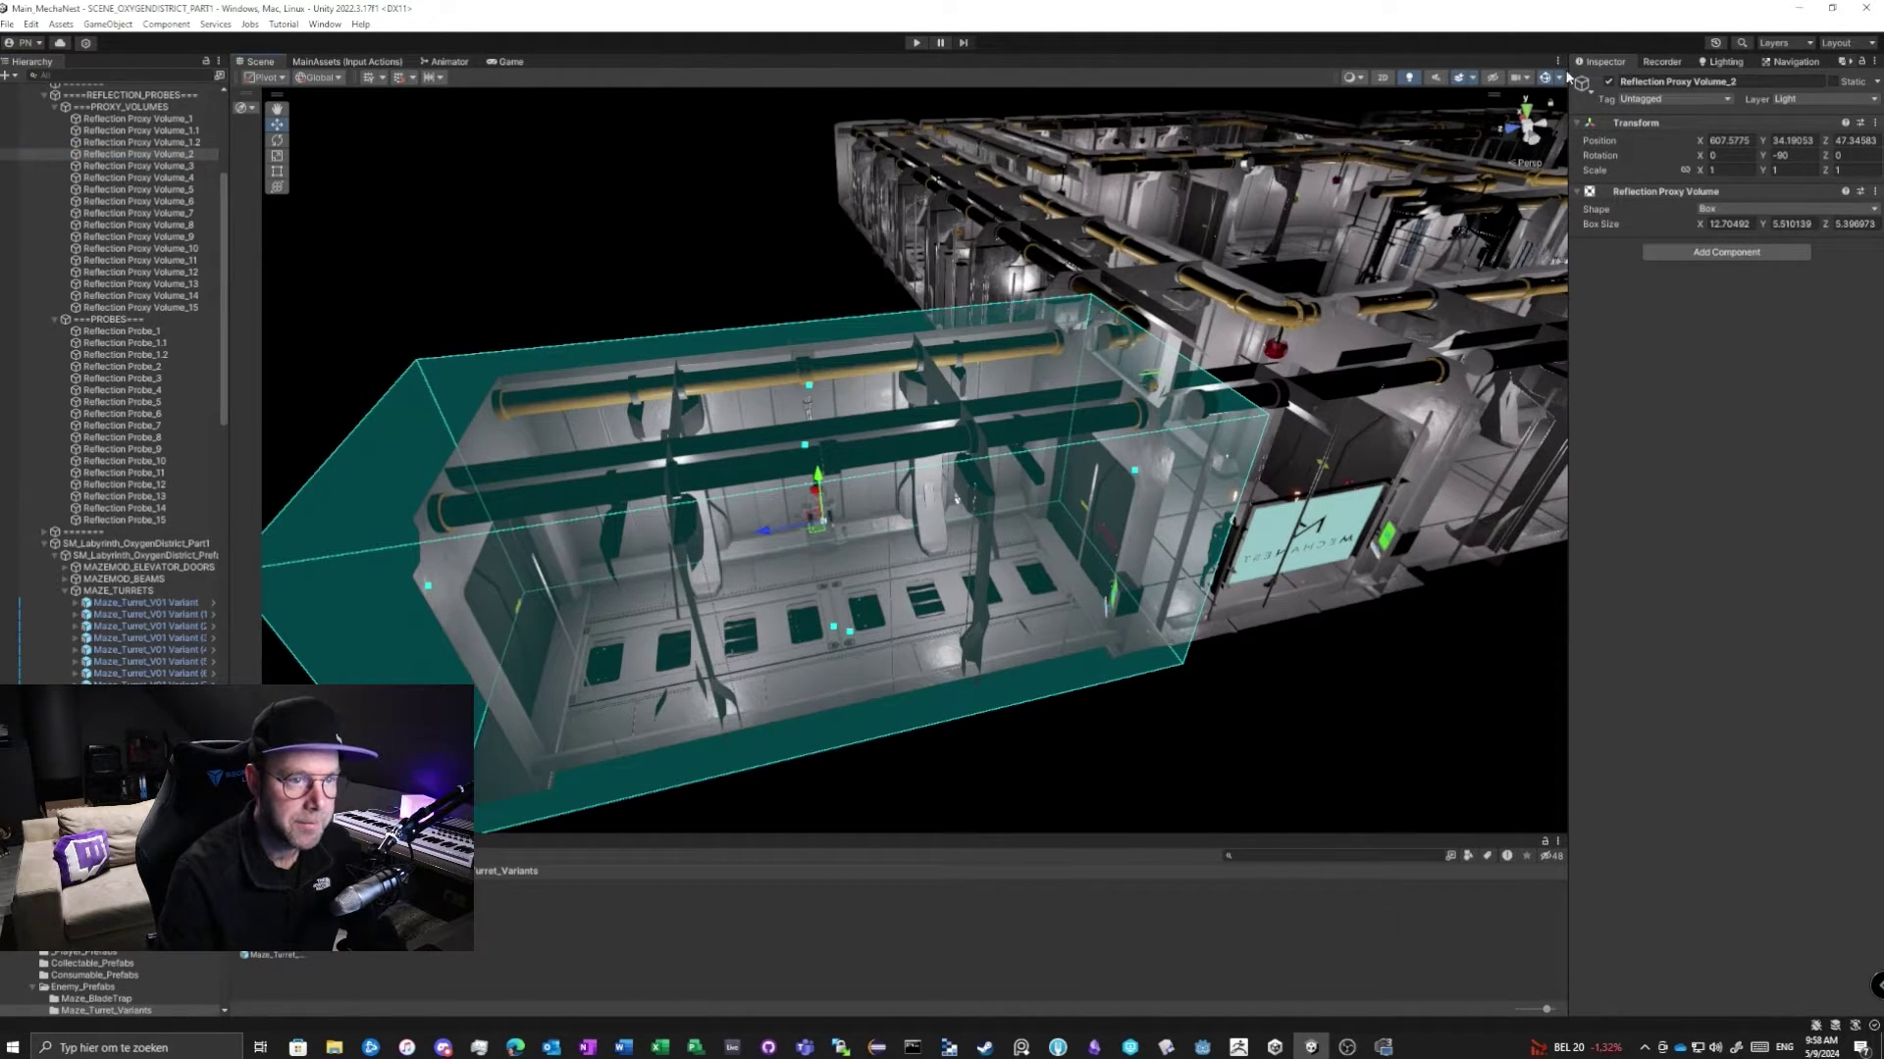
pyautogui.click(1561, 79)
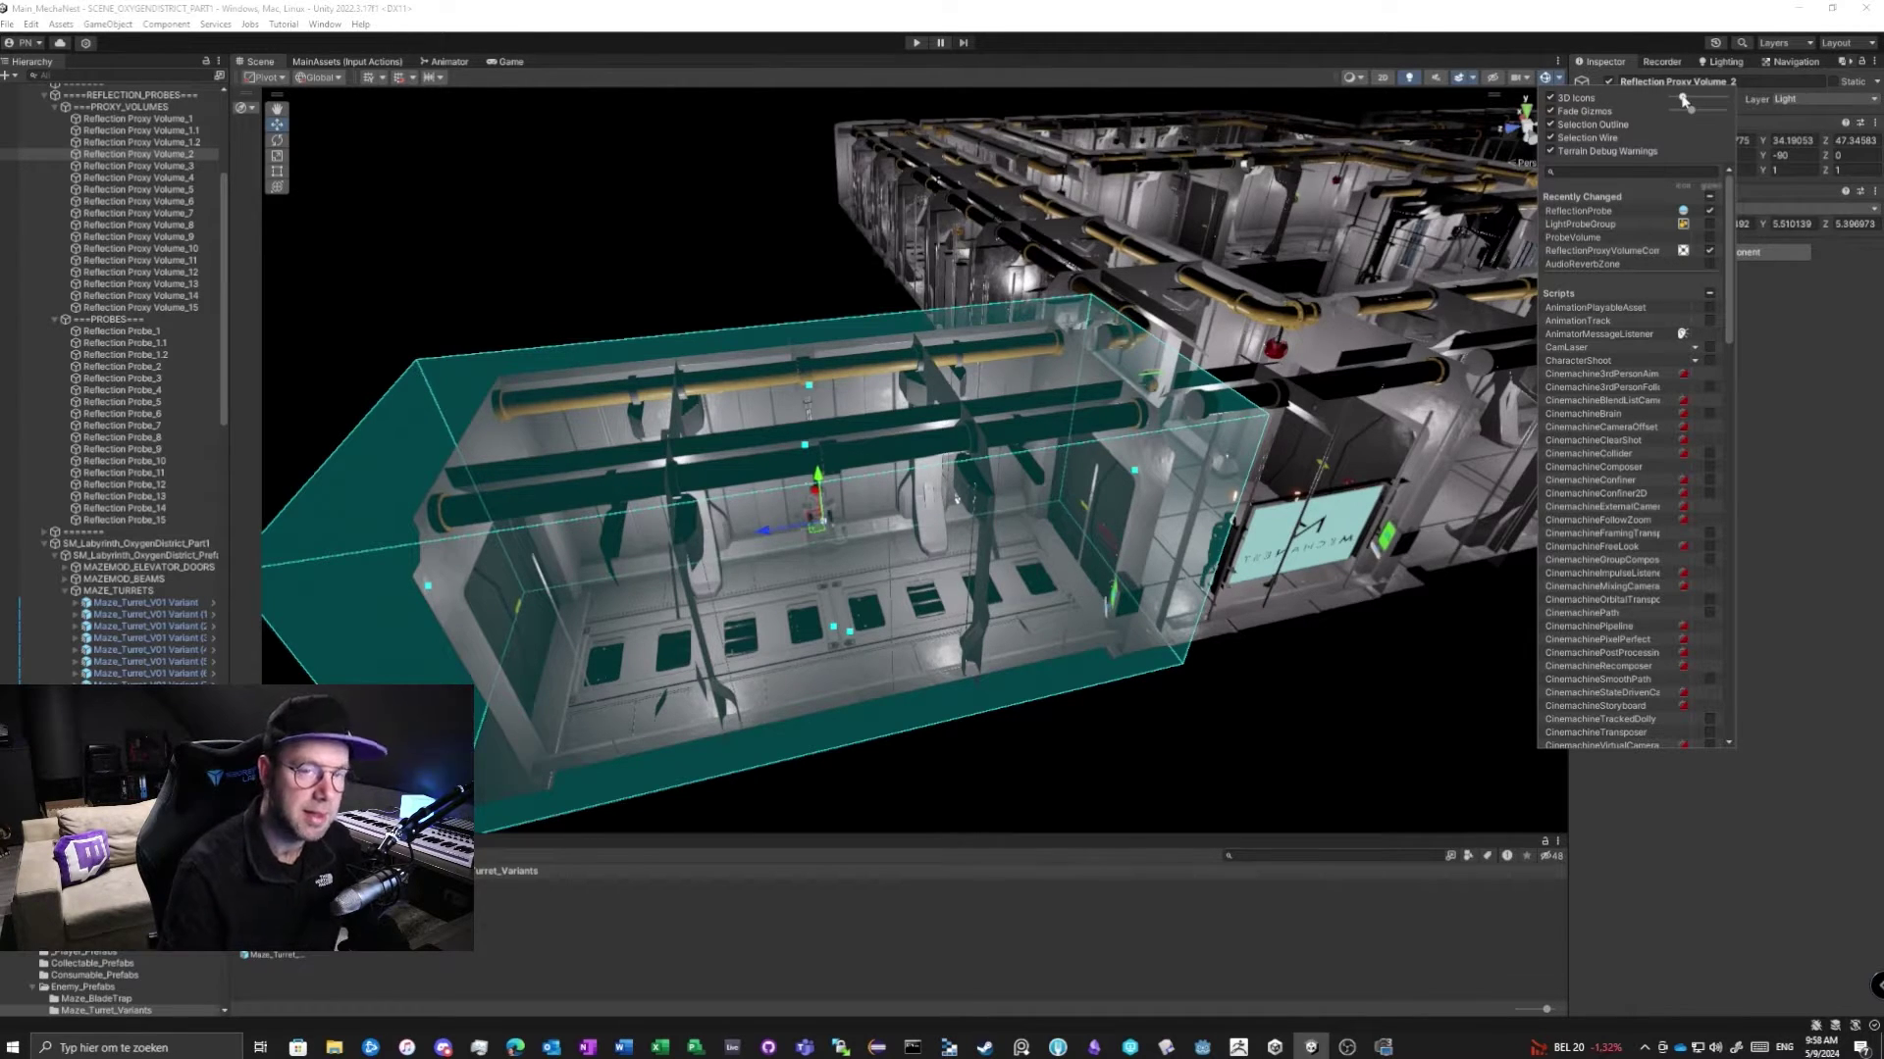
pyautogui.scroll(-2, 1678, 465)
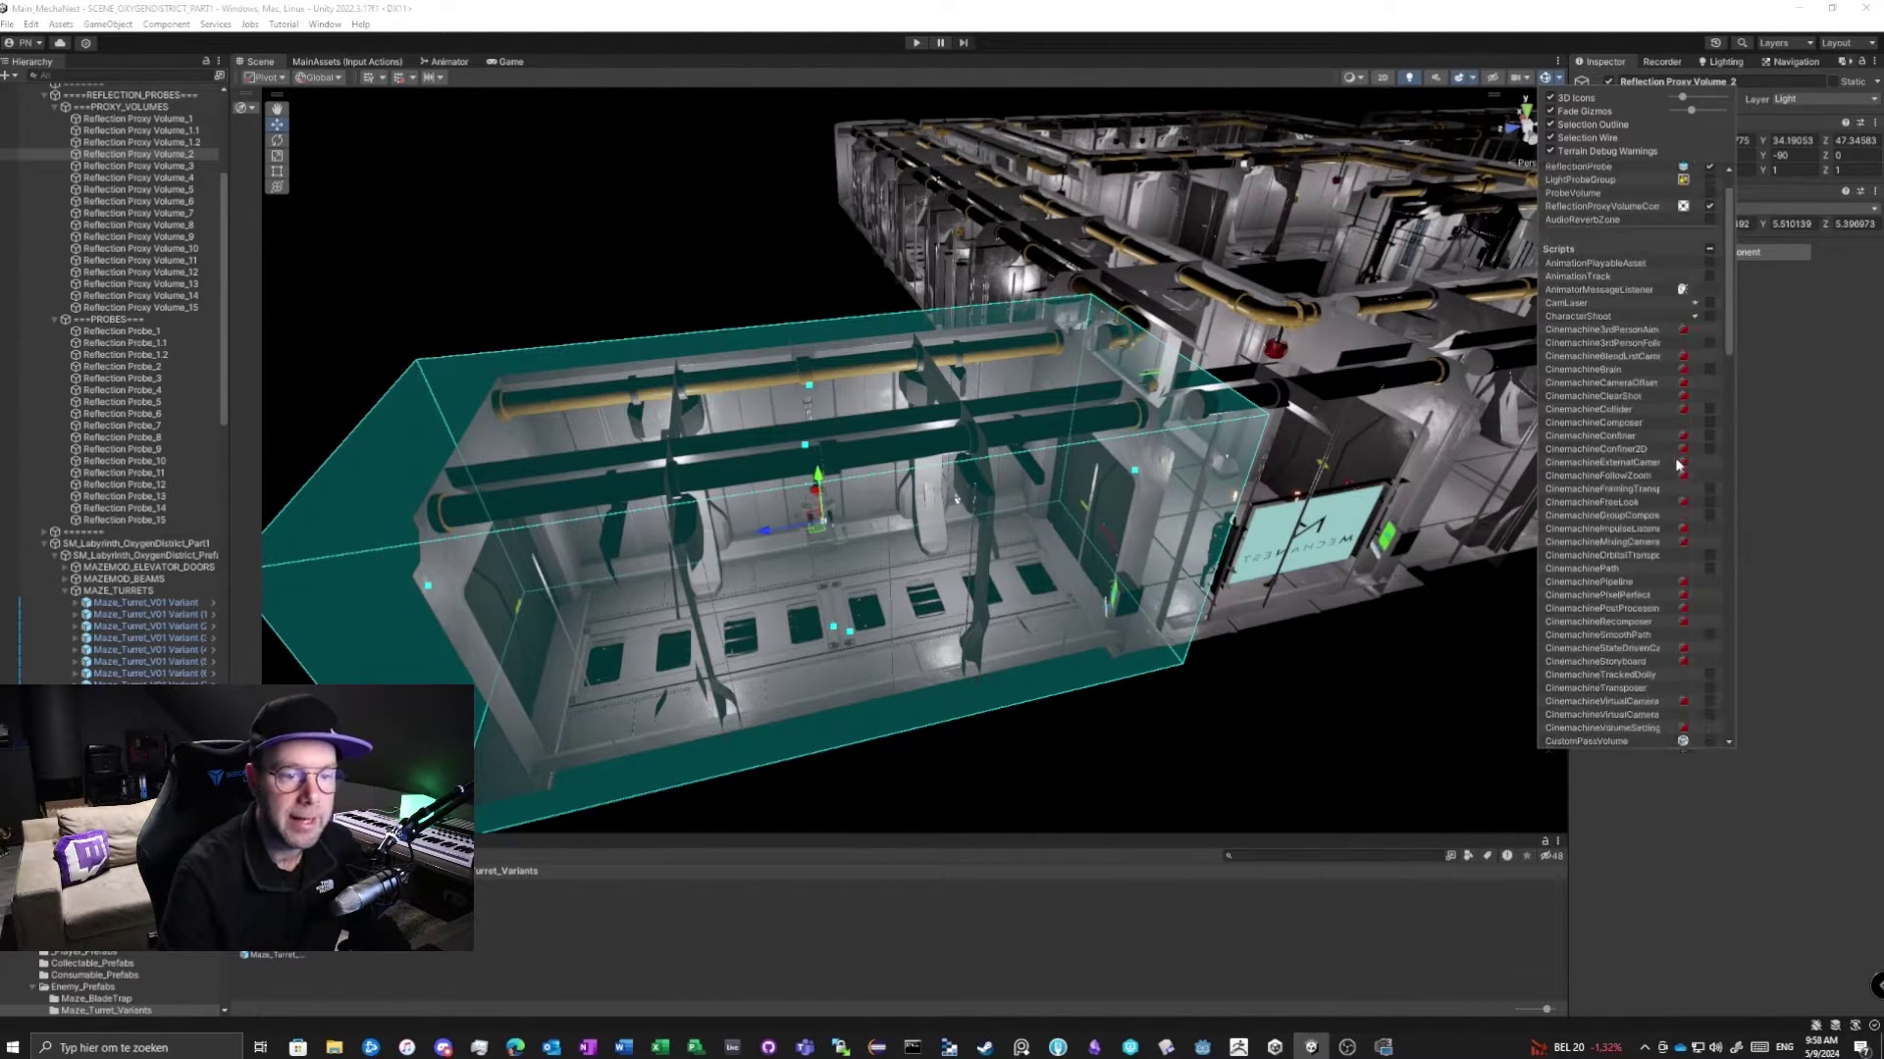
pyautogui.scroll(-10, 1677, 465)
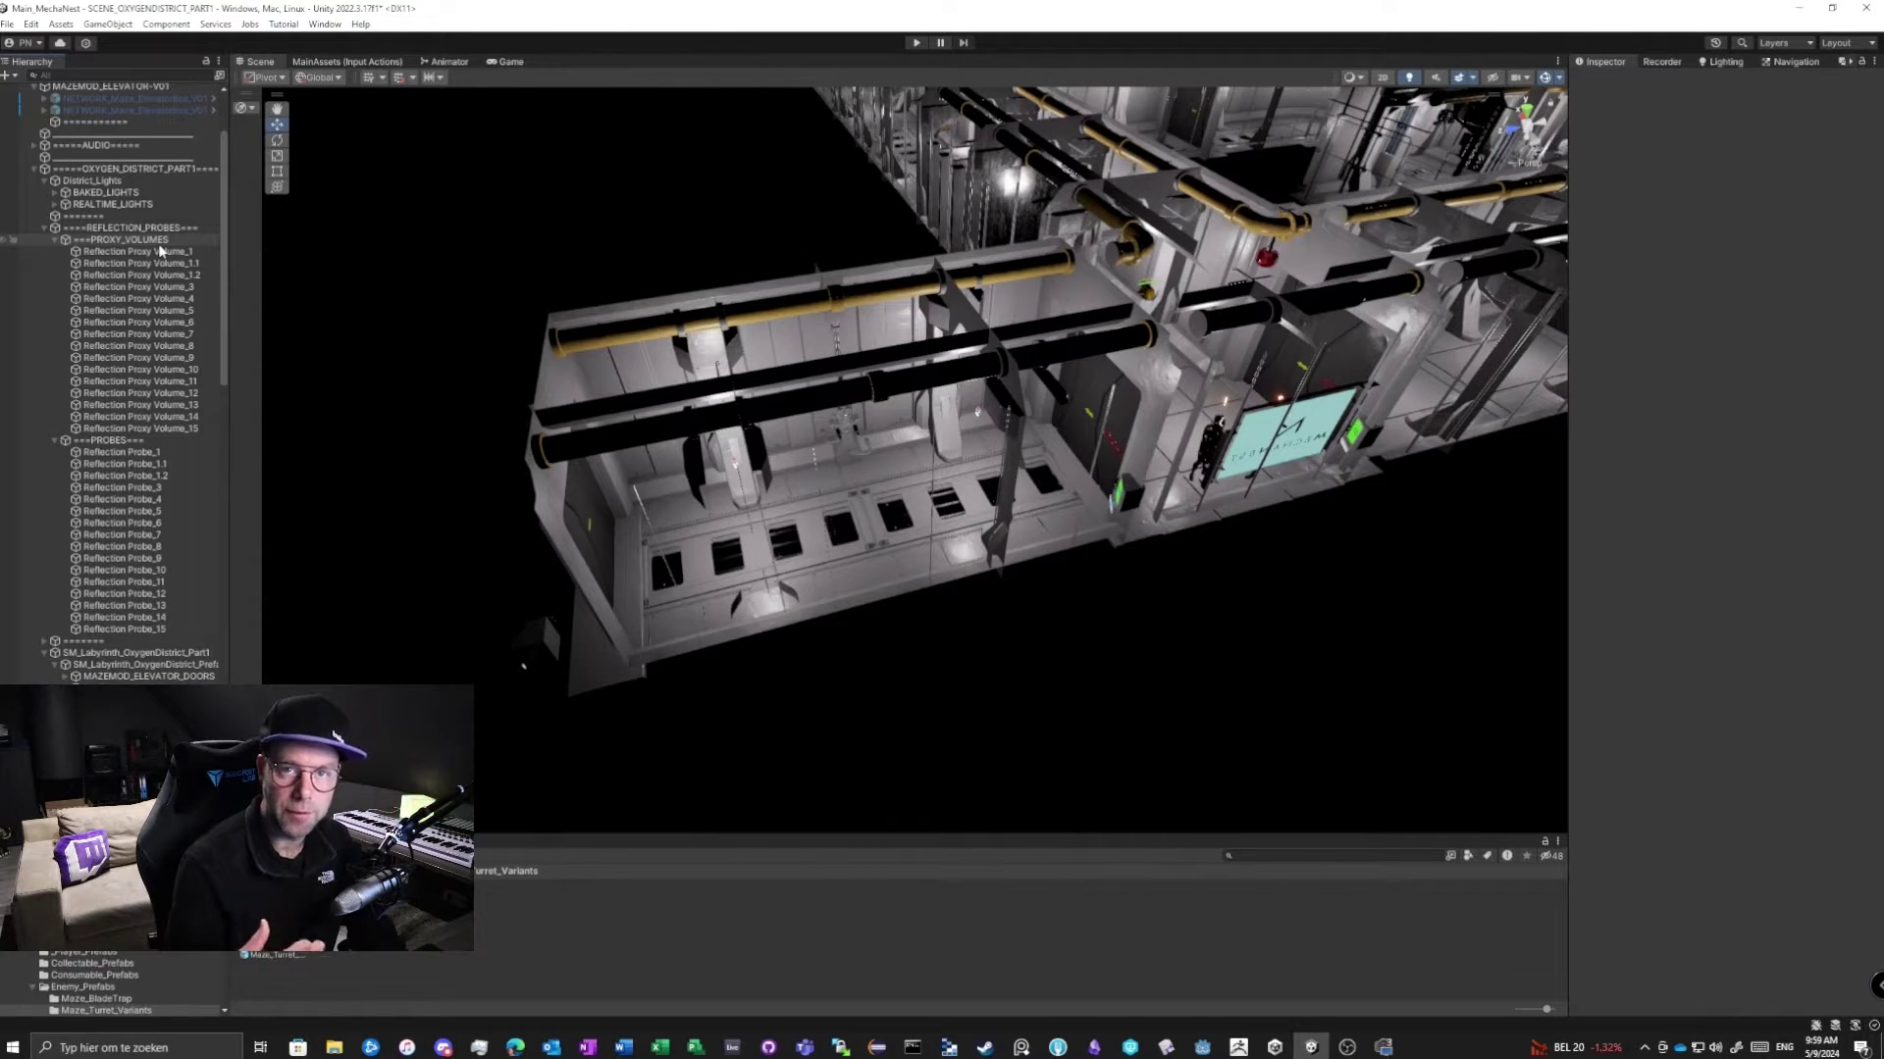
# Create a Reflection Proxy Volume under PROXY_VOLUMES, name it Reflection Proxy Volume_2 and place it between Reflection Proxy Volume_1.2 and Reflection Proxy Volume_3.
pyautogui.rightClick(167, 240)
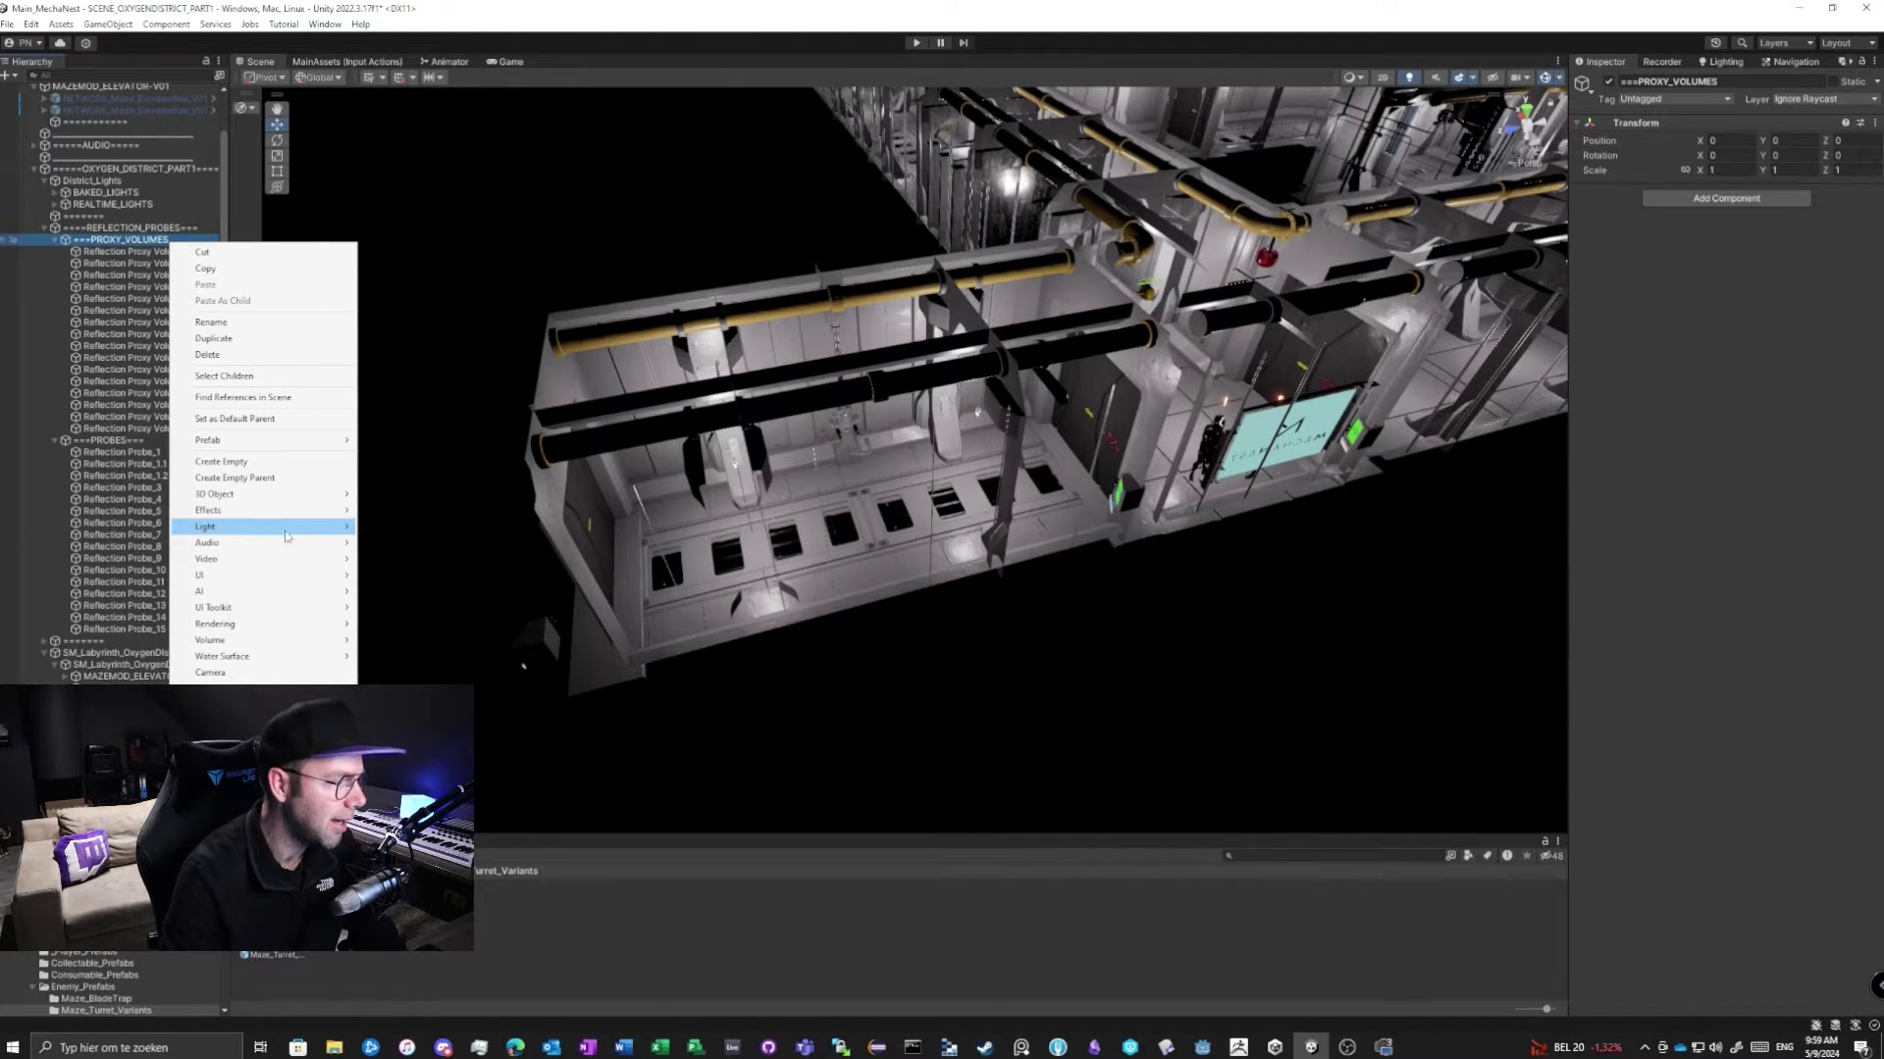
pyautogui.moveTo(287, 536)
pyautogui.moveTo(259, 643)
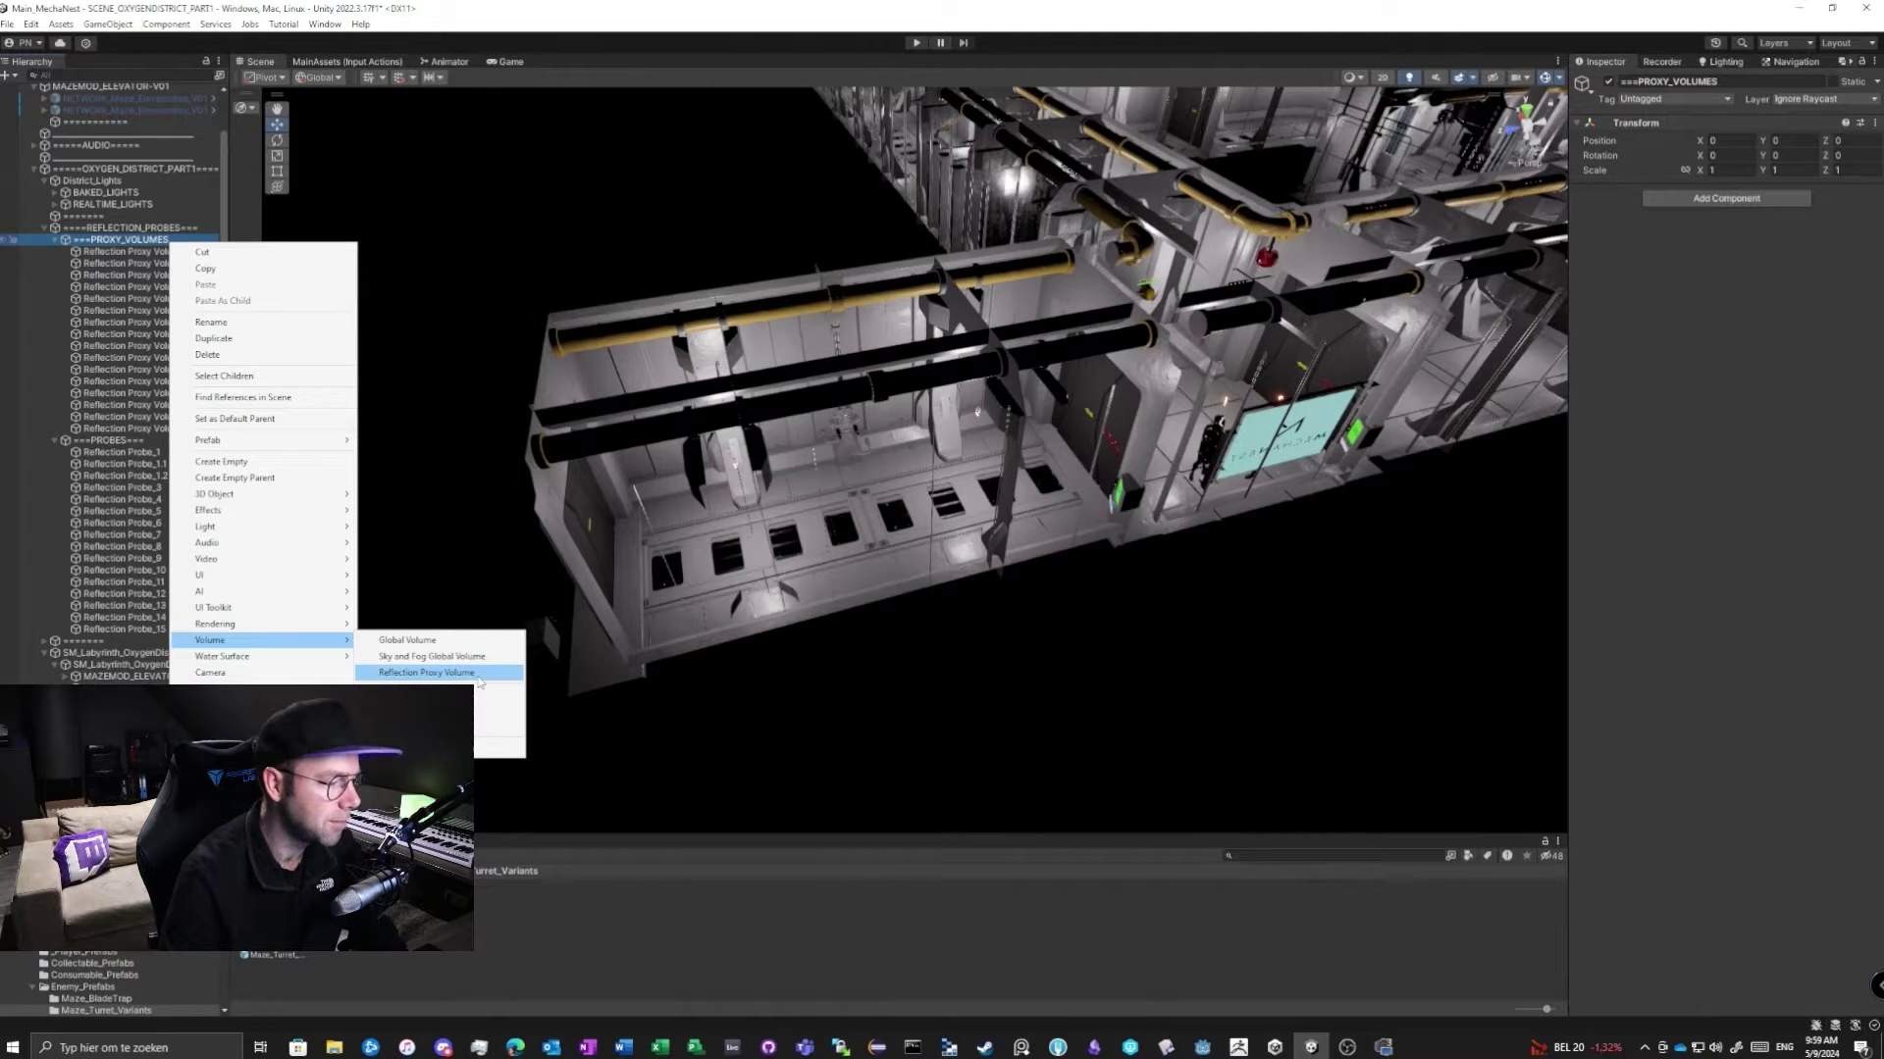
pyautogui.click(478, 674)
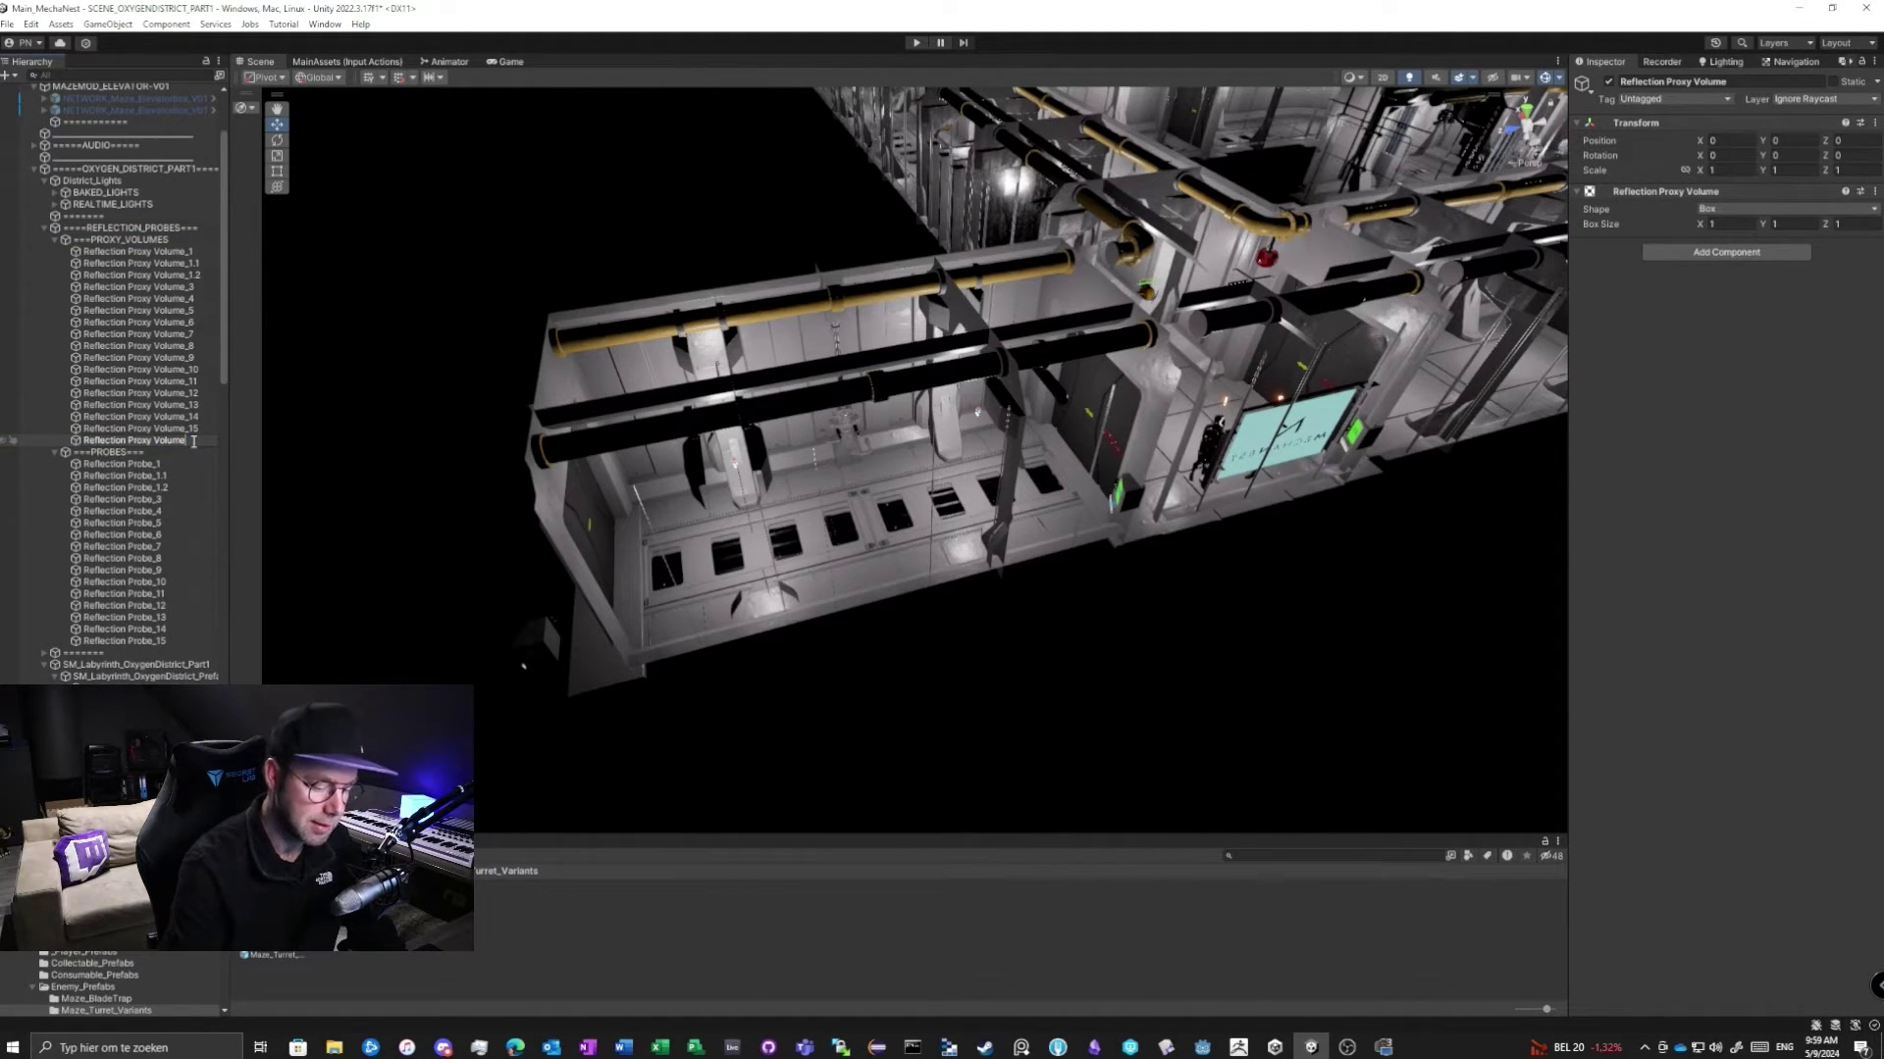
pyautogui.press('Return')
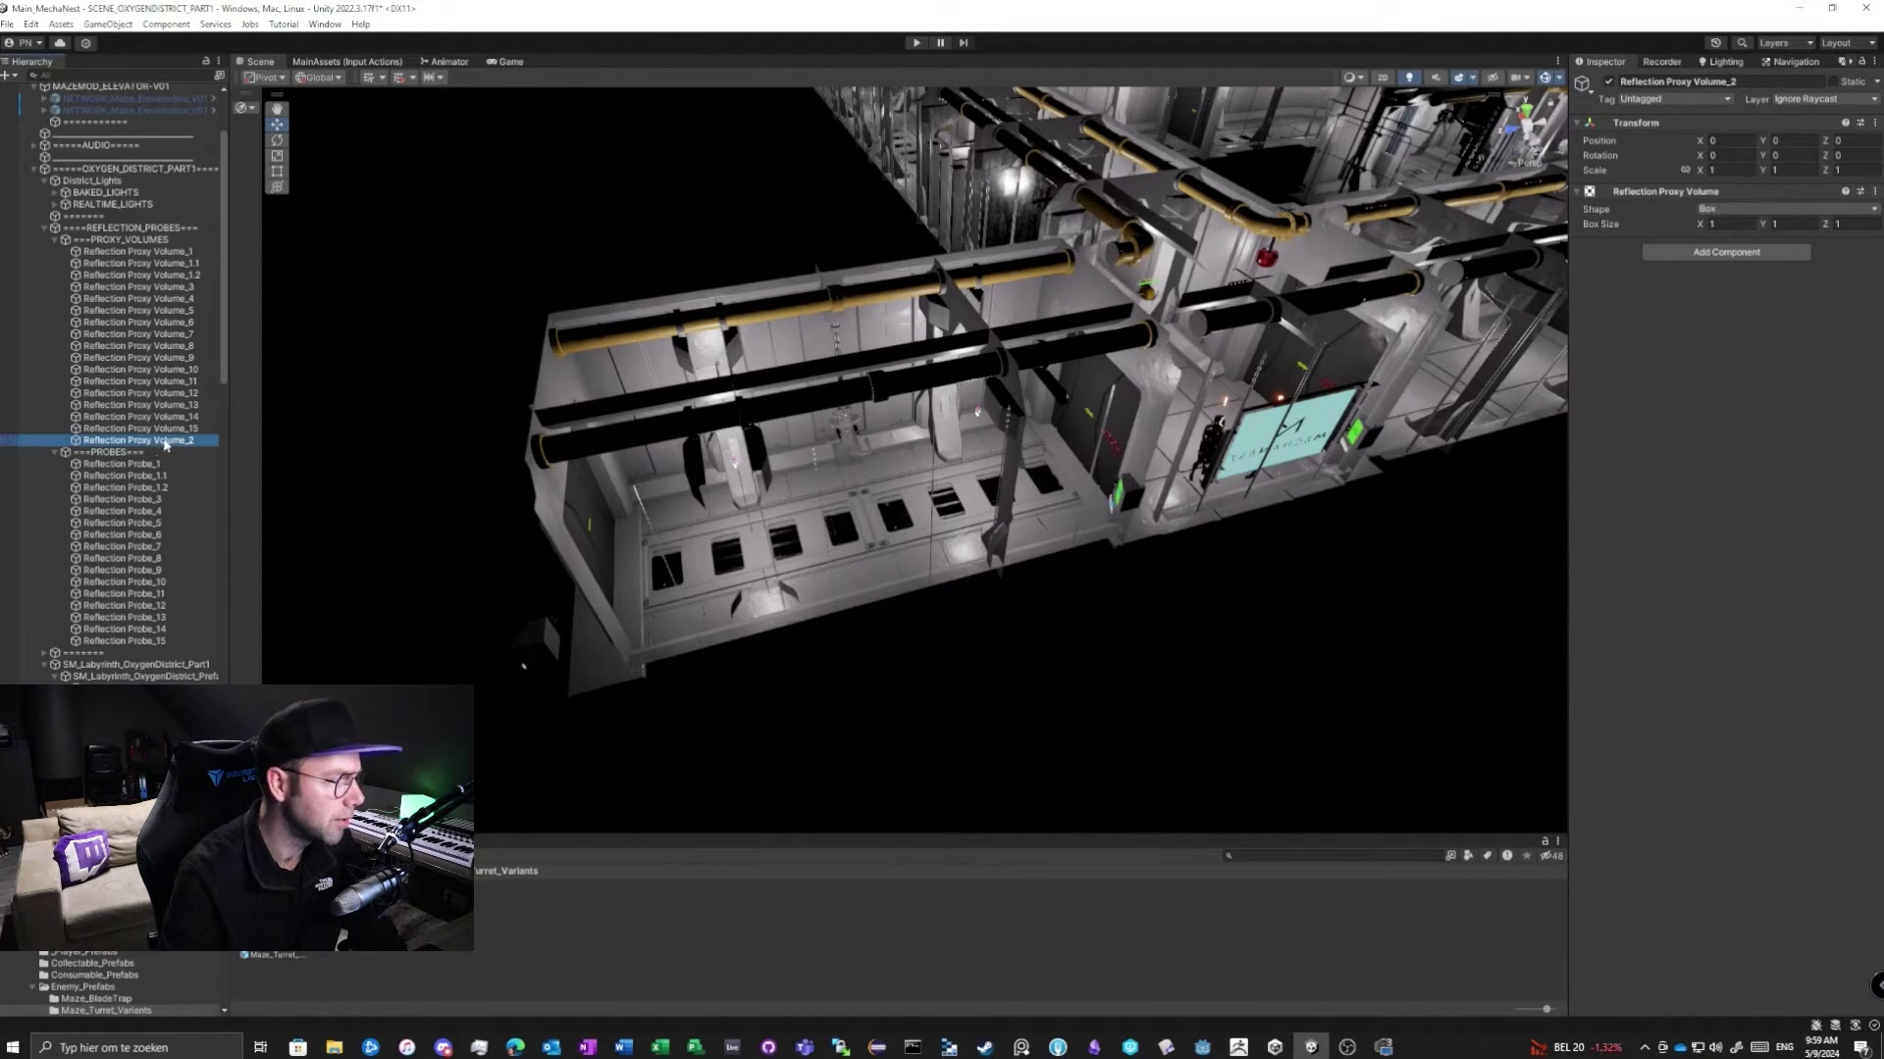
pyautogui.moveTo(165, 443); pyautogui.dragTo(197, 290)
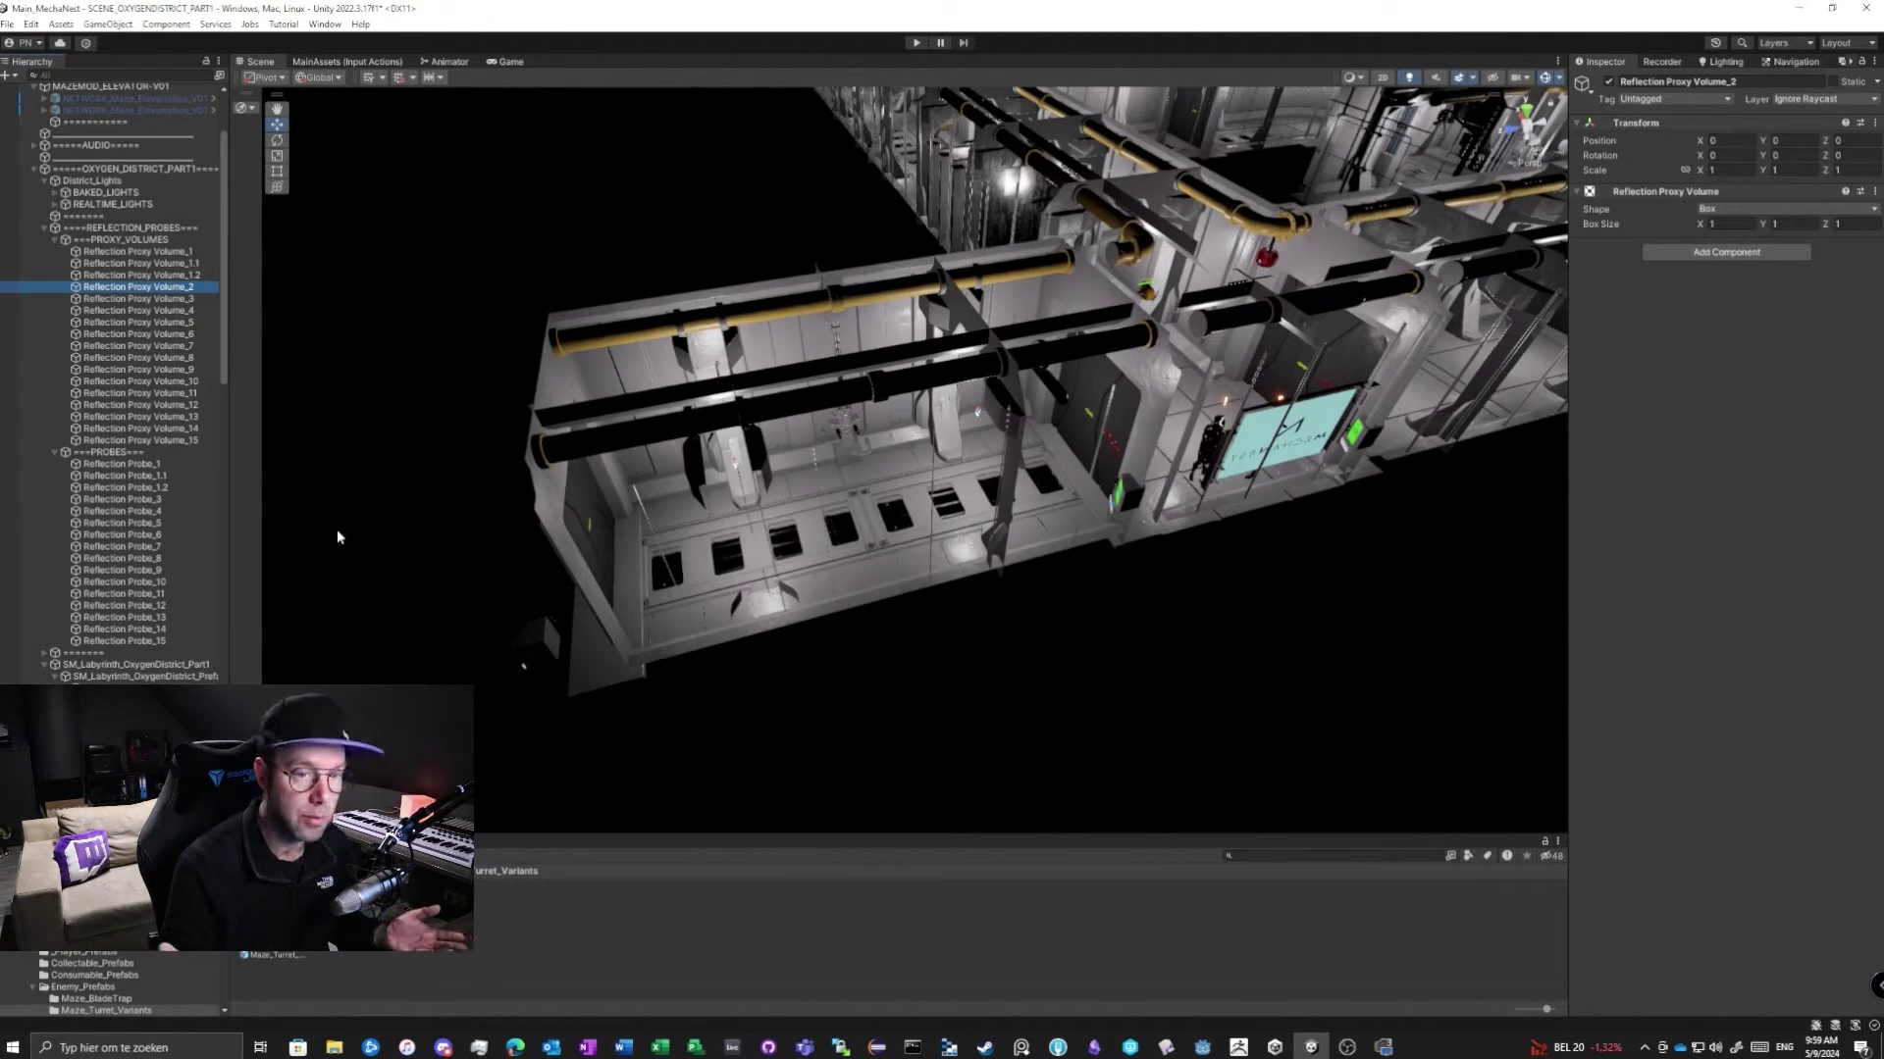
# Add a Reflection Probe under PROBES, name it Reflection Probe_2 and place it between Reflection Probe_1.2 and Reflection Probe_3.
pyautogui.click(122, 452)
pyautogui.rightClick(147, 460)
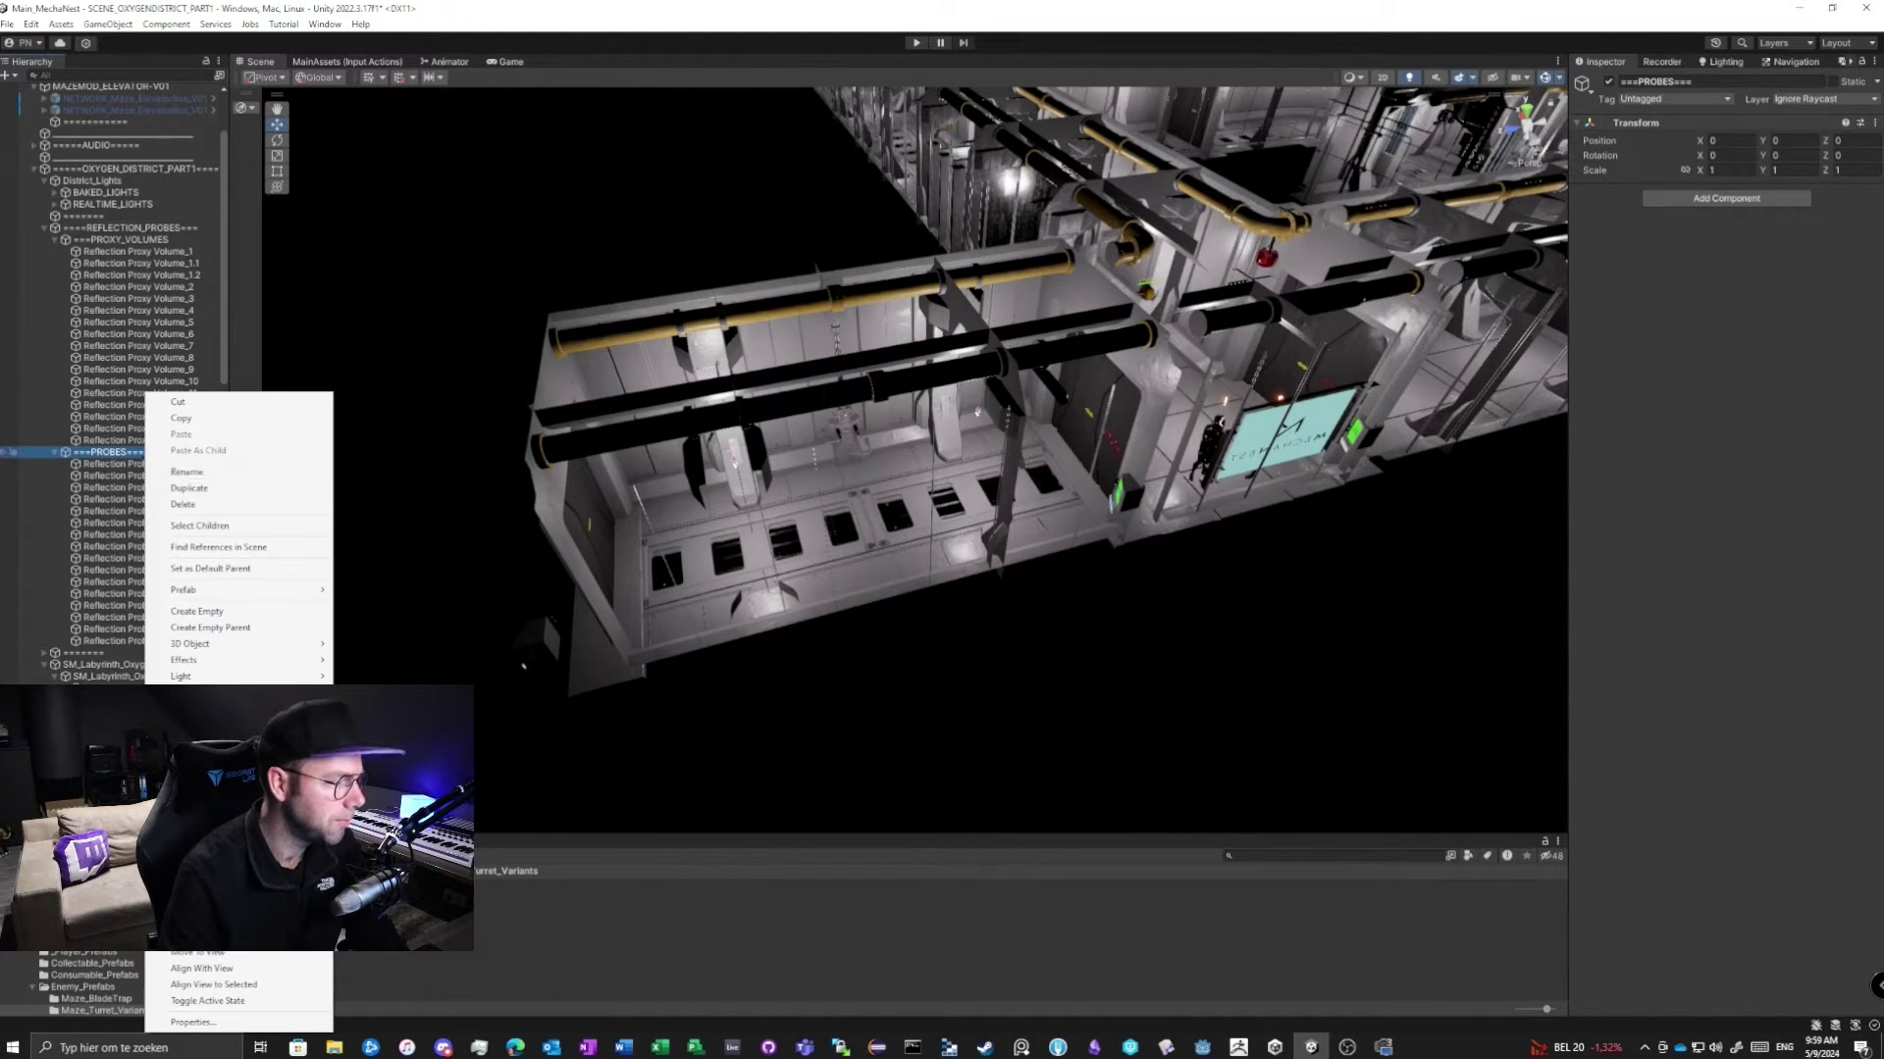
pyautogui.moveTo(245, 675)
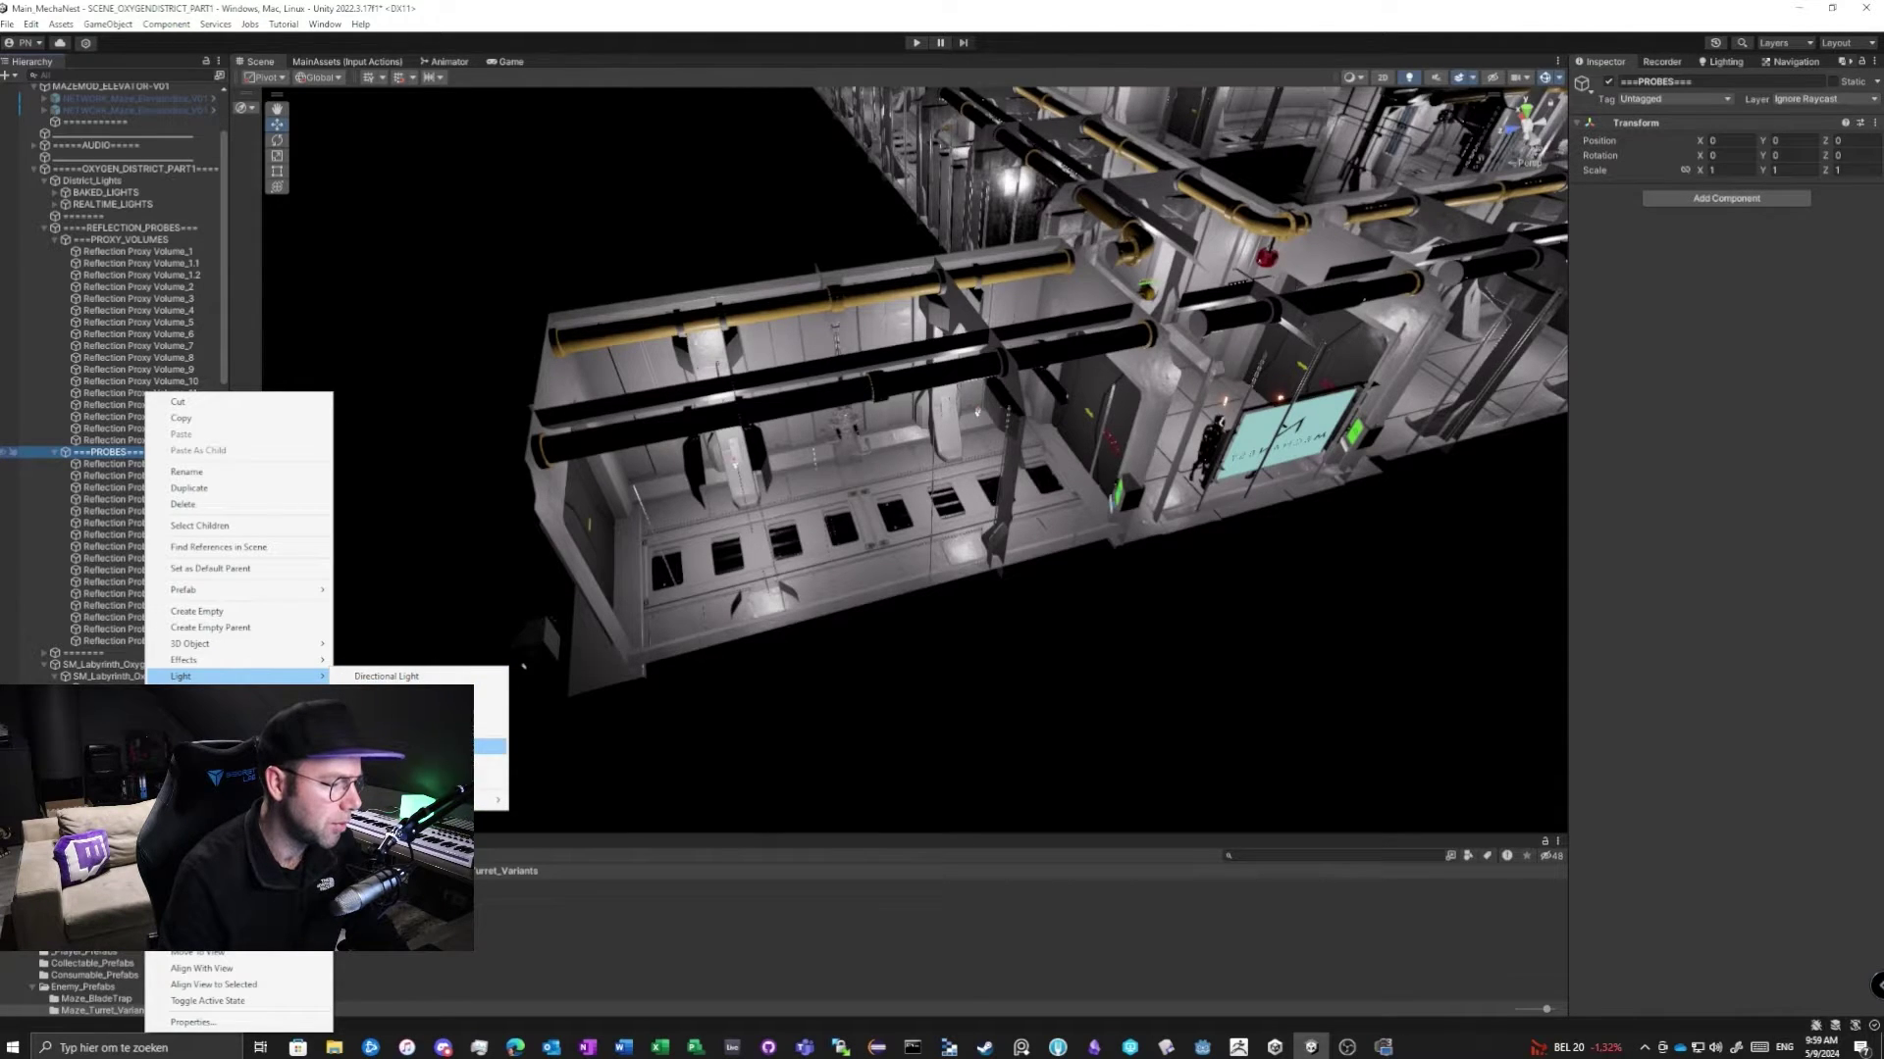
pyautogui.click(490, 746)
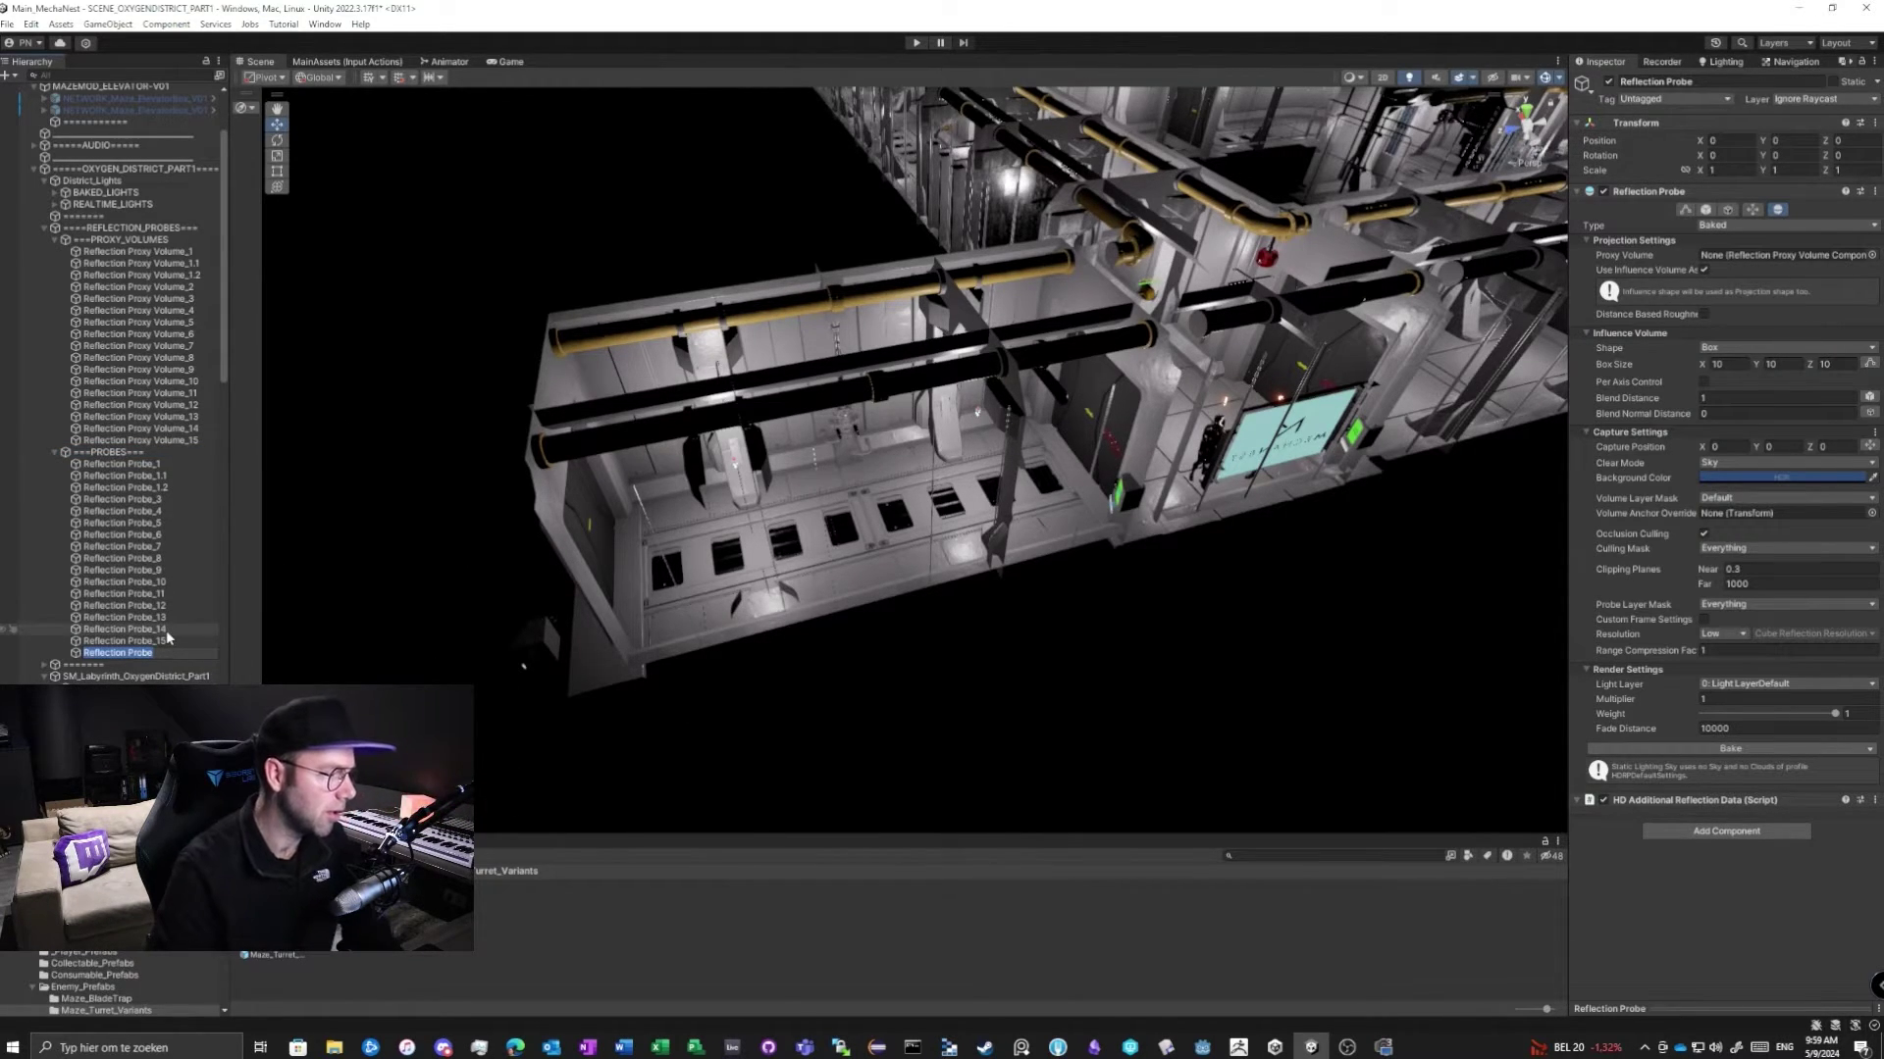
pyautogui.press('End')
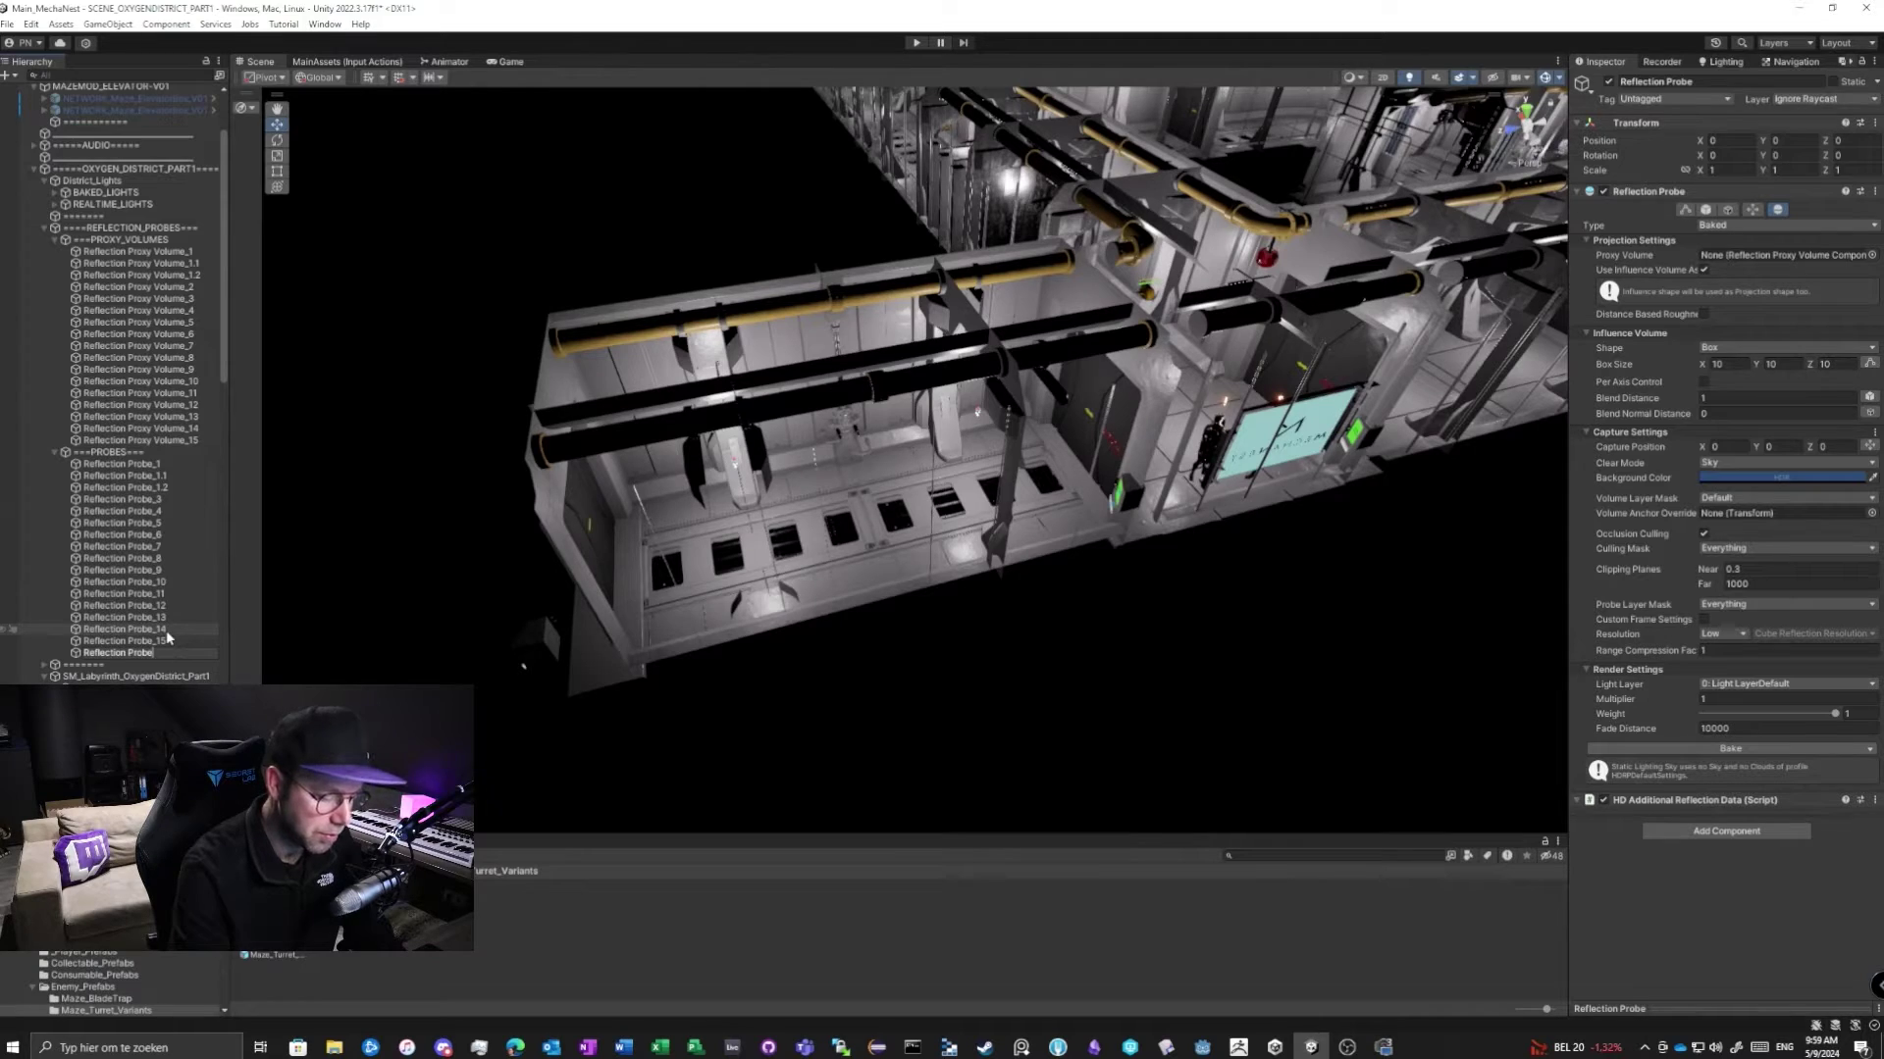
pyautogui.write('_2')
pyautogui.press('Return')
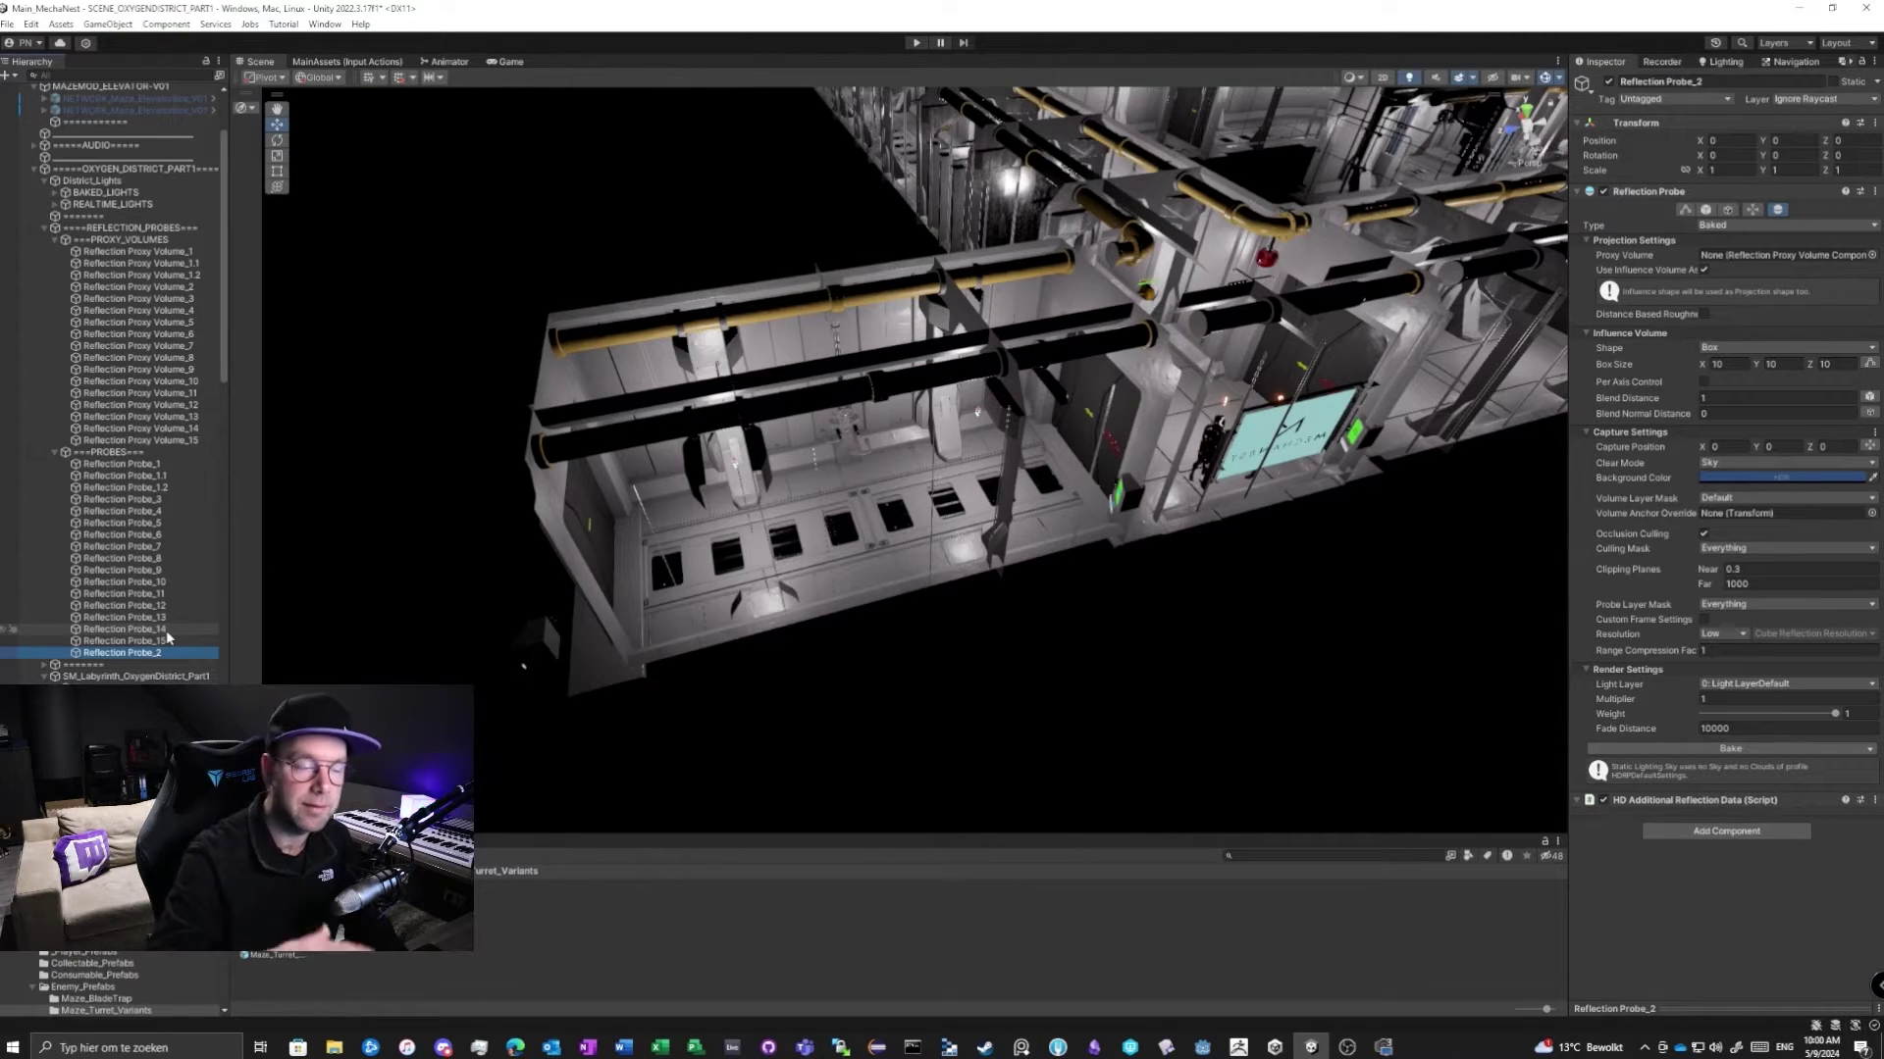
pyautogui.moveTo(167, 638); pyautogui.dragTo(182, 502)
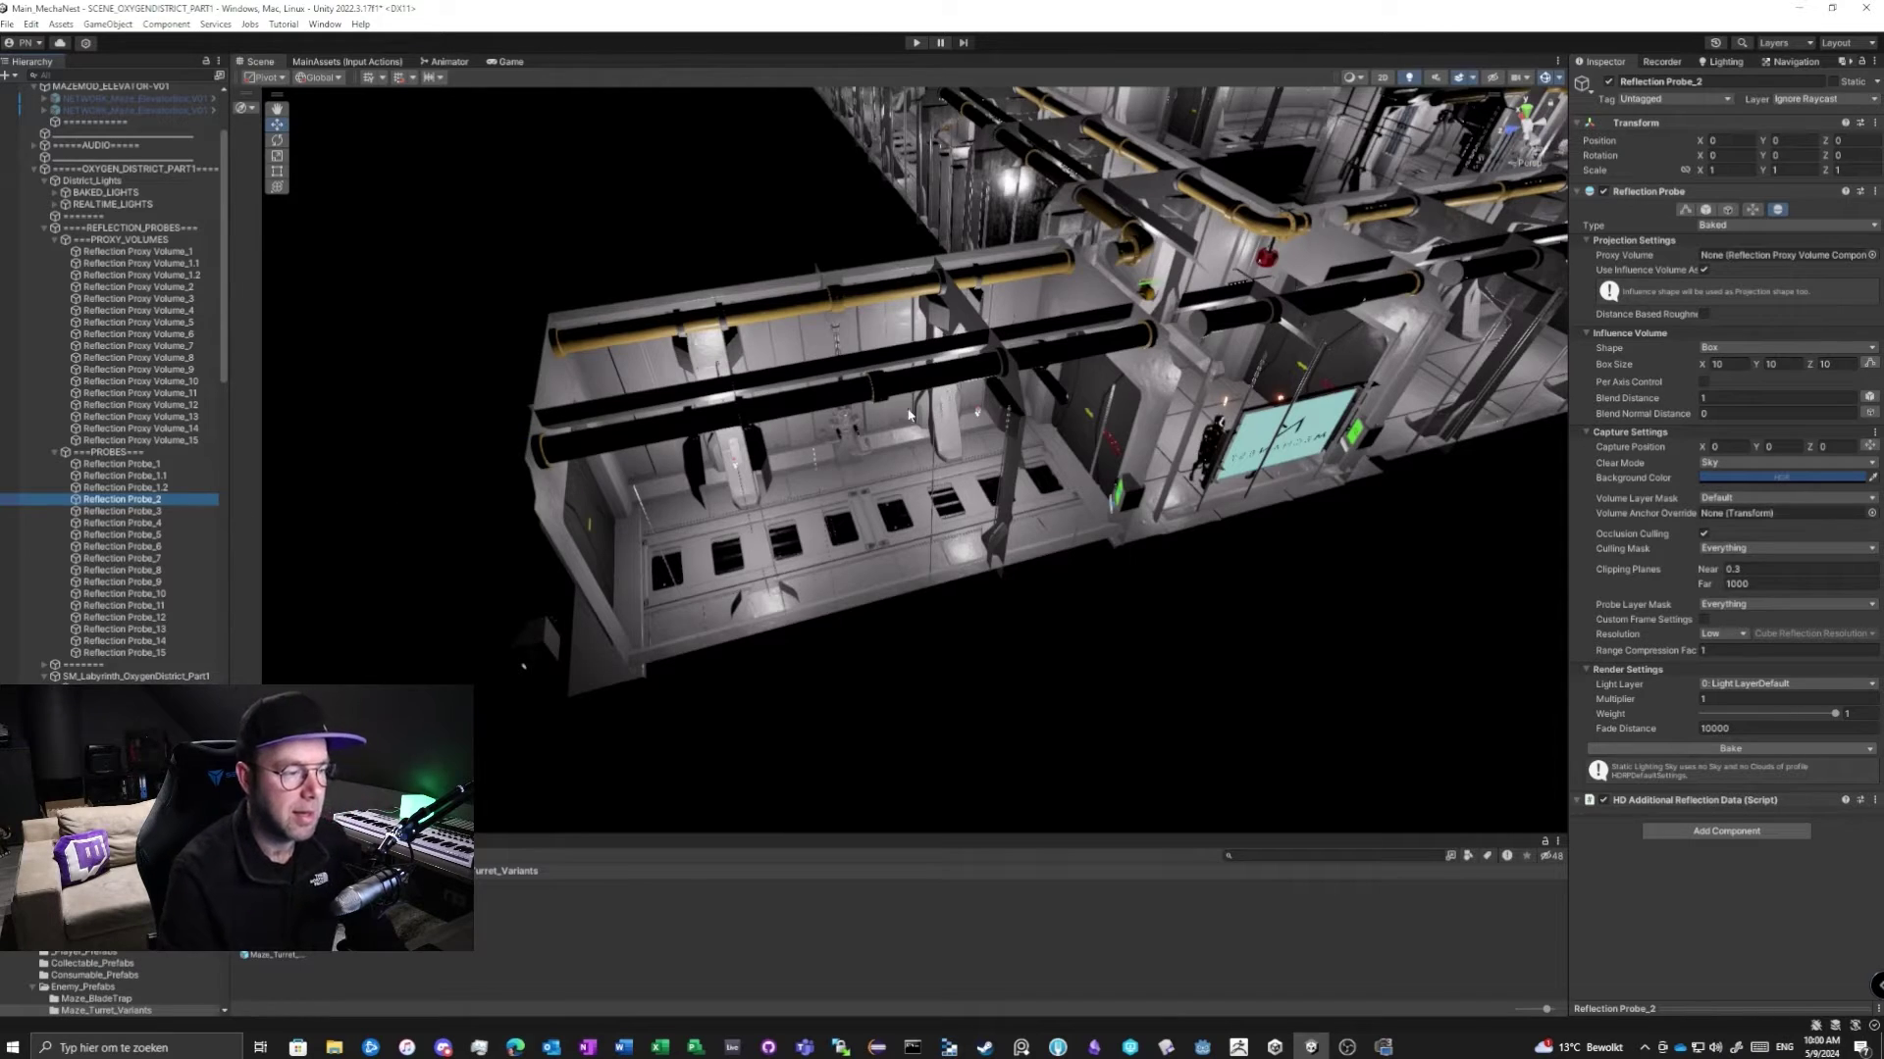
# Align Reflection Probe_2 with a scene view taken inside the straight corridor module.
pyautogui.moveTo(1050, 412); pyautogui.dragTo(345, 474, button='right')
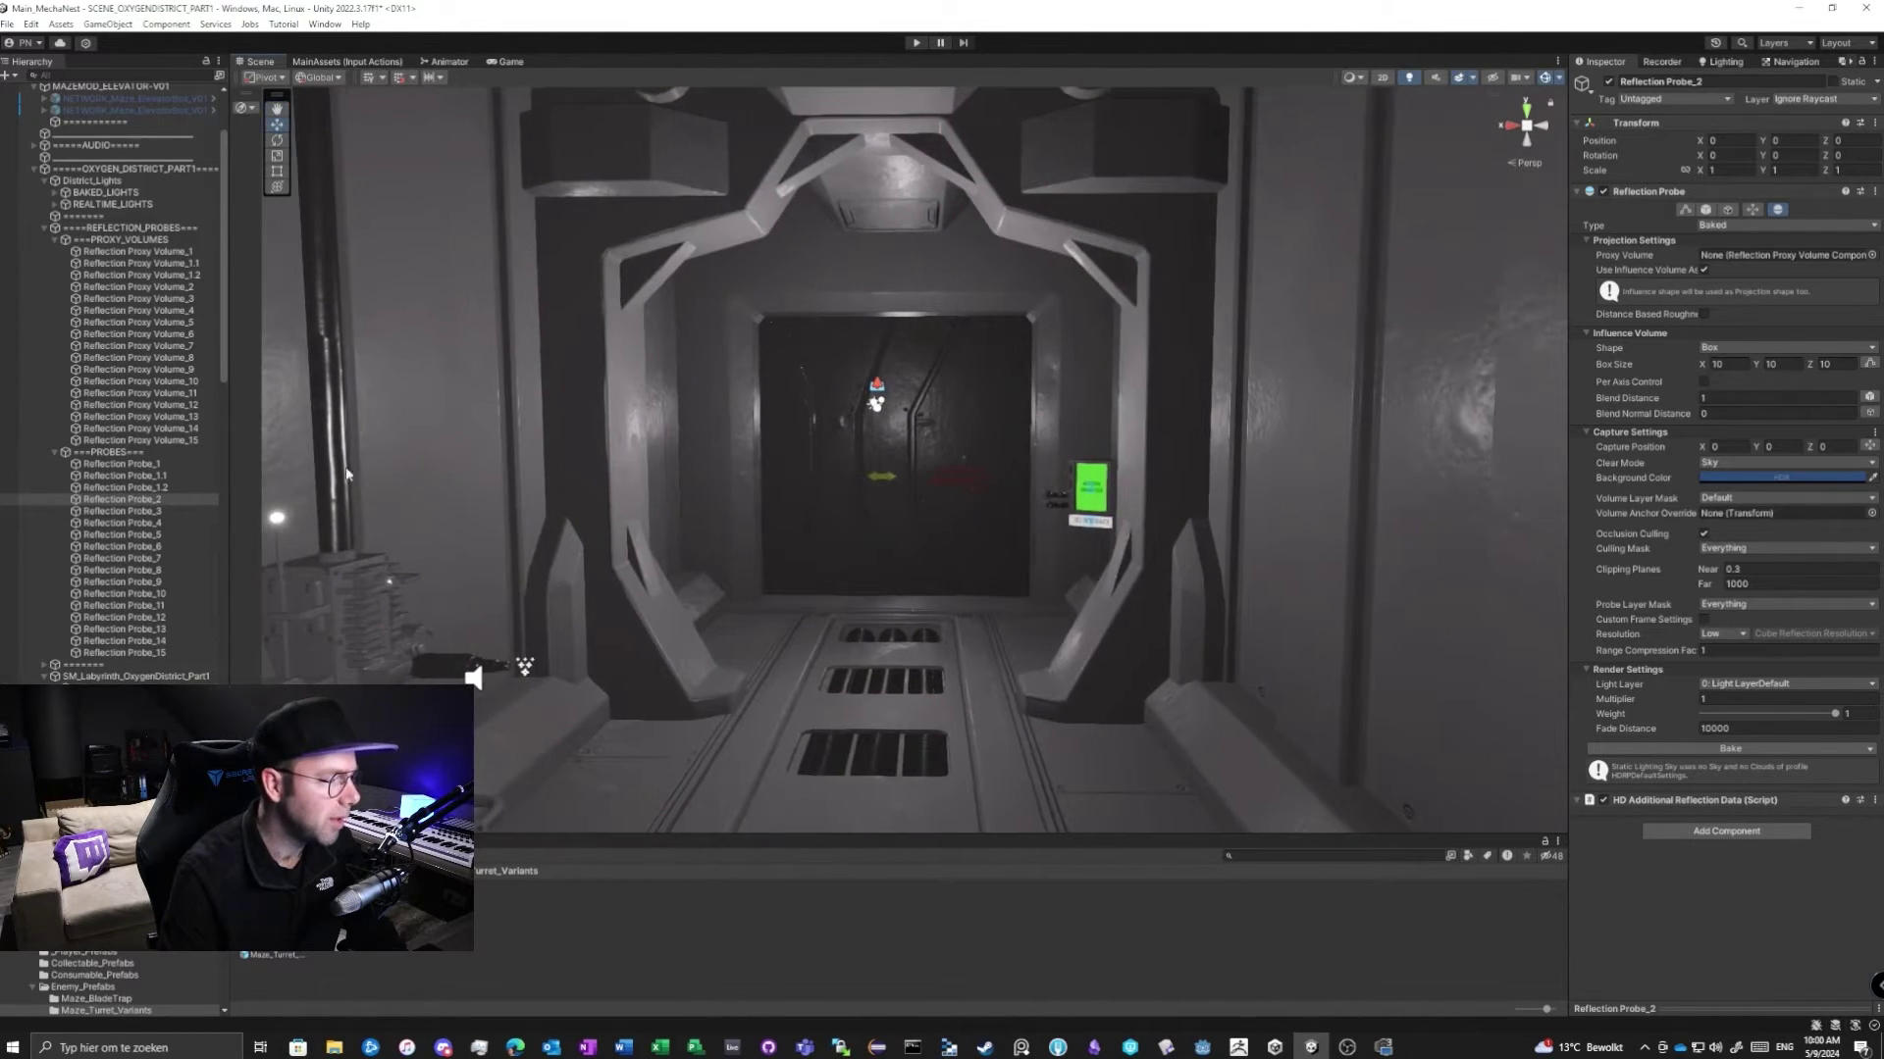
pyautogui.click(148, 500)
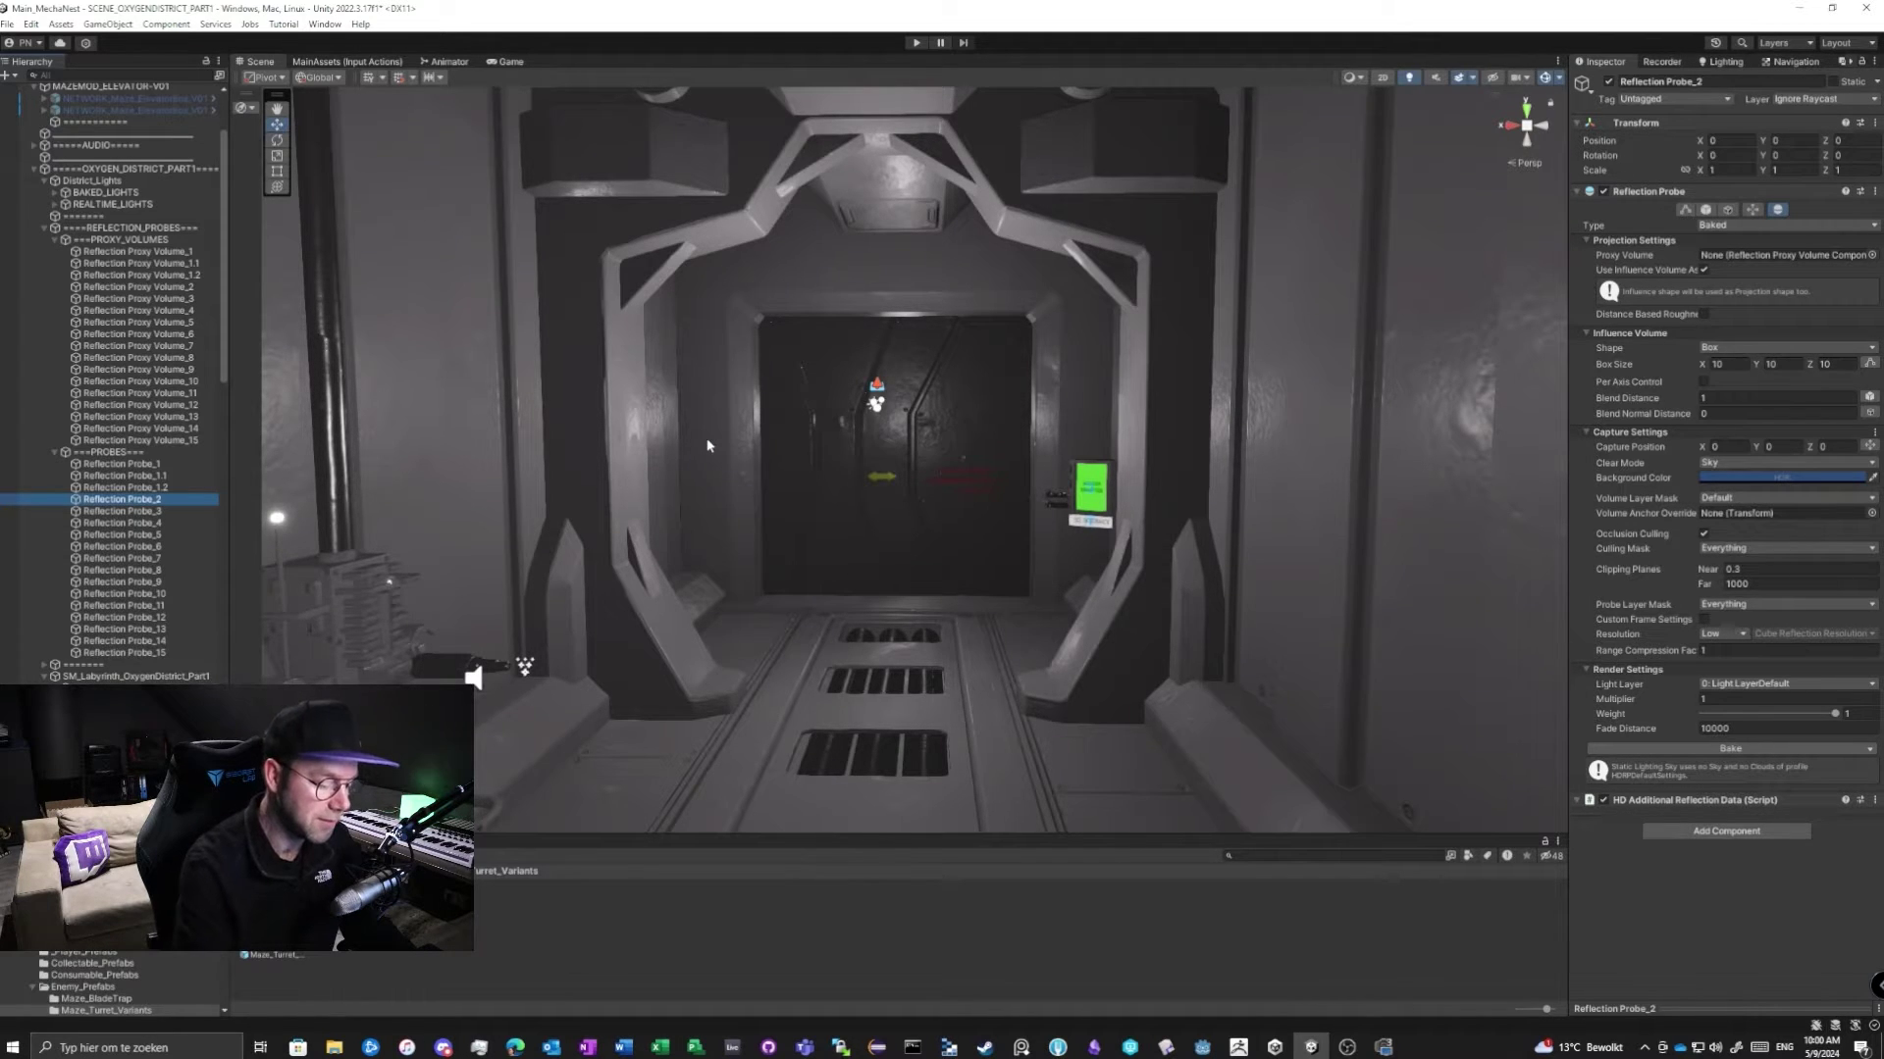
pyautogui.hotkey('ctrl', 'shift', 'f')
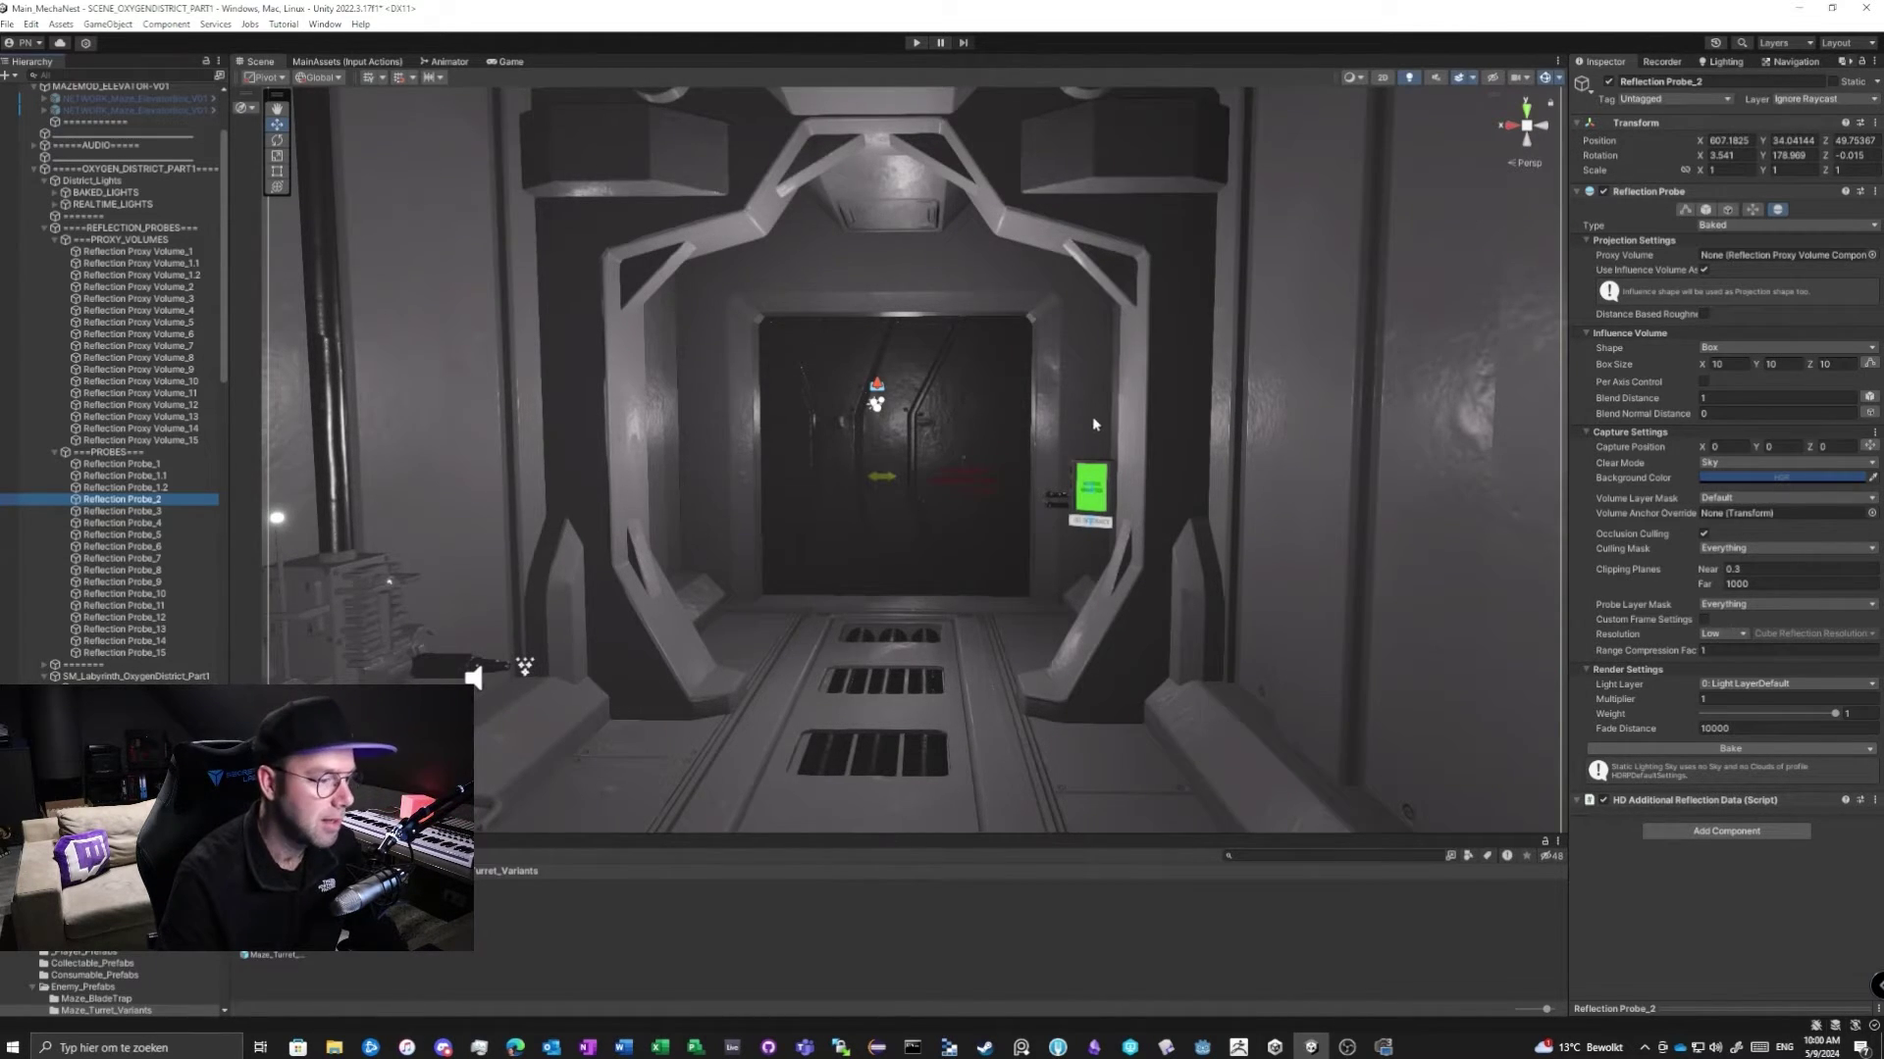
# Set the rotation of Reflection Probe_2 to 0 on the X, Y and Z axes.
pyautogui.moveTo(1092, 424); pyautogui.dragTo(946, 461, button='right')
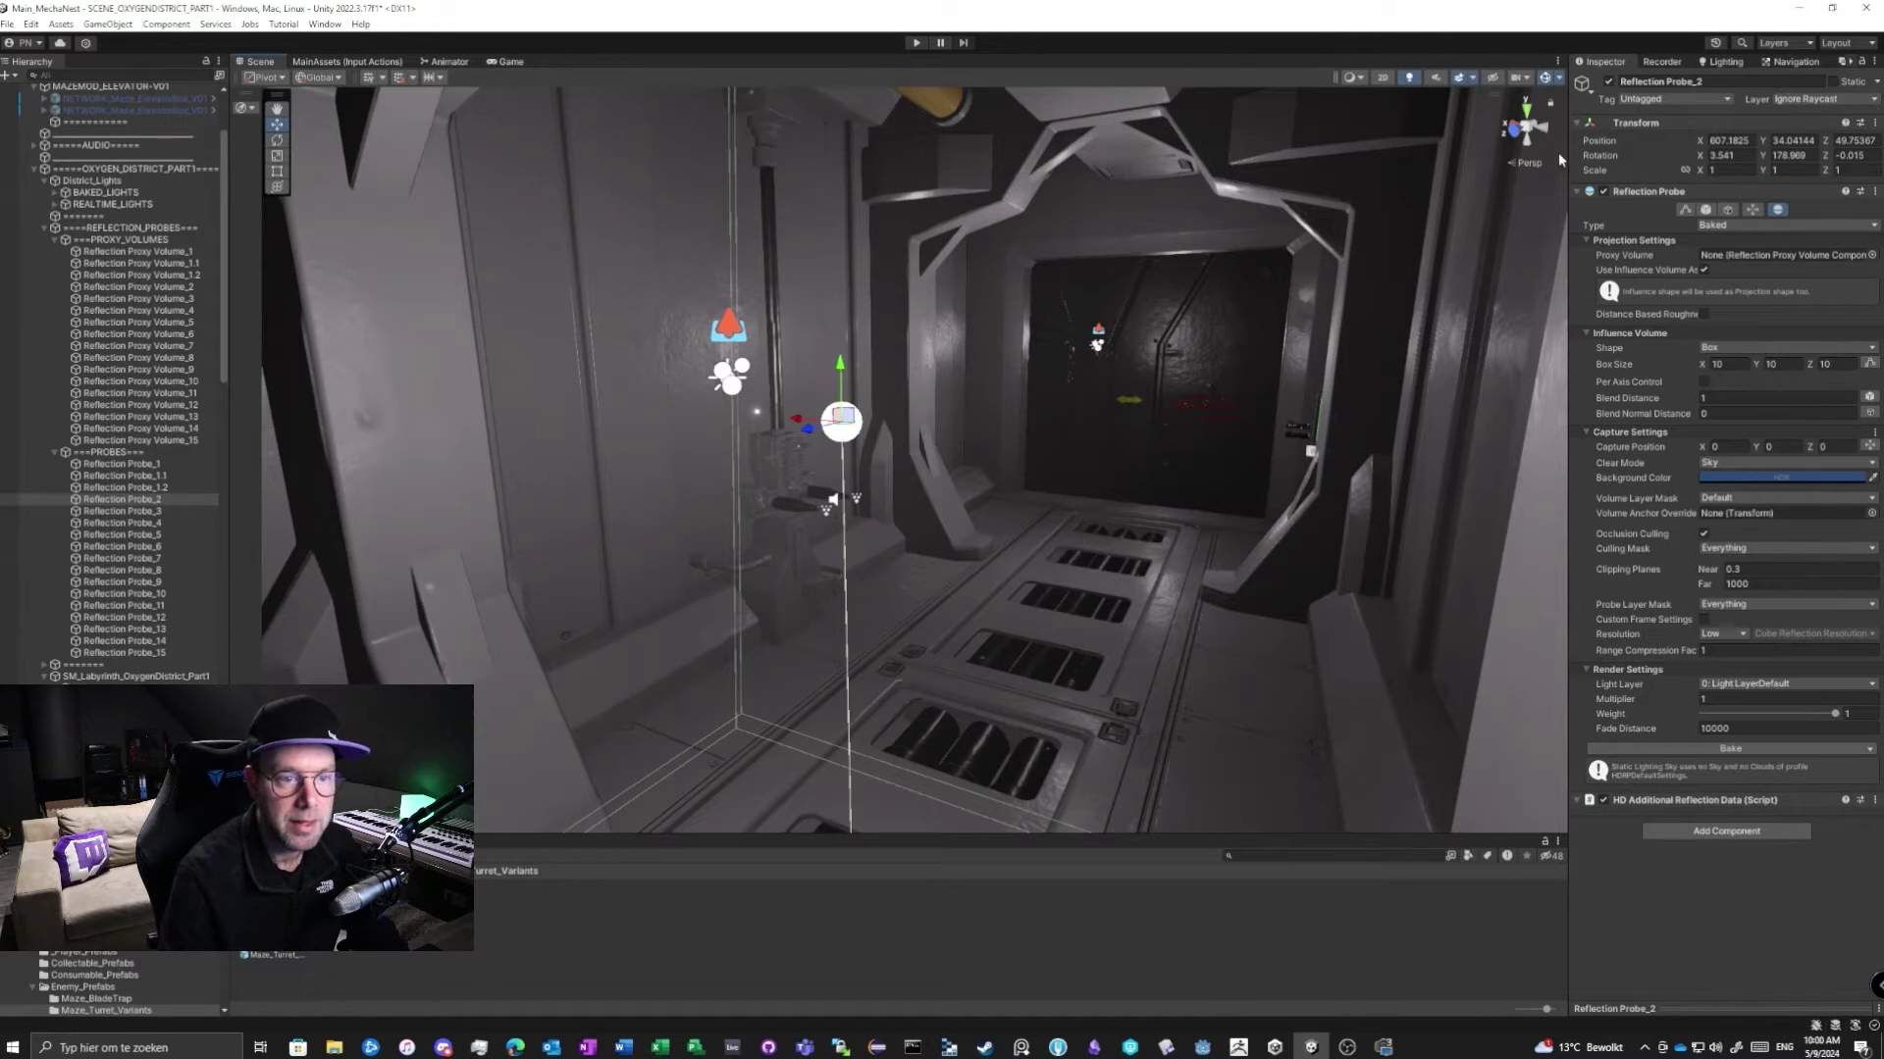
pyautogui.click(1737, 154)
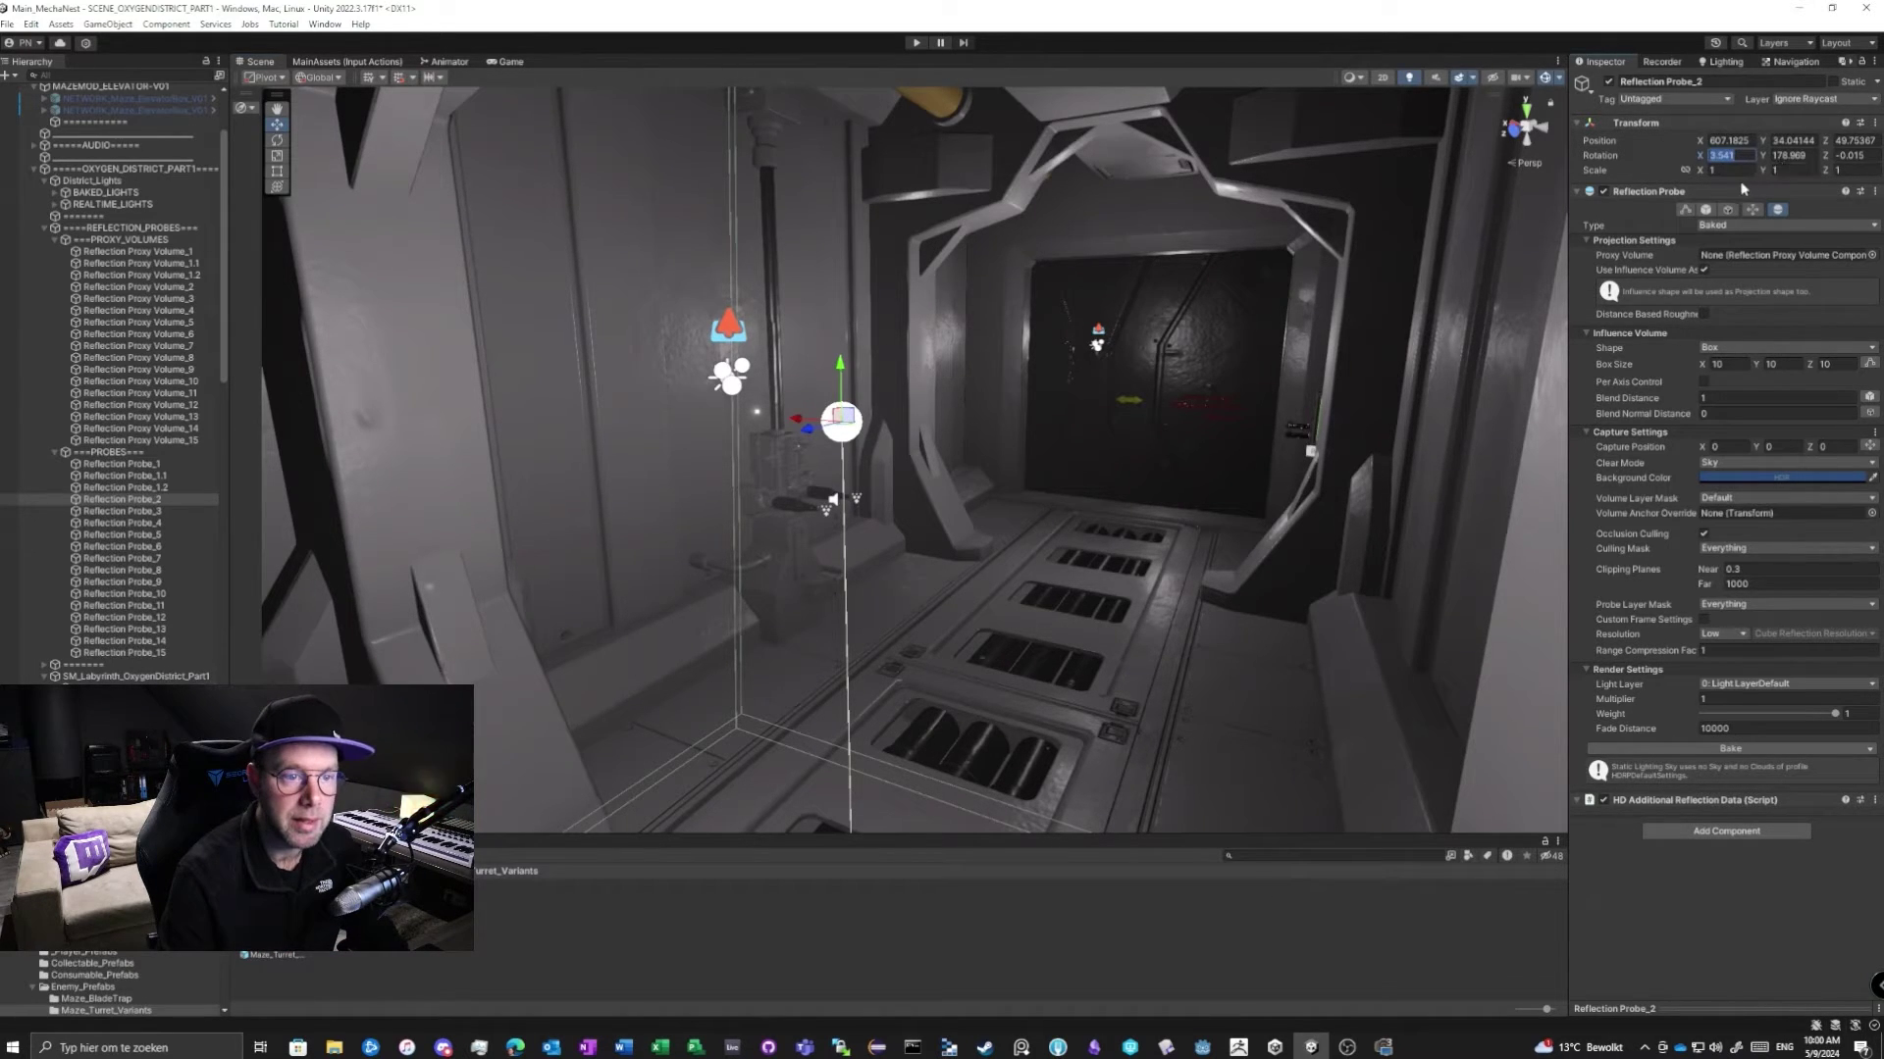
pyautogui.moveTo(1570, 173); pyautogui.dragTo(1355, 167)
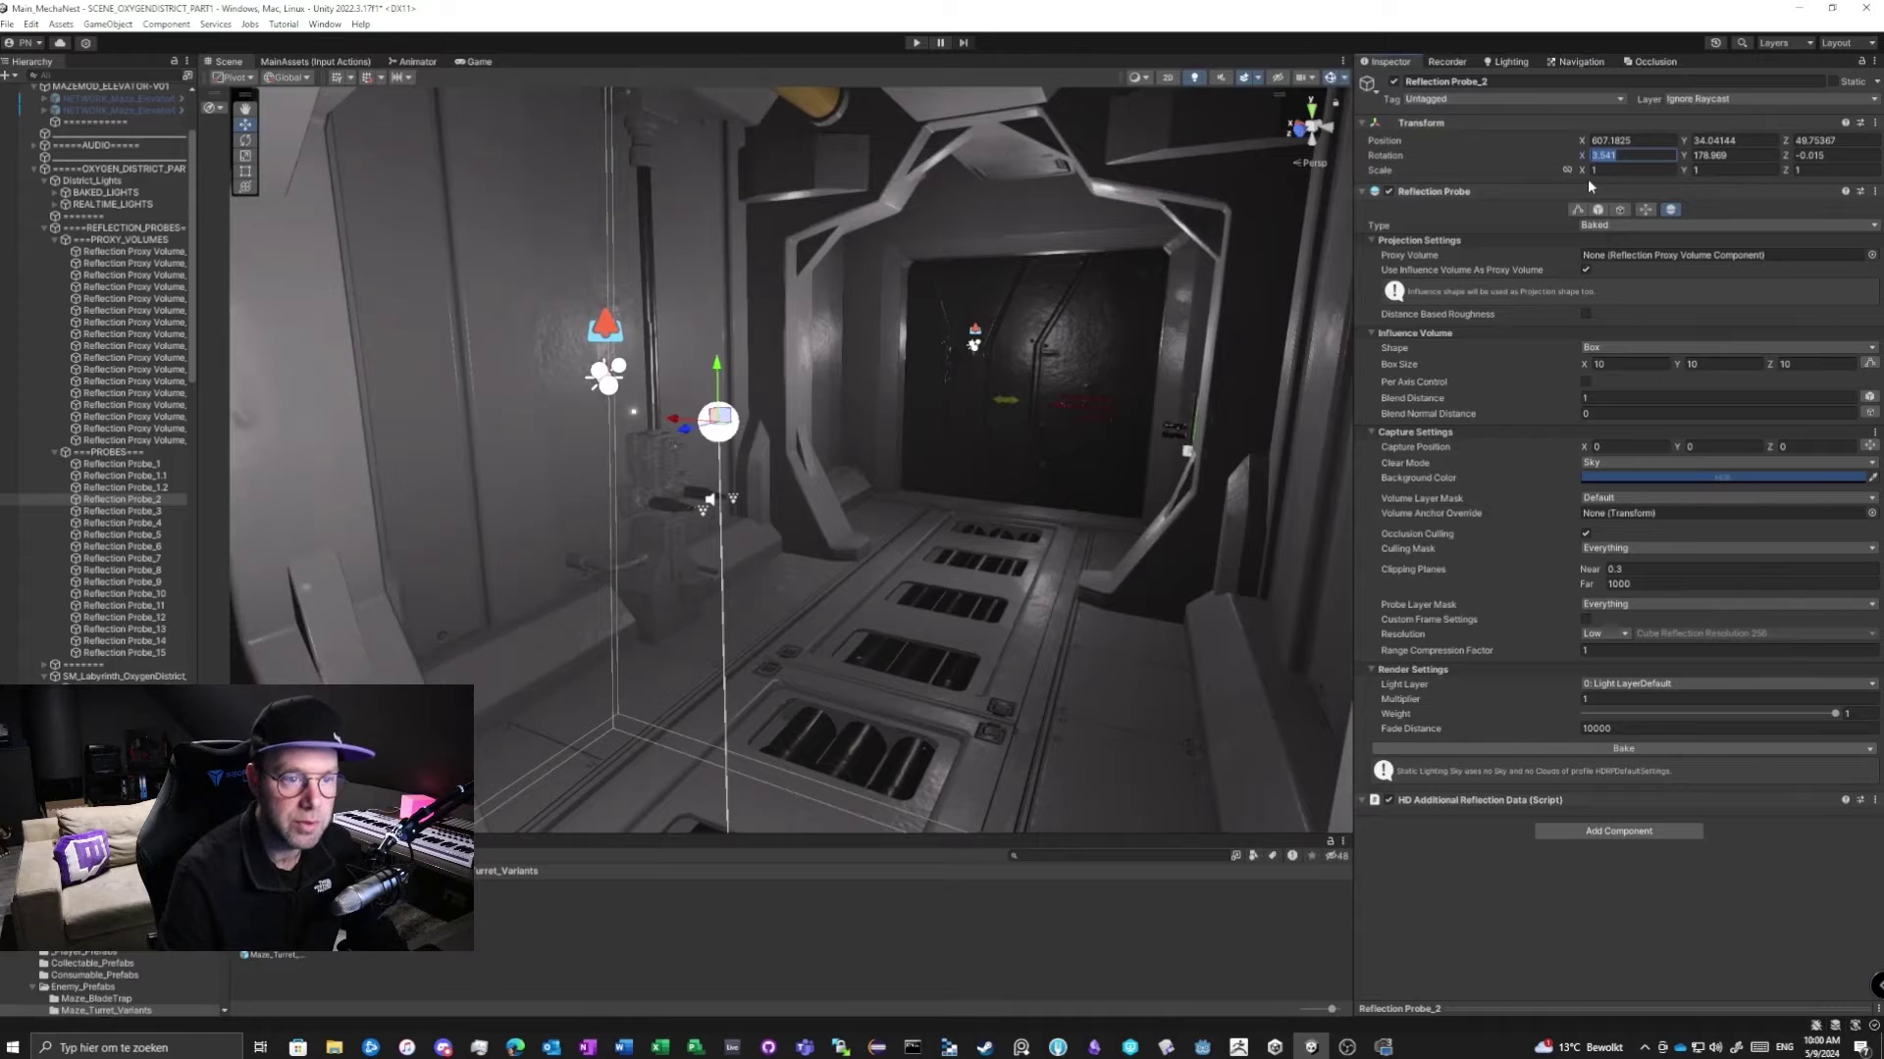
pyautogui.write('0')
pyautogui.press('Tab')
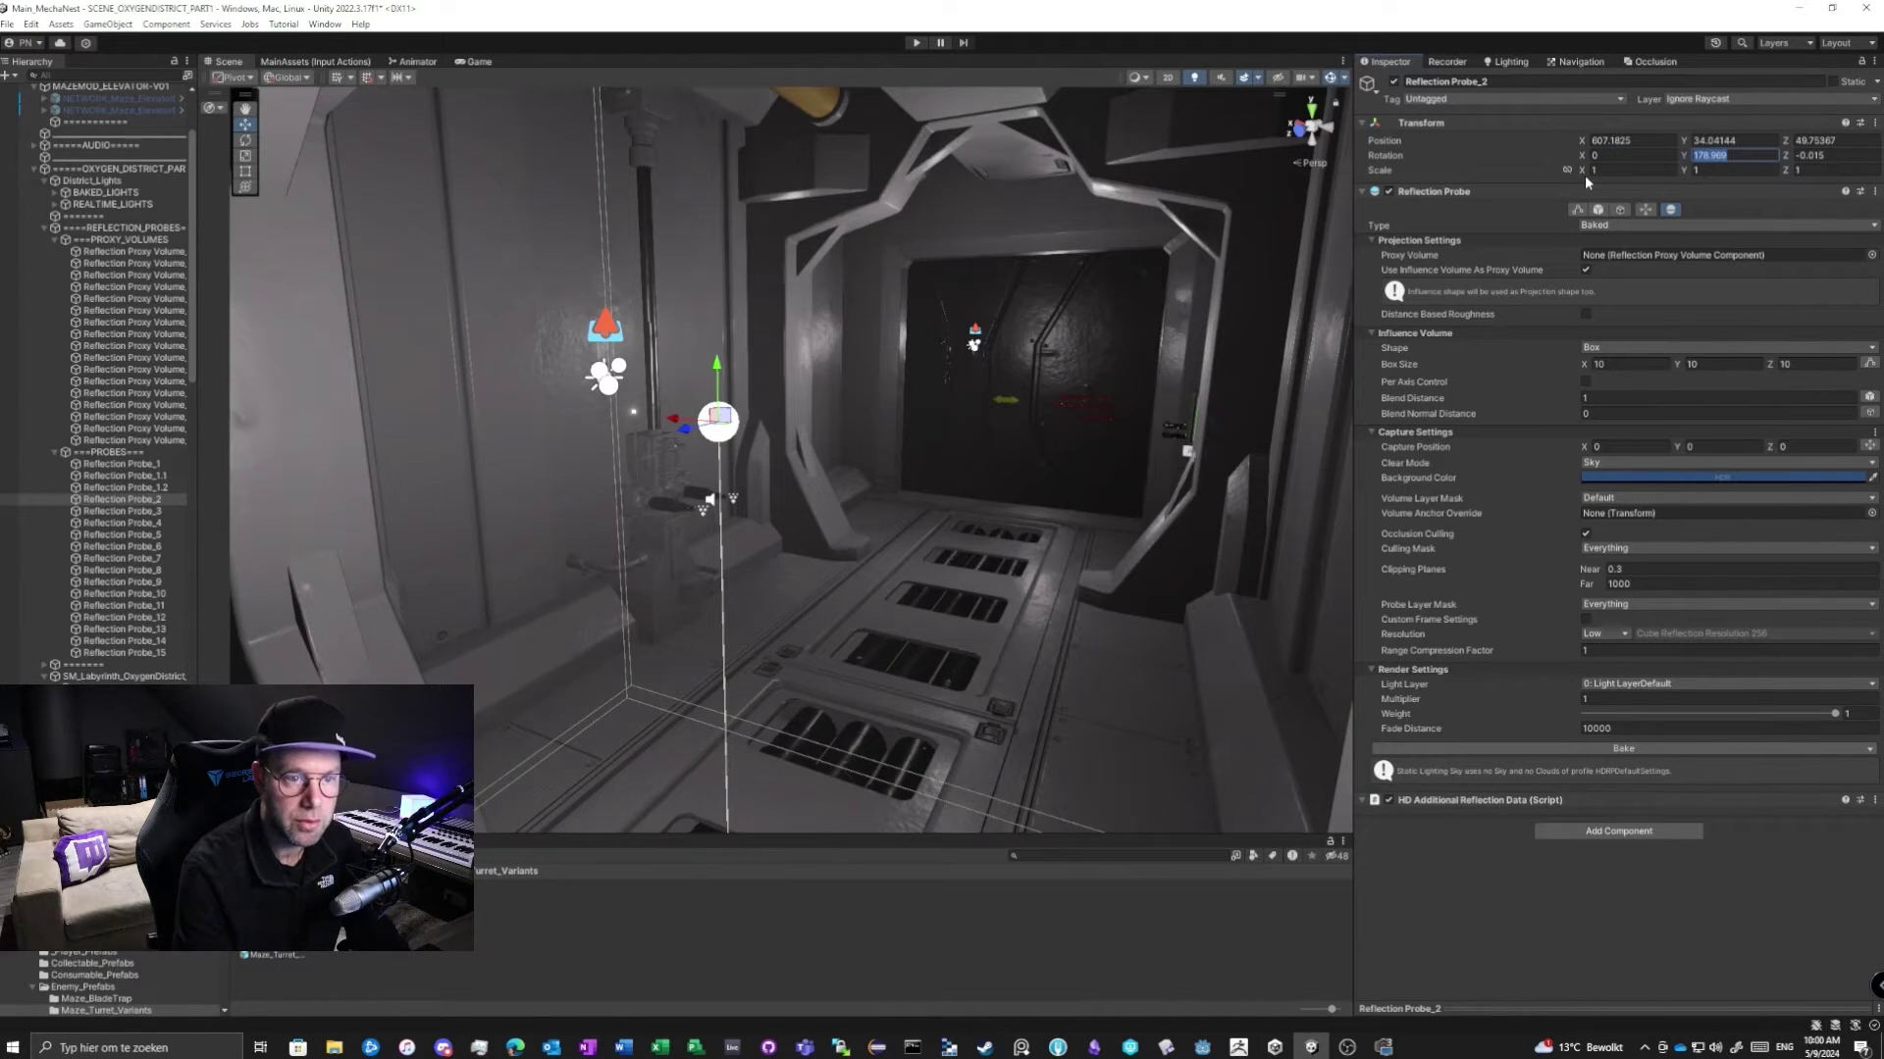
pyautogui.write('0')
pyautogui.press('Tab')
pyautogui.write('0')
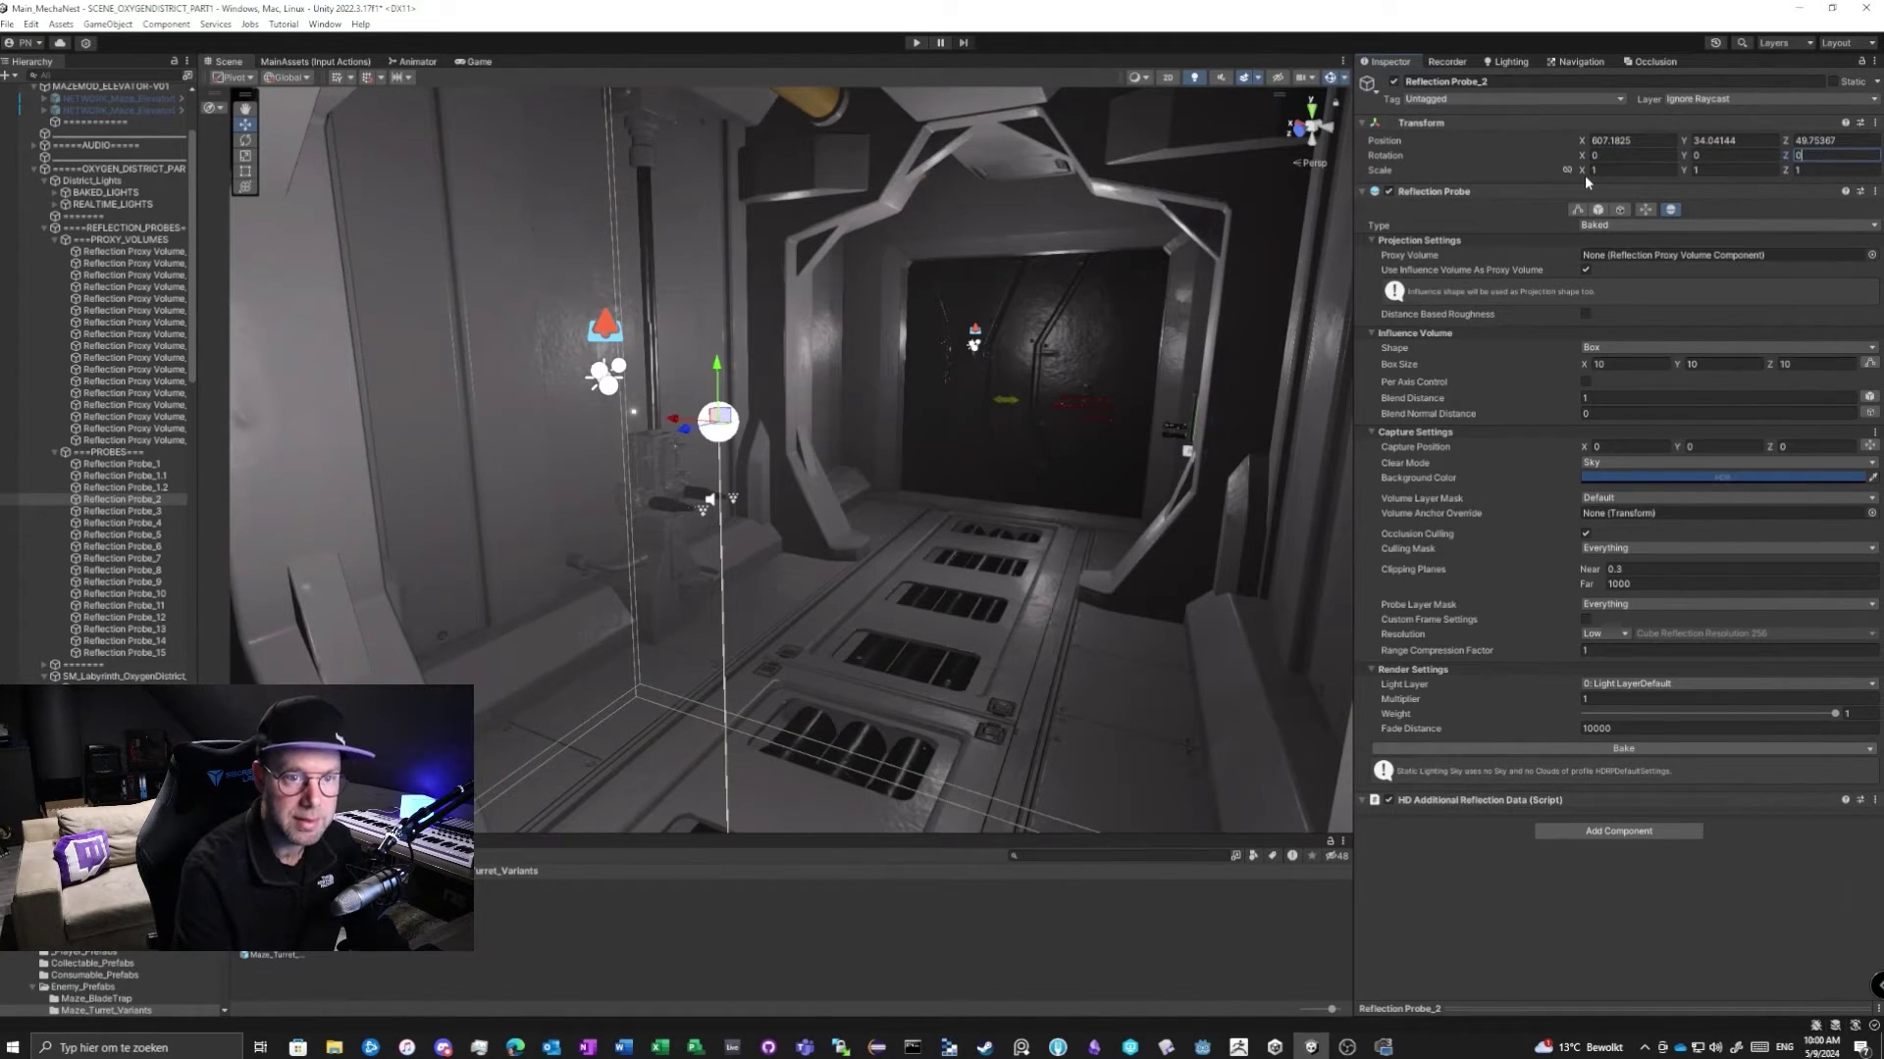
# Move Reflection Probe_2 lengthwise to the middle of the corridor module, to a Z position of about 47.22.
pyautogui.moveTo(1093, 297); pyautogui.dragTo(749, 481, button='right')
pyautogui.moveTo(782, 478); pyautogui.dragTo(829, 475)
pyautogui.moveTo(829, 475); pyautogui.dragTo(912, 491, button='right')
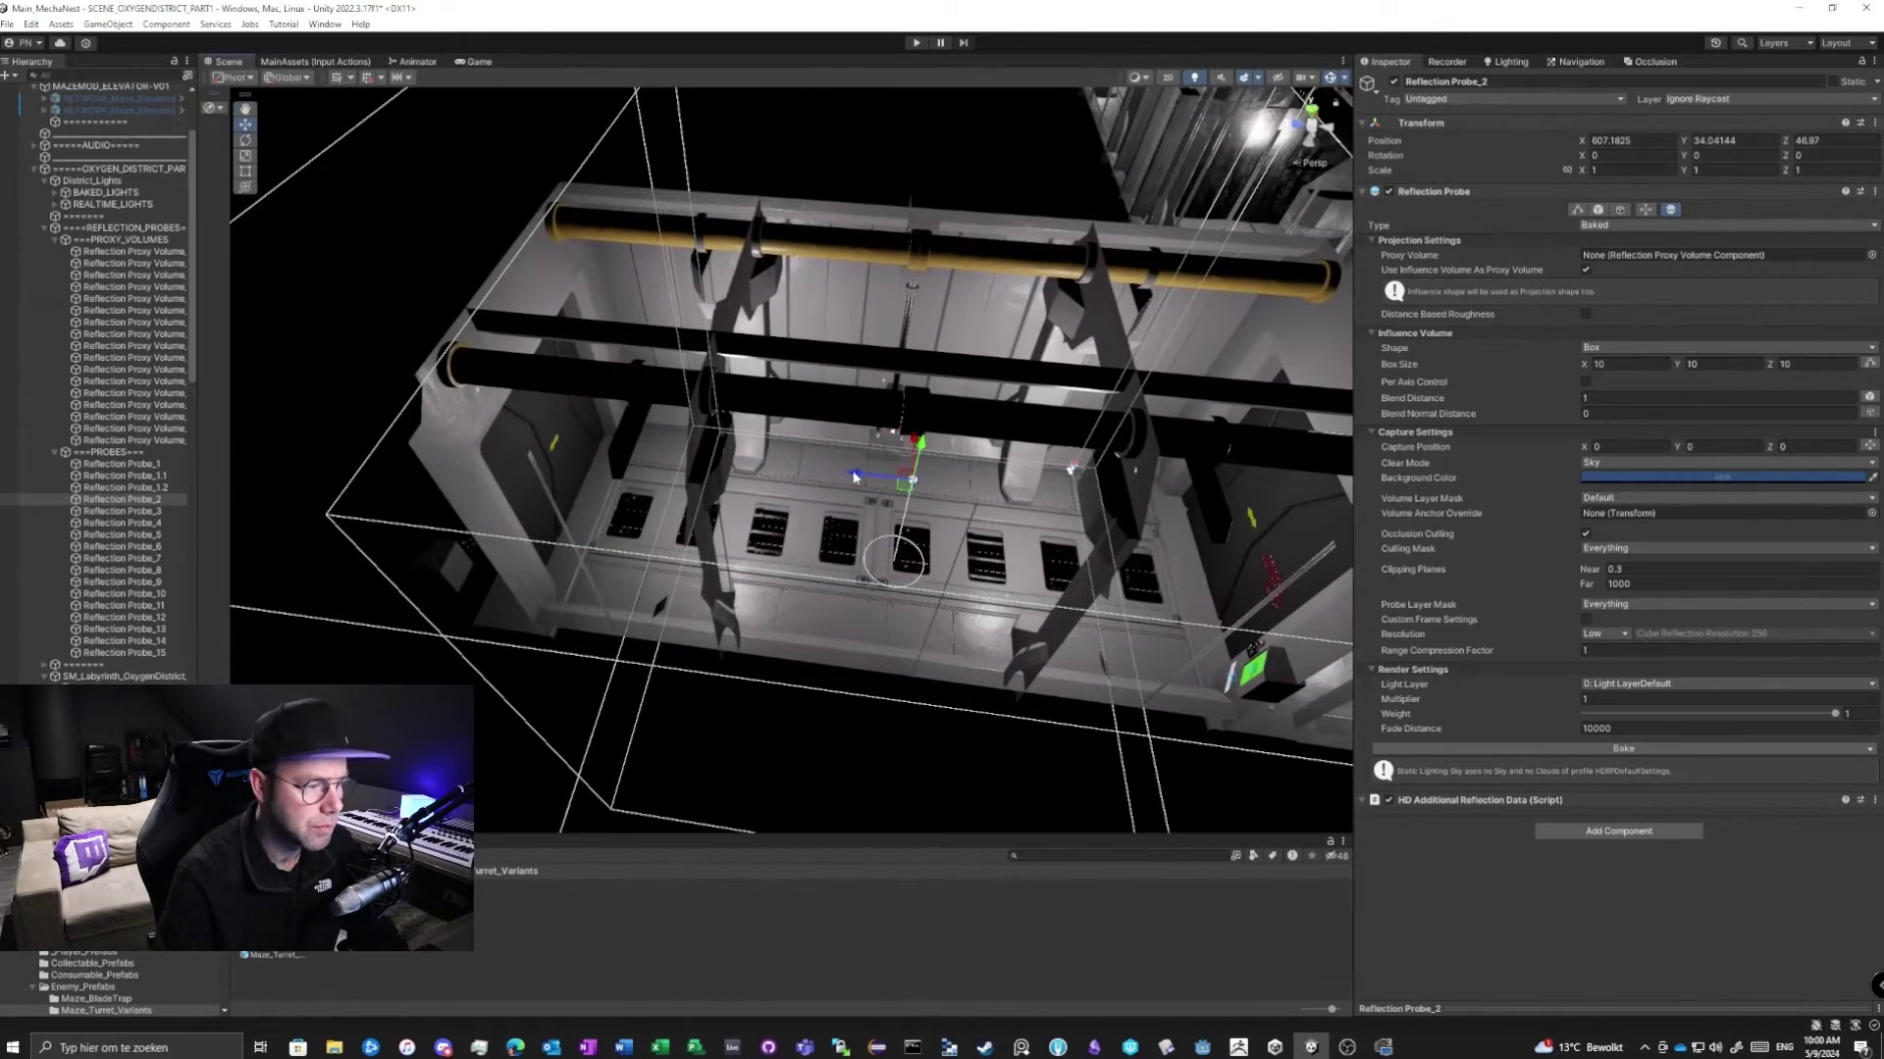
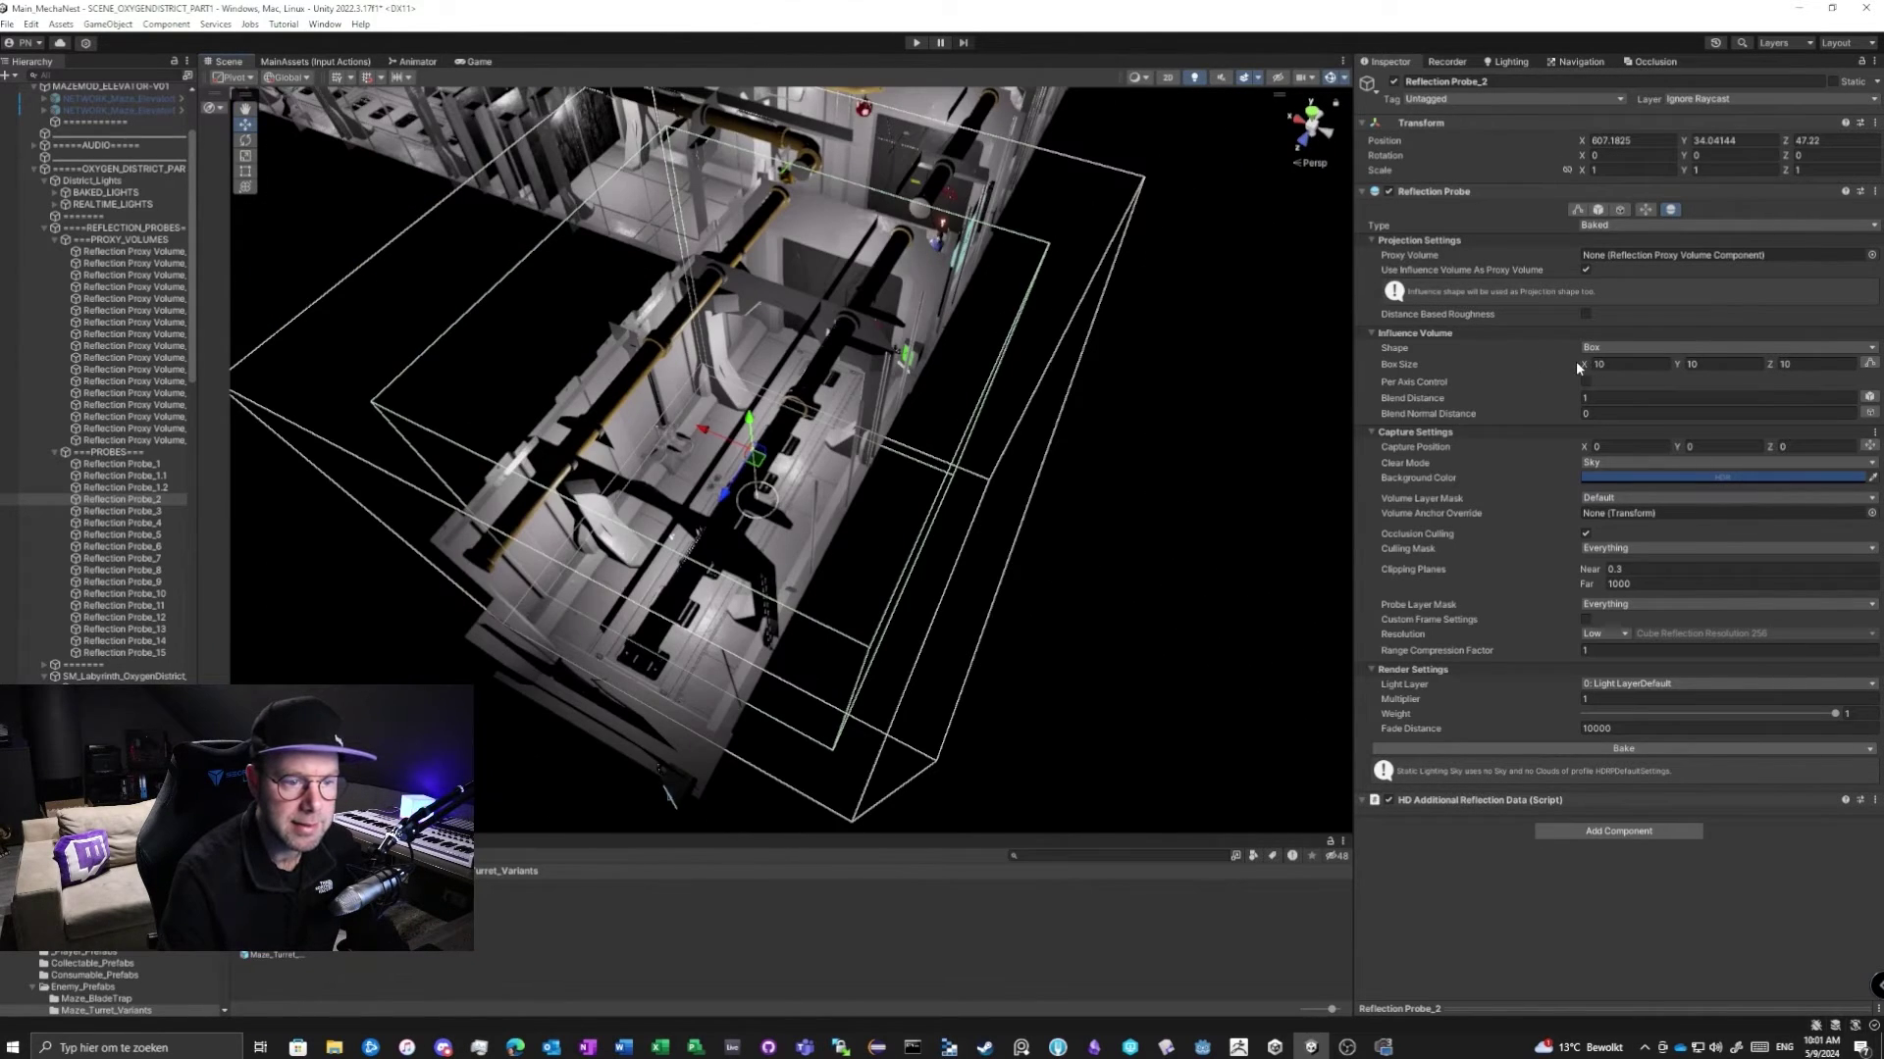
# Set the influence volume's blend distance to 0 on Reflection Probe_2.
pyautogui.moveTo(1416, 399)
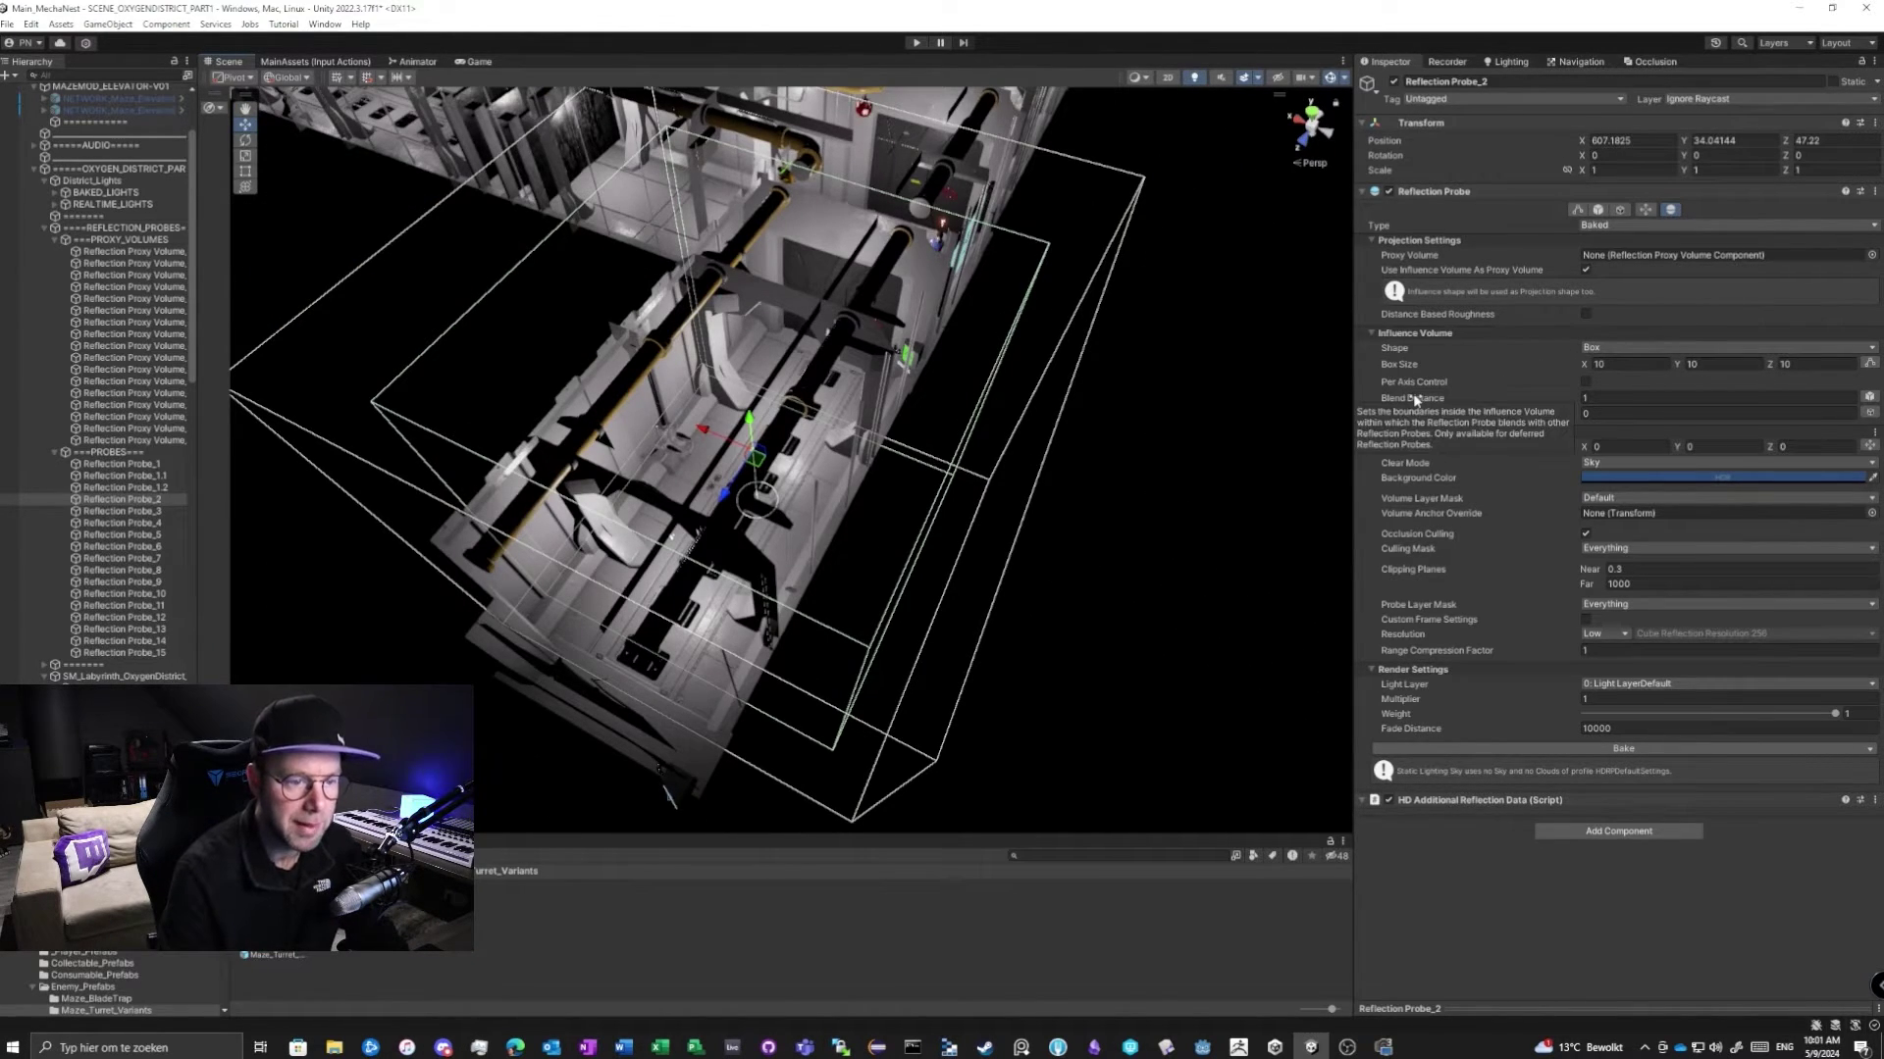
pyautogui.click(1629, 399)
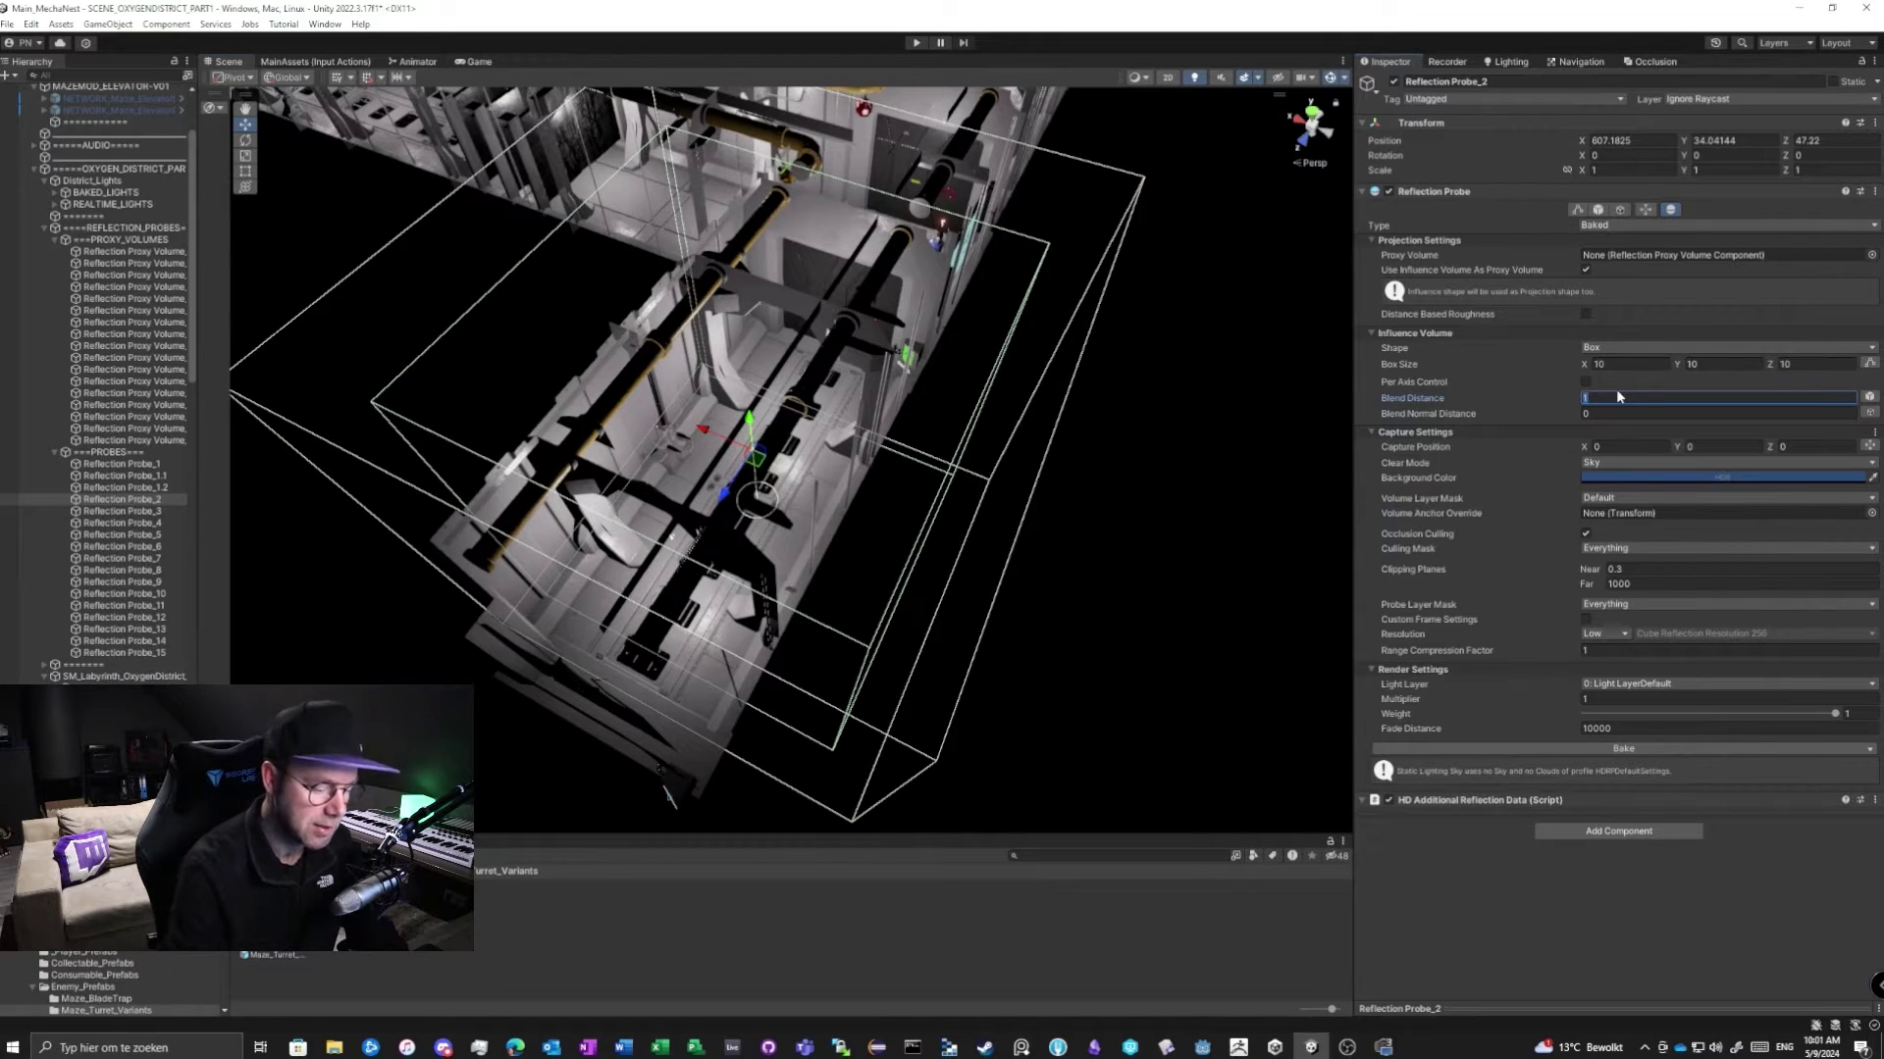
pyautogui.write('0')
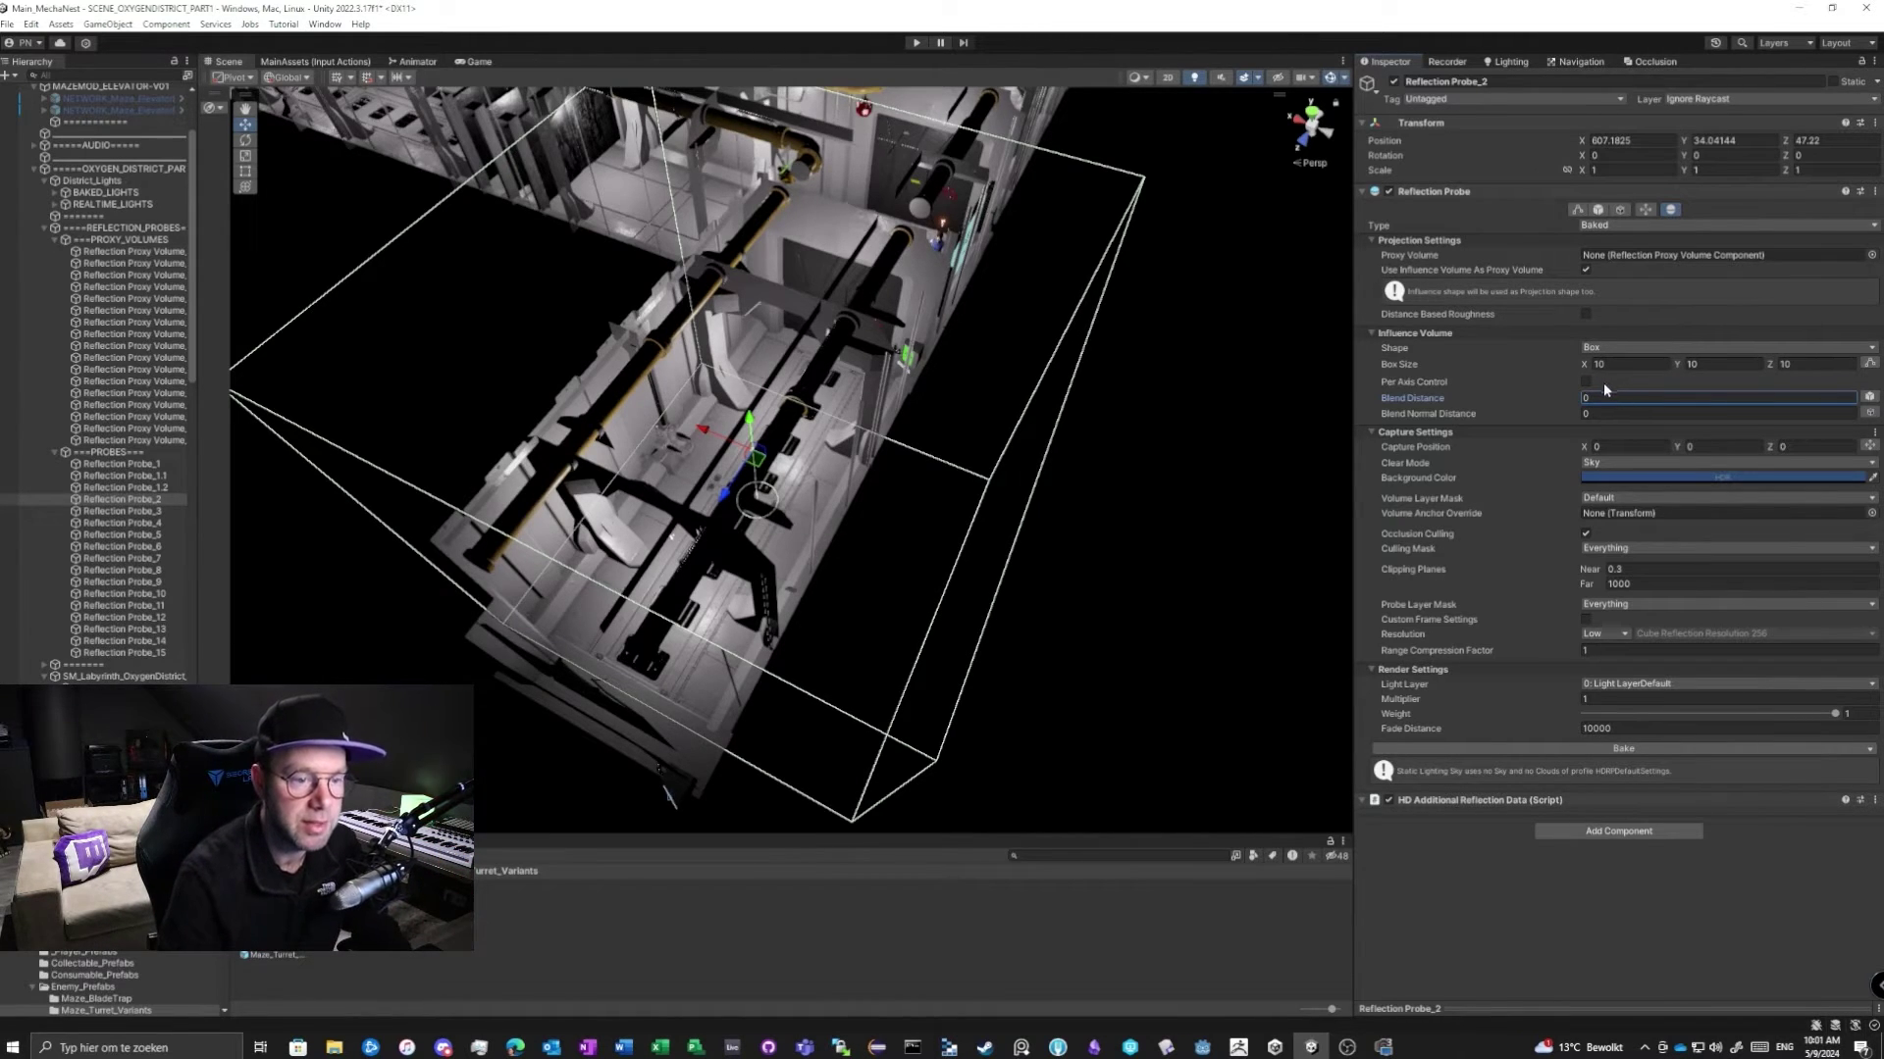
# Centre Reflection Probe_2 across the corridor's width in an orthographic top view, at an X position of about 607.62.
pyautogui.click(1311, 110)
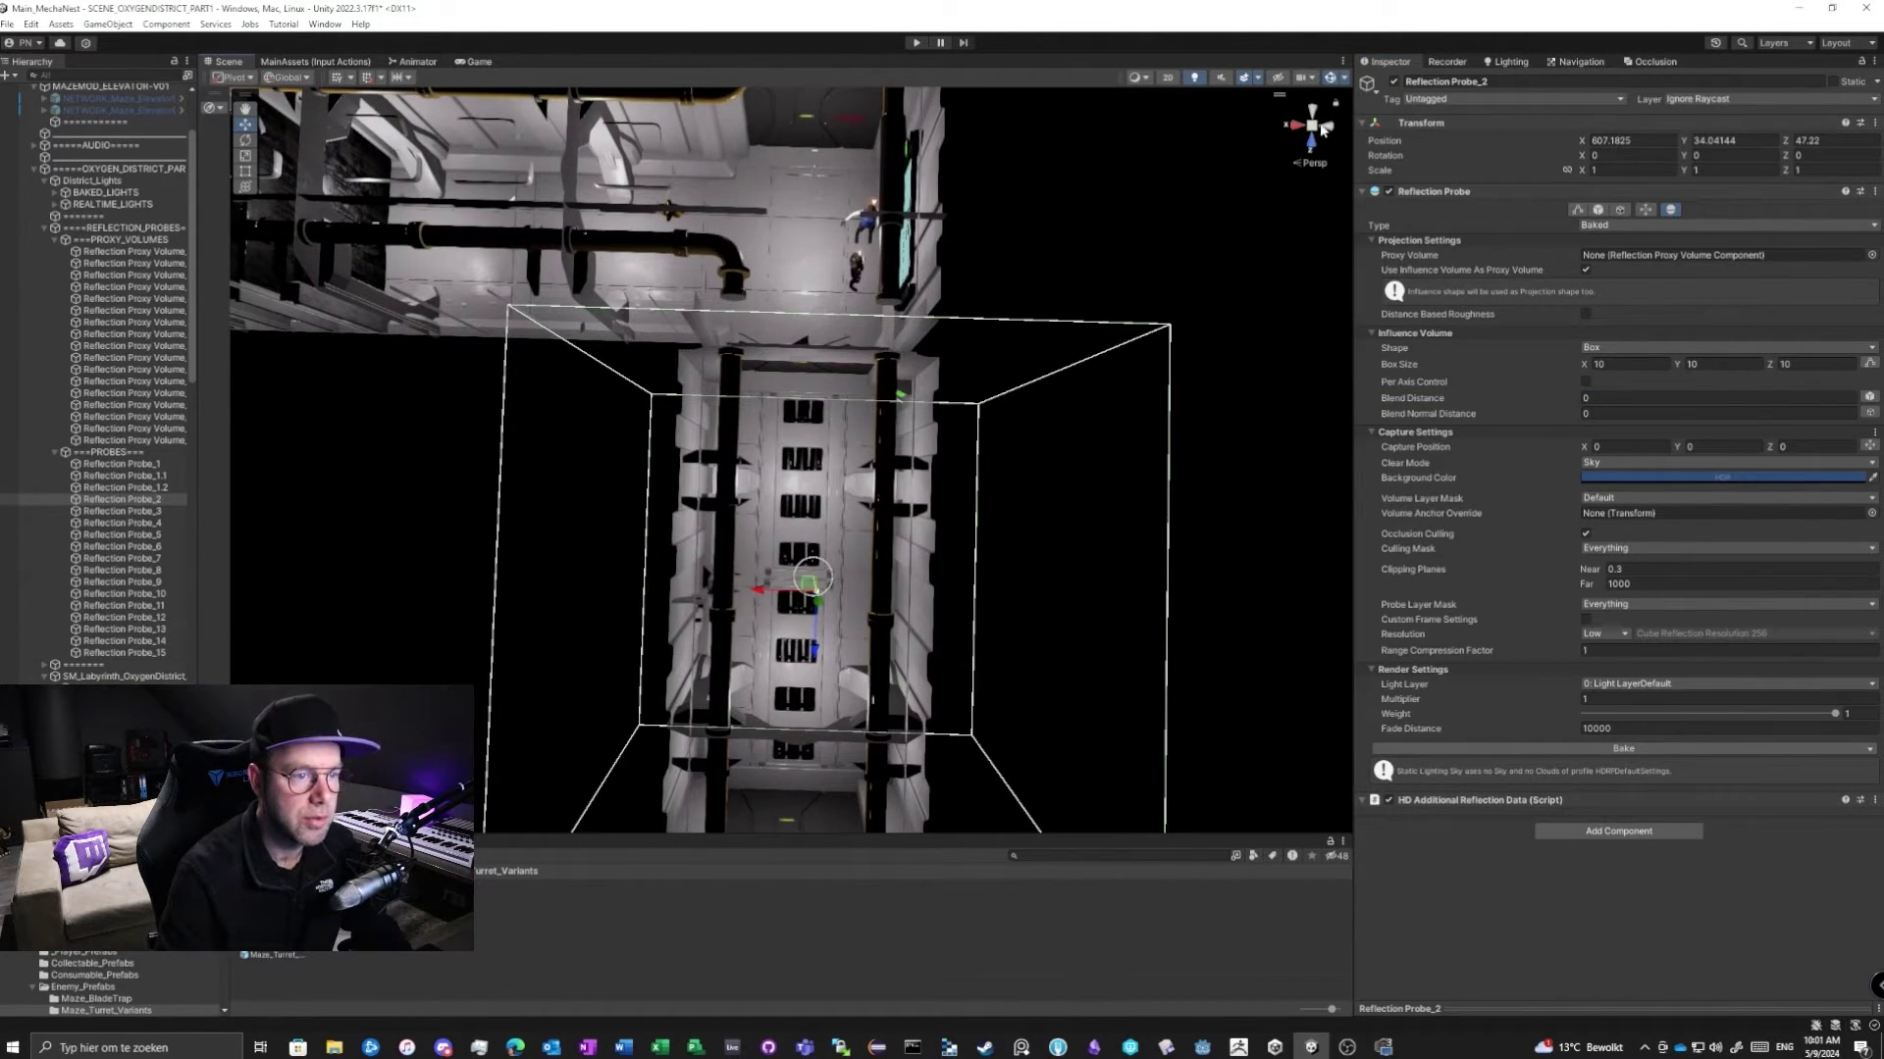
pyautogui.click(1312, 125)
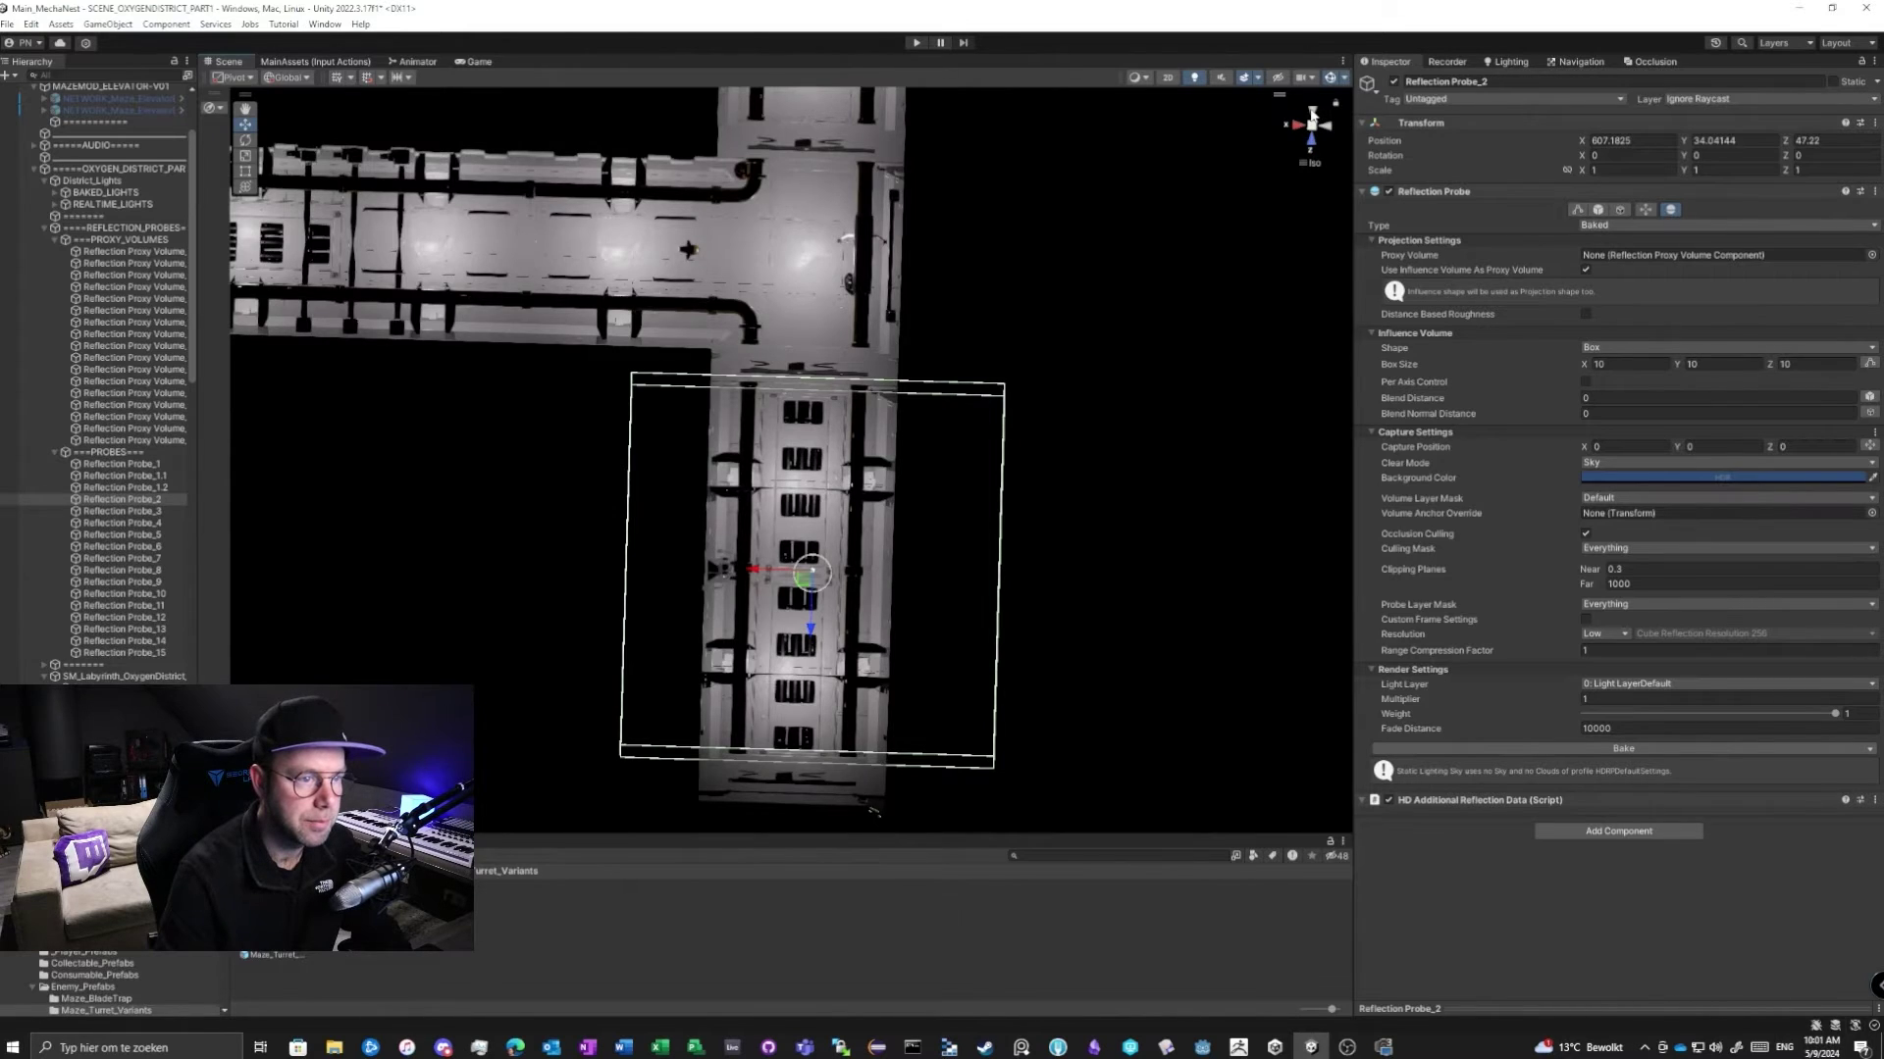
pyautogui.click(1312, 110)
pyautogui.moveTo(873, 380); pyautogui.dragTo(939, 482, button='middle')
pyautogui.moveTo(904, 447); pyautogui.dragTo(919, 451)
pyautogui.moveTo(1130, 417); pyautogui.dragTo(1138, 473, button='middle')
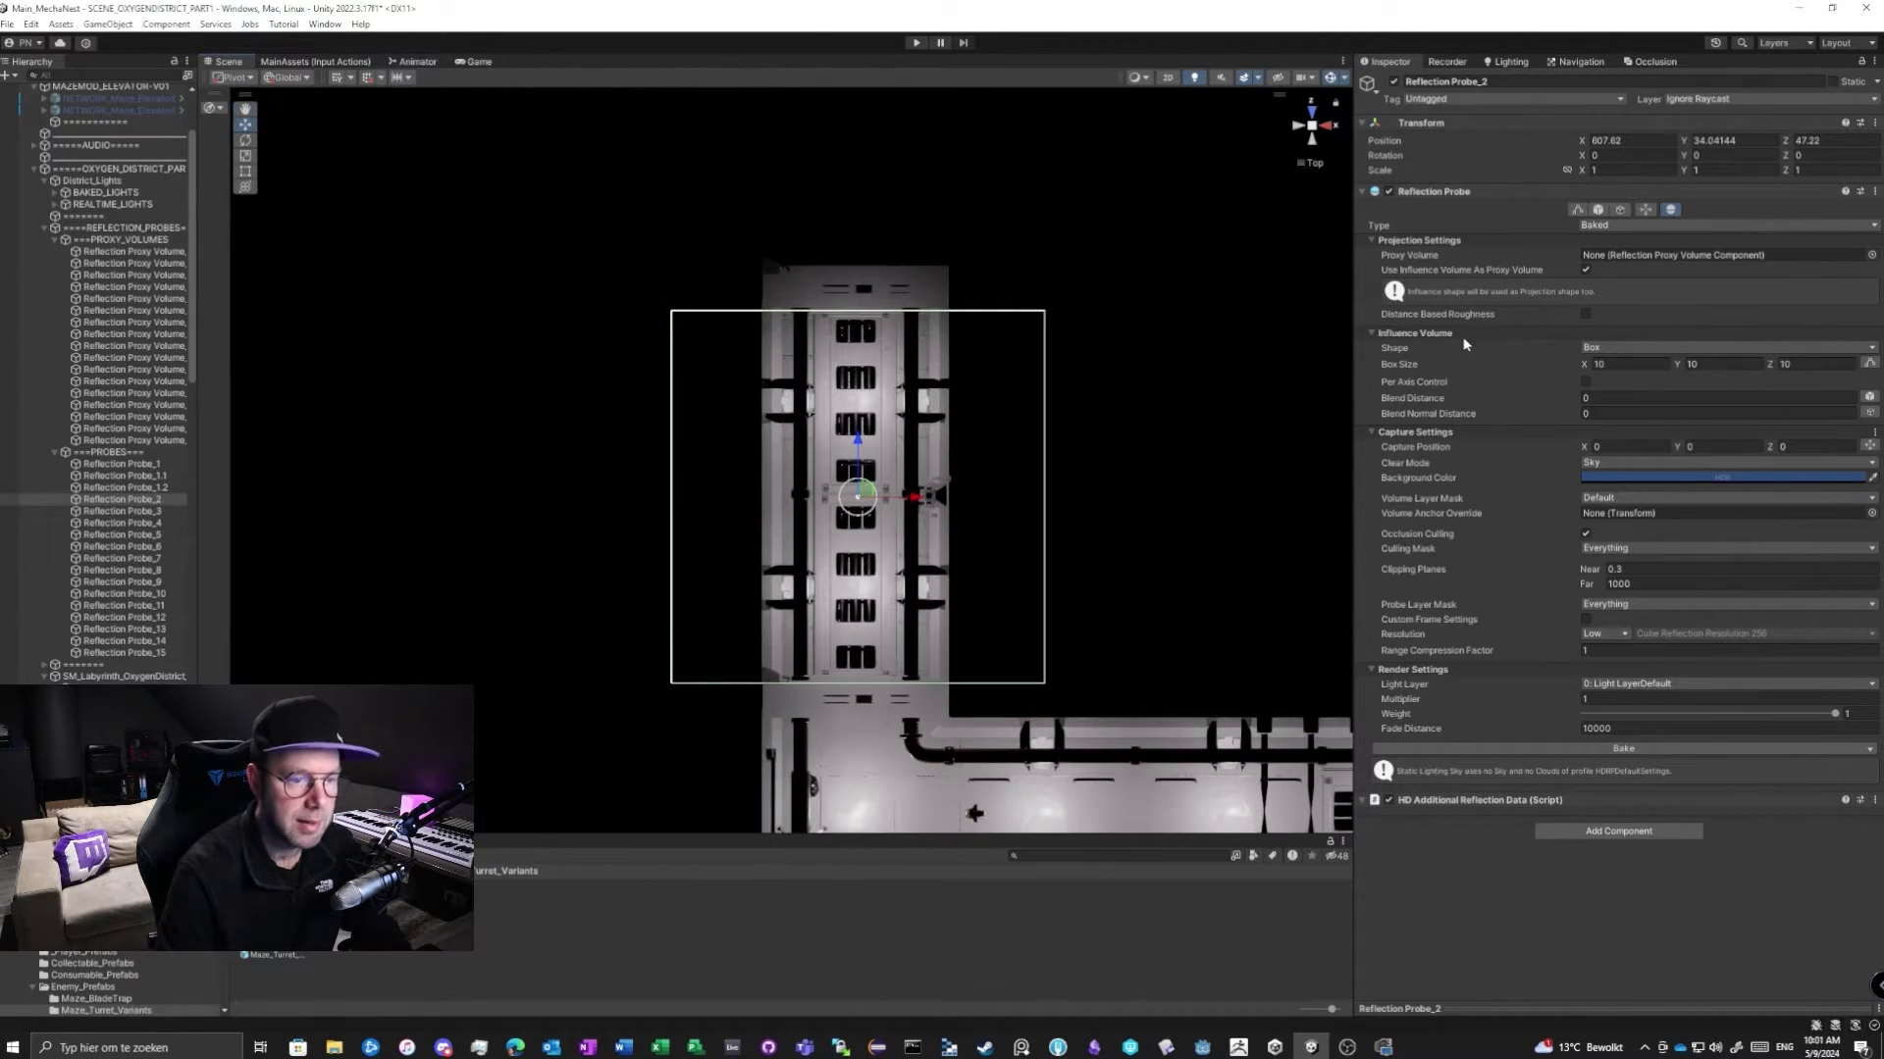
# Fit the probe's influence box to the corridor's outline from above, about 5.39 wide in X and 12.14 long in Z.
pyautogui.click(1579, 210)
pyautogui.moveTo(858, 312); pyautogui.dragTo(858, 262)
pyautogui.moveTo(868, 555); pyautogui.dragTo(920, 361, button='middle')
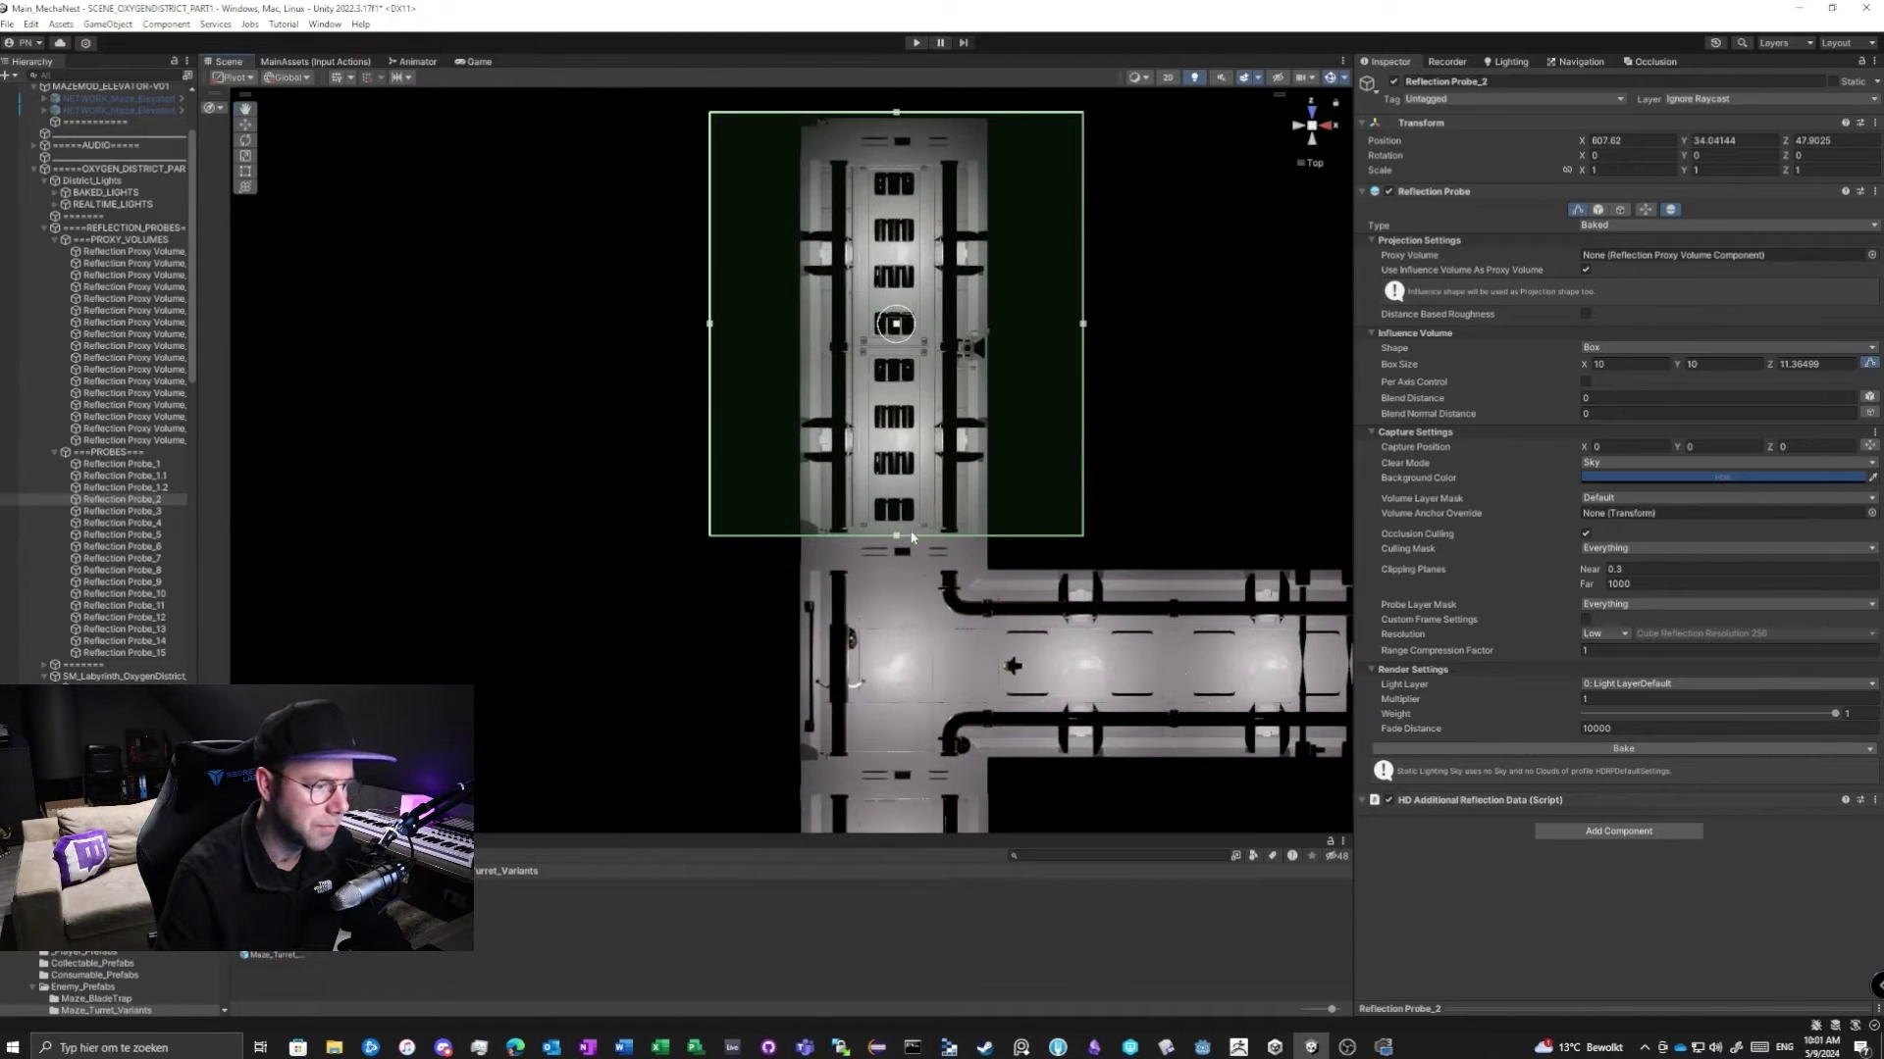
pyautogui.moveTo(895, 537); pyautogui.dragTo(906, 567)
pyautogui.moveTo(1083, 337); pyautogui.dragTo(998, 335)
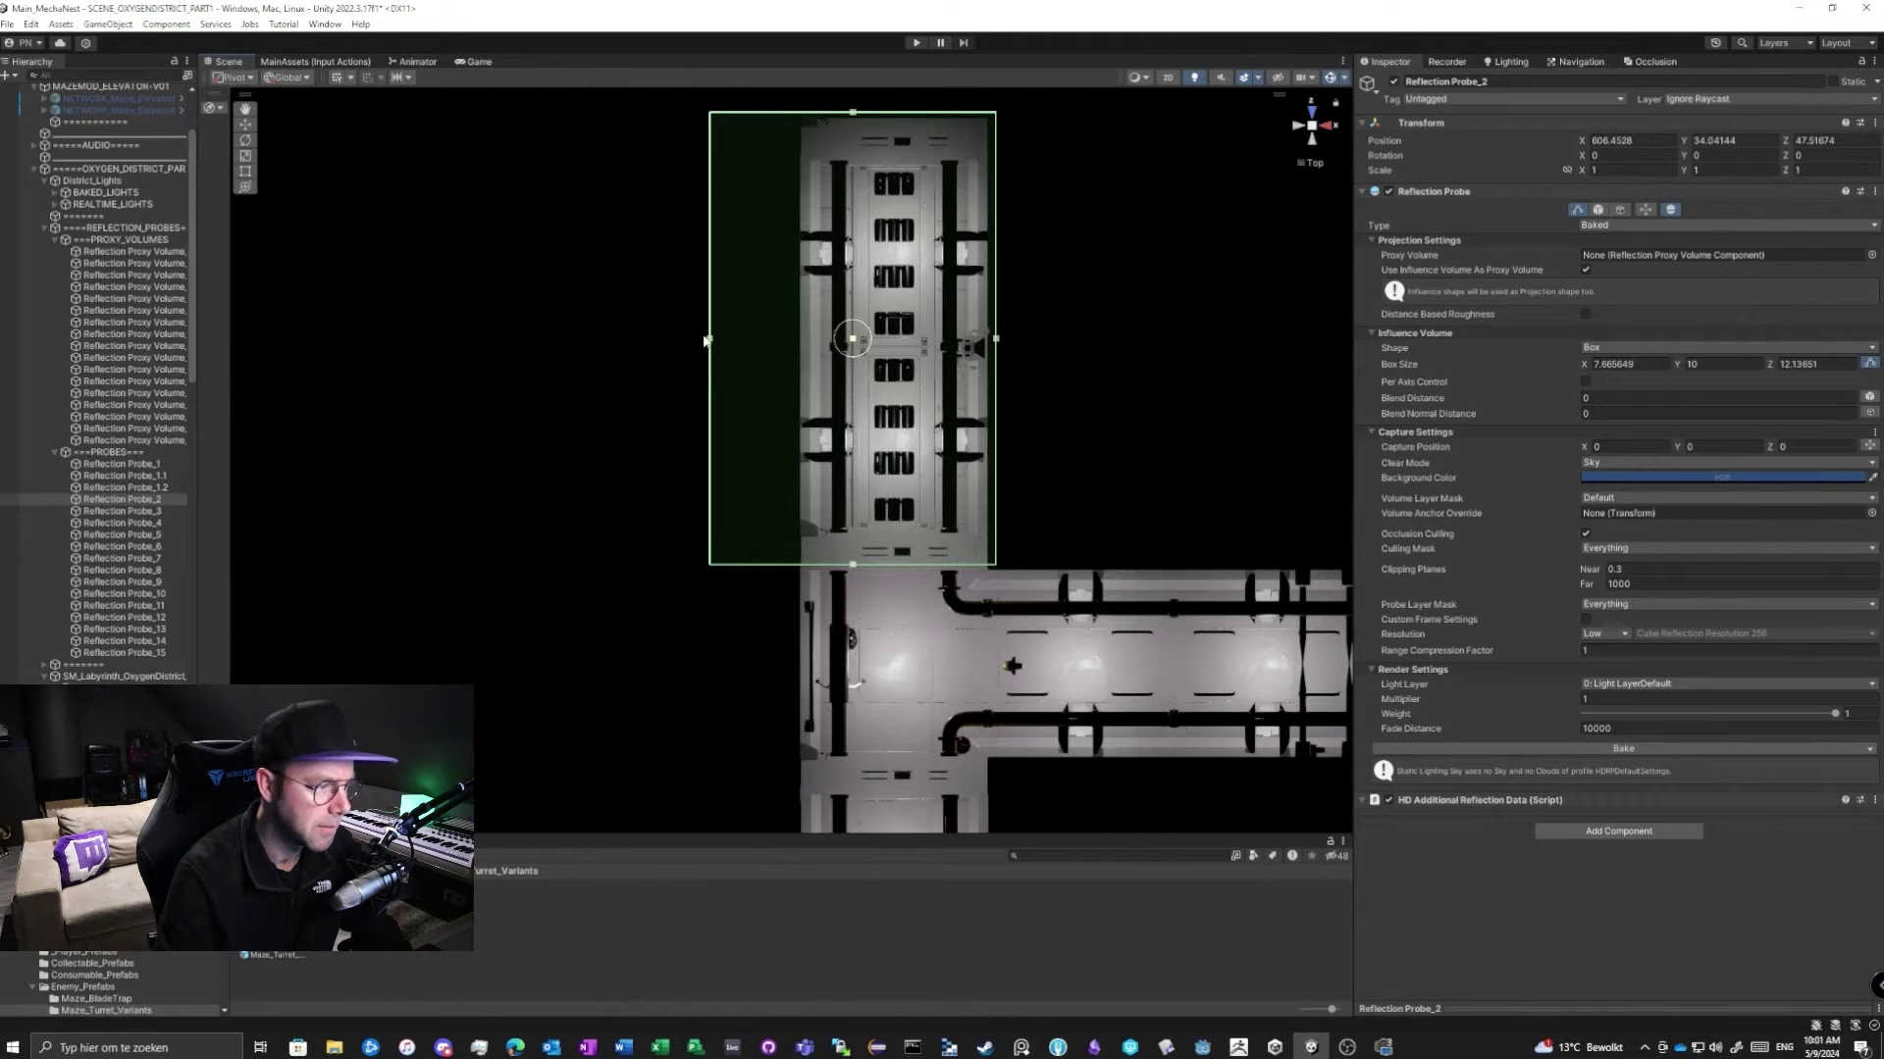
pyautogui.moveTo(710, 344); pyautogui.dragTo(793, 370)
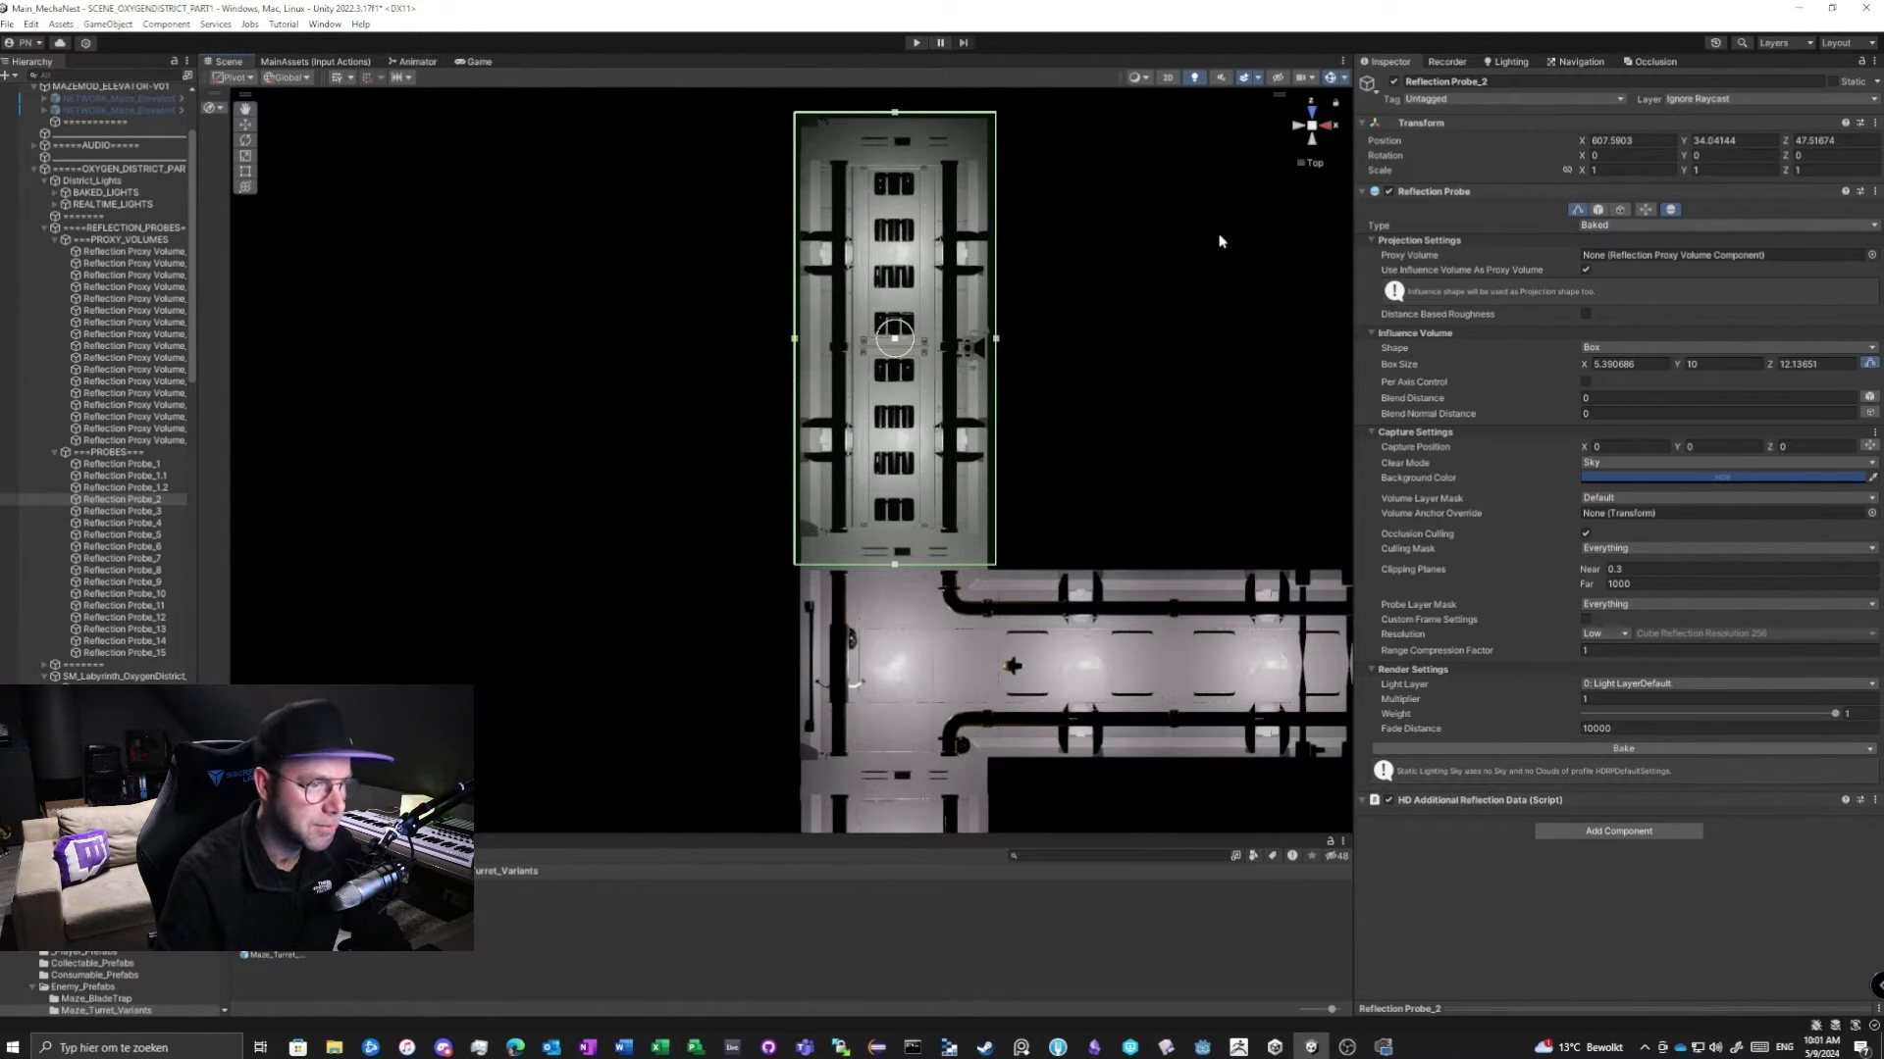
# Fit the influence box's height to the corridor in a side view, about 5.65 in Y, and return to the top view.
pyautogui.click(1293, 125)
pyautogui.moveTo(936, 373); pyautogui.dragTo(1056, 507, button='middle')
pyautogui.moveTo(792, 599); pyautogui.dragTo(802, 518)
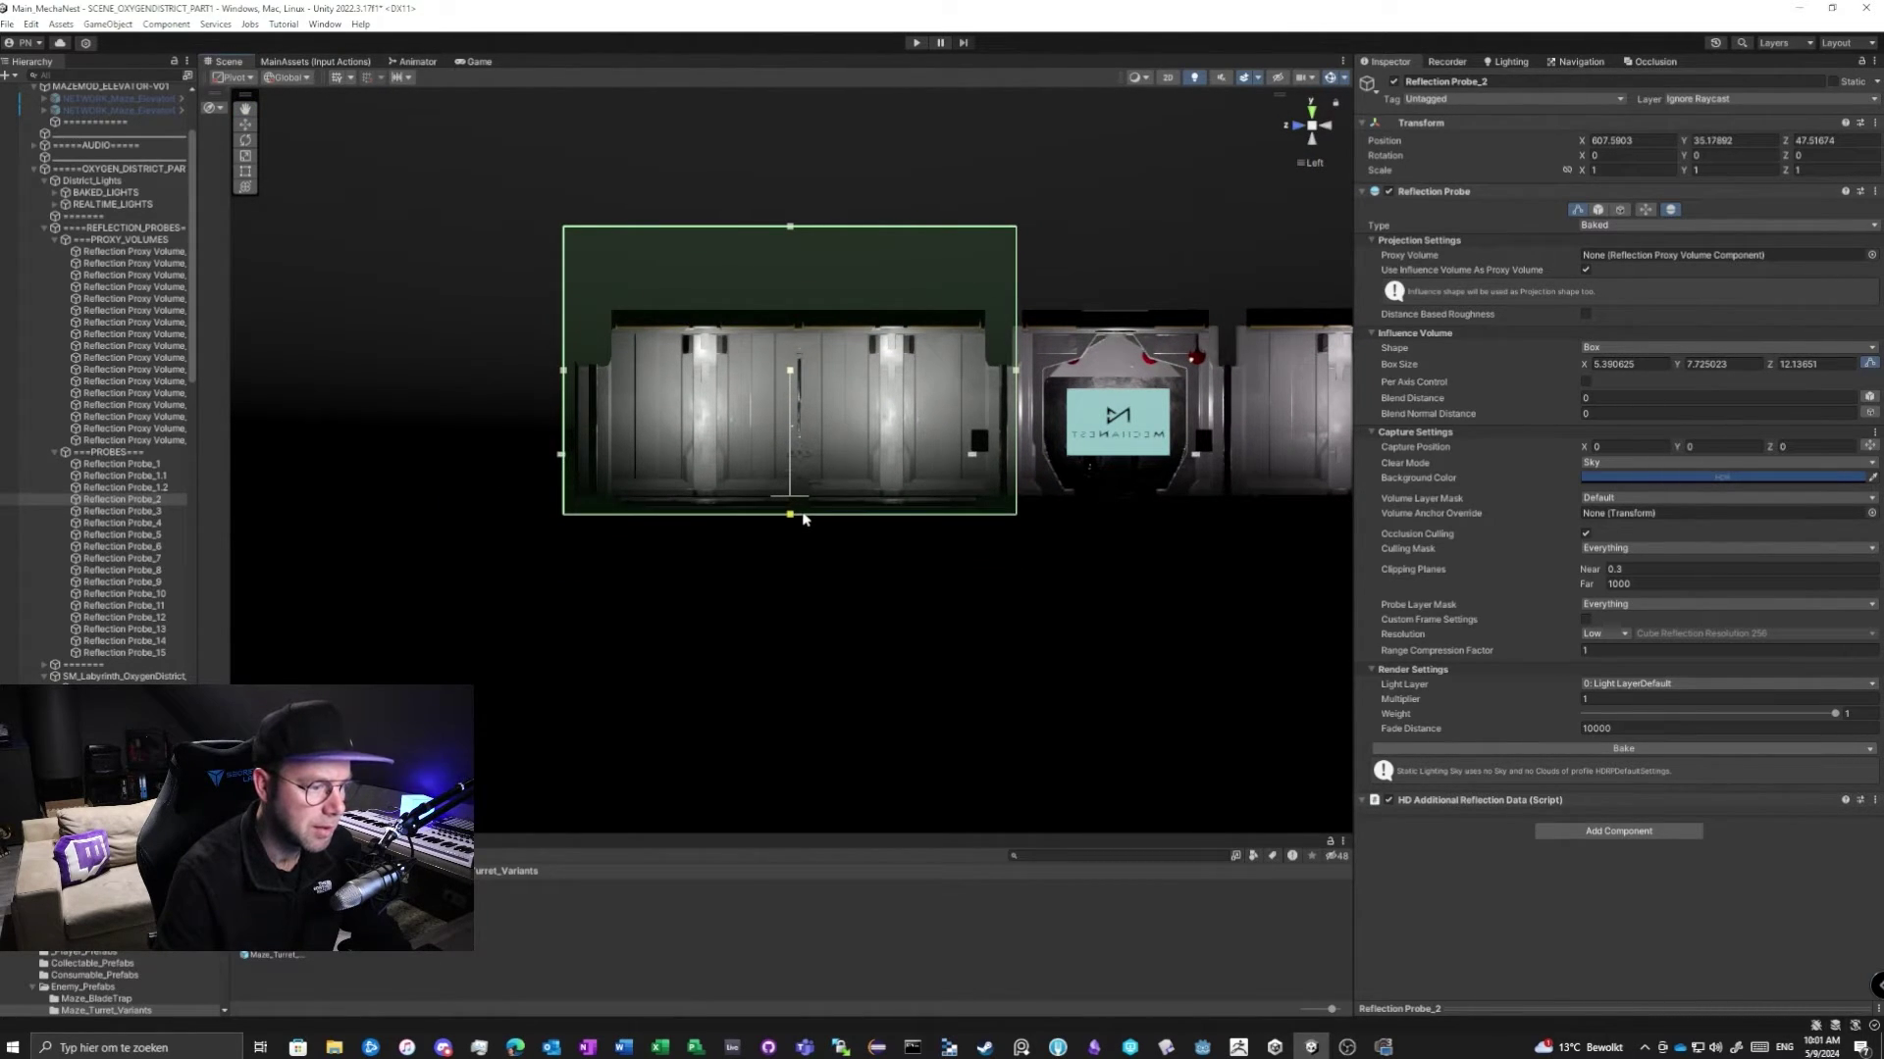
pyautogui.moveTo(791, 229); pyautogui.dragTo(810, 309)
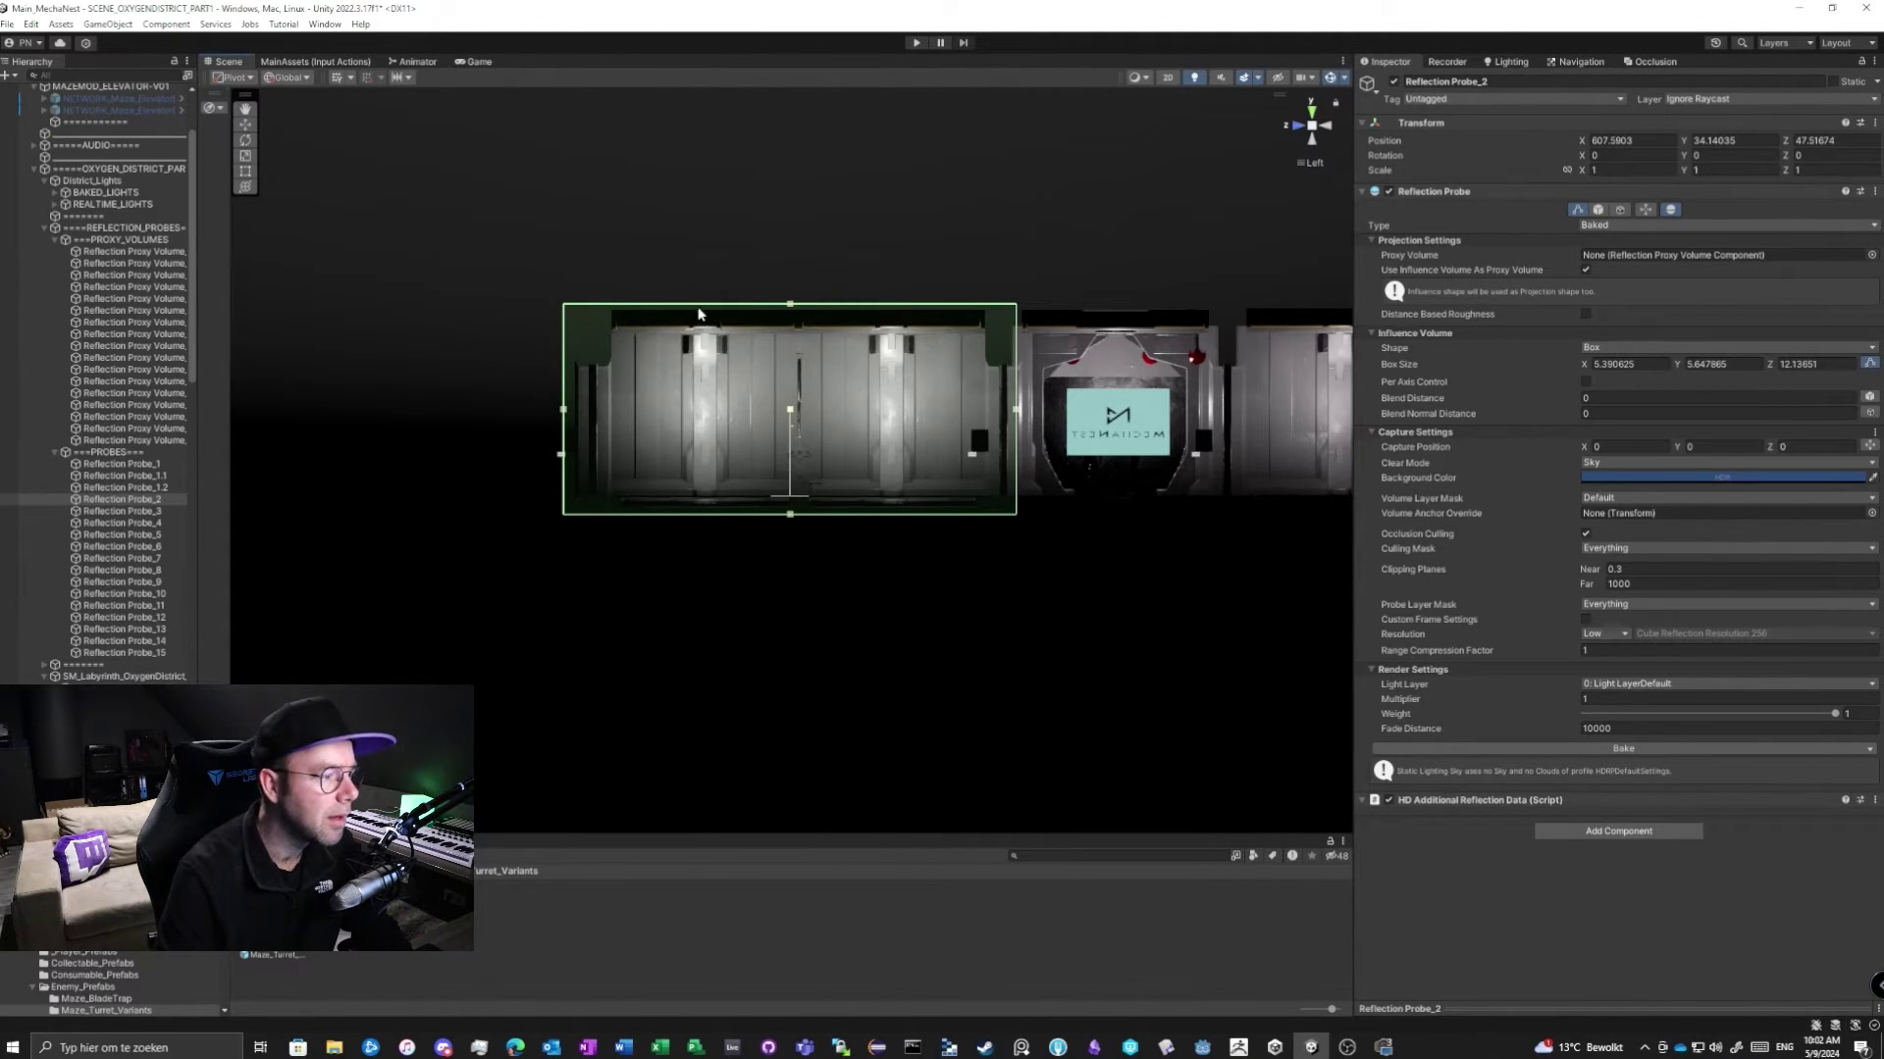
pyautogui.click(1312, 110)
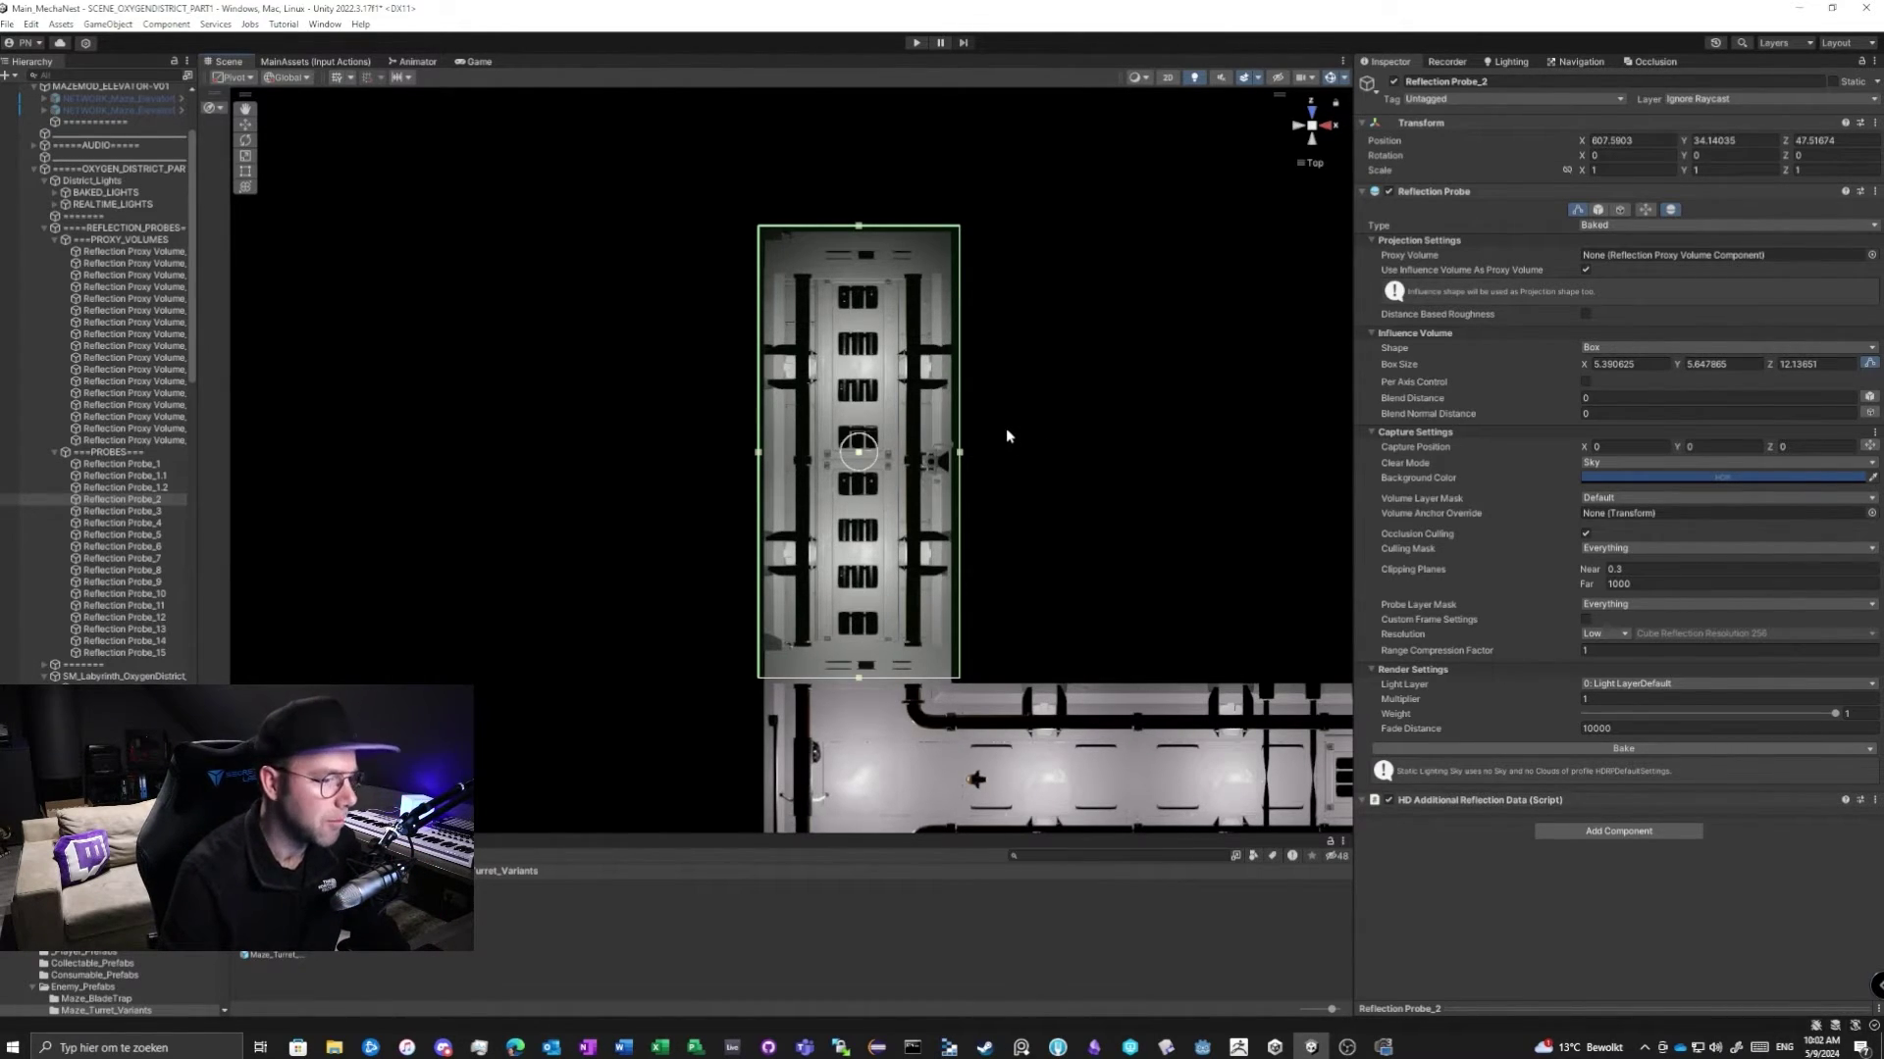
# Copy the position of Reflection Probe_2 onto Reflection Proxy Volume_2.
pyautogui.moveTo(1481, 402)
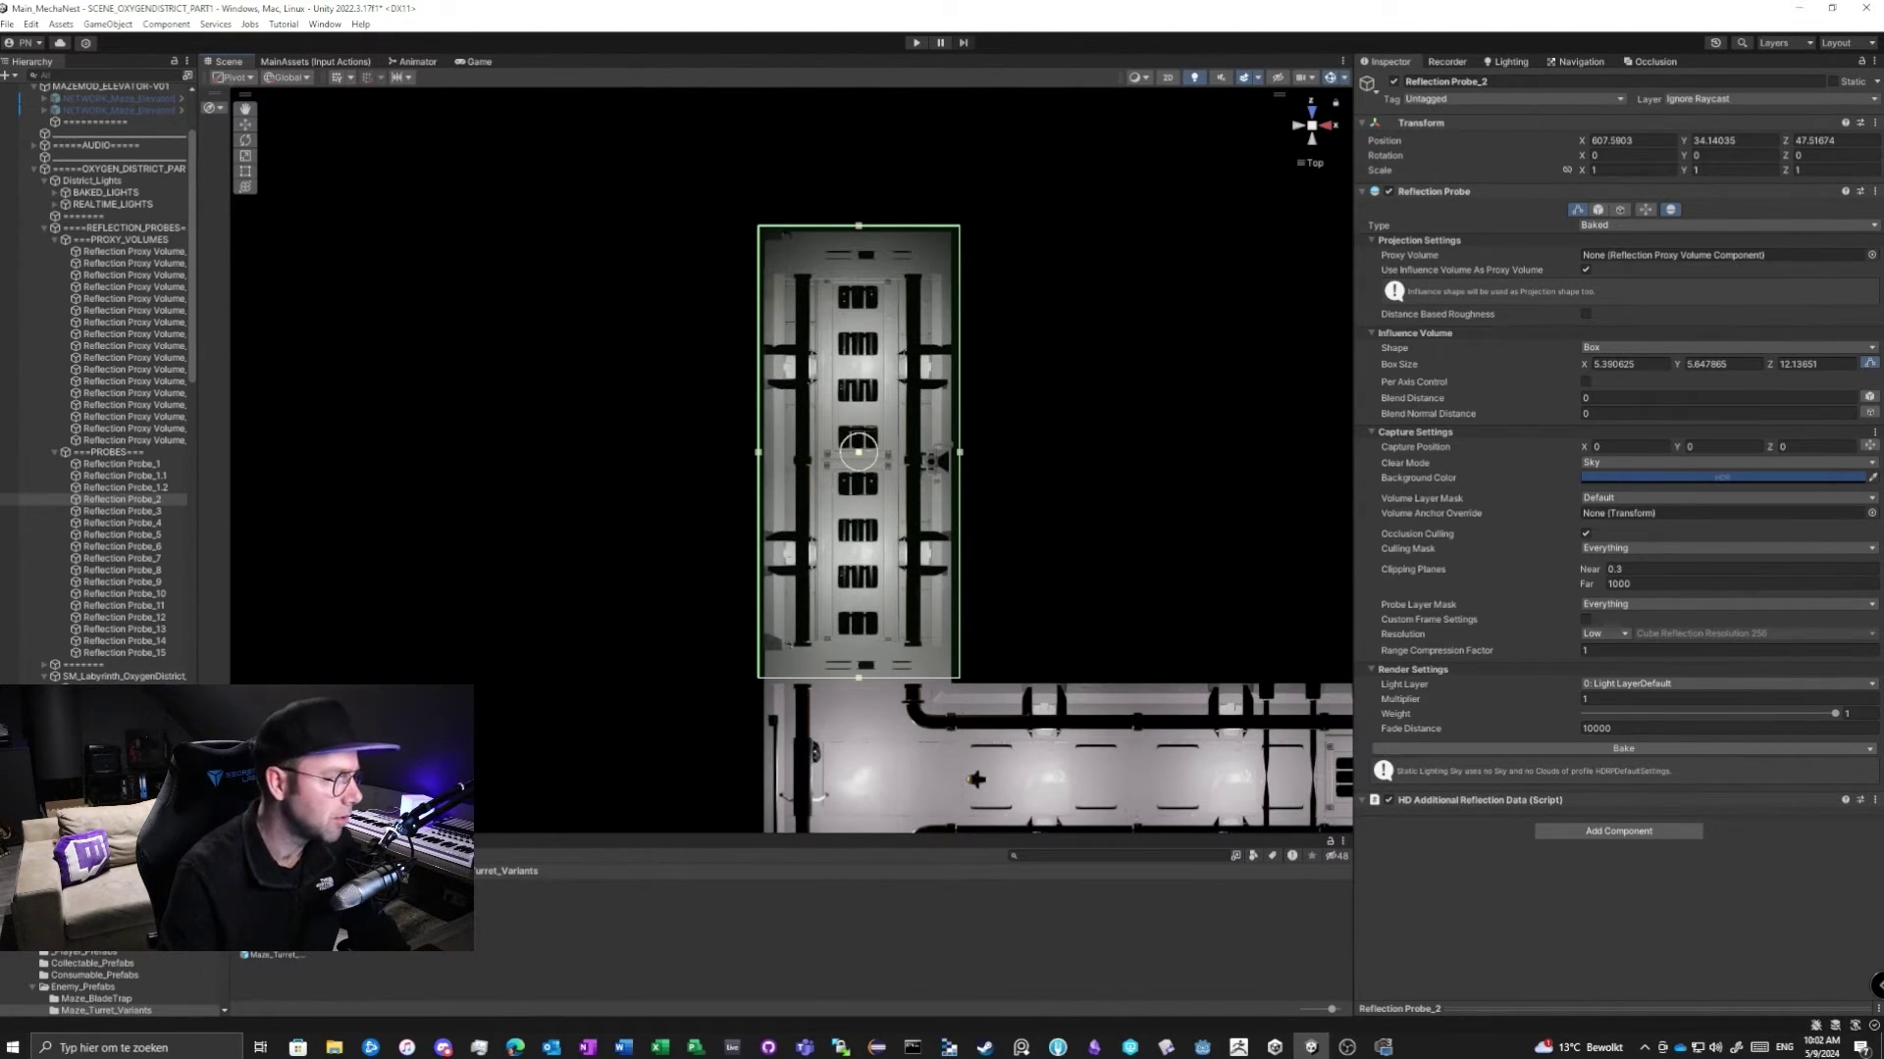
pyautogui.moveTo(200, 320); pyautogui.dragTo(265, 320)
pyautogui.click(200, 288)
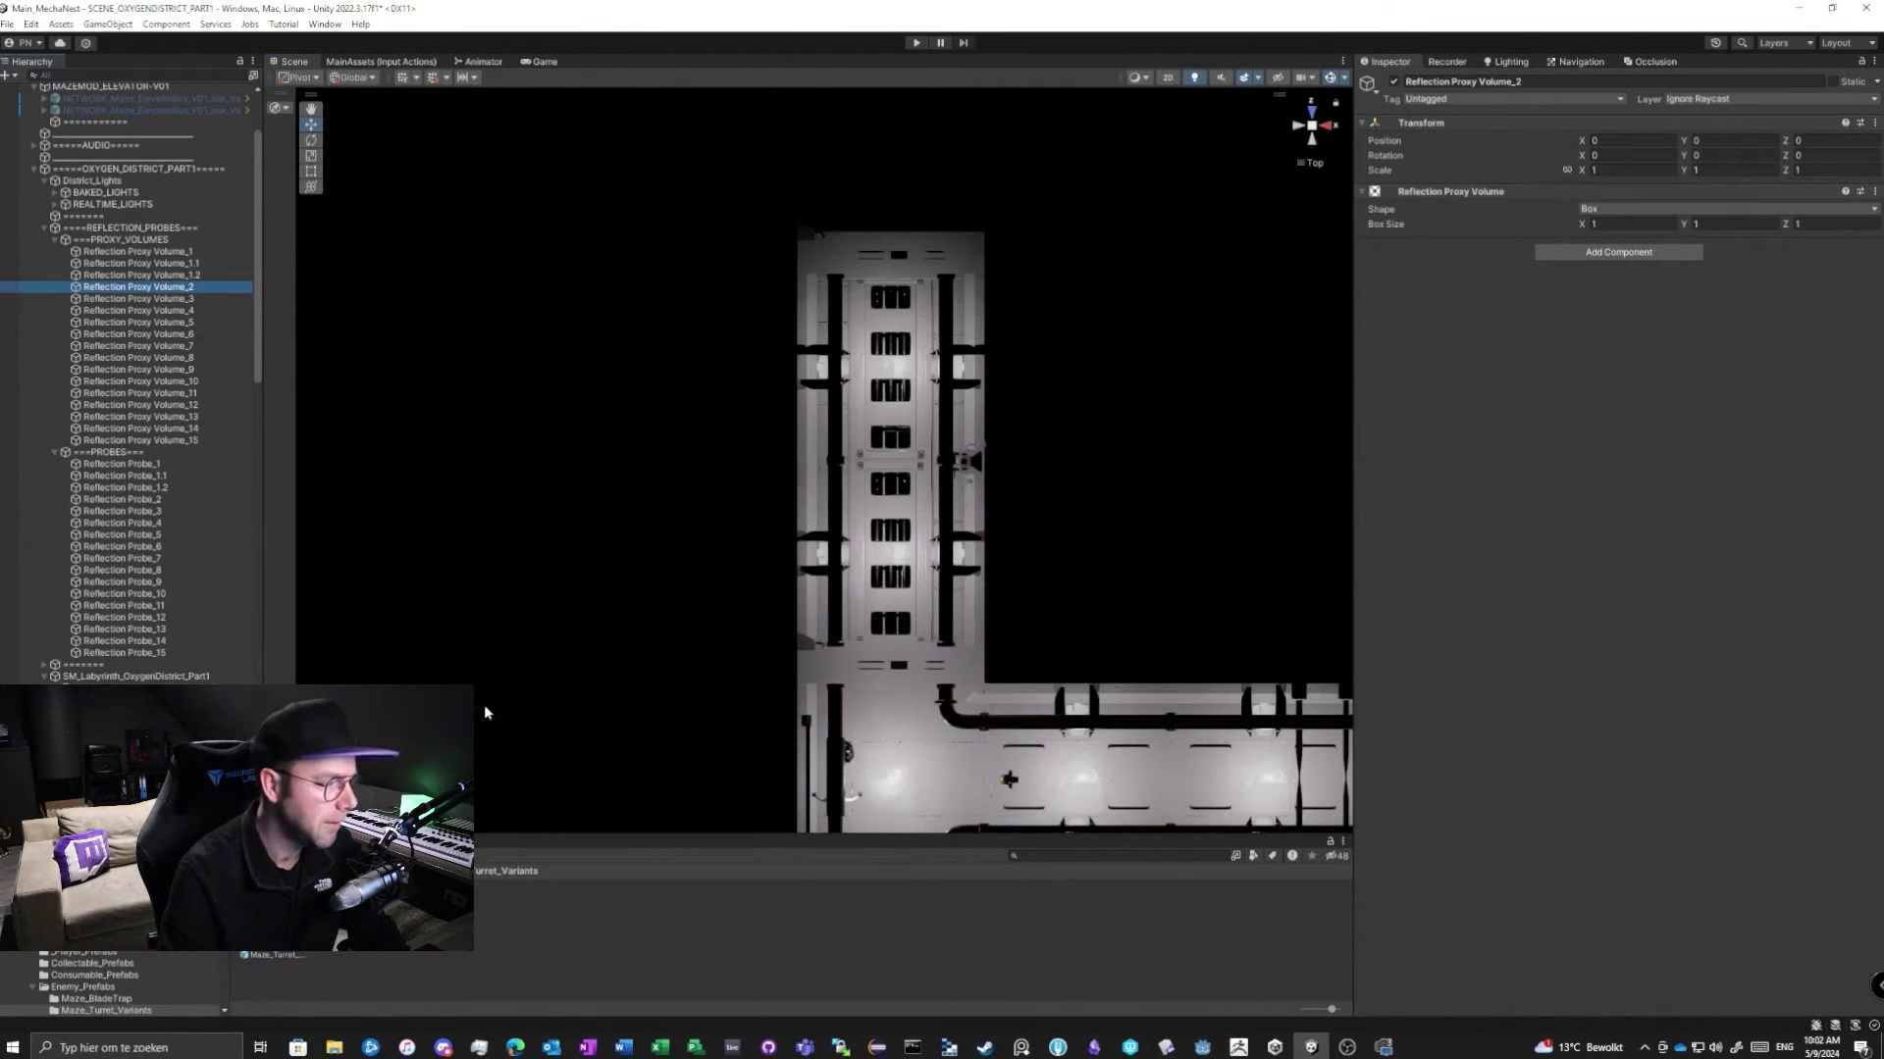
pyautogui.click(157, 501)
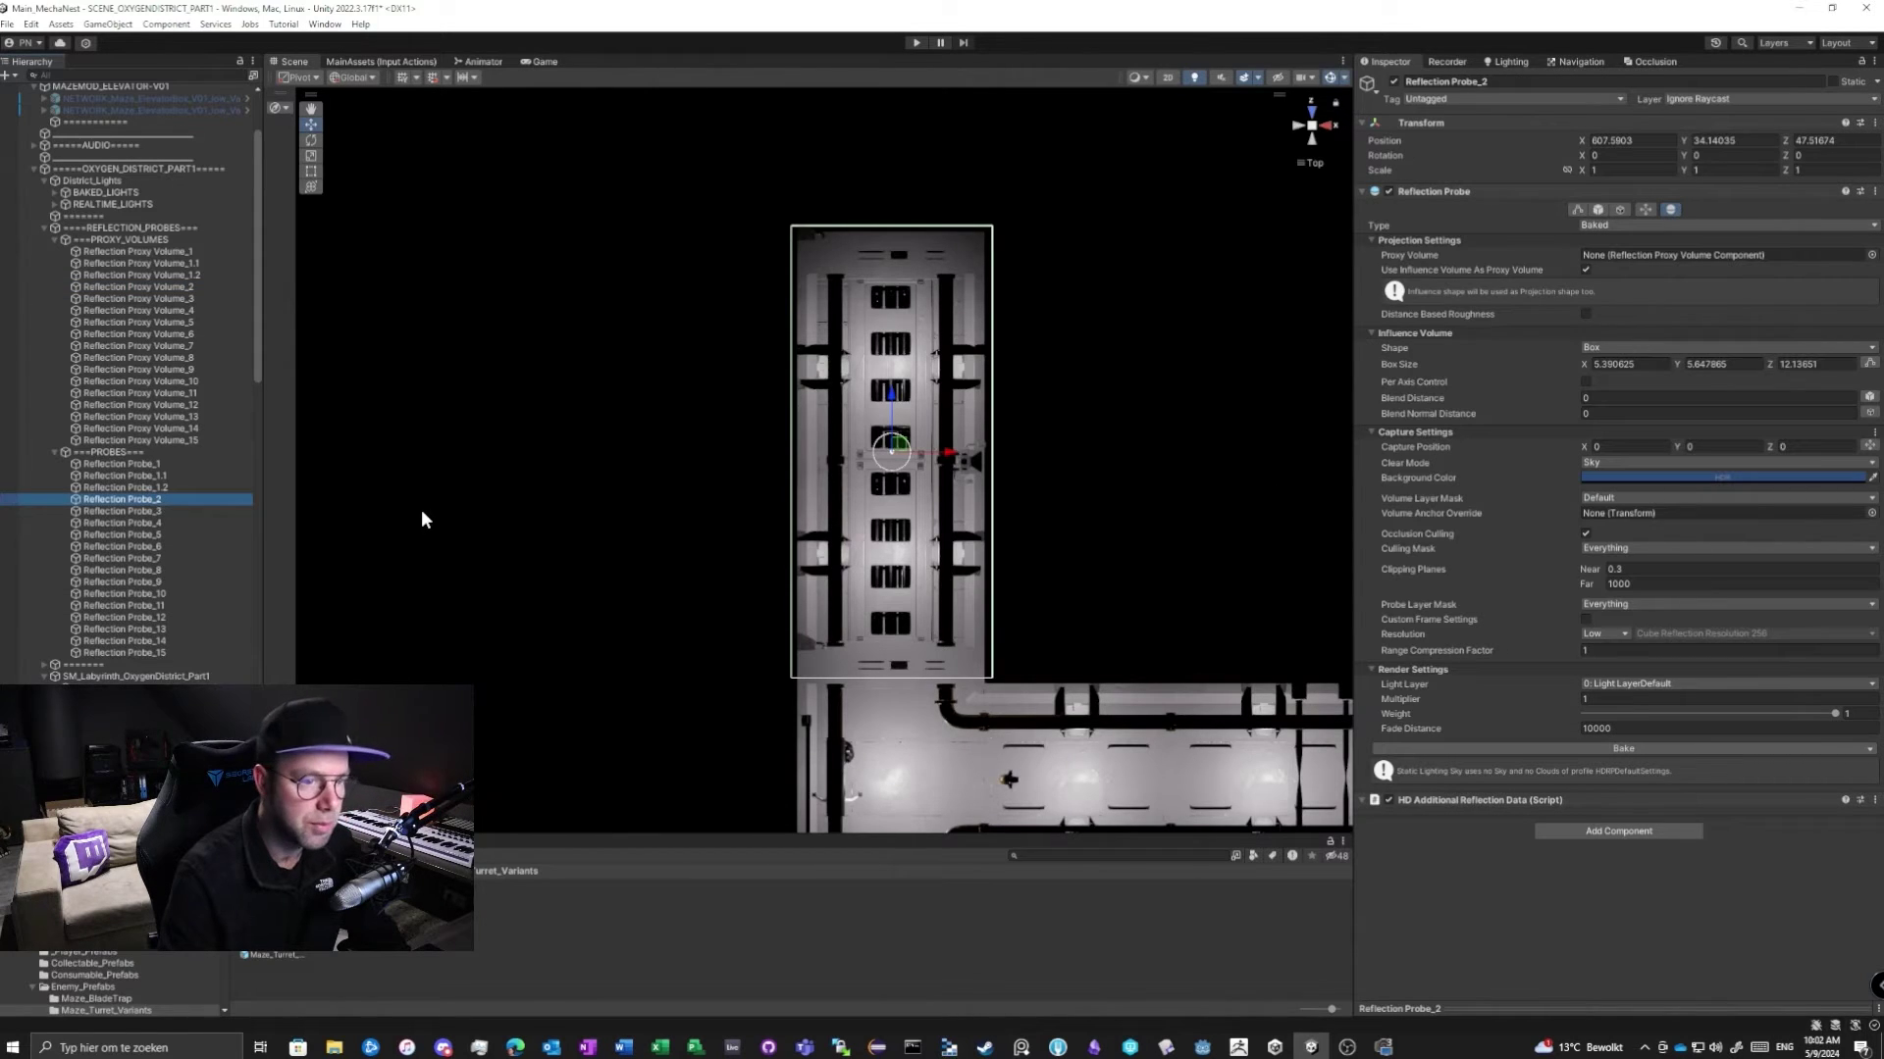
pyautogui.rightClick(1498, 127)
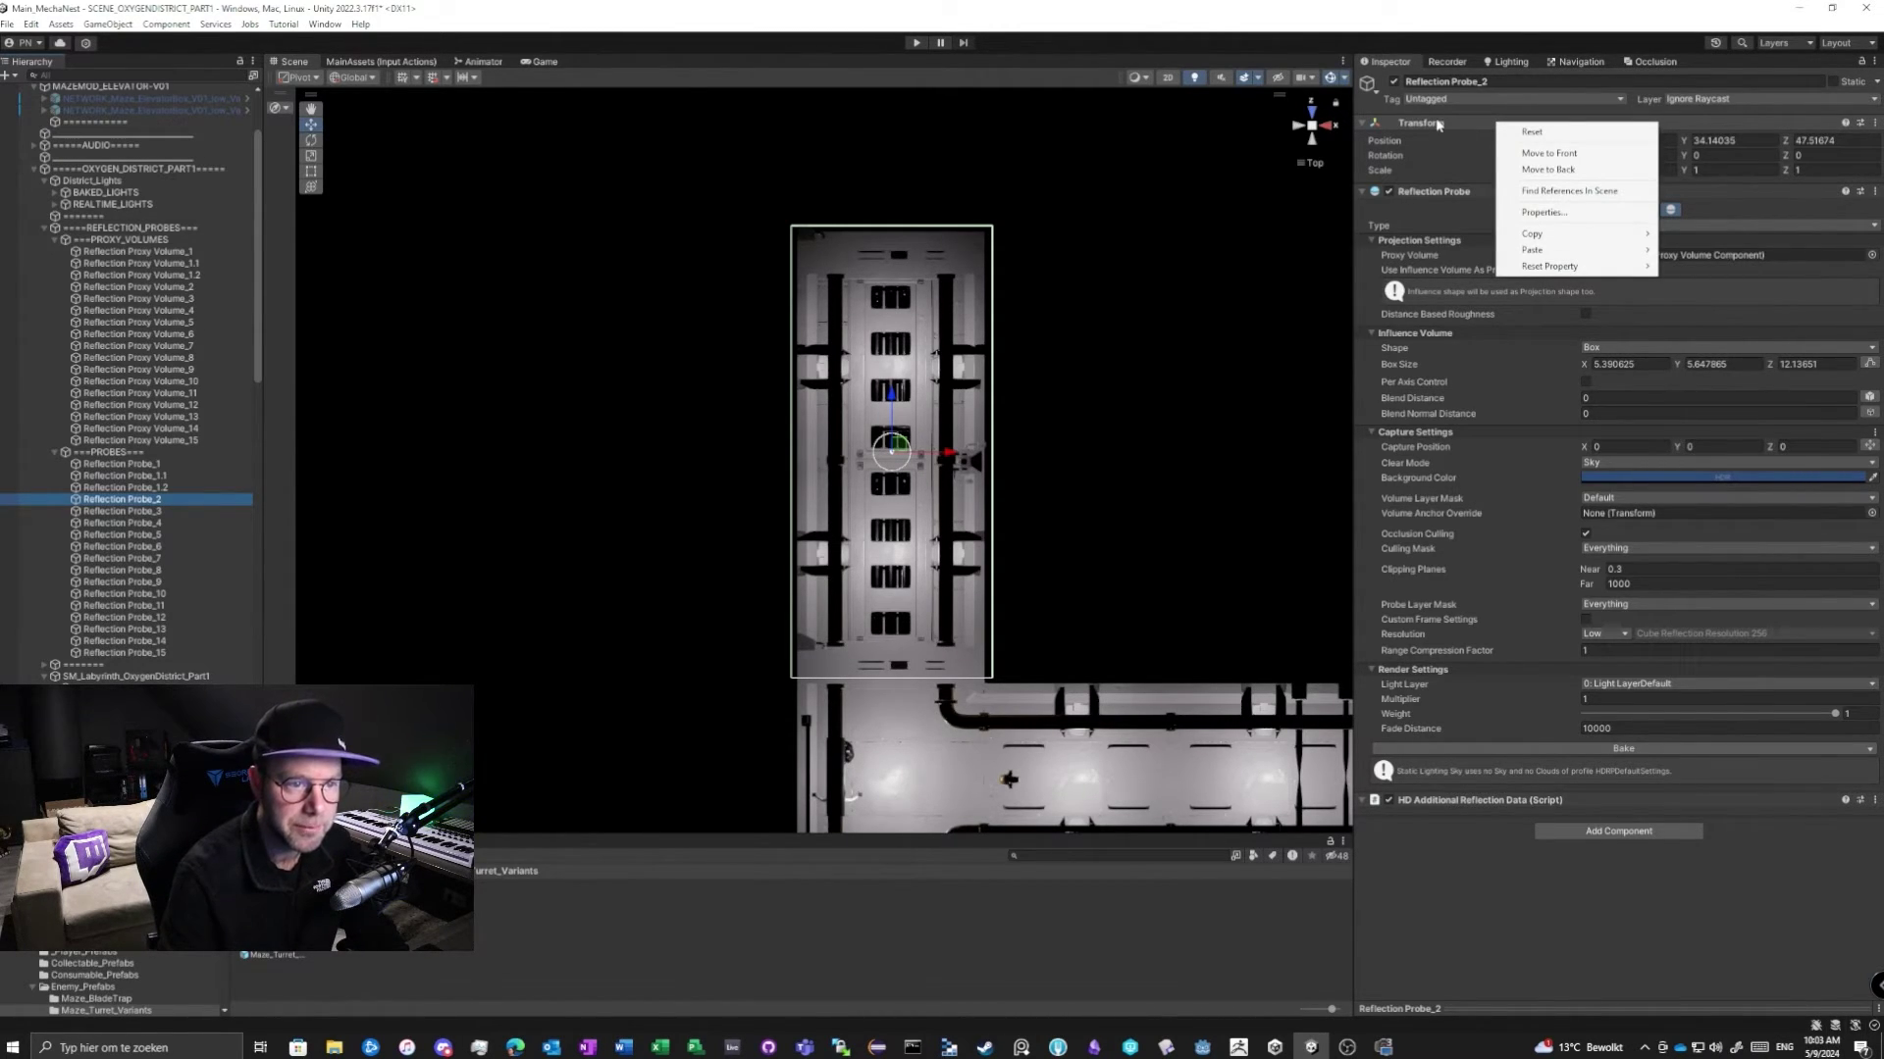
pyautogui.moveTo(1608, 235)
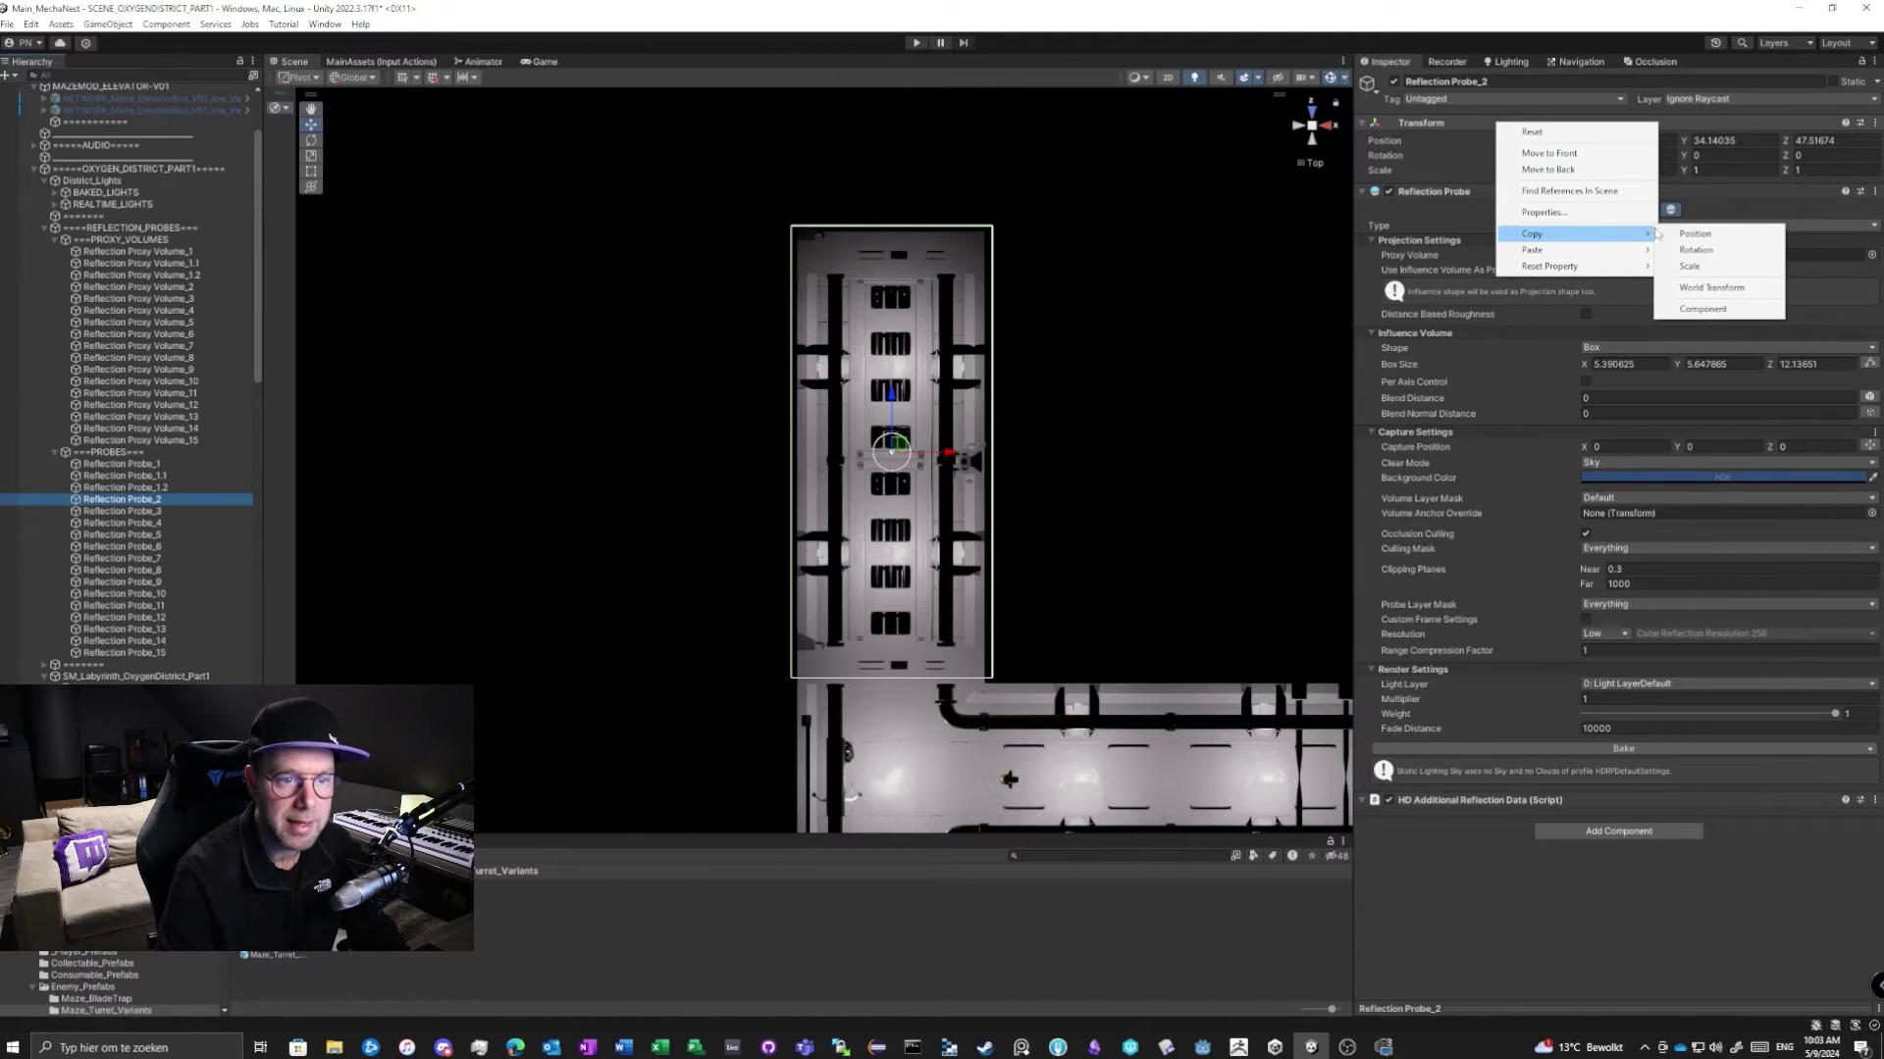
pyautogui.click(1694, 233)
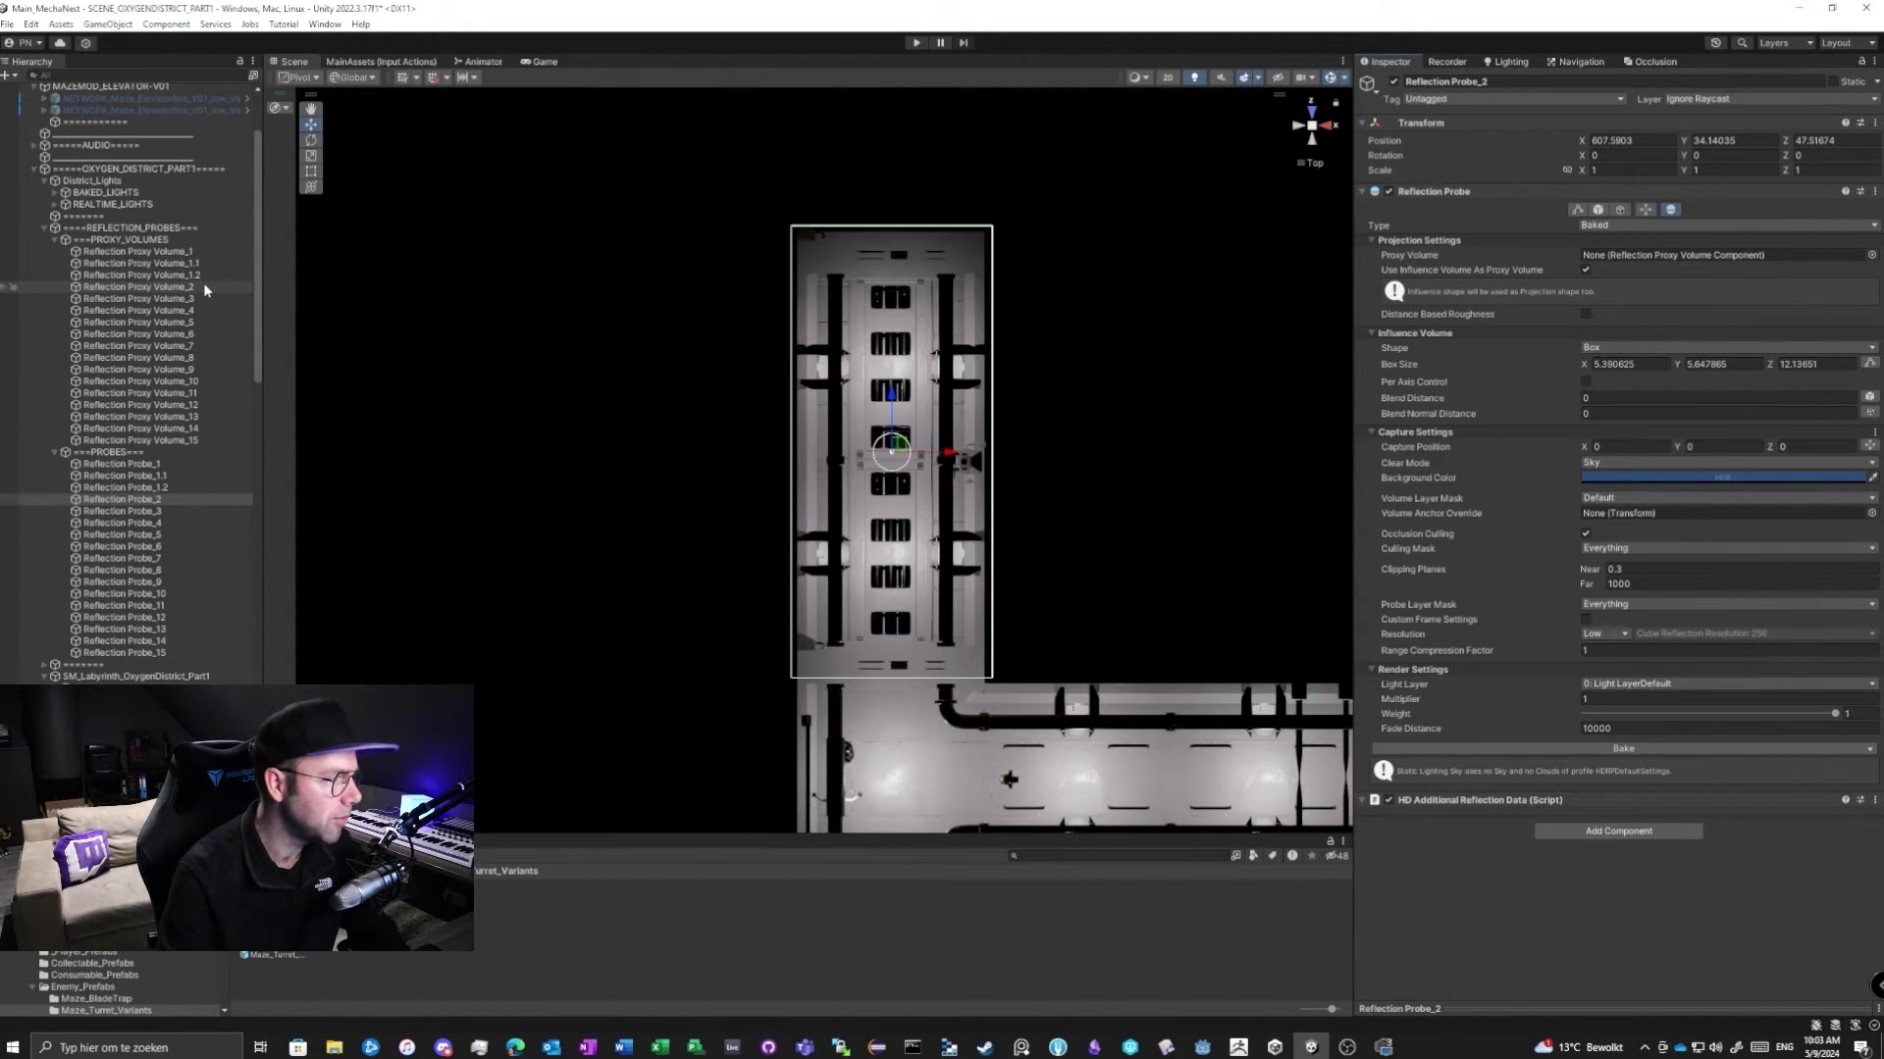
pyautogui.click(205, 287)
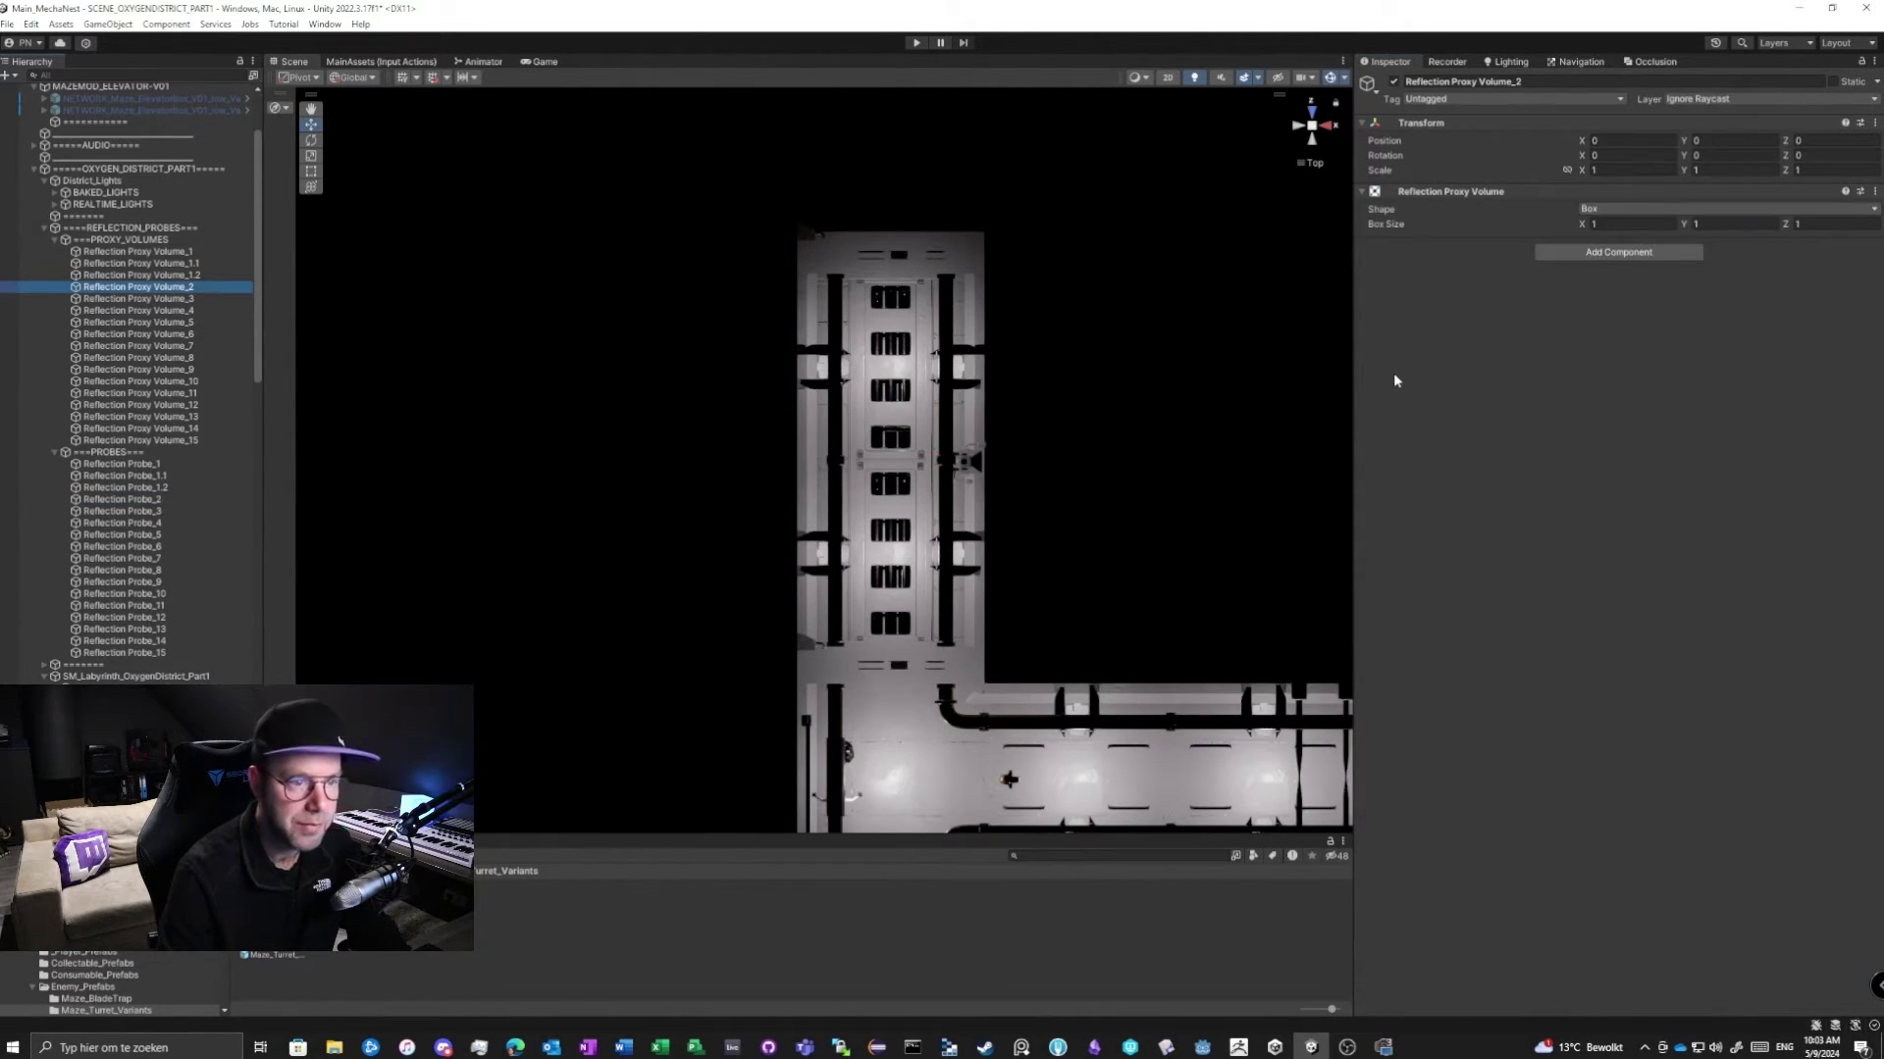
pyautogui.rightClick(1467, 127)
pyautogui.moveTo(1581, 251)
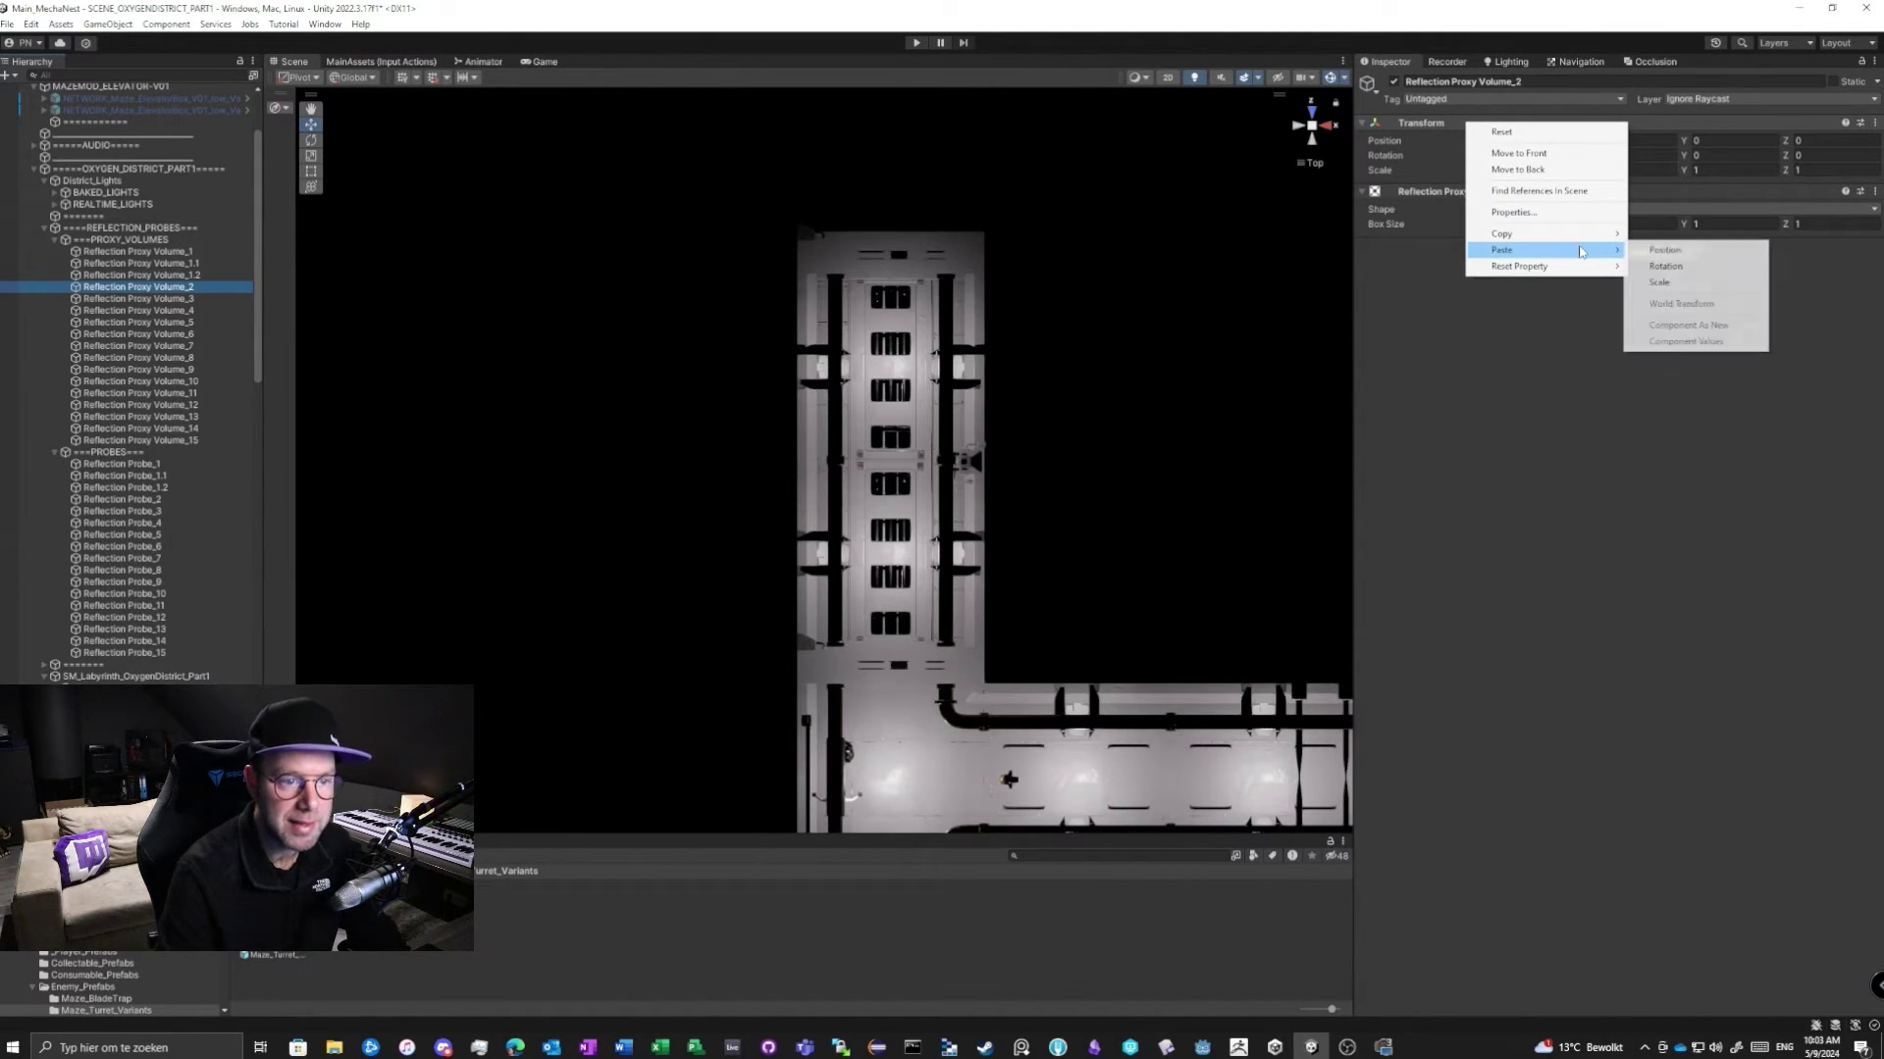
pyautogui.click(1666, 251)
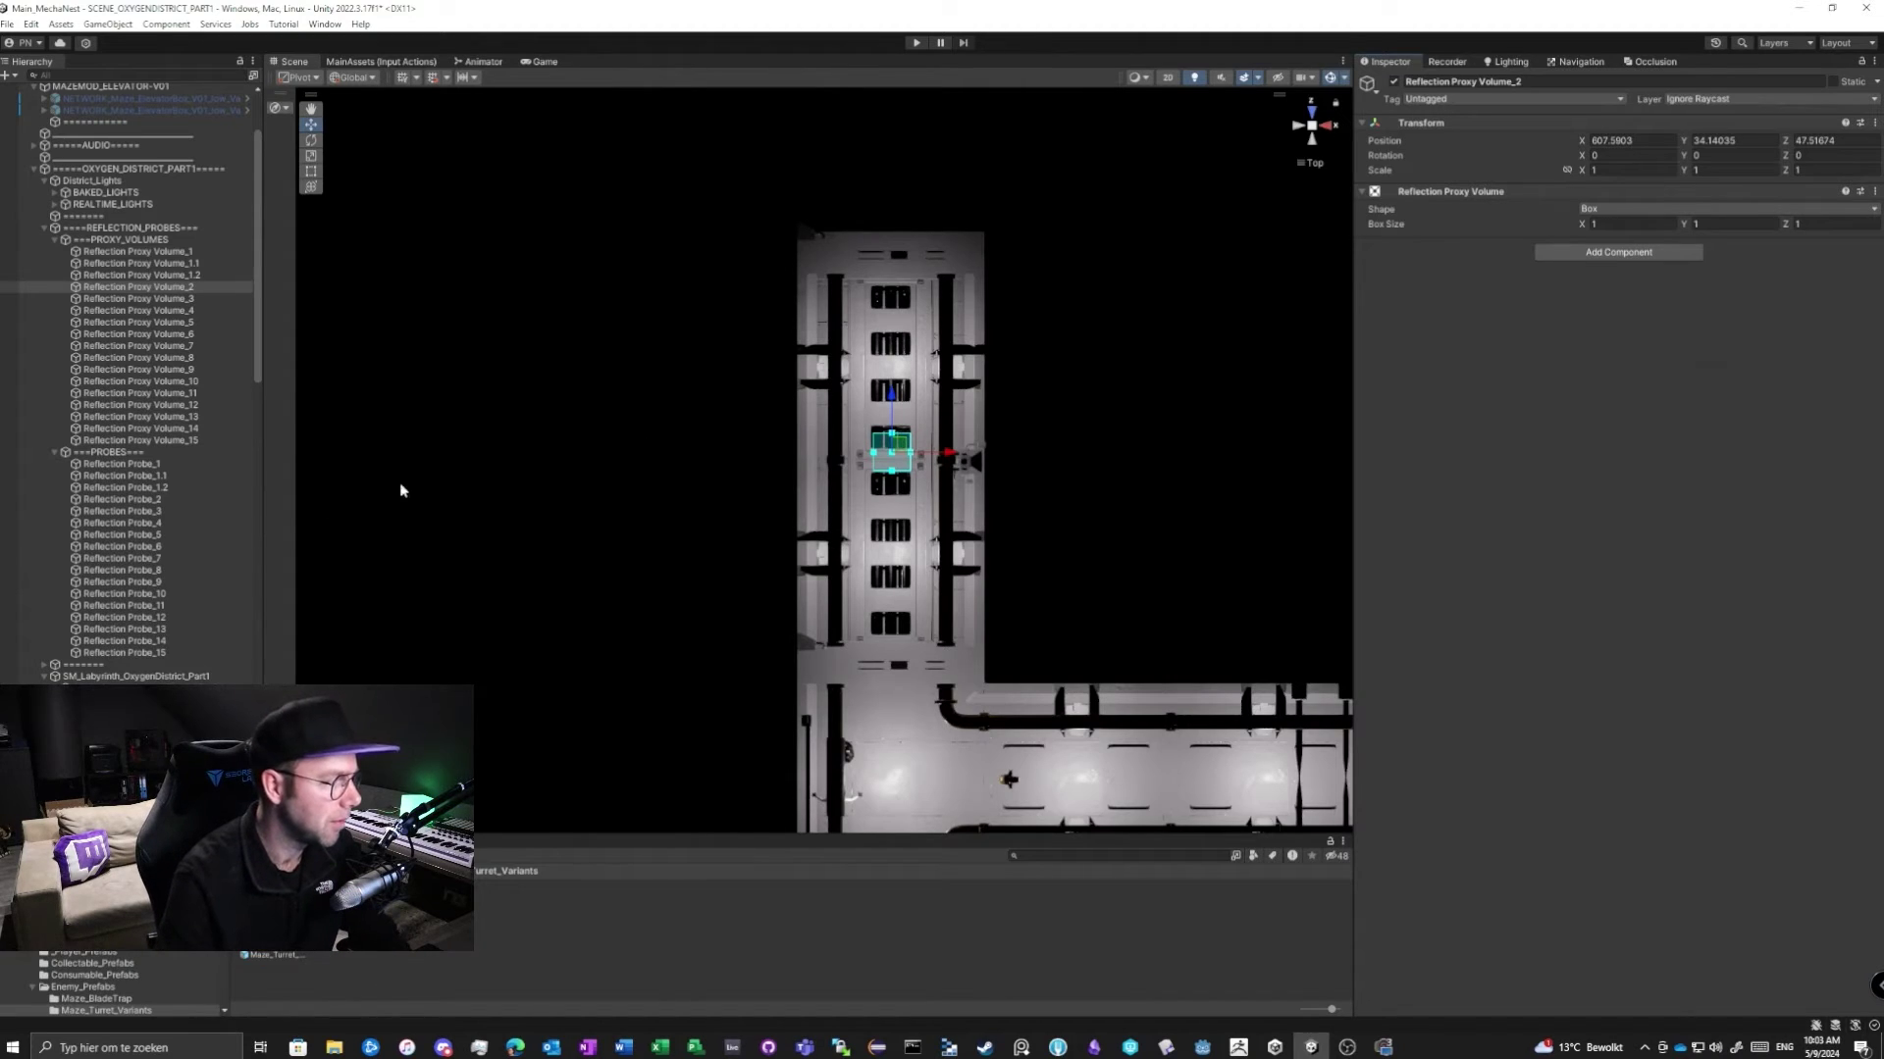
# Copy Reflection Probe_2's influence box size onto Reflection Proxy Volume_2's box size and check its fit around the corridor in 3D.
pyautogui.click(186, 501)
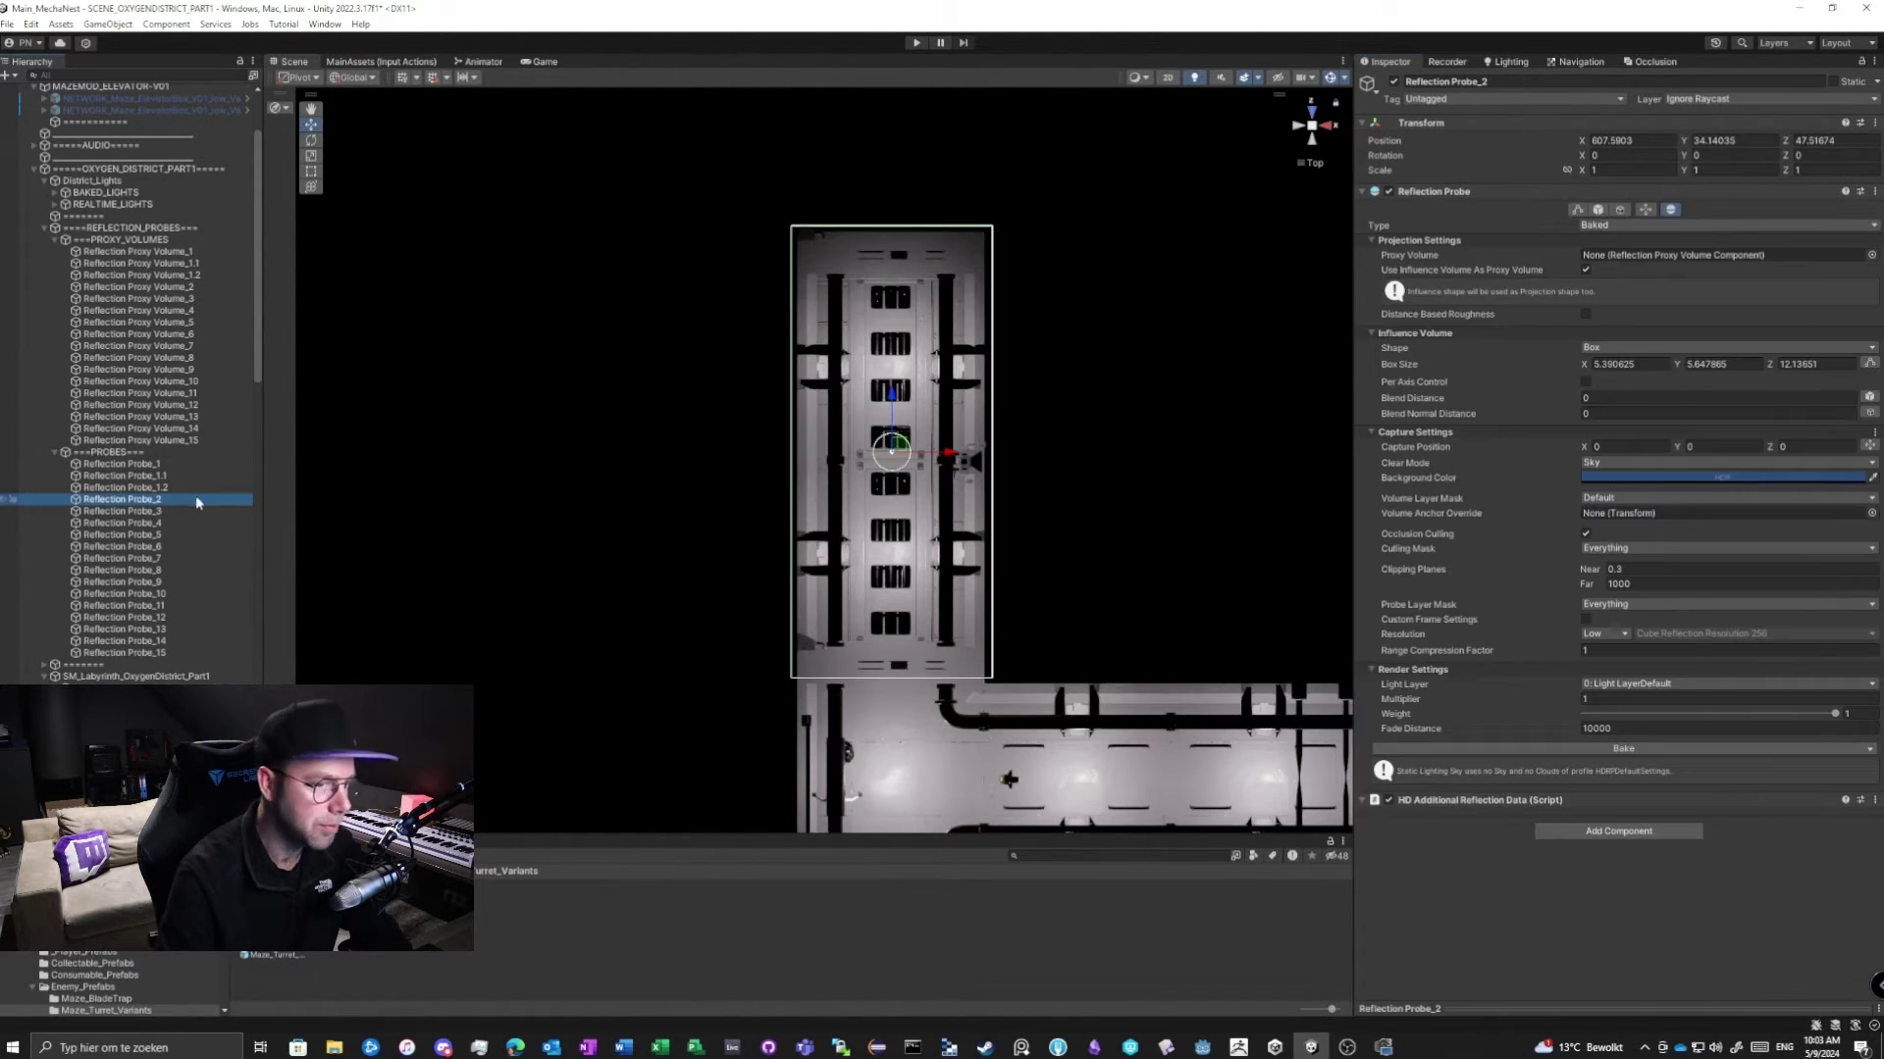
pyautogui.click(1401, 367)
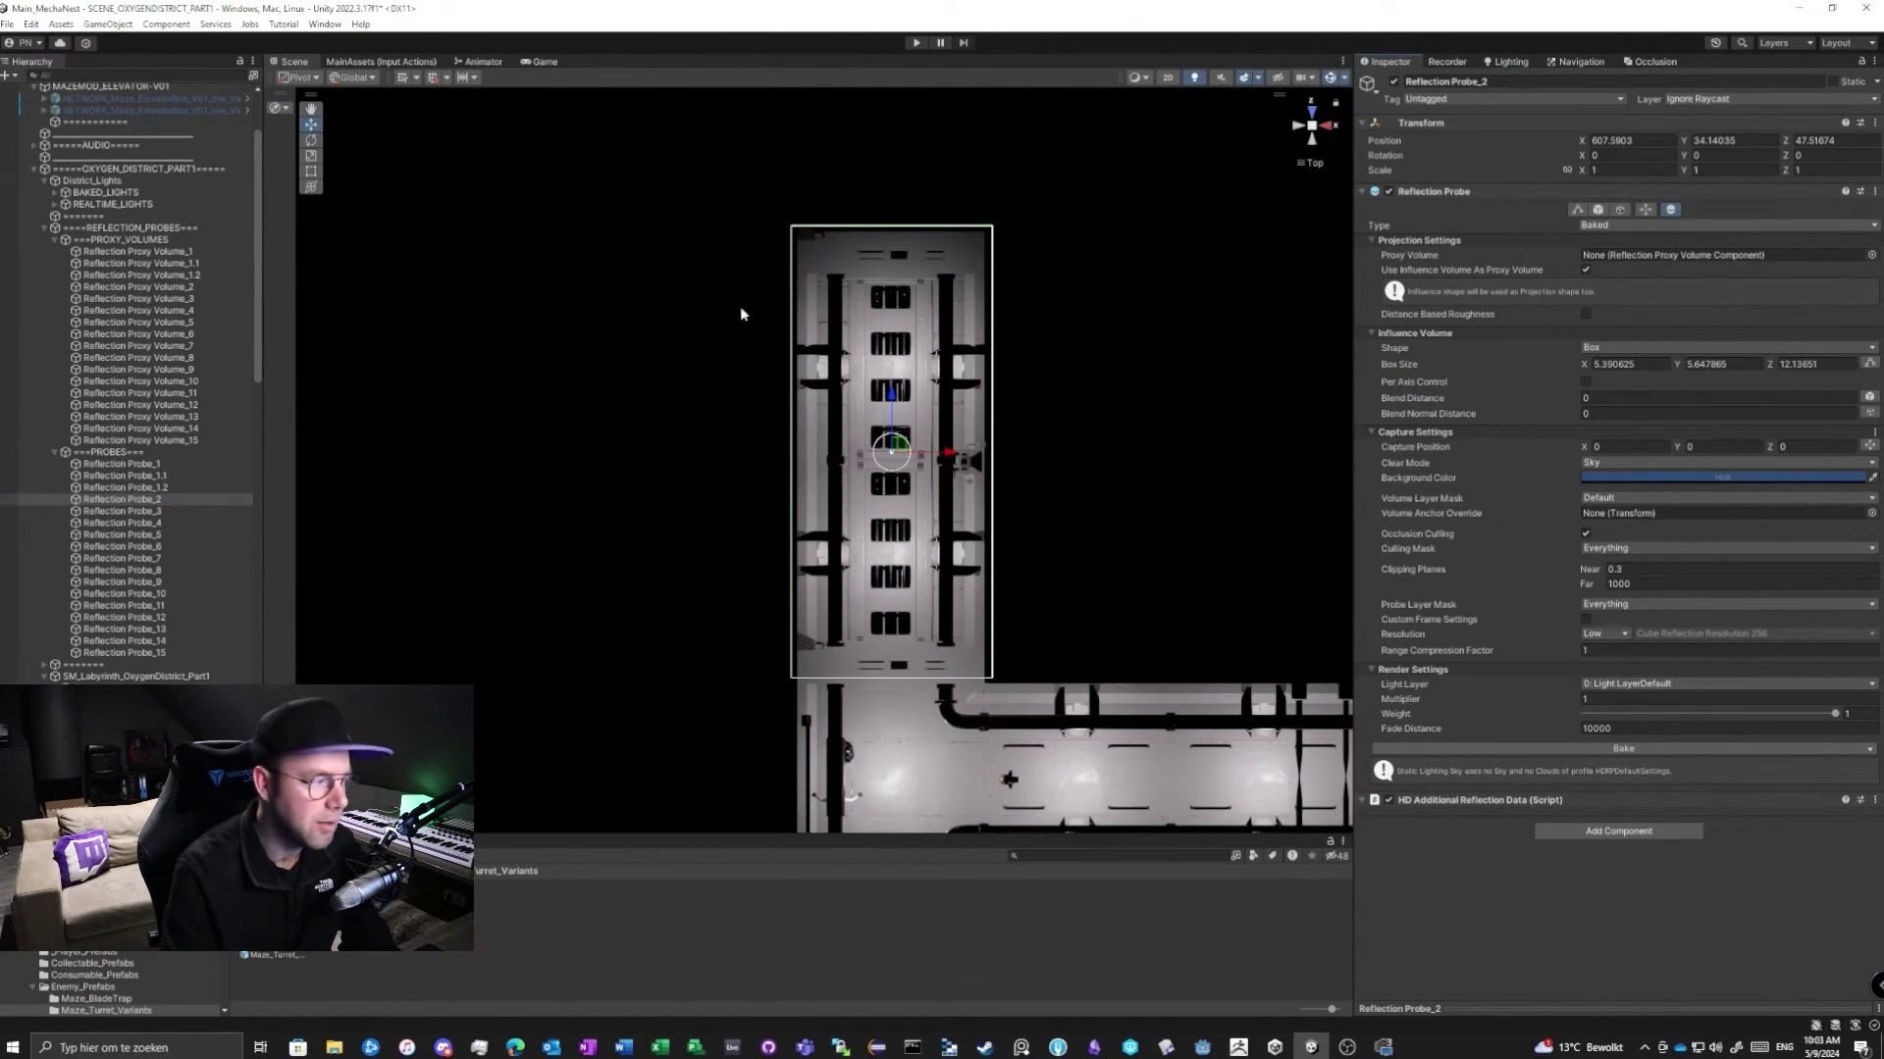
pyautogui.click(166, 288)
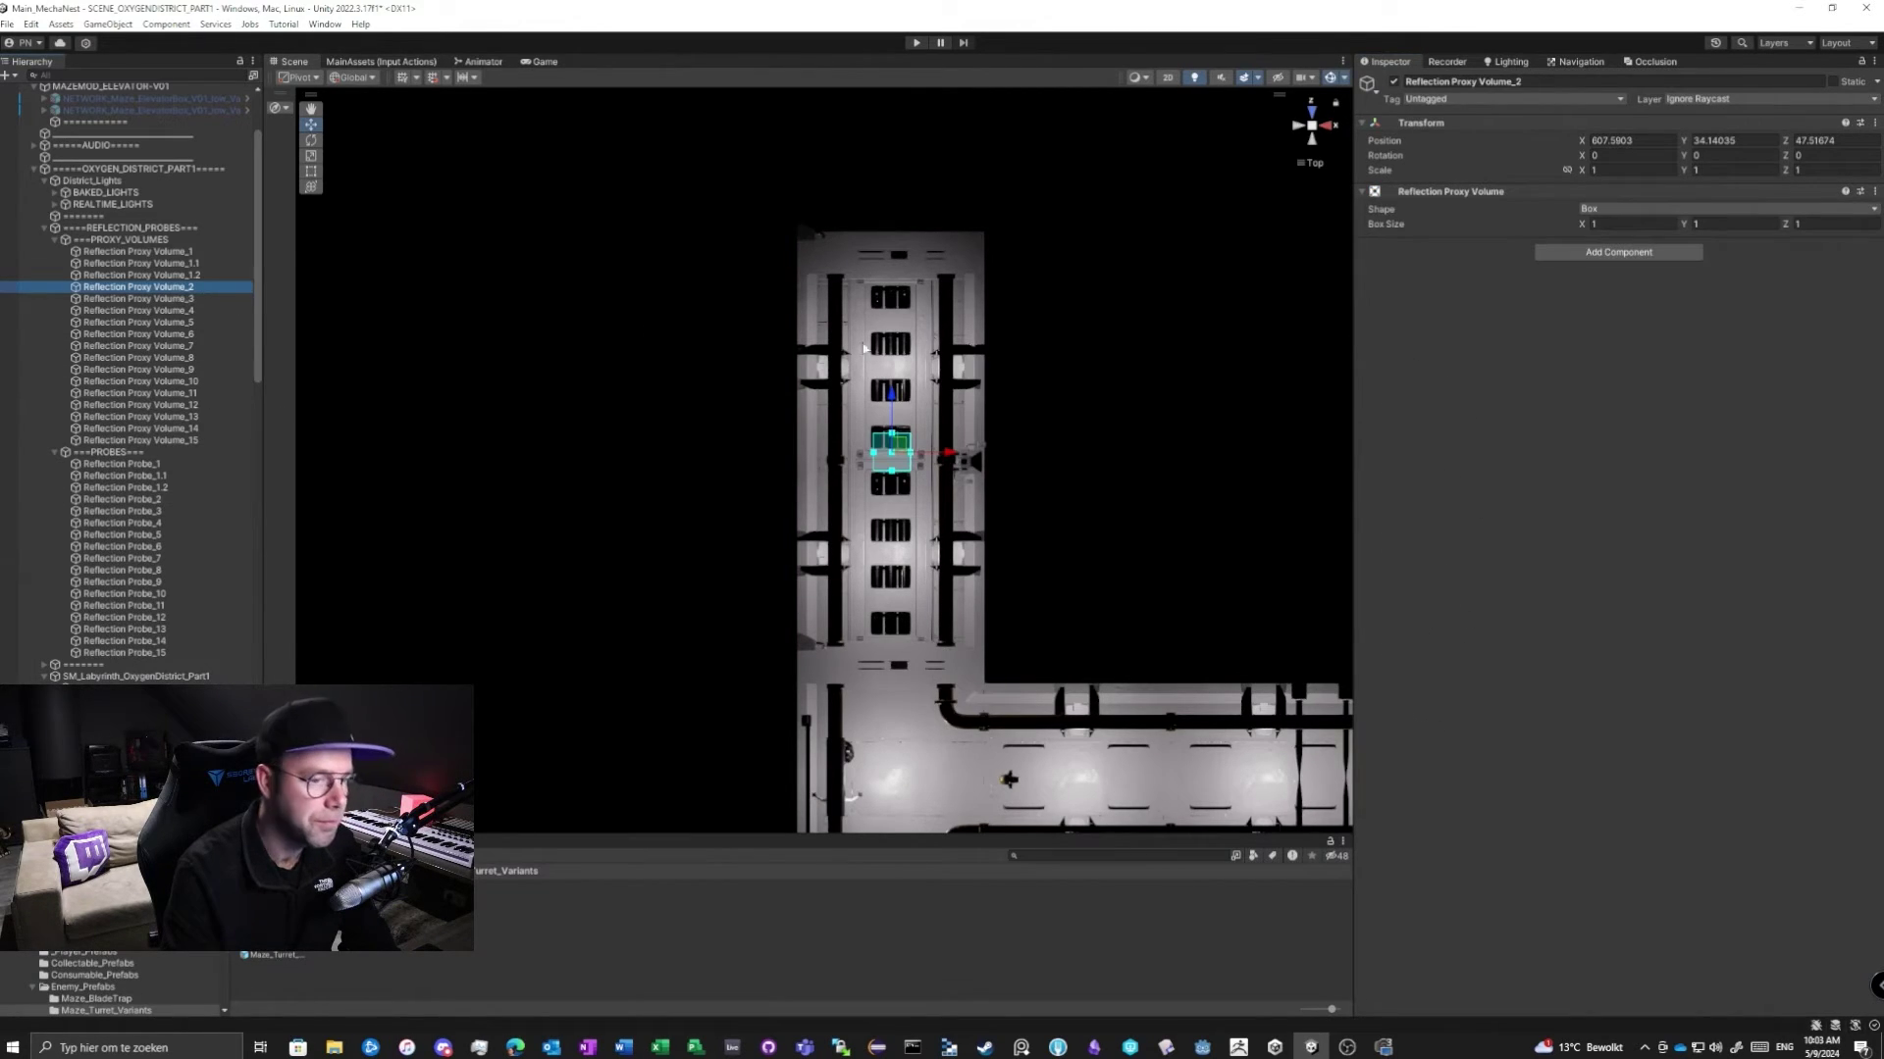
pyautogui.rightClick(1386, 225)
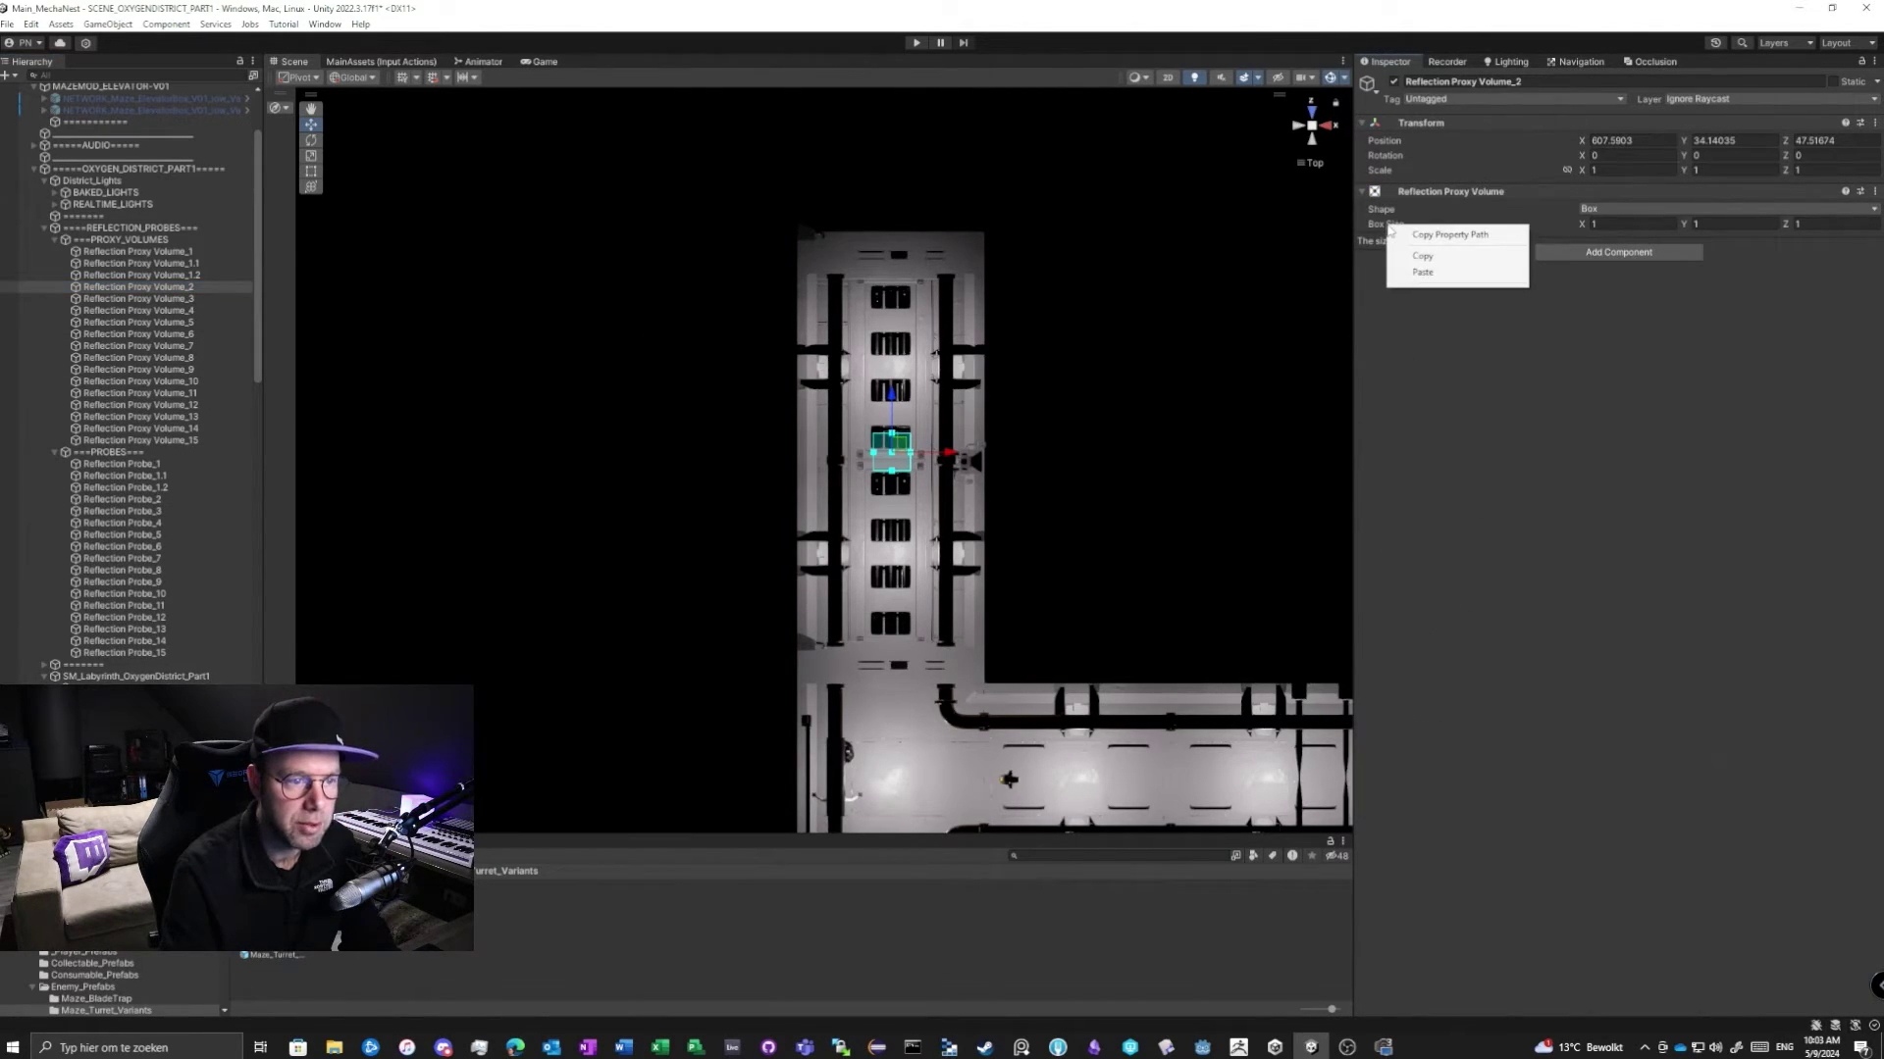
pyautogui.click(1425, 272)
pyautogui.keyDown('alt'); pyautogui.moveTo(1265, 304); pyautogui.dragTo(1707, 491); pyautogui.keyUp('alt')
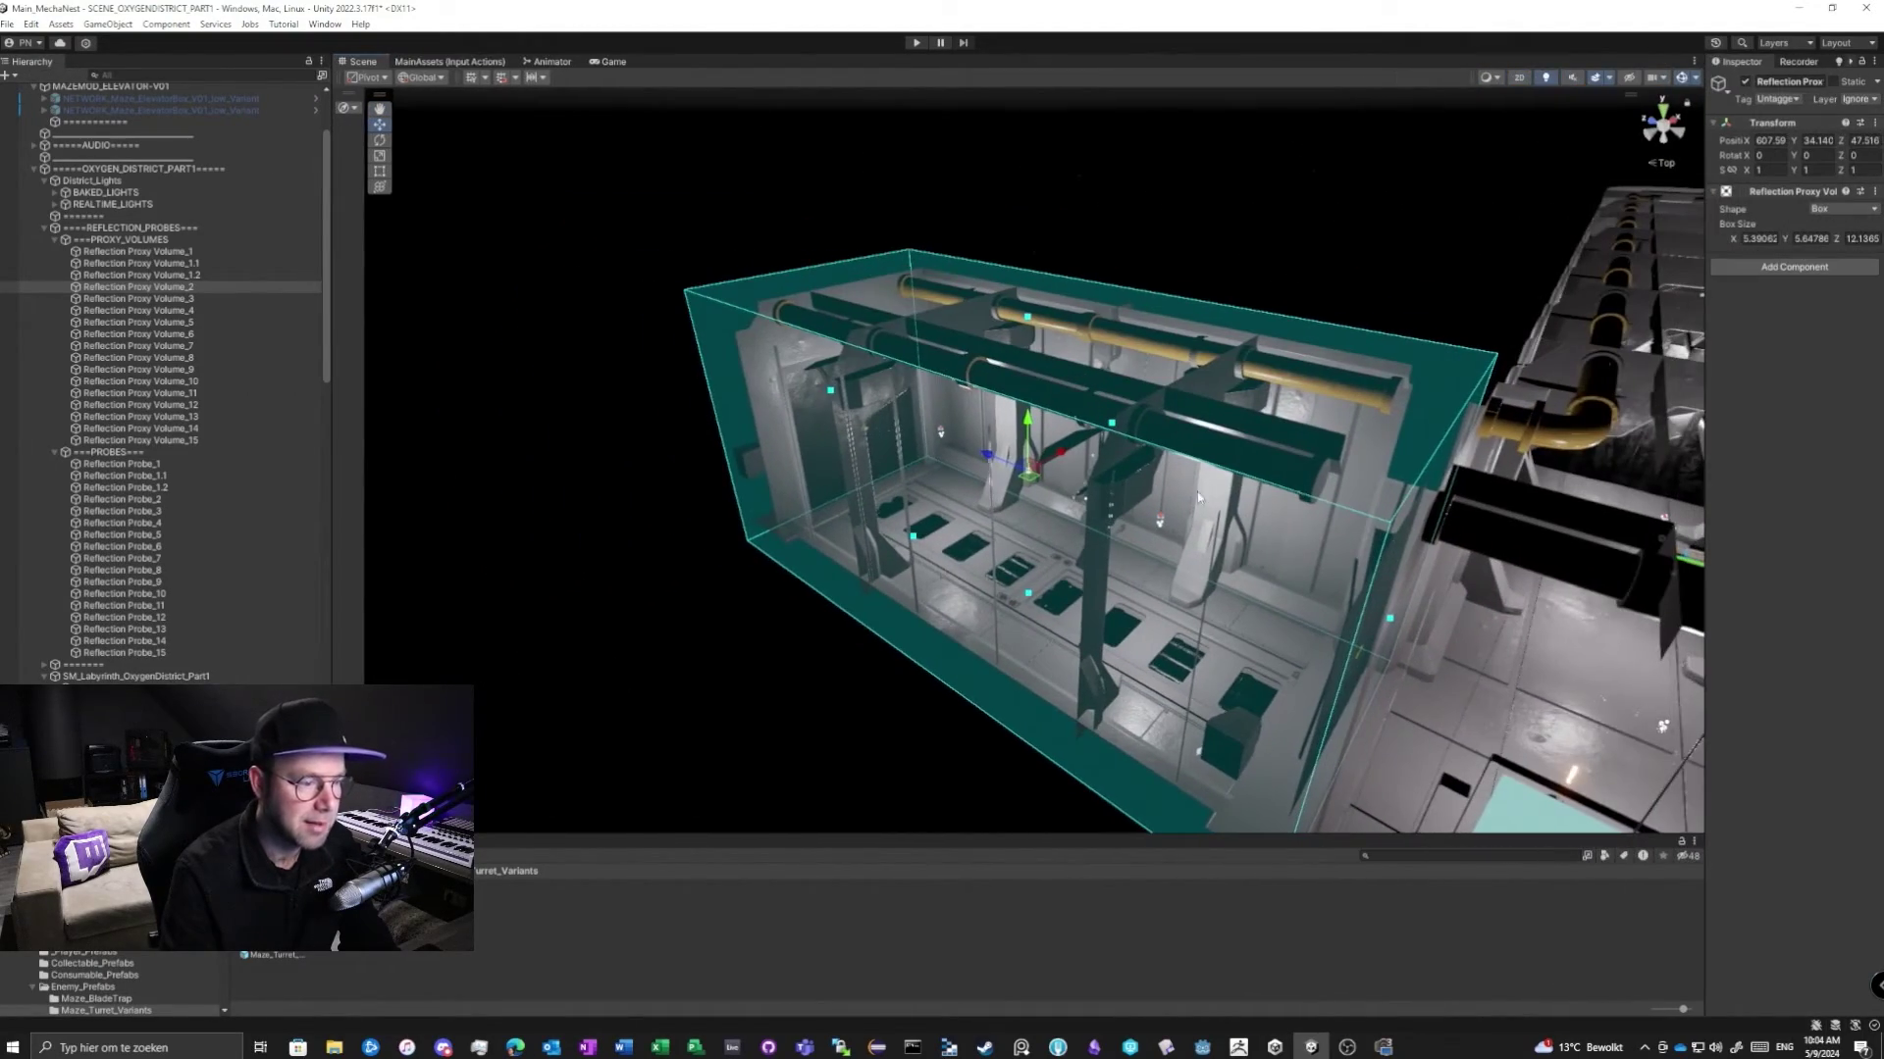
pyautogui.keyDown('alt'); pyautogui.moveTo(1200, 490); pyautogui.dragTo(1056, 474); pyautogui.keyUp('alt')
pyautogui.keyDown('alt'); pyautogui.moveTo(1091, 534); pyautogui.dragTo(687, 529); pyautogui.keyUp('alt')
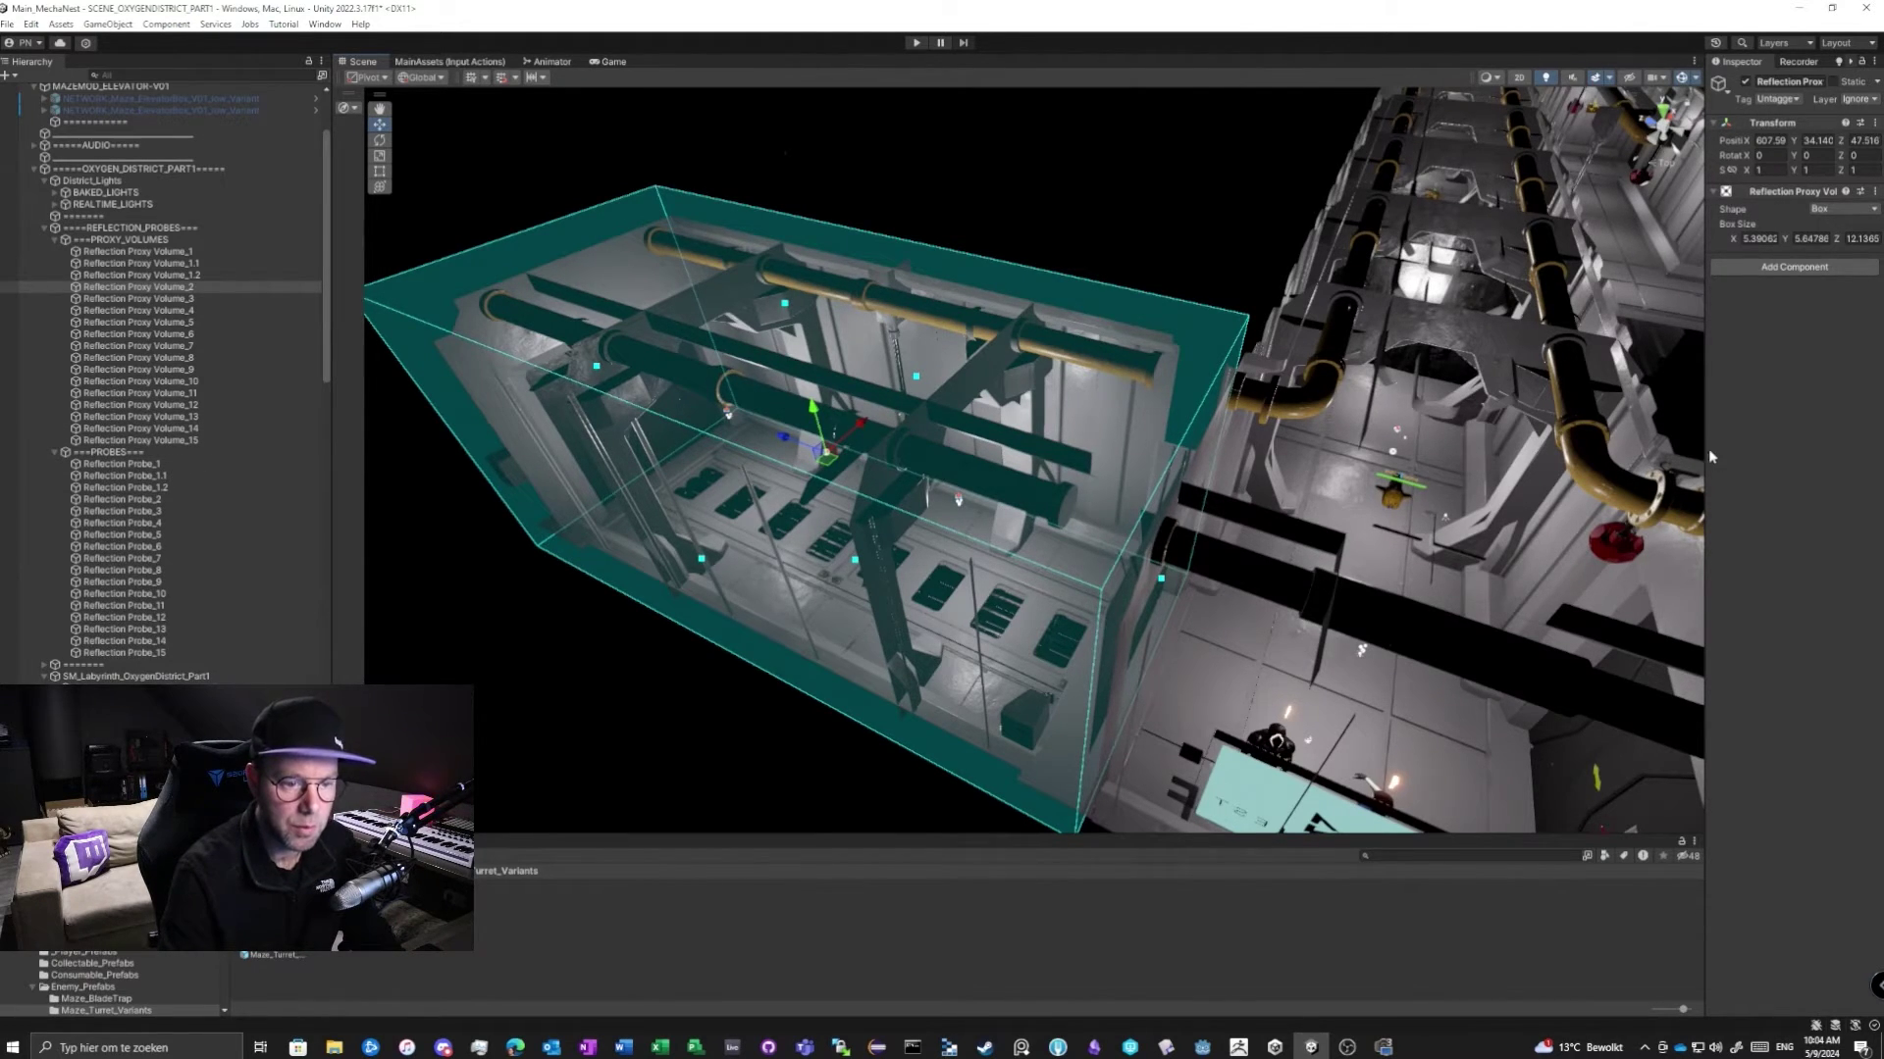
# Assign Reflection Proxy Volume_2 to the Light layer.
pyautogui.moveTo(1706, 447); pyautogui.dragTo(1548, 427)
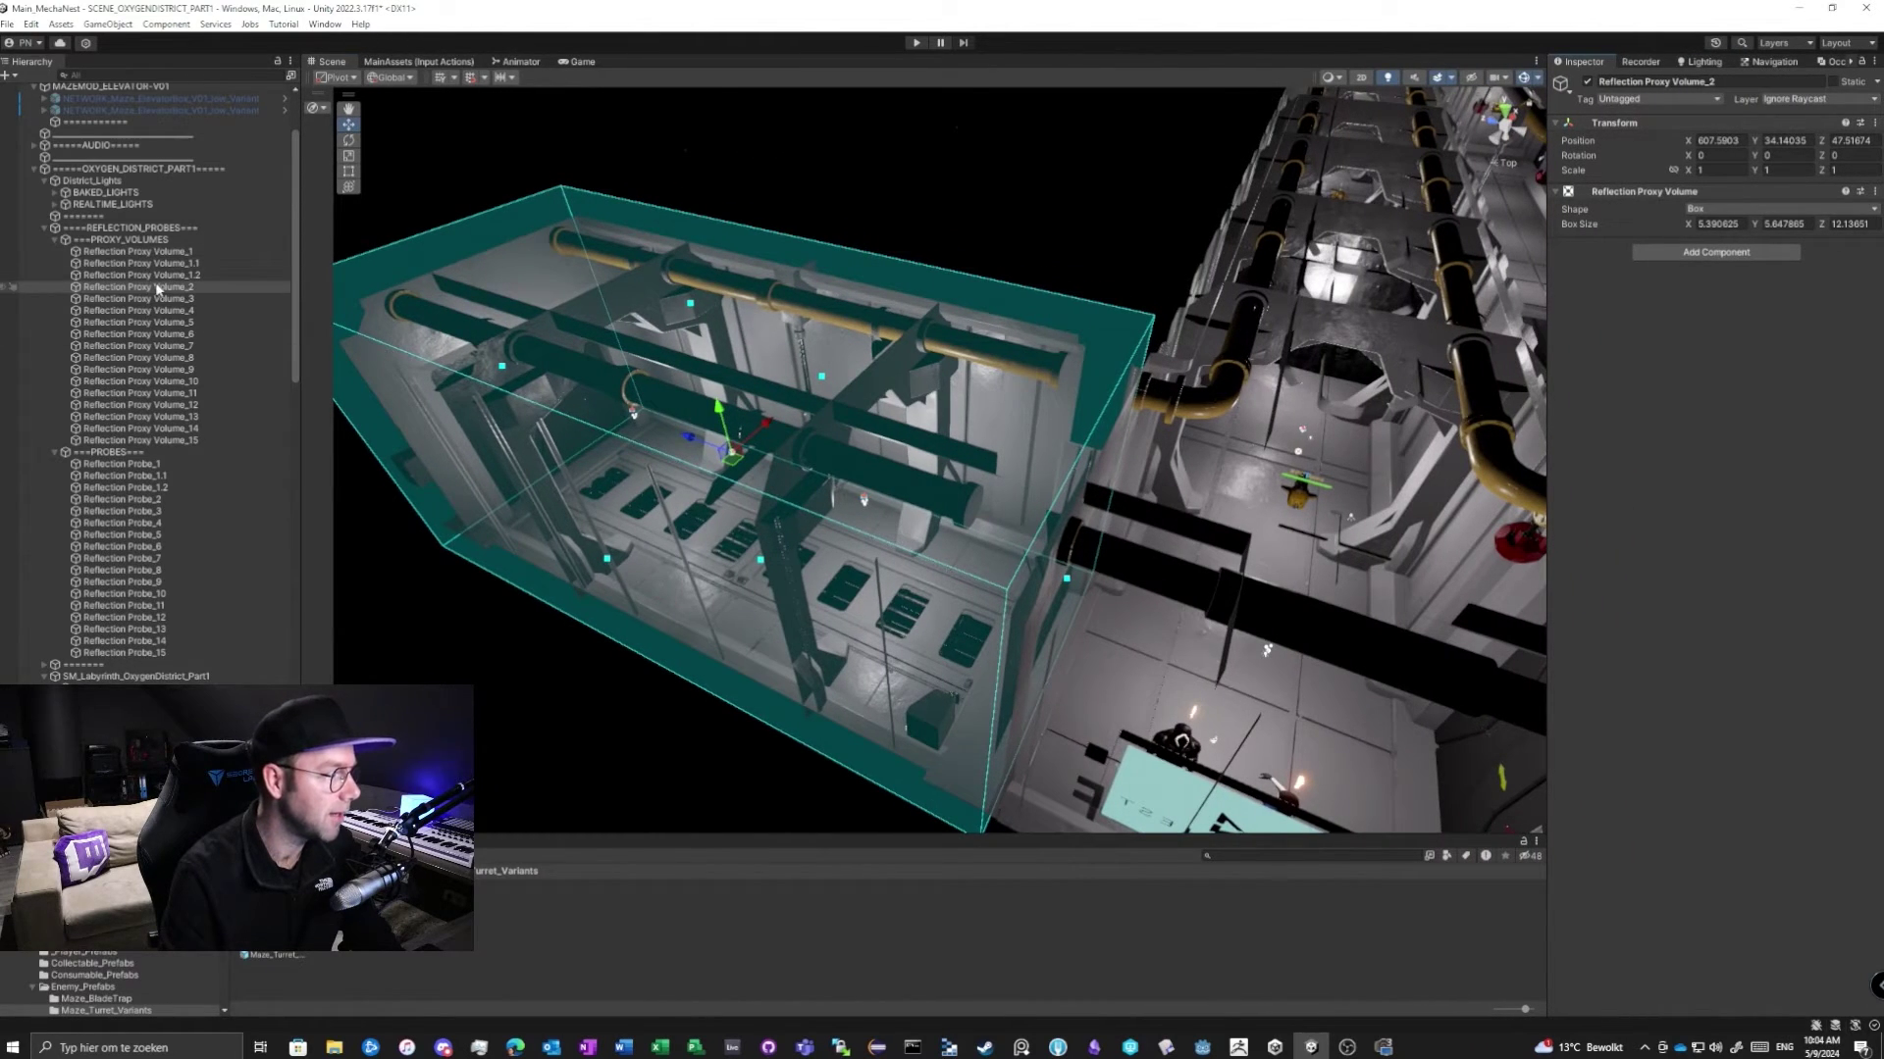
pyautogui.click(1797, 101)
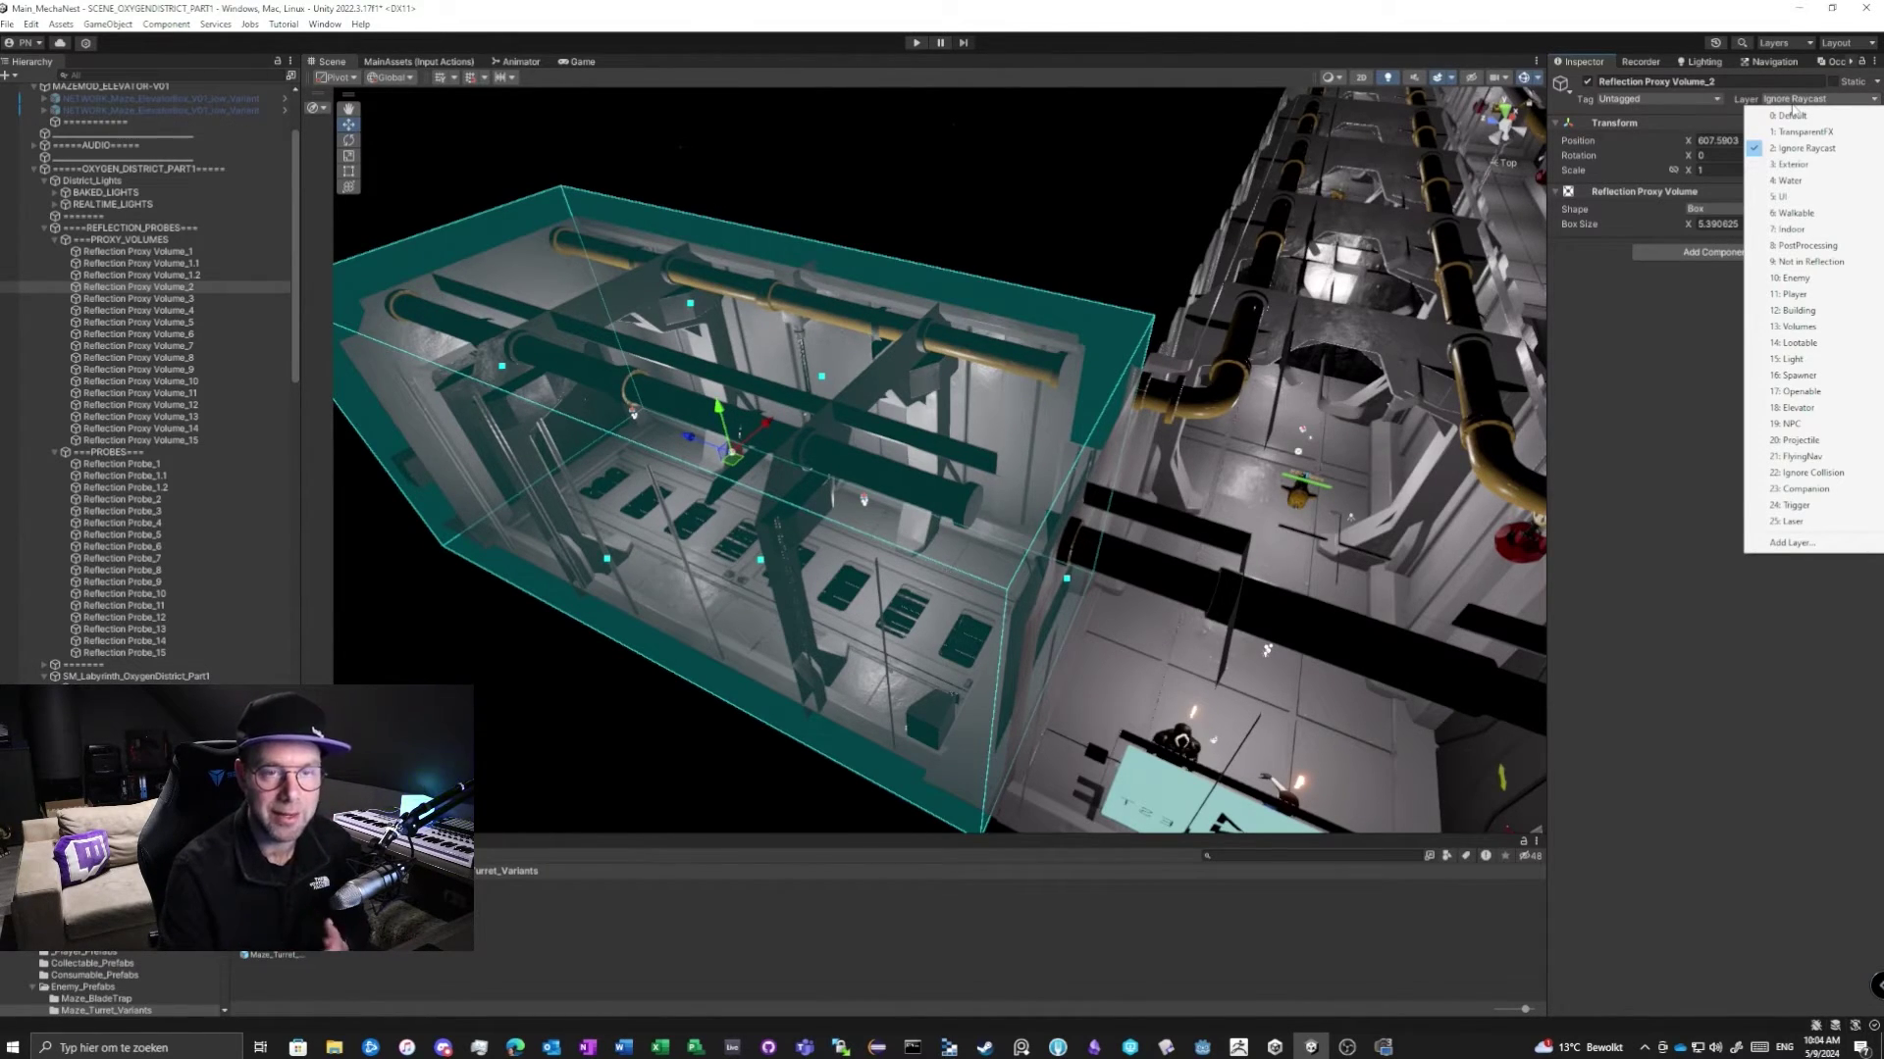
pyautogui.click(1820, 360)
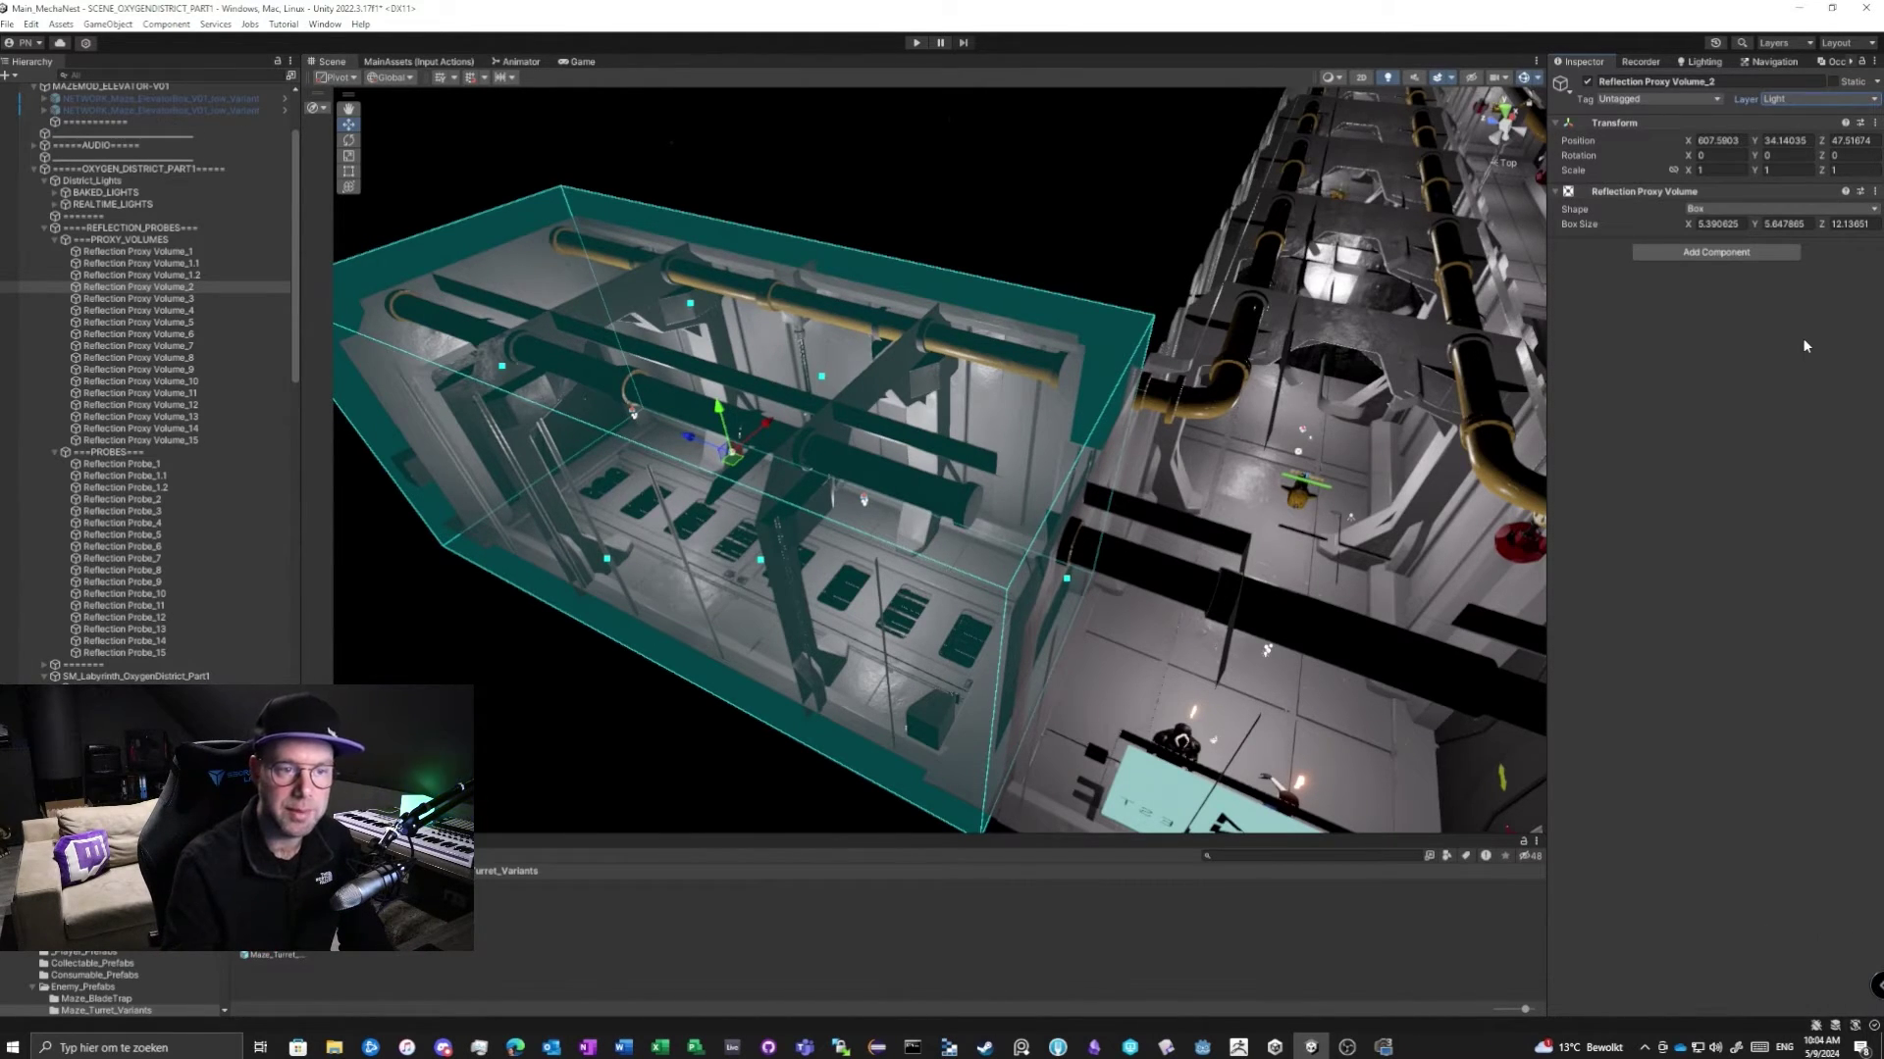
# Assign Reflection Proxy Volume_2 as the proxy volume of Reflection Probe_2 and enable Distance Based Roughness.
pyautogui.click(174, 500)
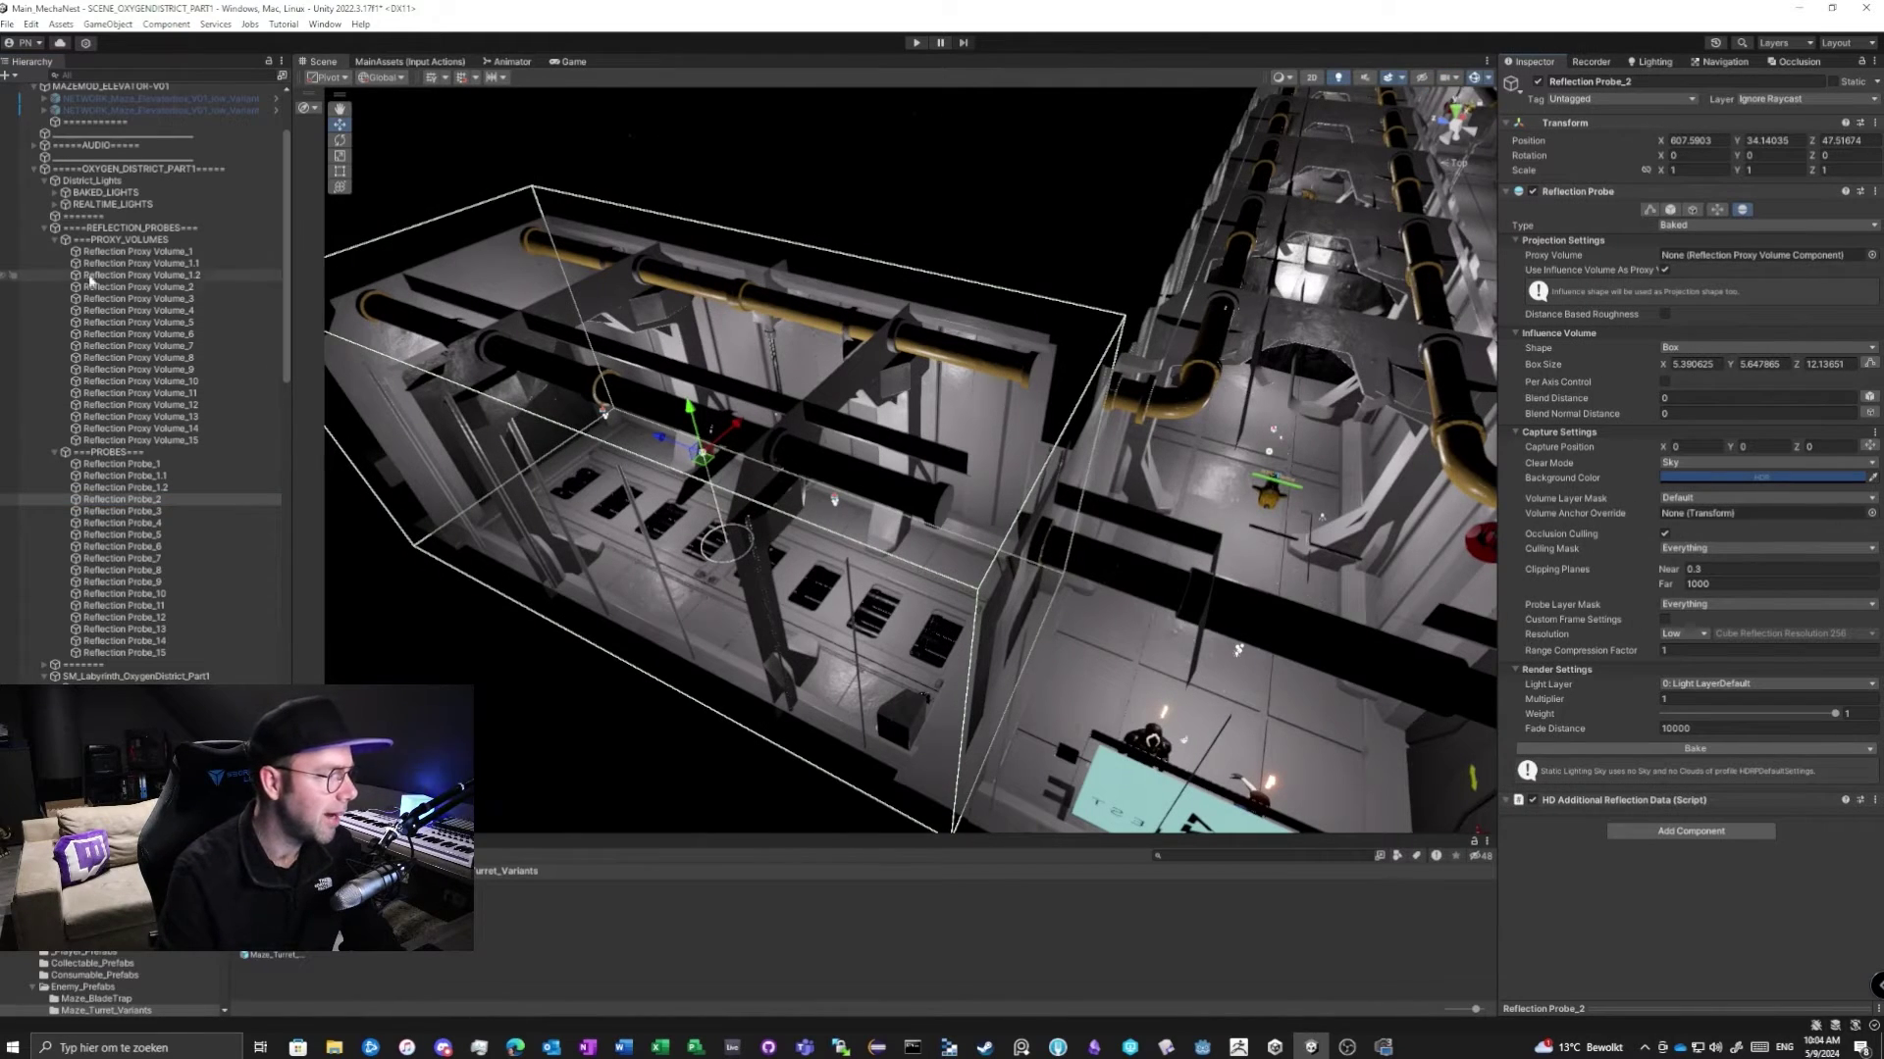
pyautogui.moveTo(141, 291); pyautogui.dragTo(1683, 258)
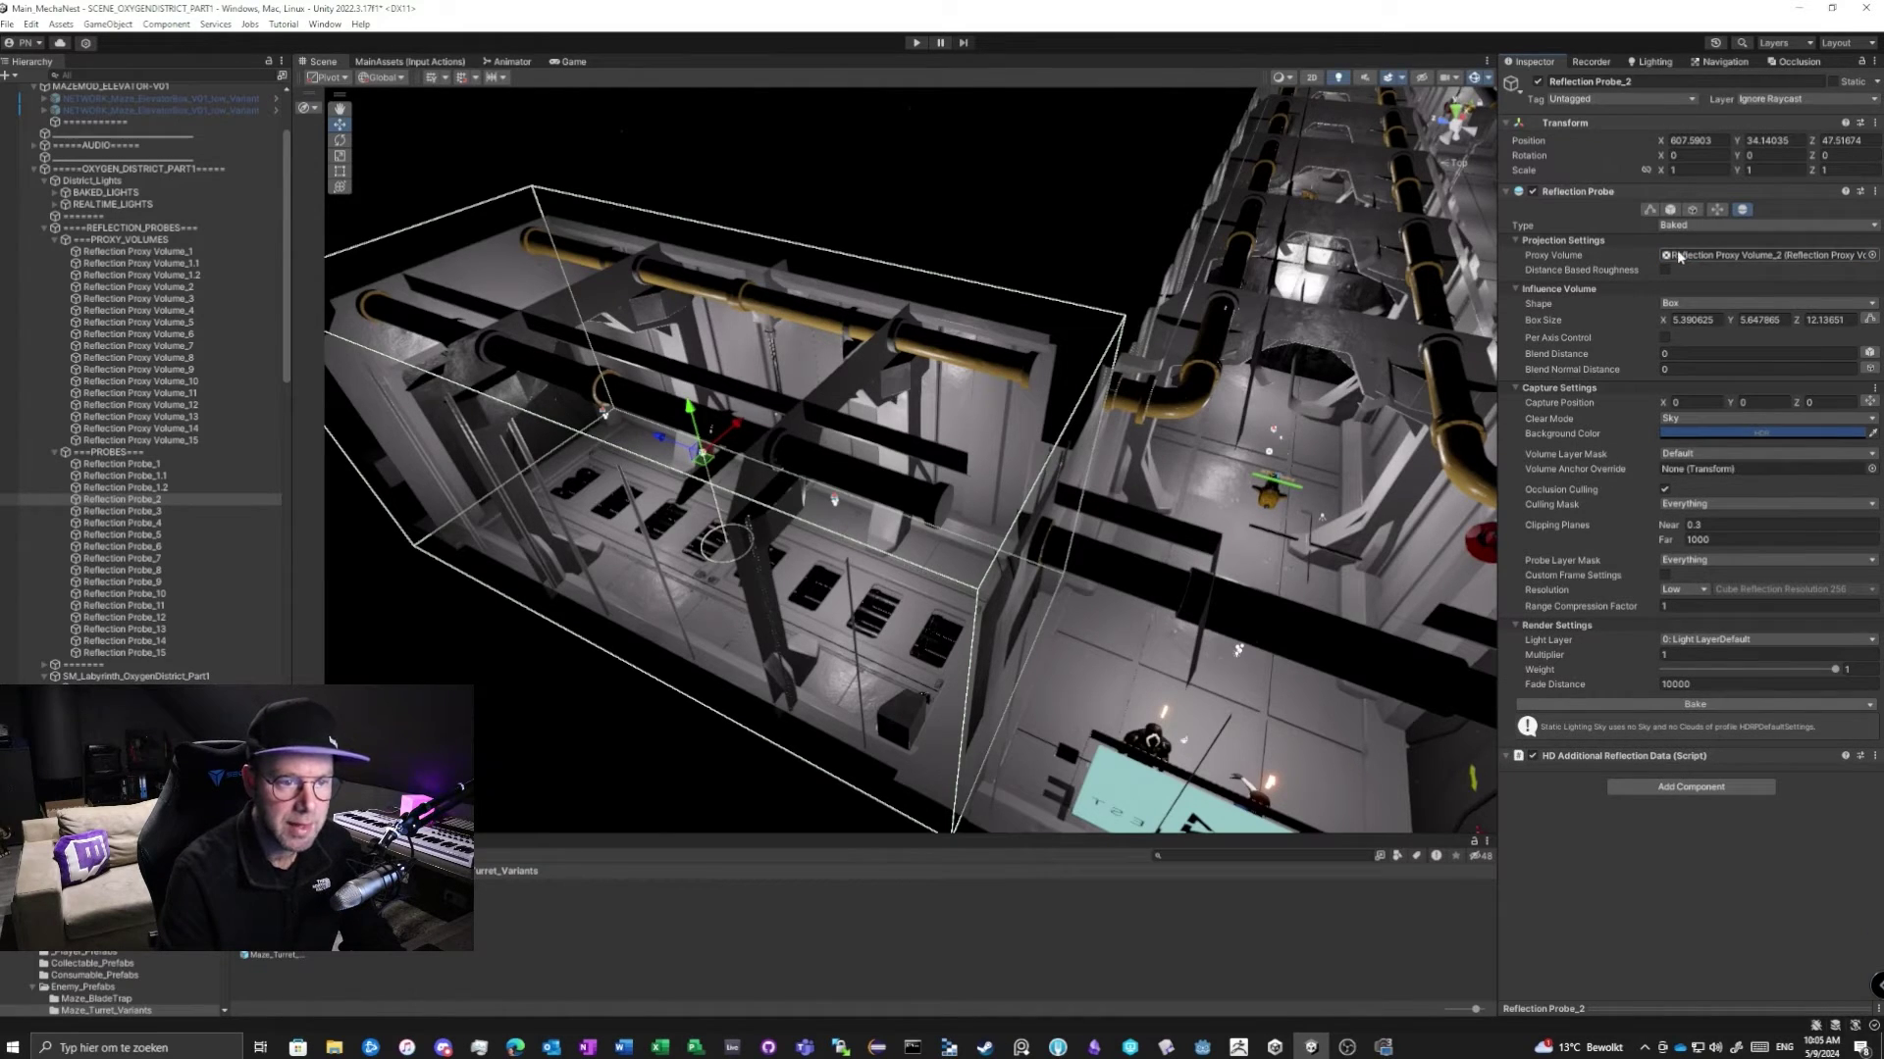
pyautogui.moveTo(1564, 269)
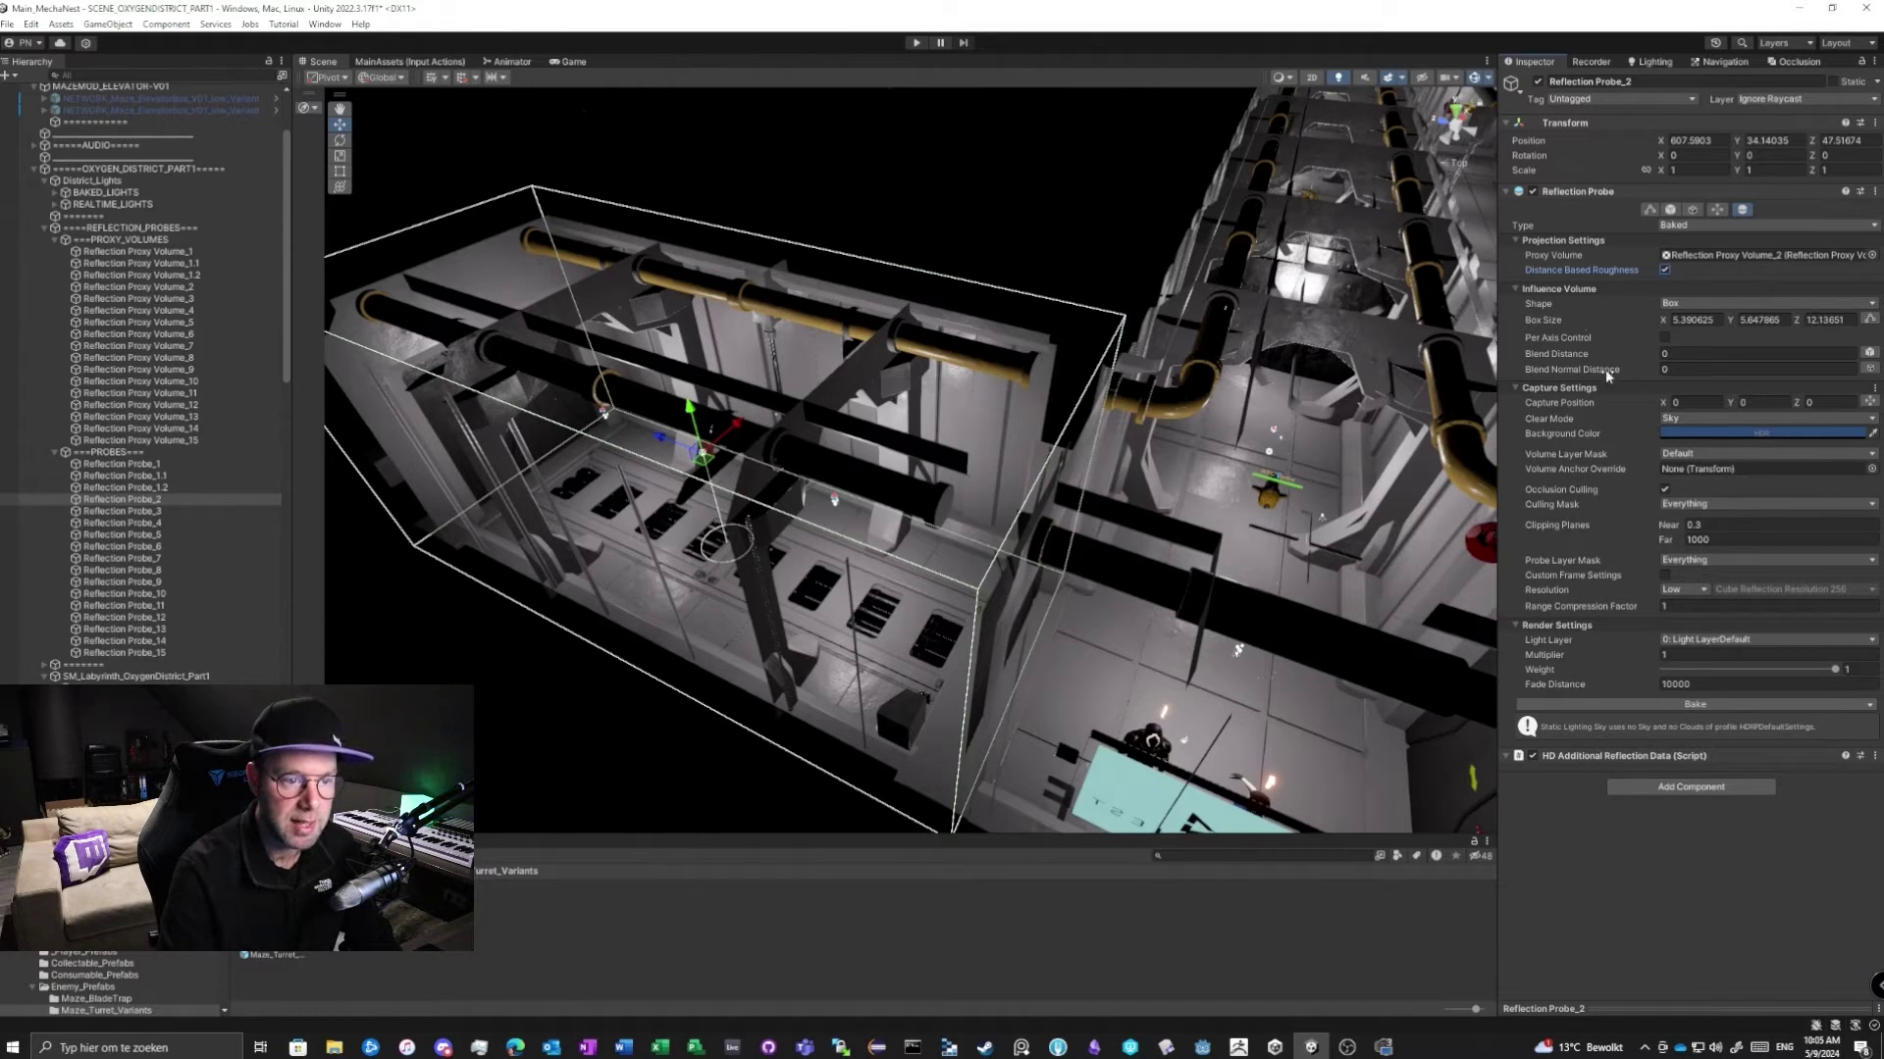
# Review the blend distances of Reflection Probe_2 and collapse its Influence Volume settings.
pyautogui.click(1671, 356)
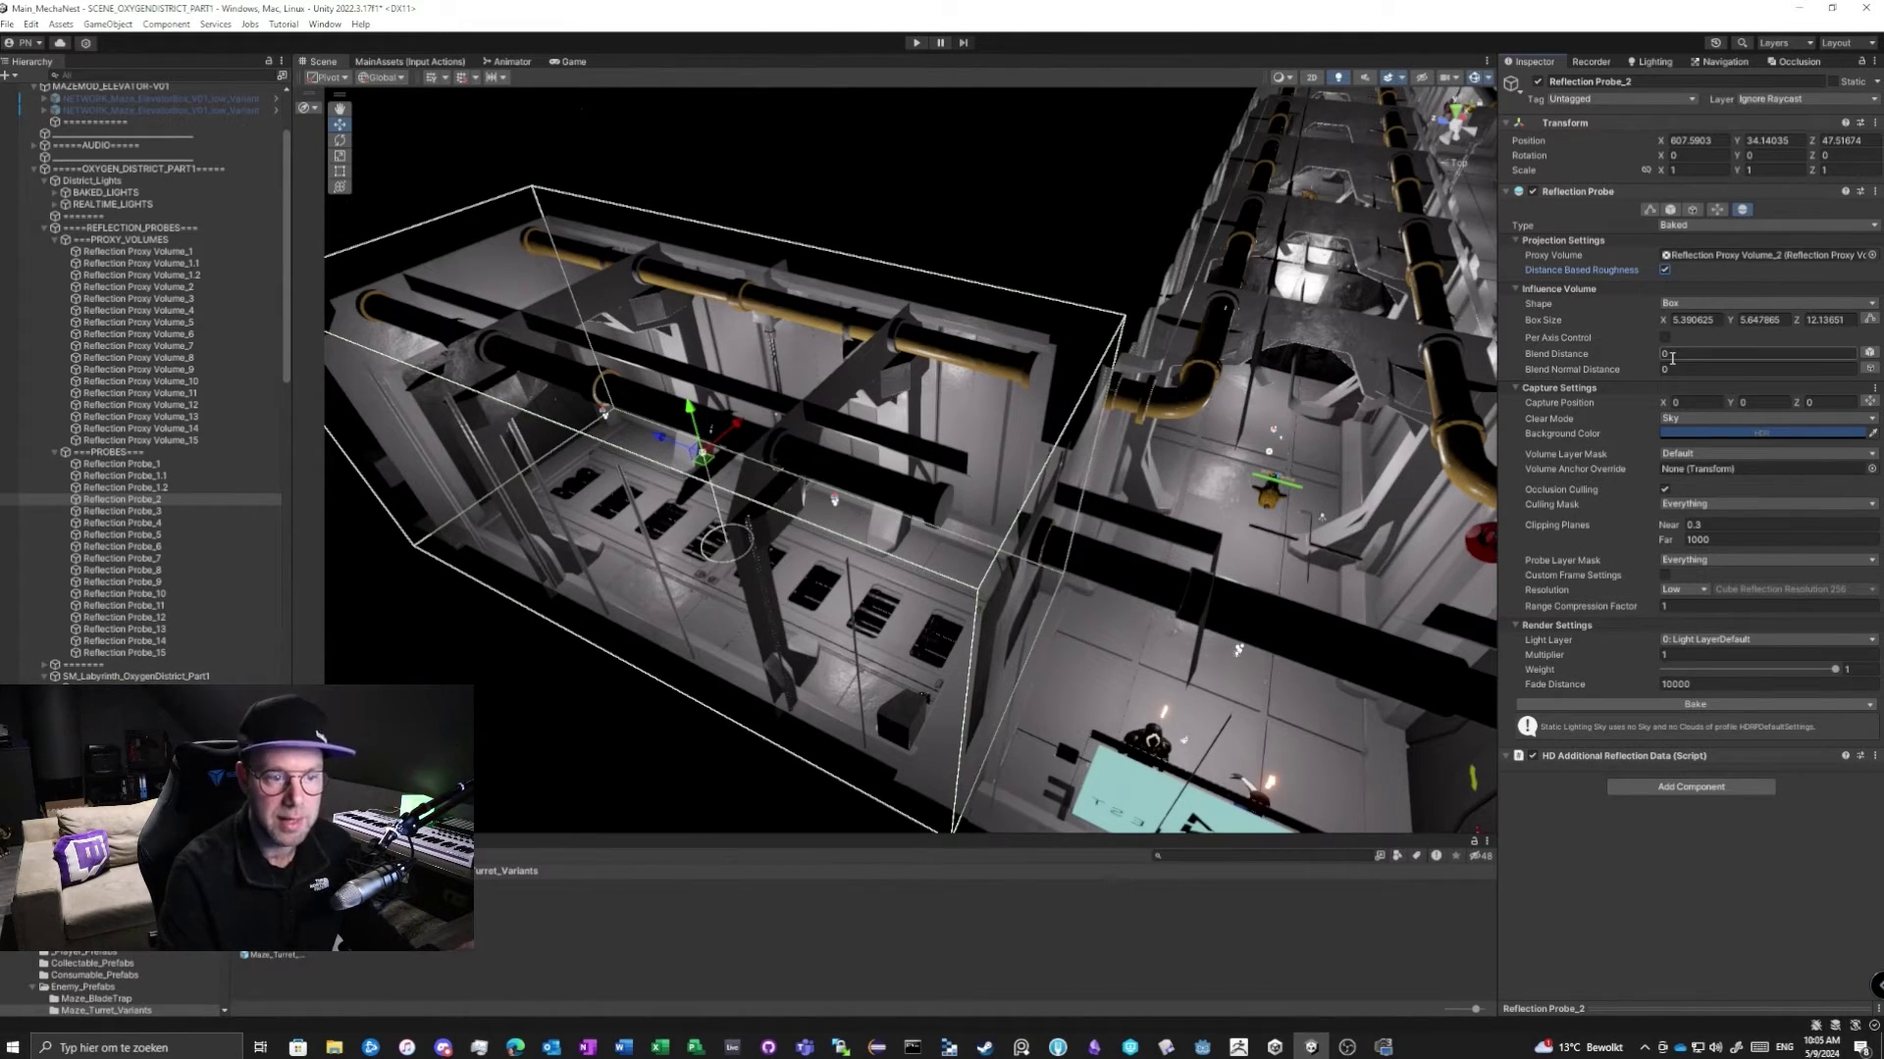
pyautogui.press('Return')
pyautogui.moveTo(1641, 369)
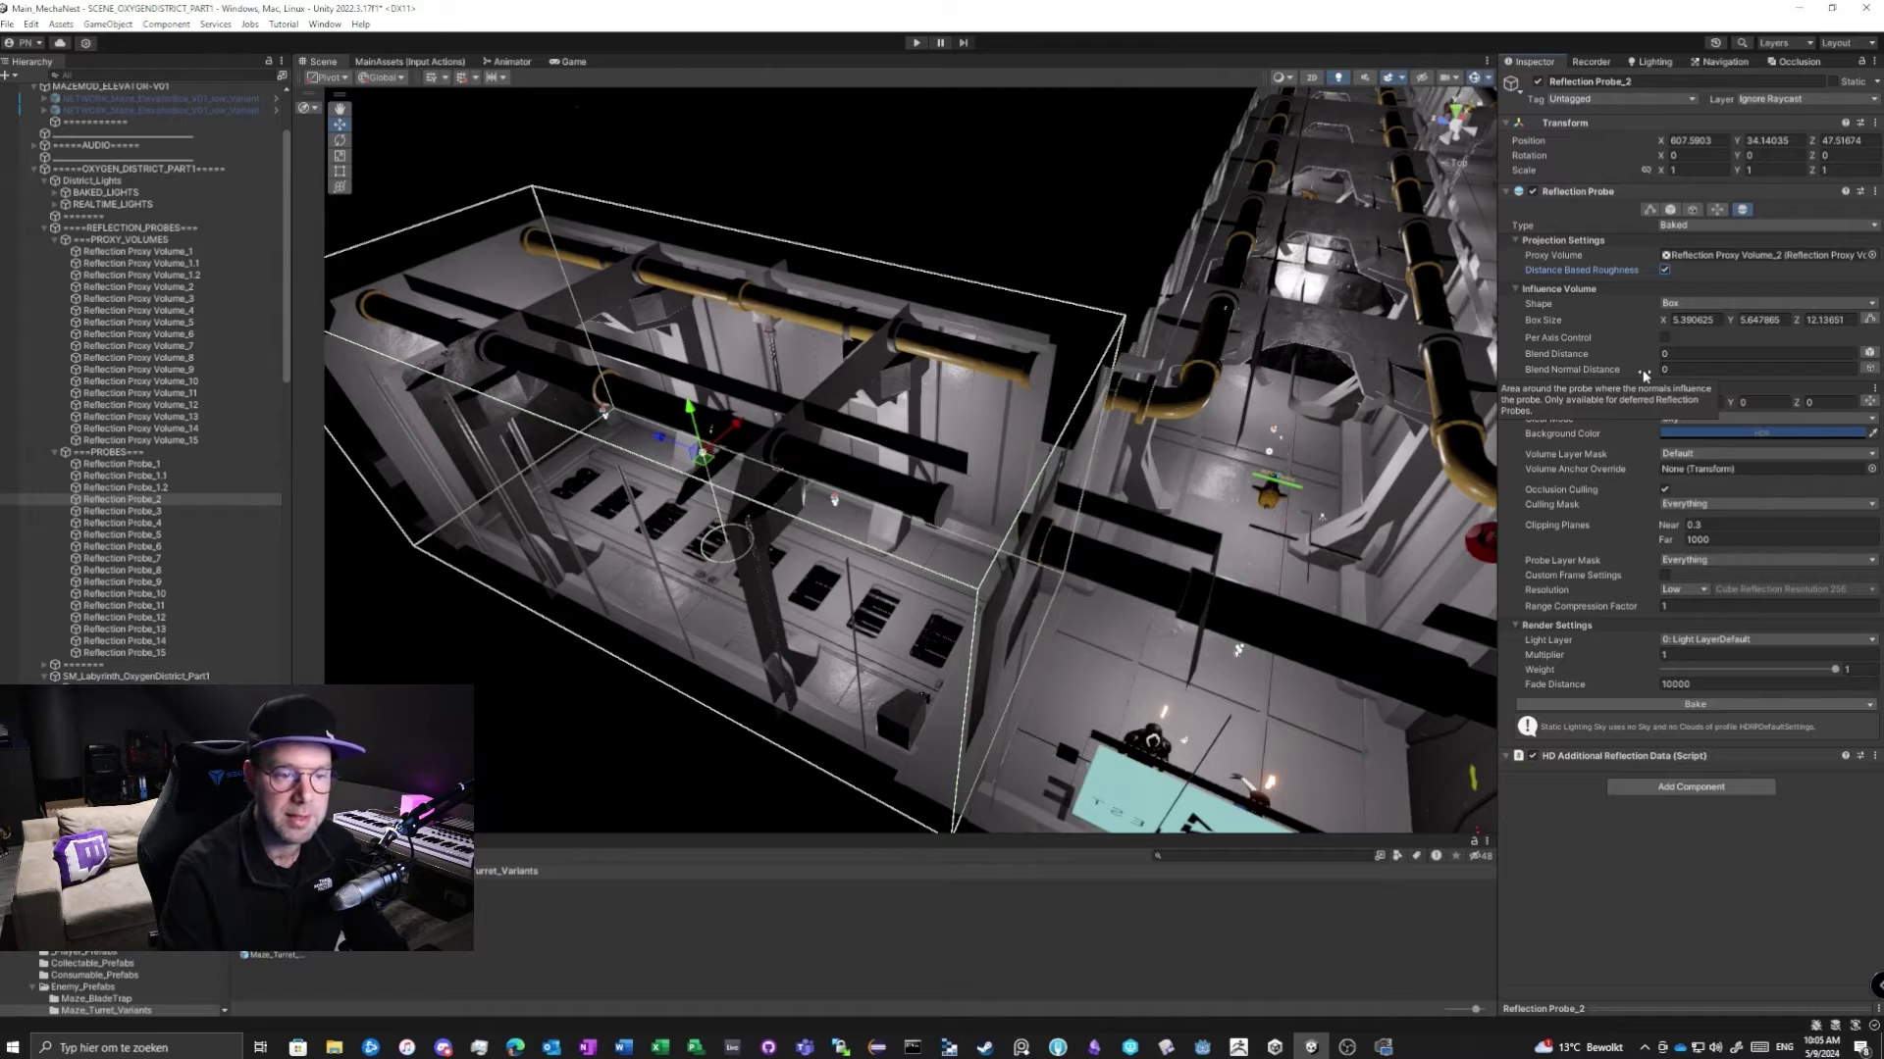
pyautogui.click(1586, 289)
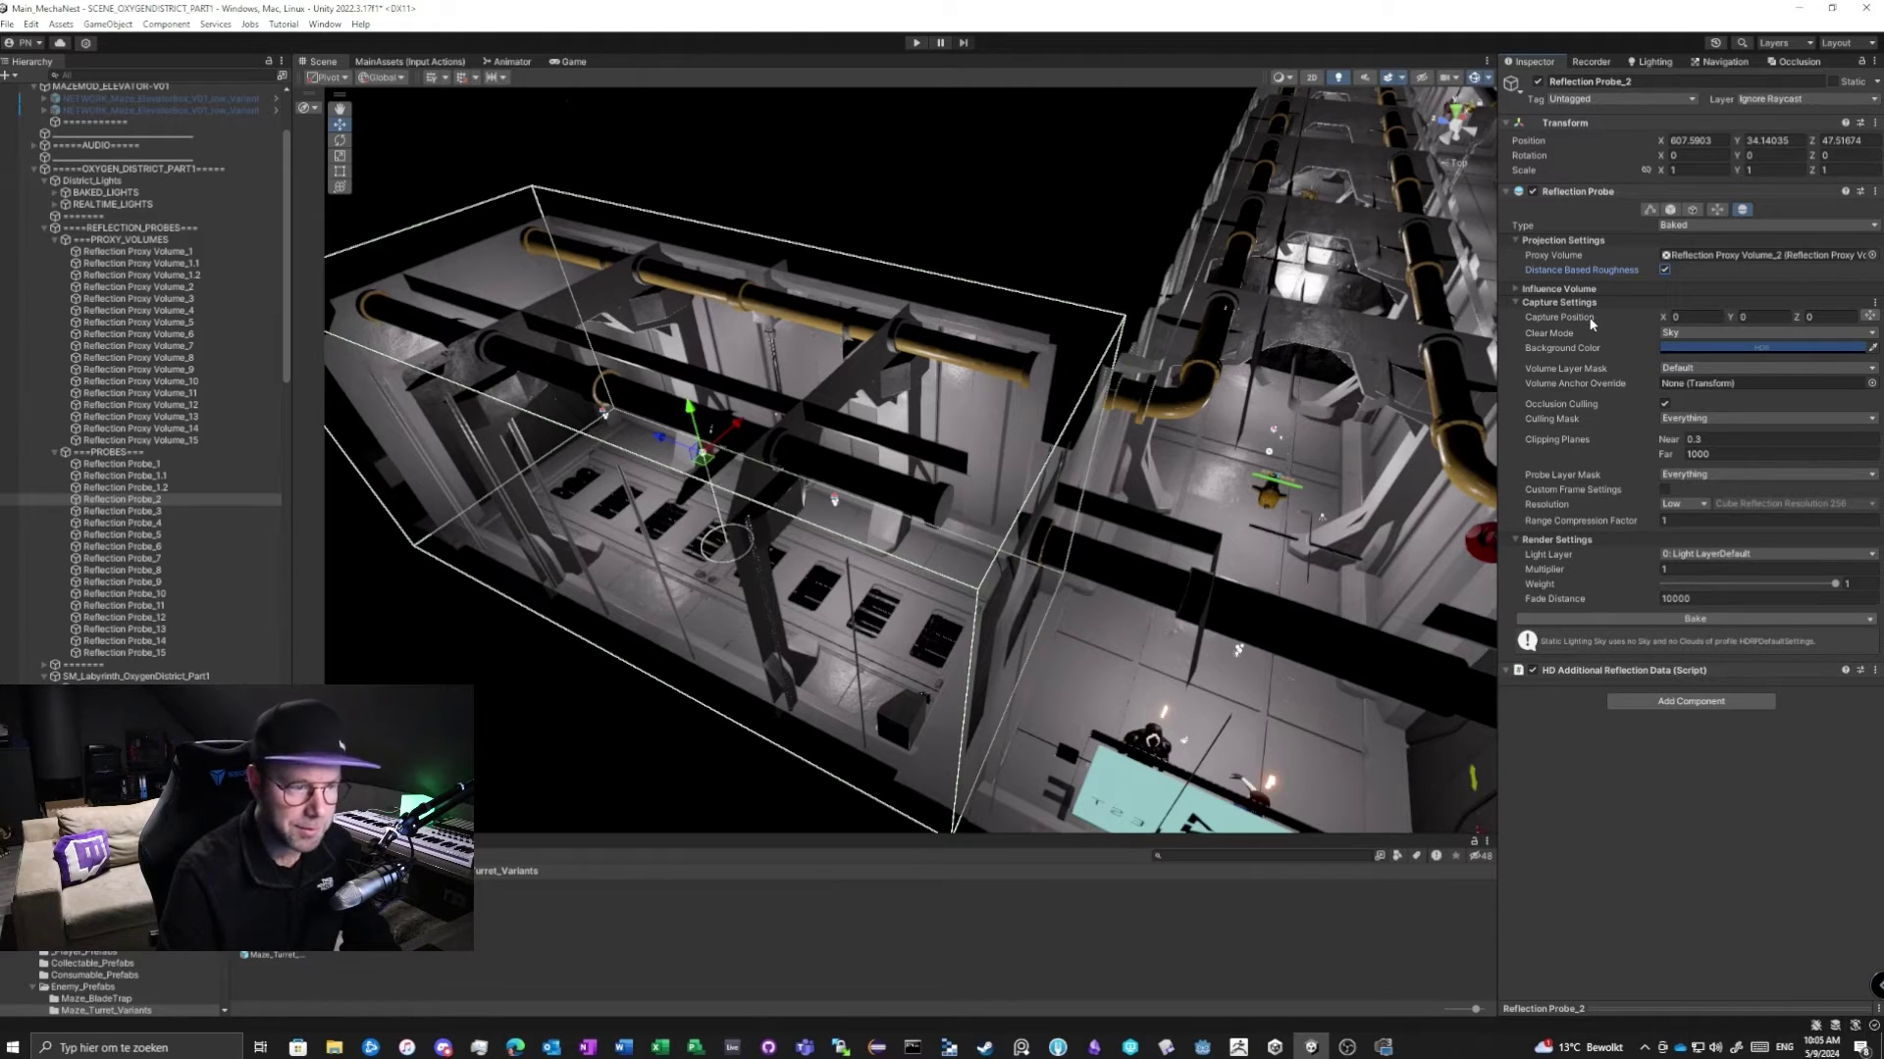
# Set the probe's capture clear mode to None and its background color to black.
pyautogui.moveTo(1590, 323)
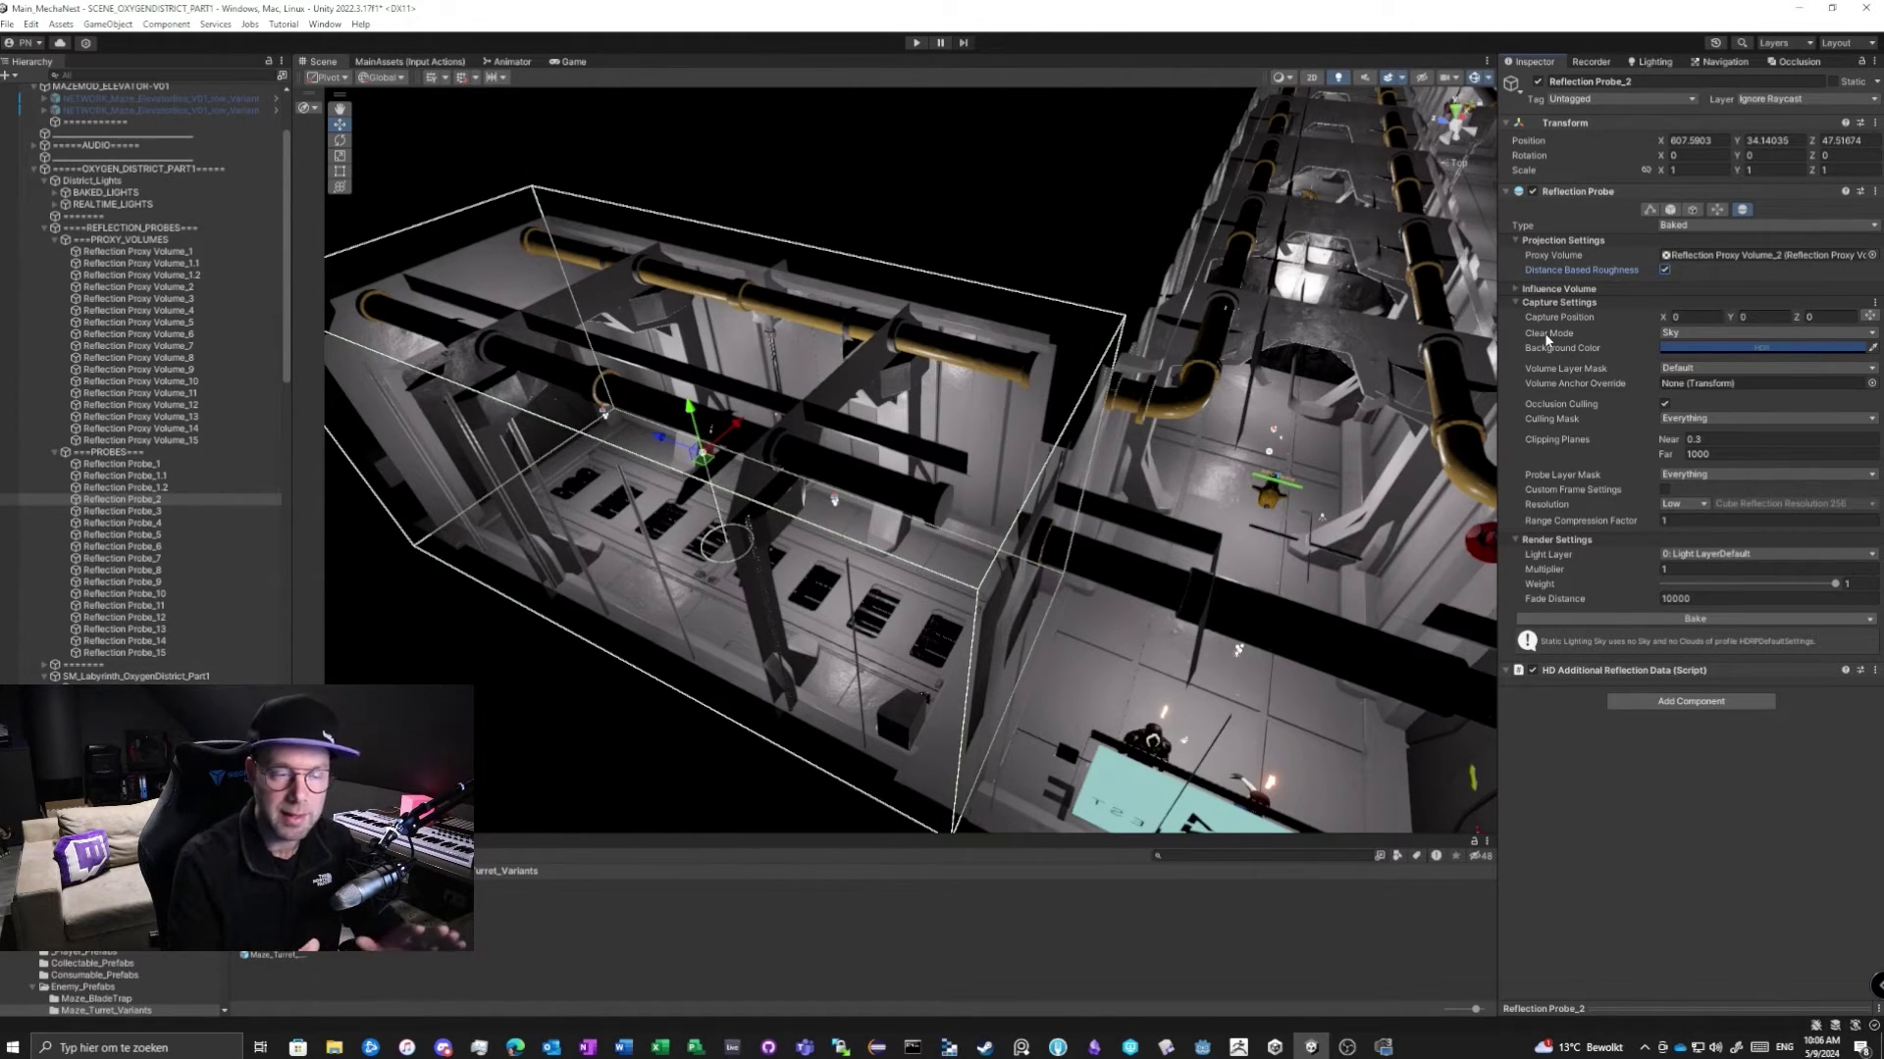
pyautogui.click(1743, 333)
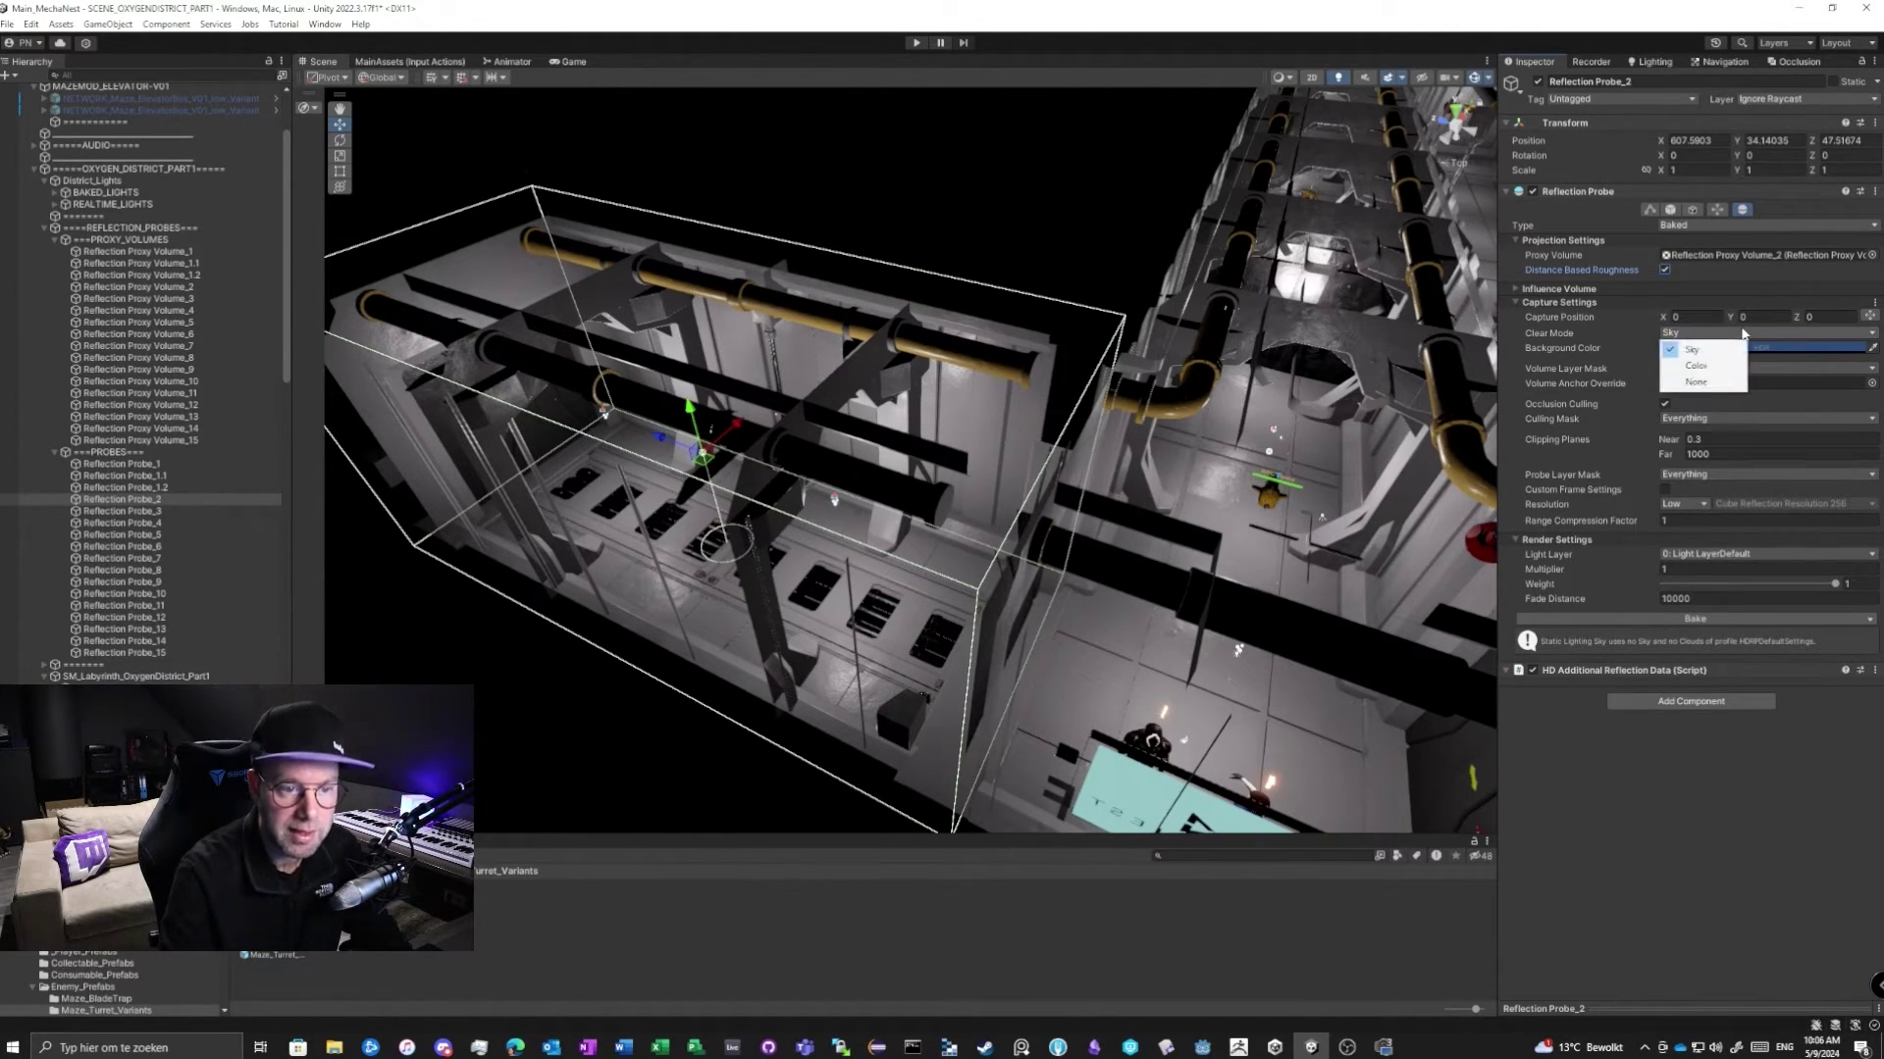
pyautogui.click(1708, 382)
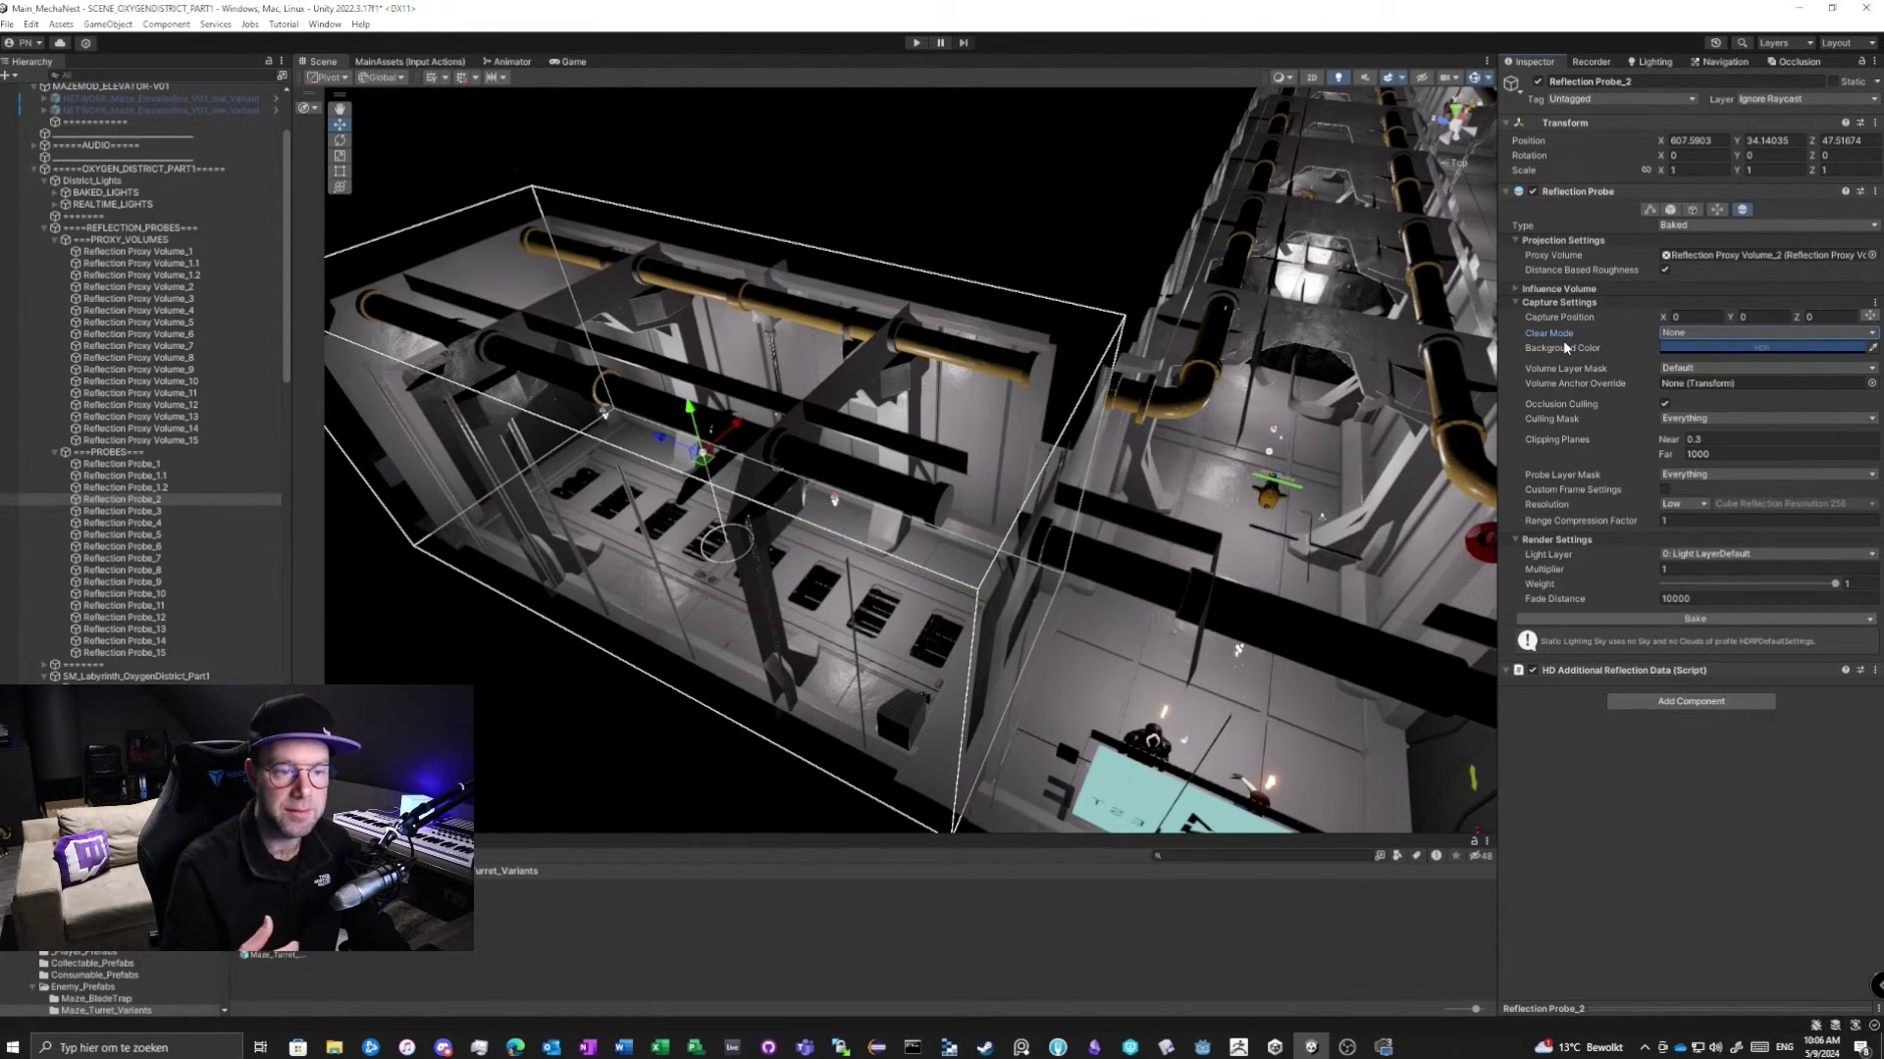
pyautogui.click(1761, 347)
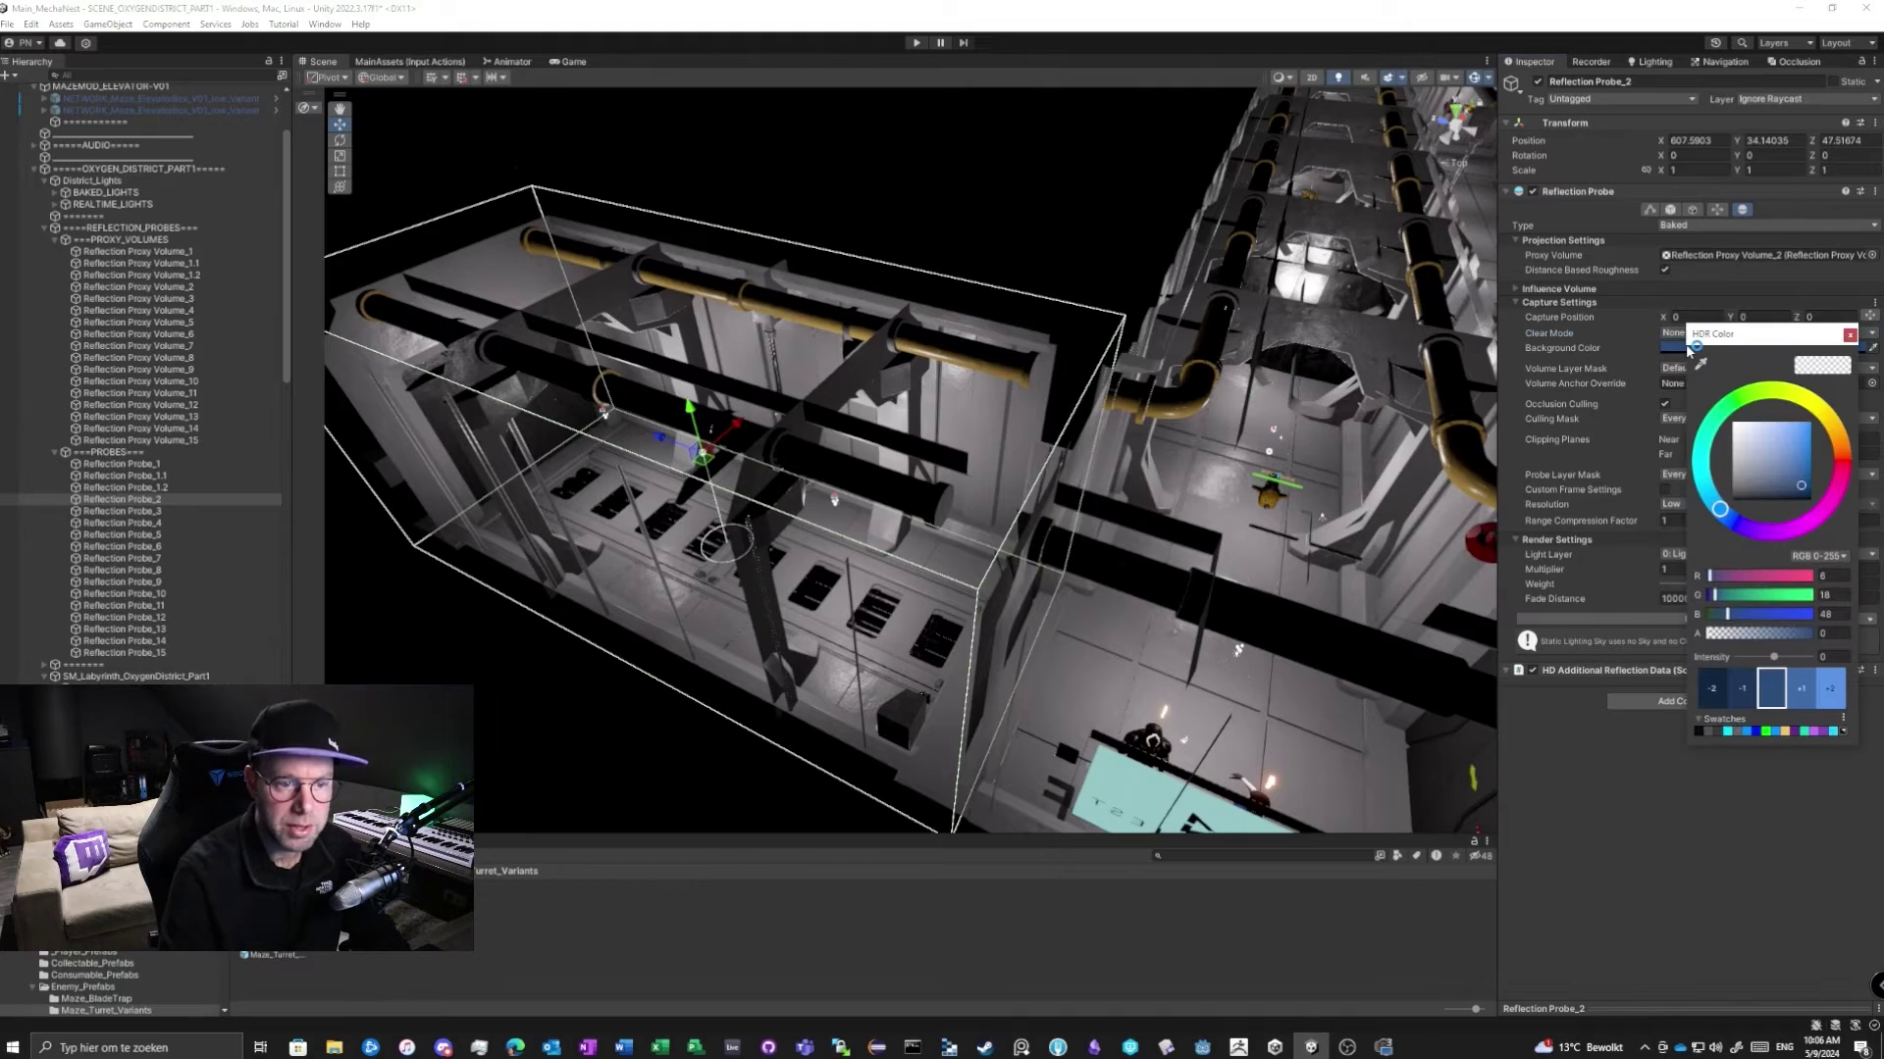
pyautogui.click(1850, 335)
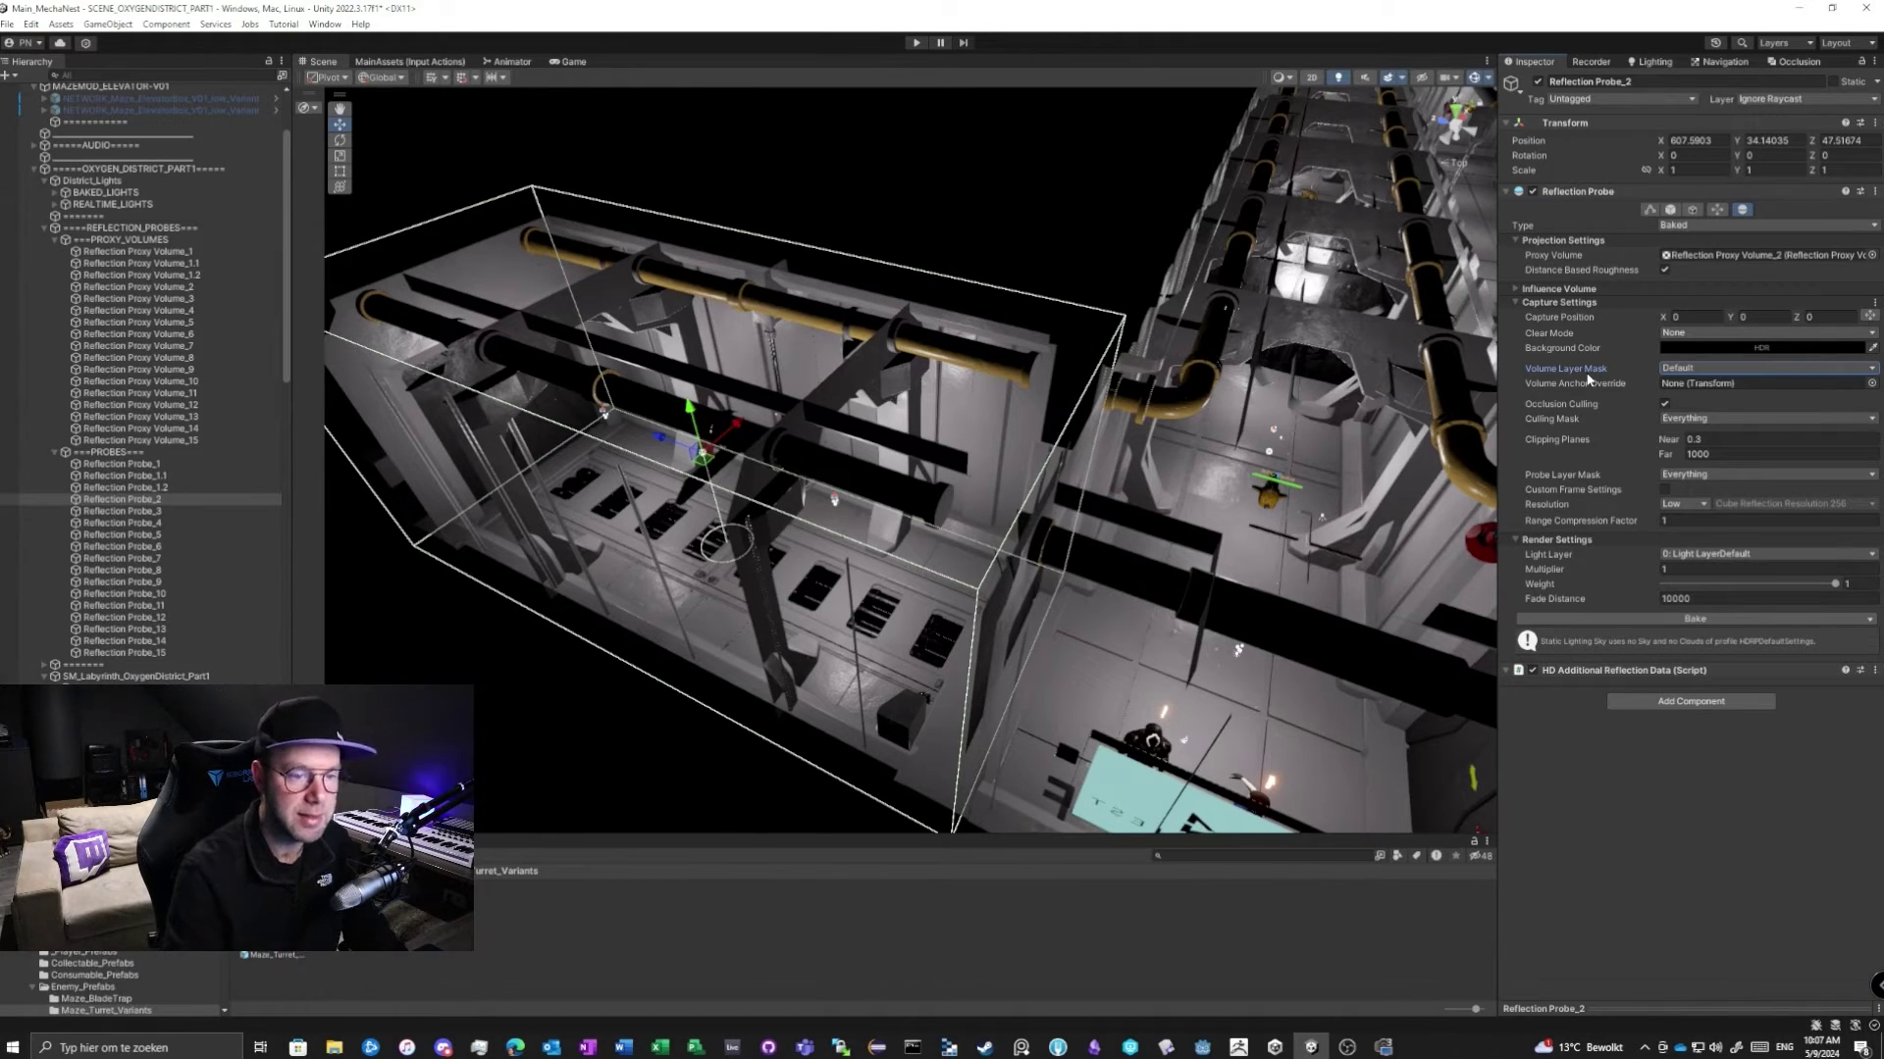
# Restrict the probe's Volume Layer Mask to the PostProcessing layer only, with Default deselected.
pyautogui.hotkey('alt', 'Tab')
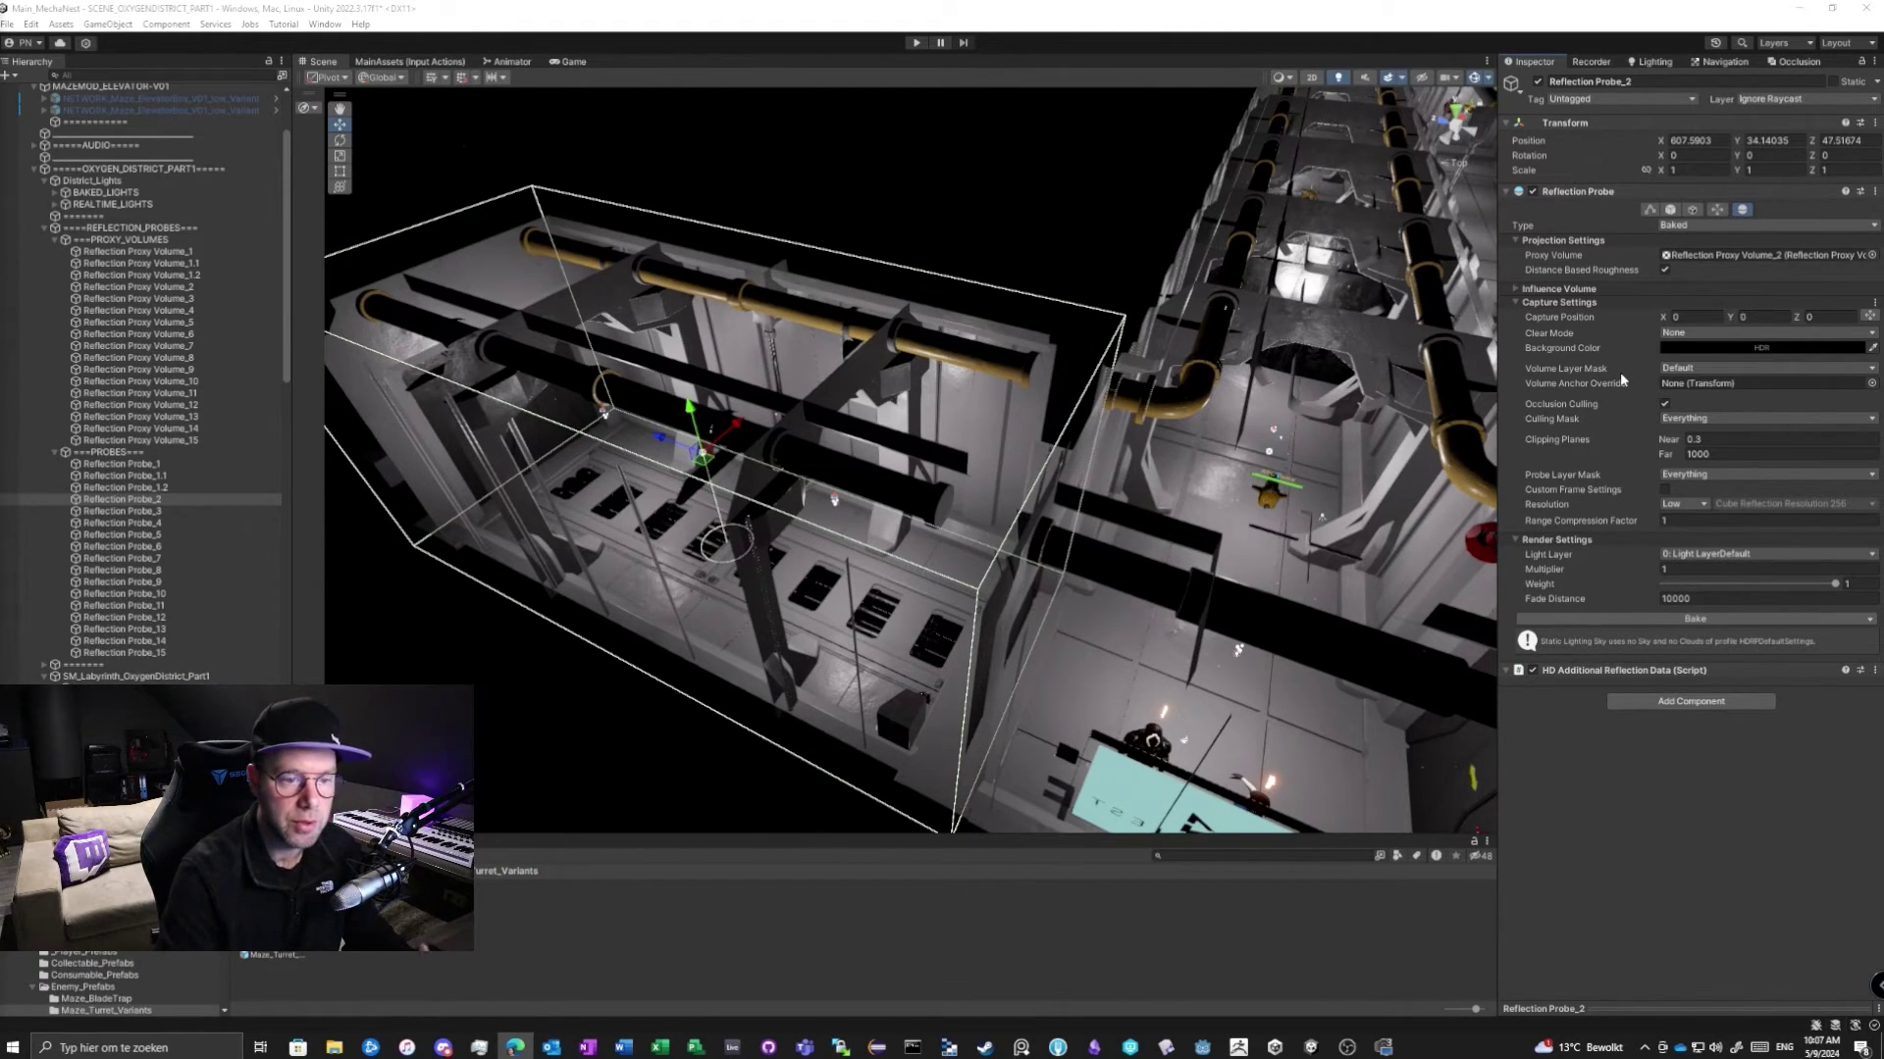
pyautogui.click(1699, 367)
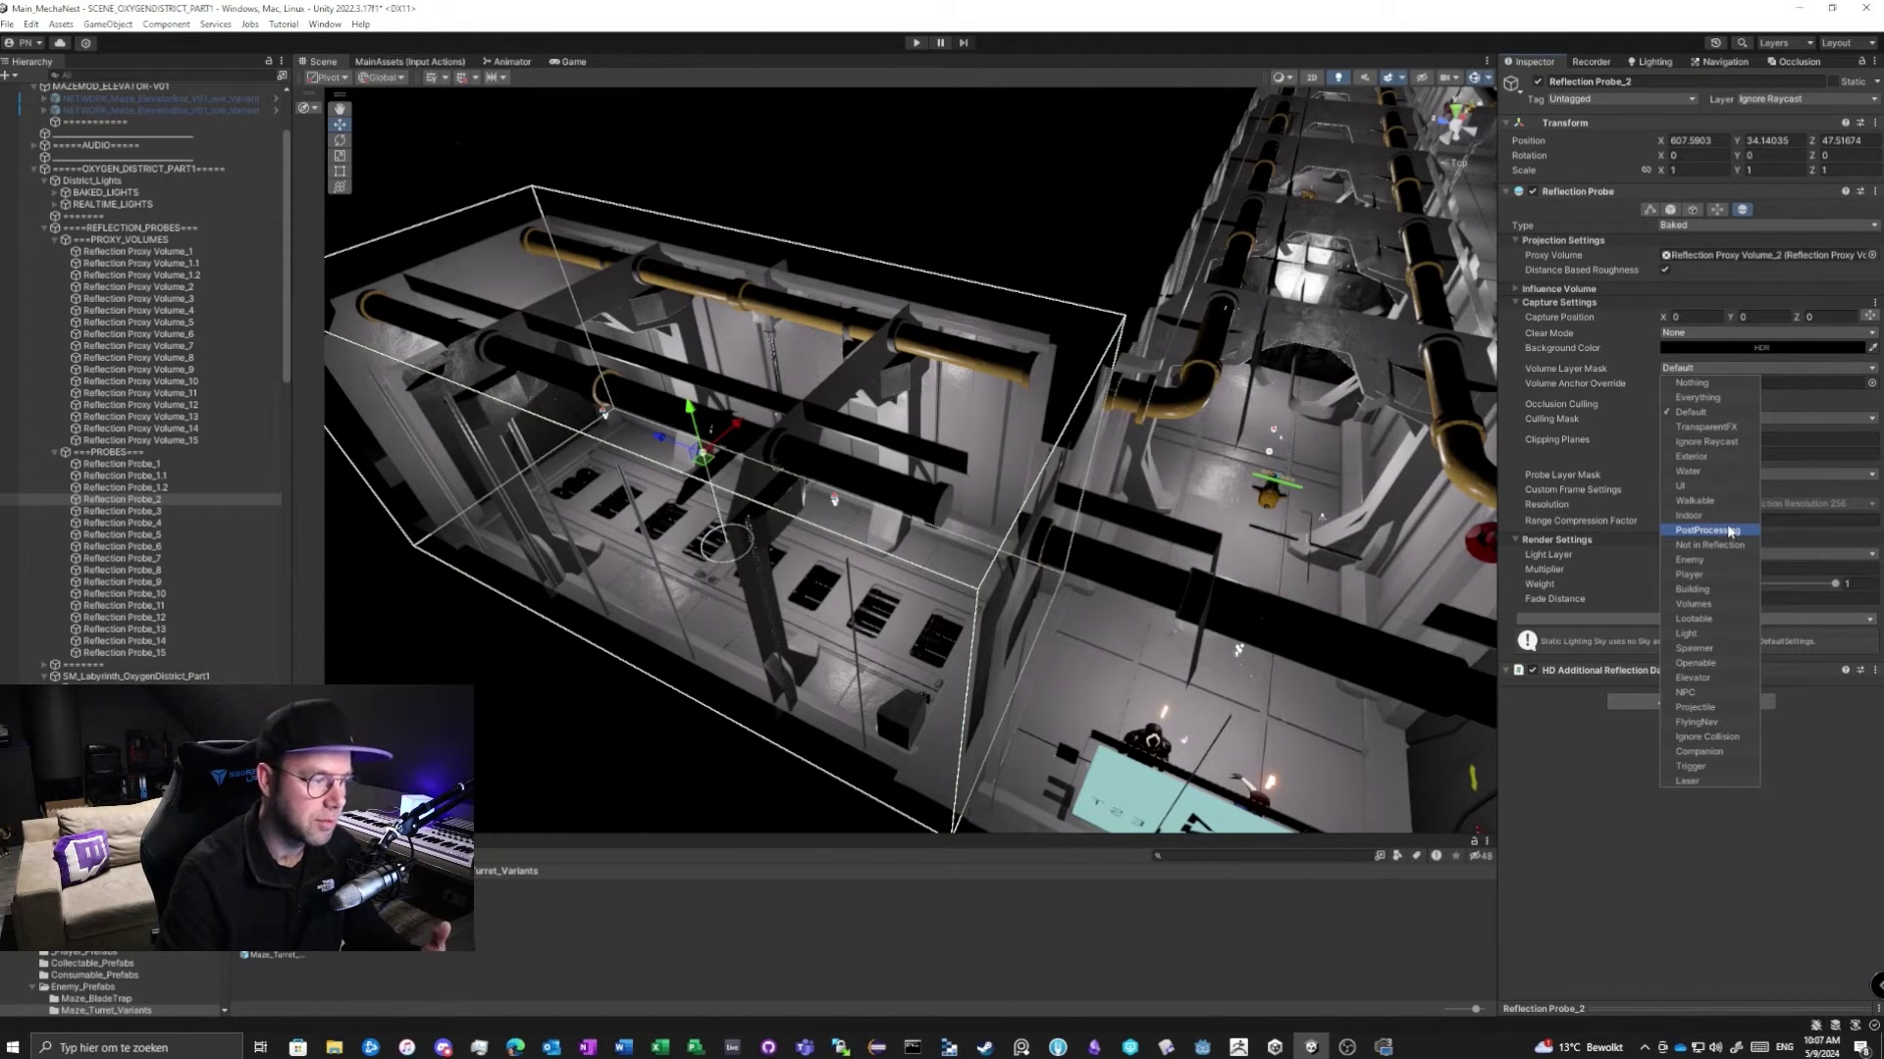
pyautogui.click(1707, 530)
pyautogui.click(1692, 412)
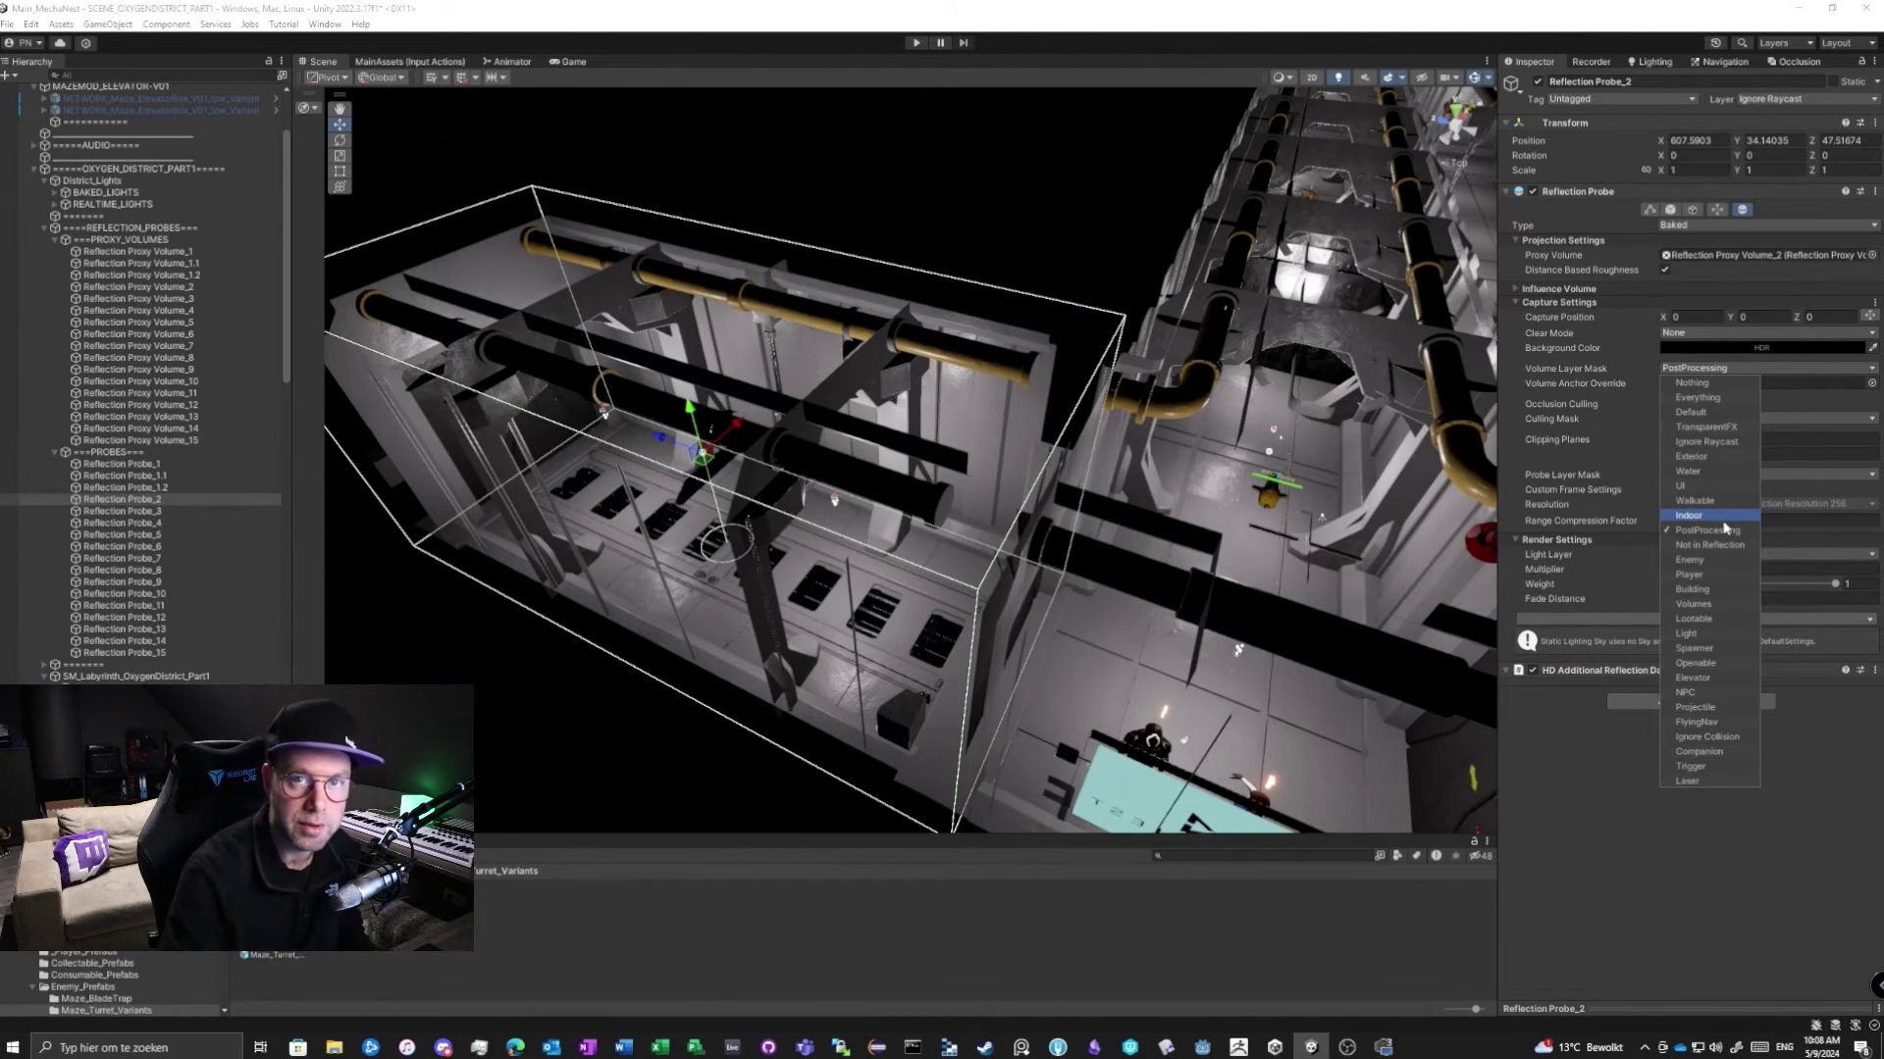
pyautogui.click(1574, 380)
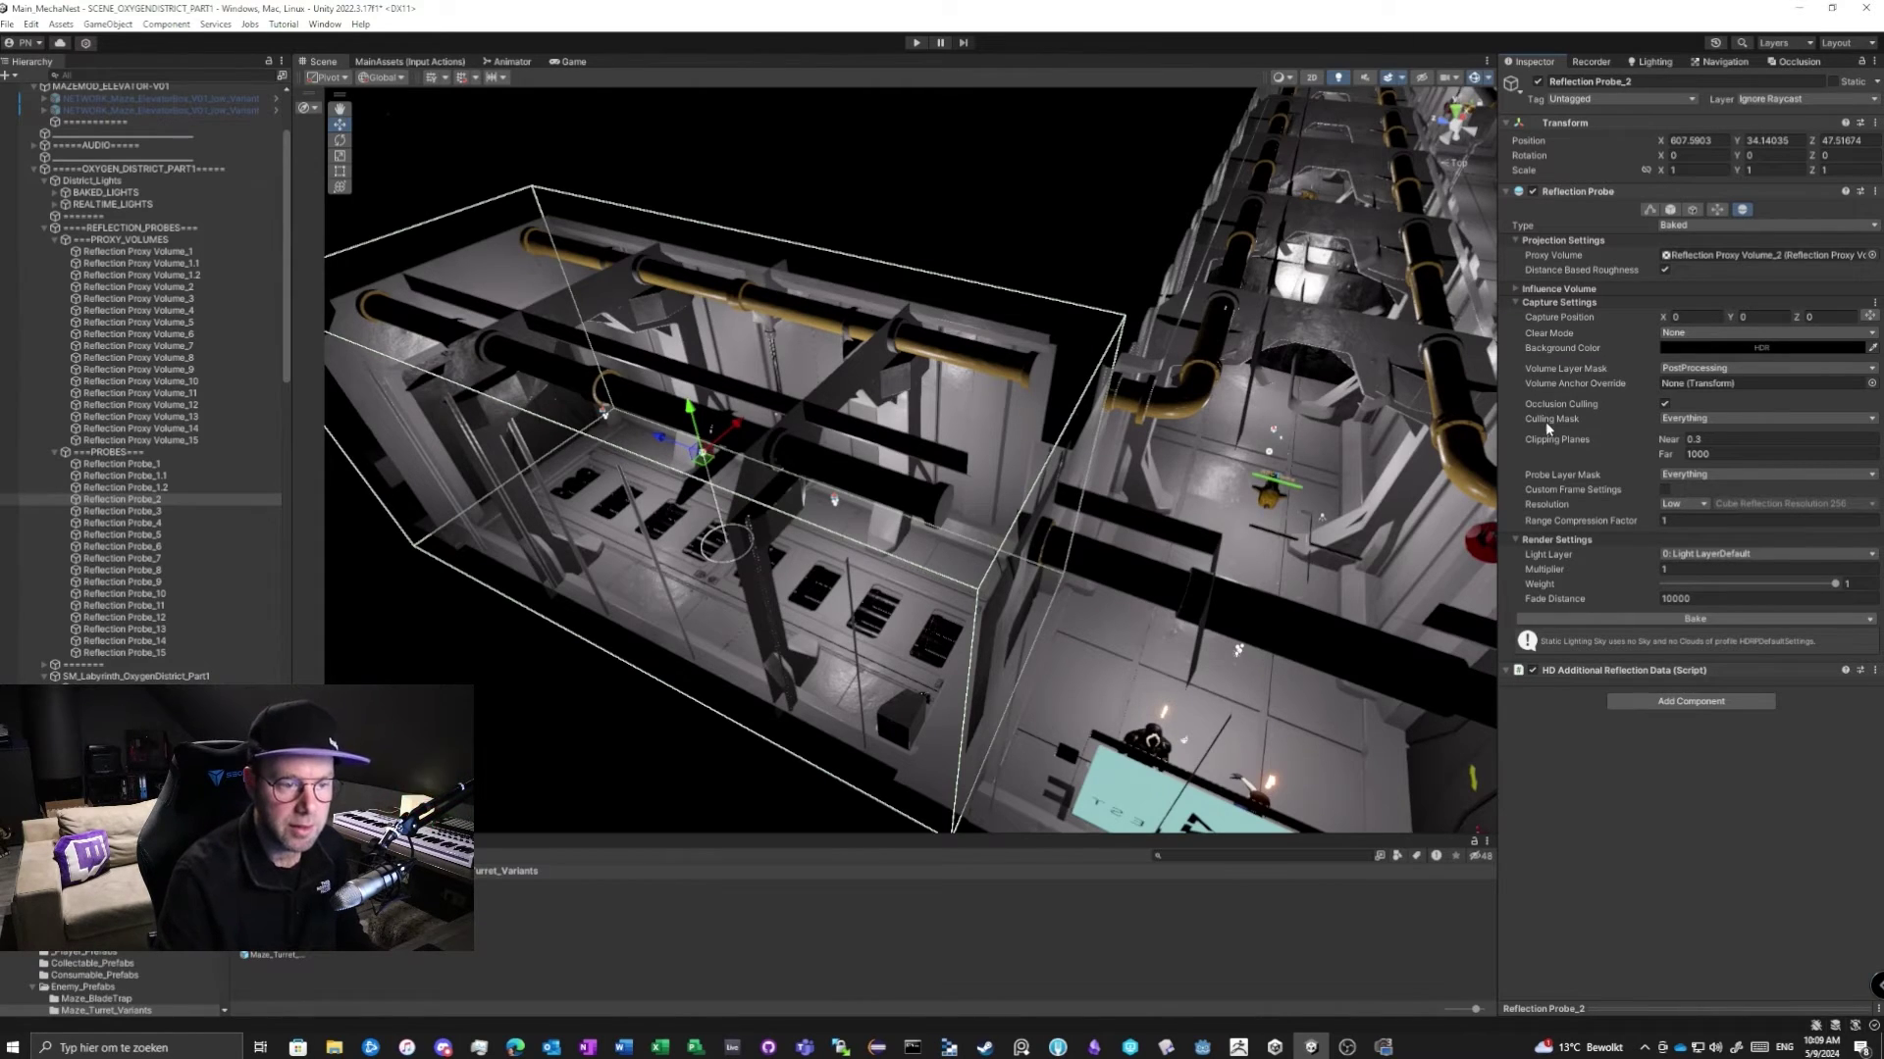
# Limit the probe's Culling Mask to Walkable, Indoor, Enemy, Lootable, Light, Openable, Elevator, NPC, Ignore Collision and Trigger.
pyautogui.click(1698, 420)
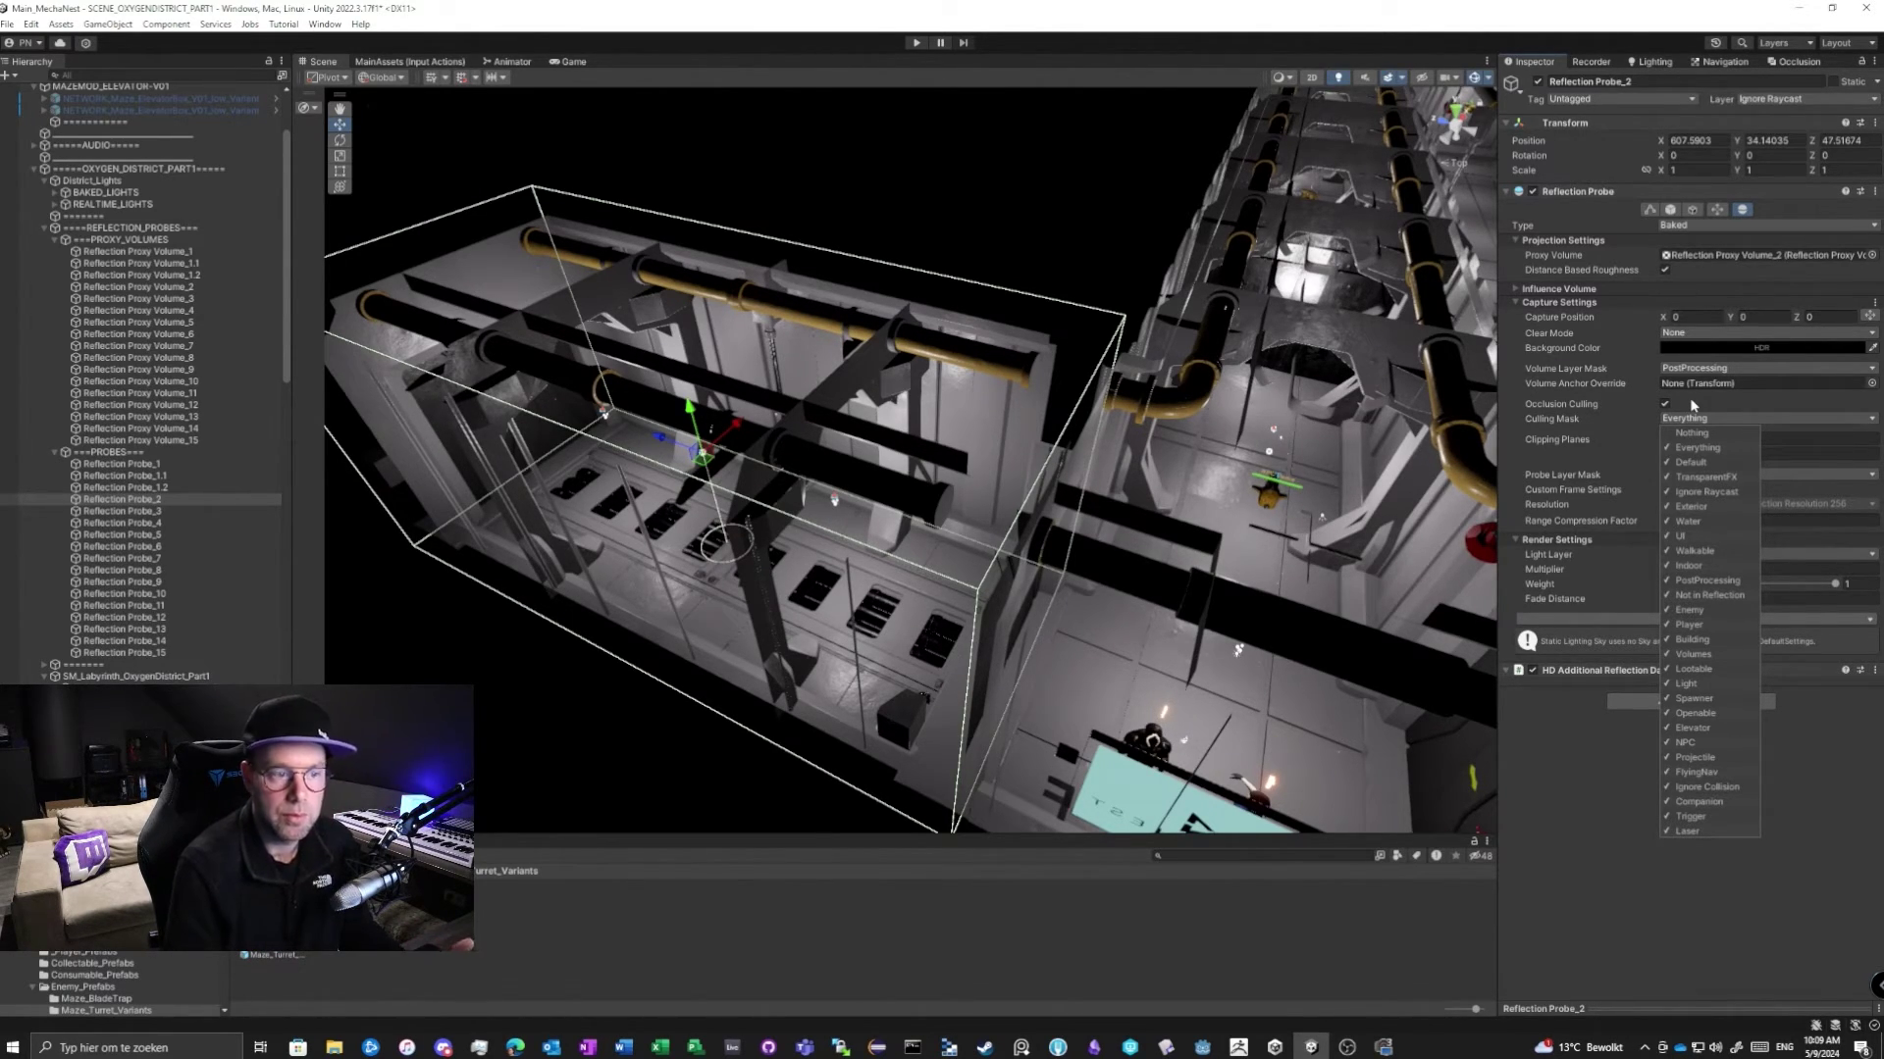
pyautogui.click(1700, 433)
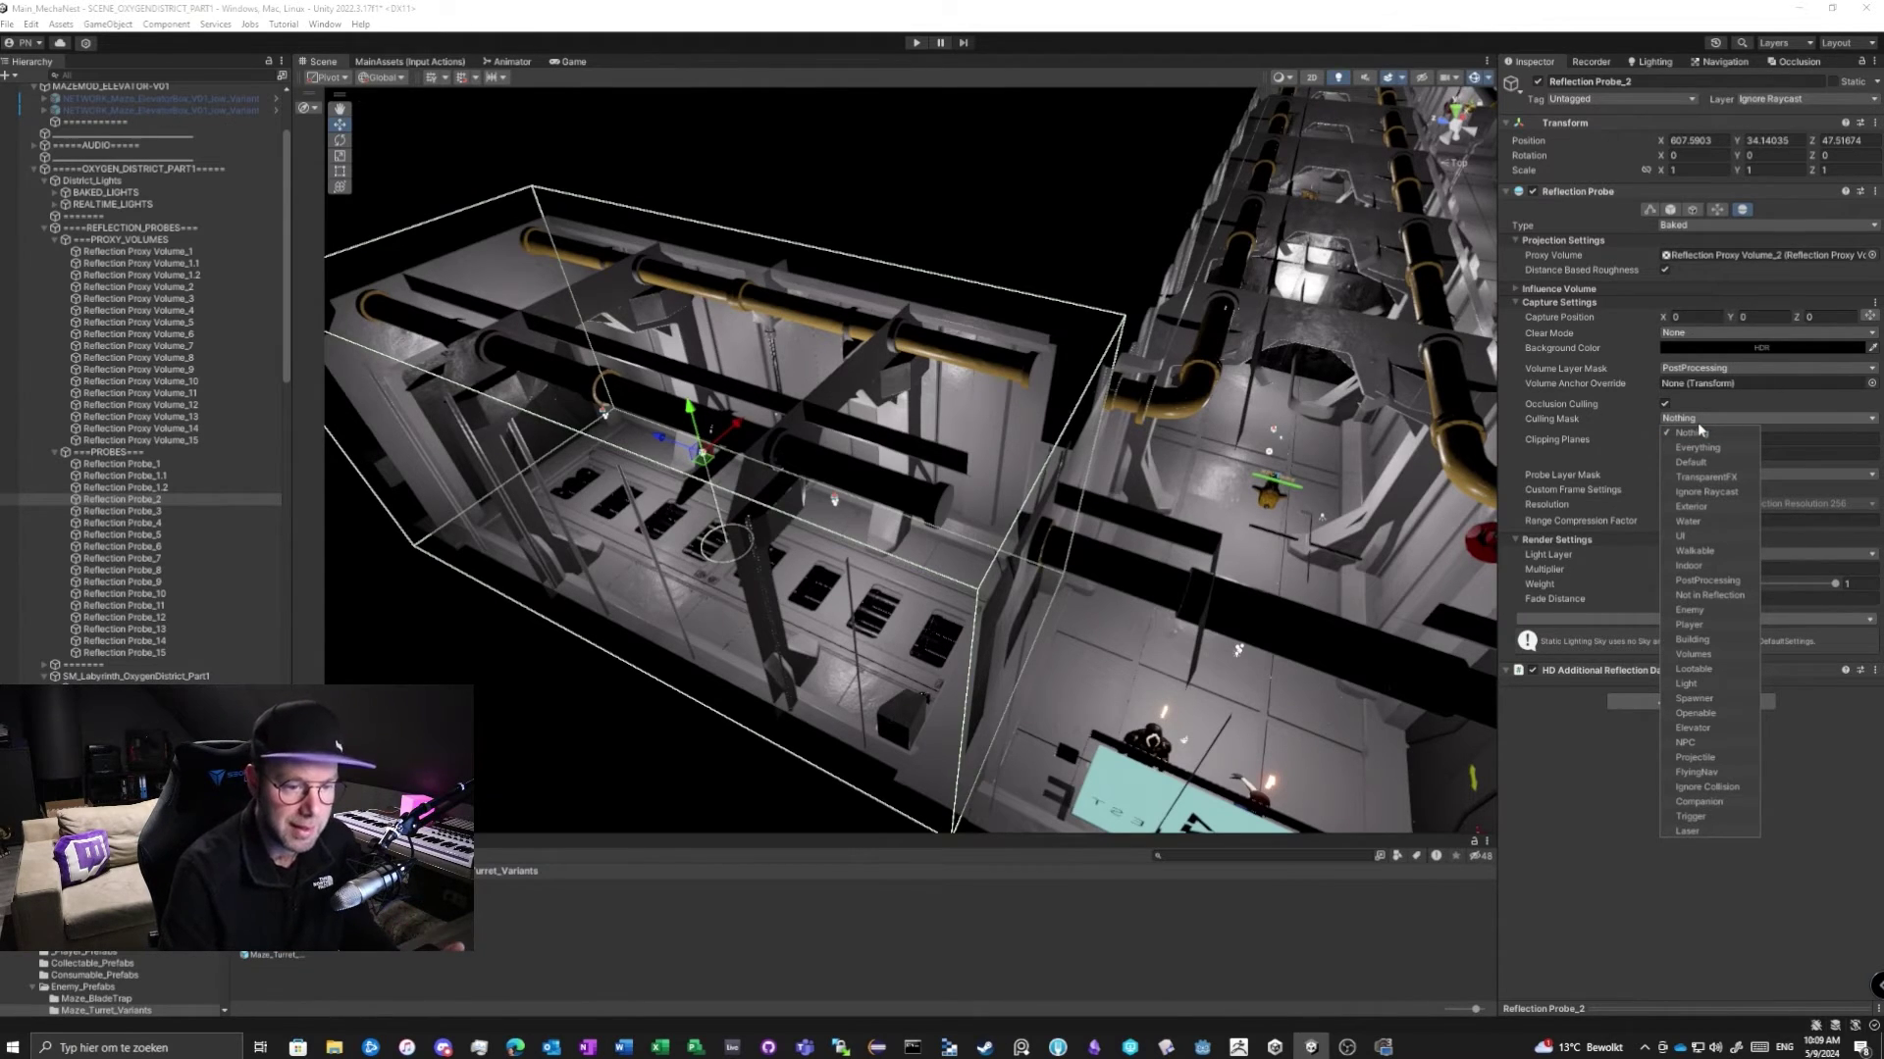
pyautogui.click(1714, 553)
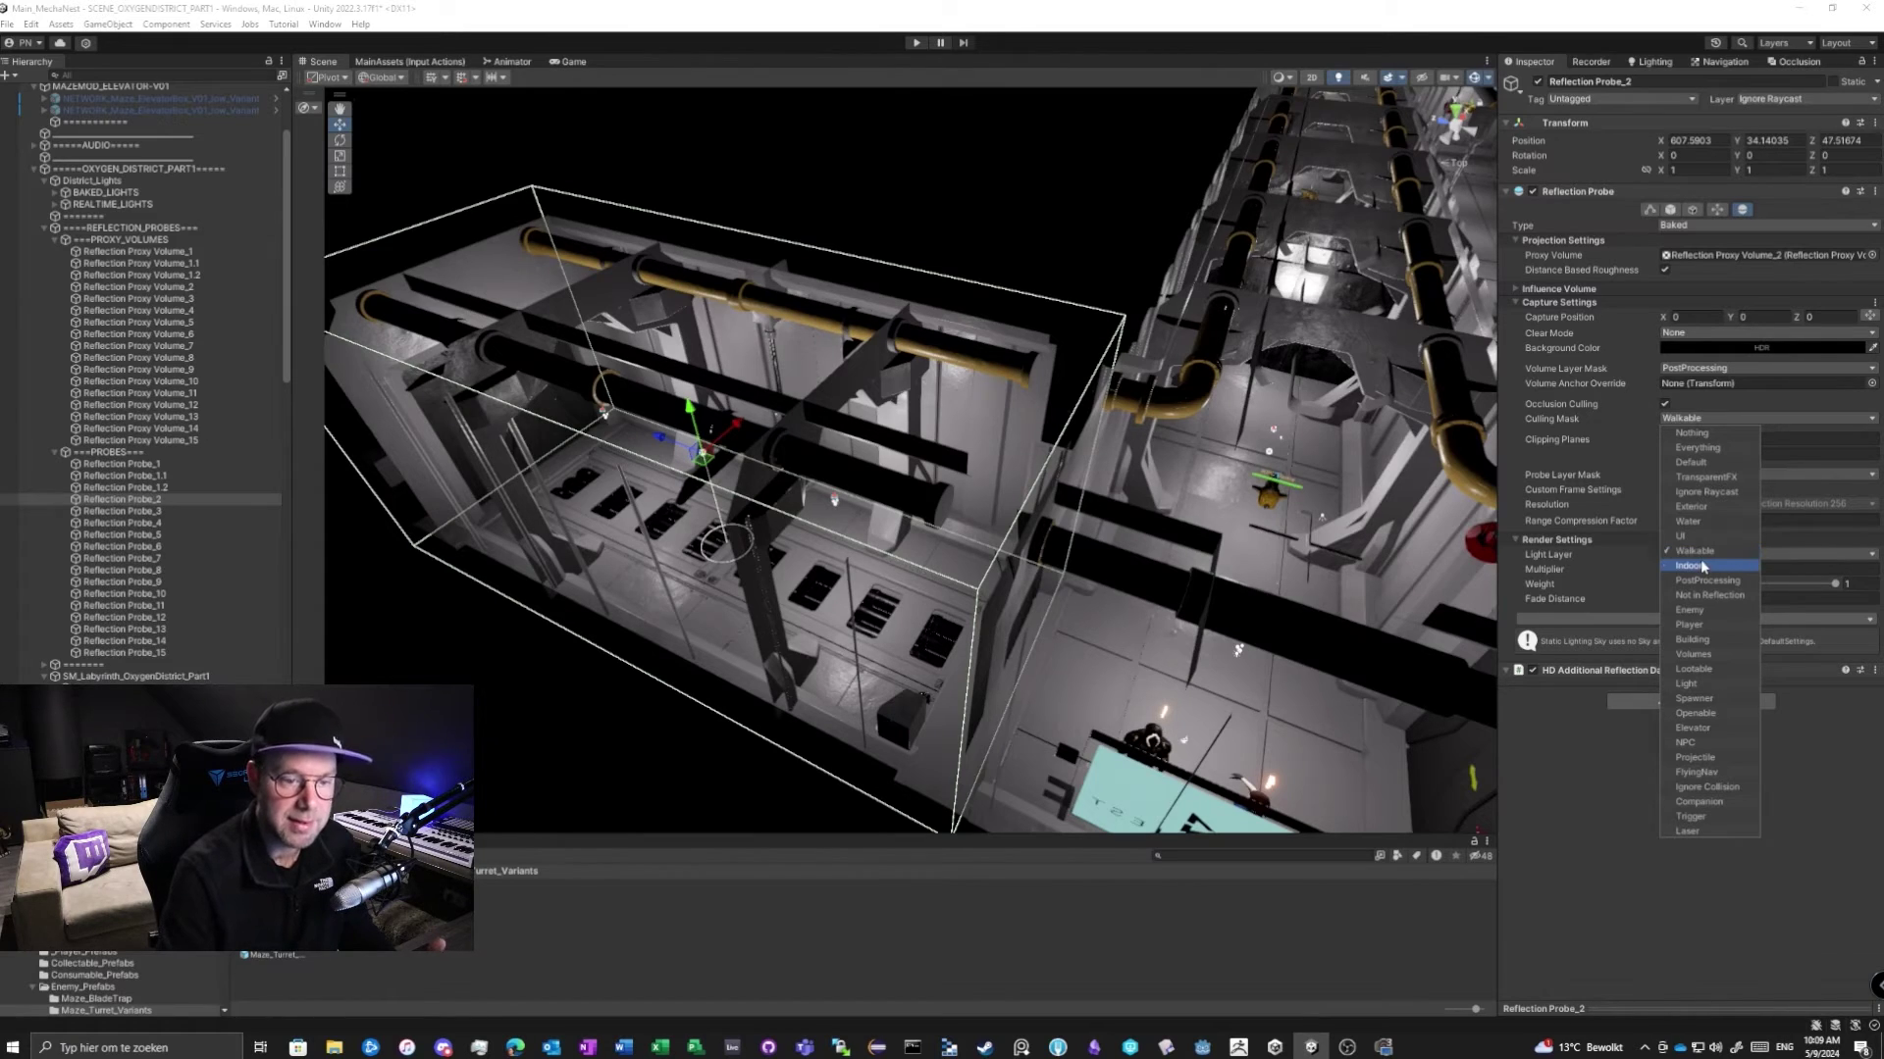
pyautogui.click(1705, 553)
pyautogui.click(1707, 554)
pyautogui.click(1707, 566)
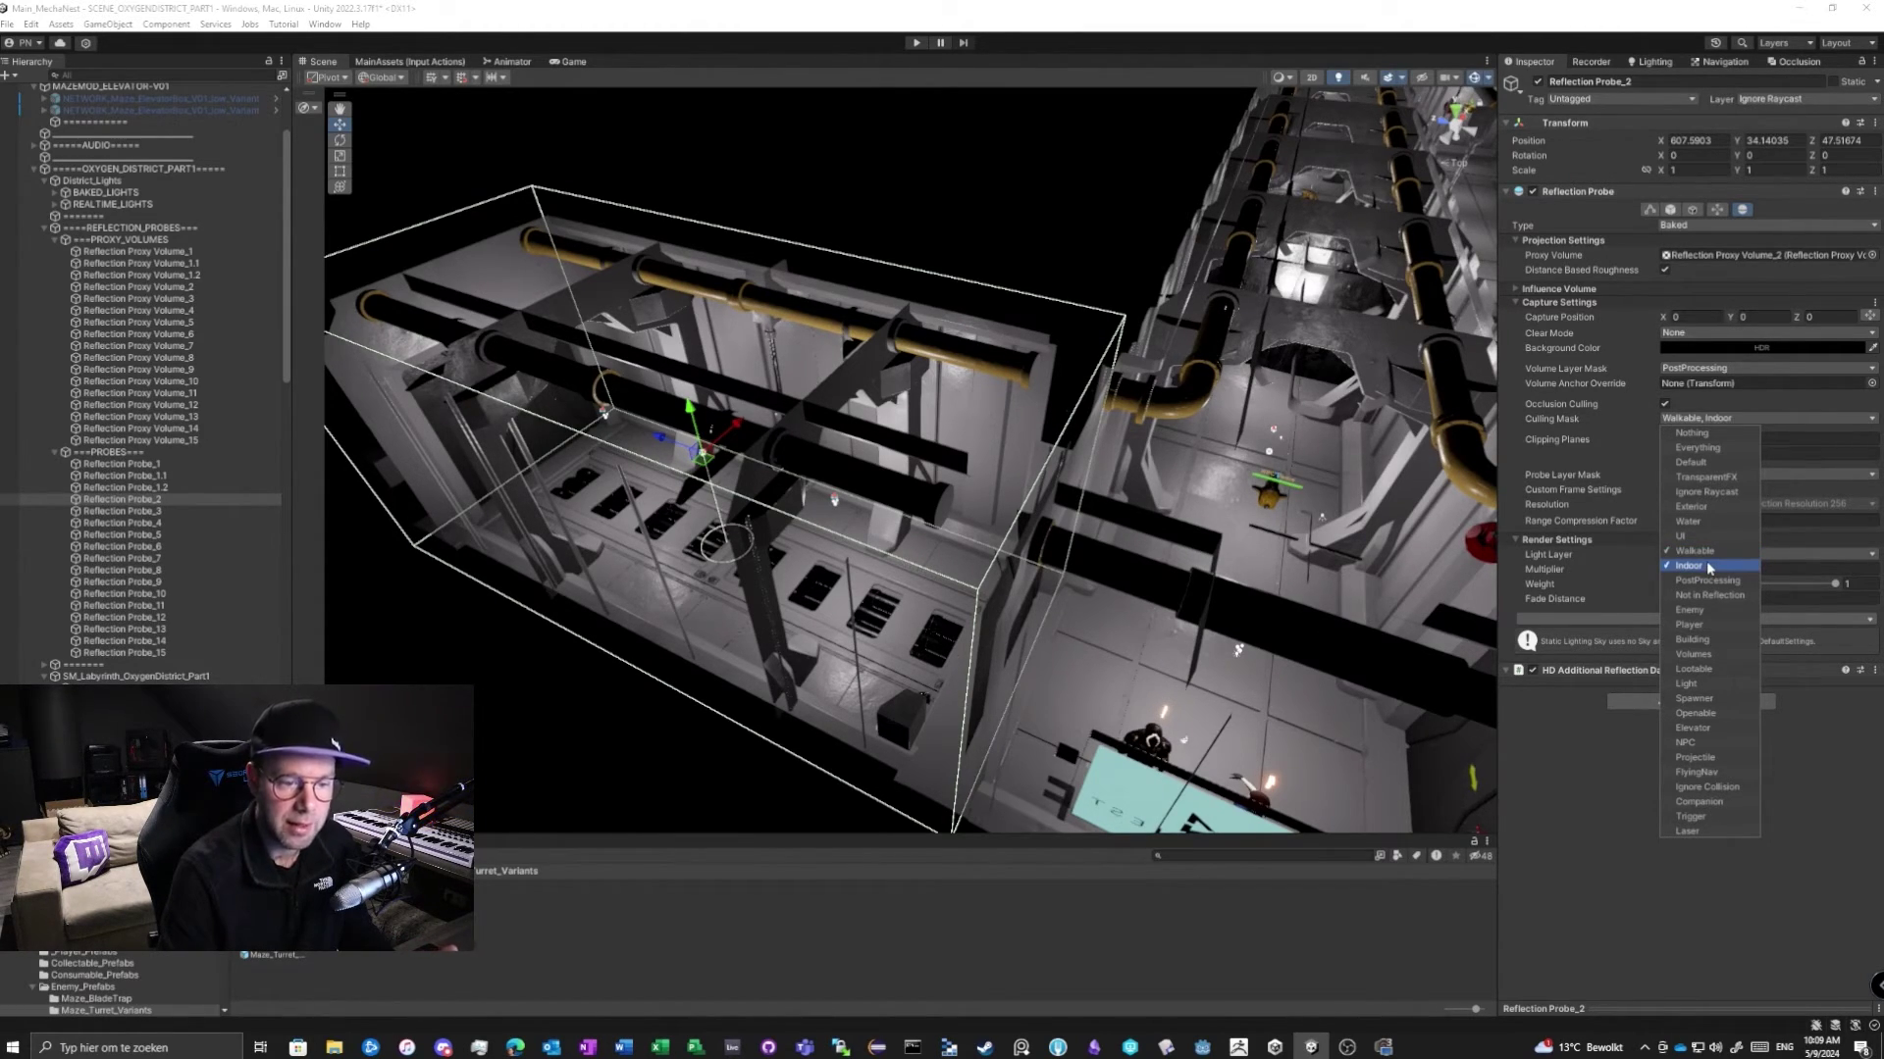
pyautogui.click(1724, 608)
pyautogui.click(1727, 685)
pyautogui.click(1729, 669)
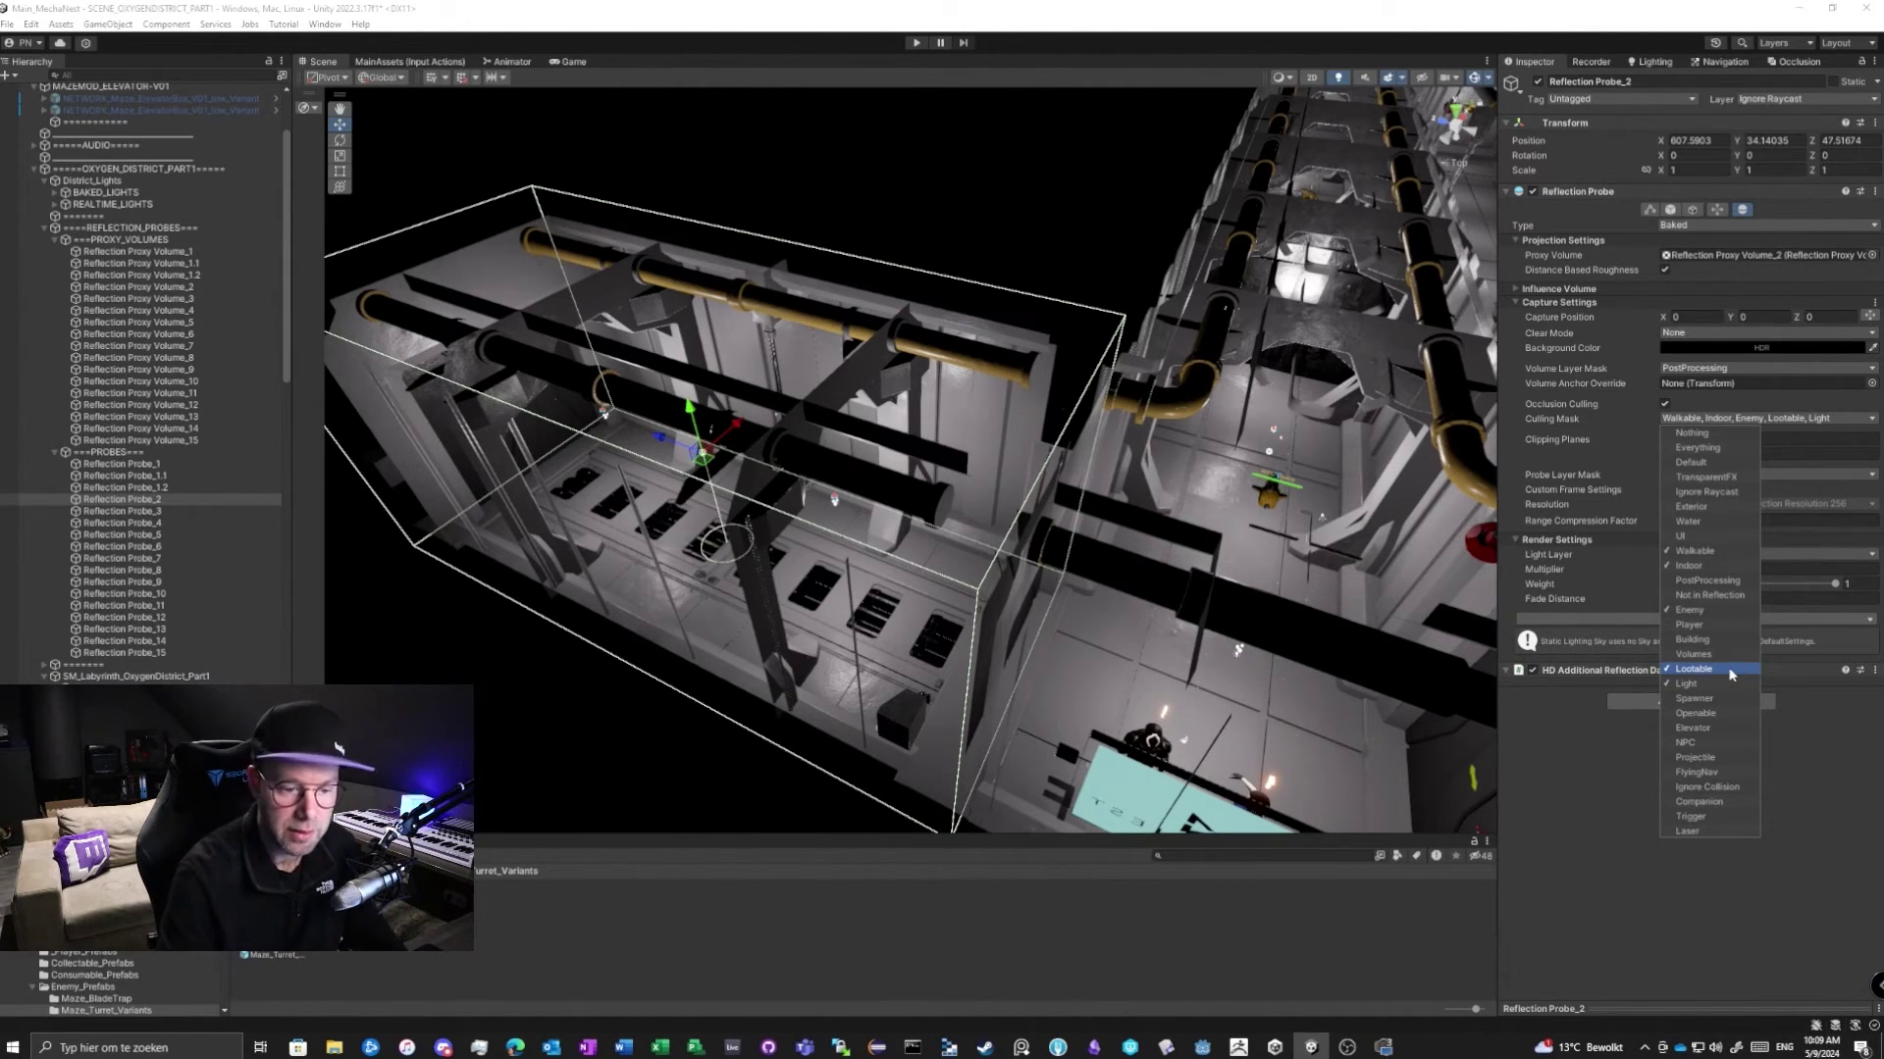
pyautogui.click(1703, 715)
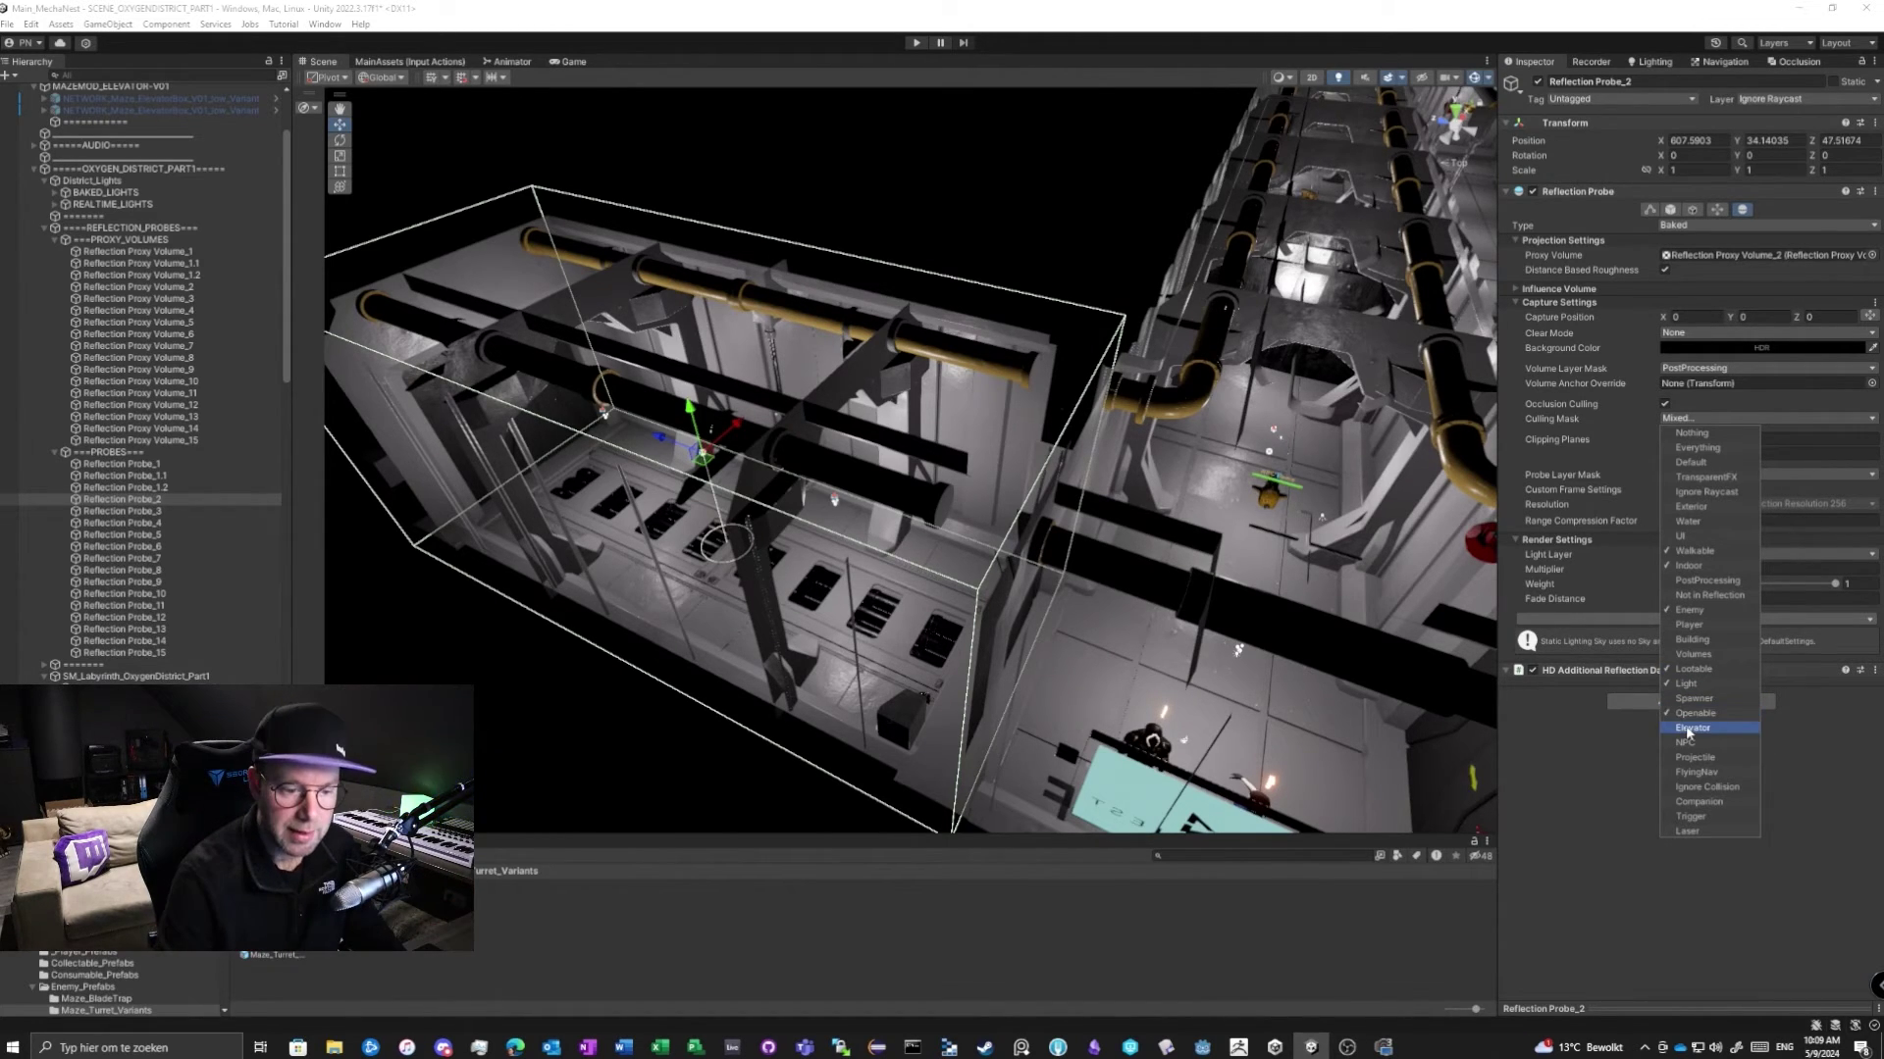
pyautogui.click(1689, 729)
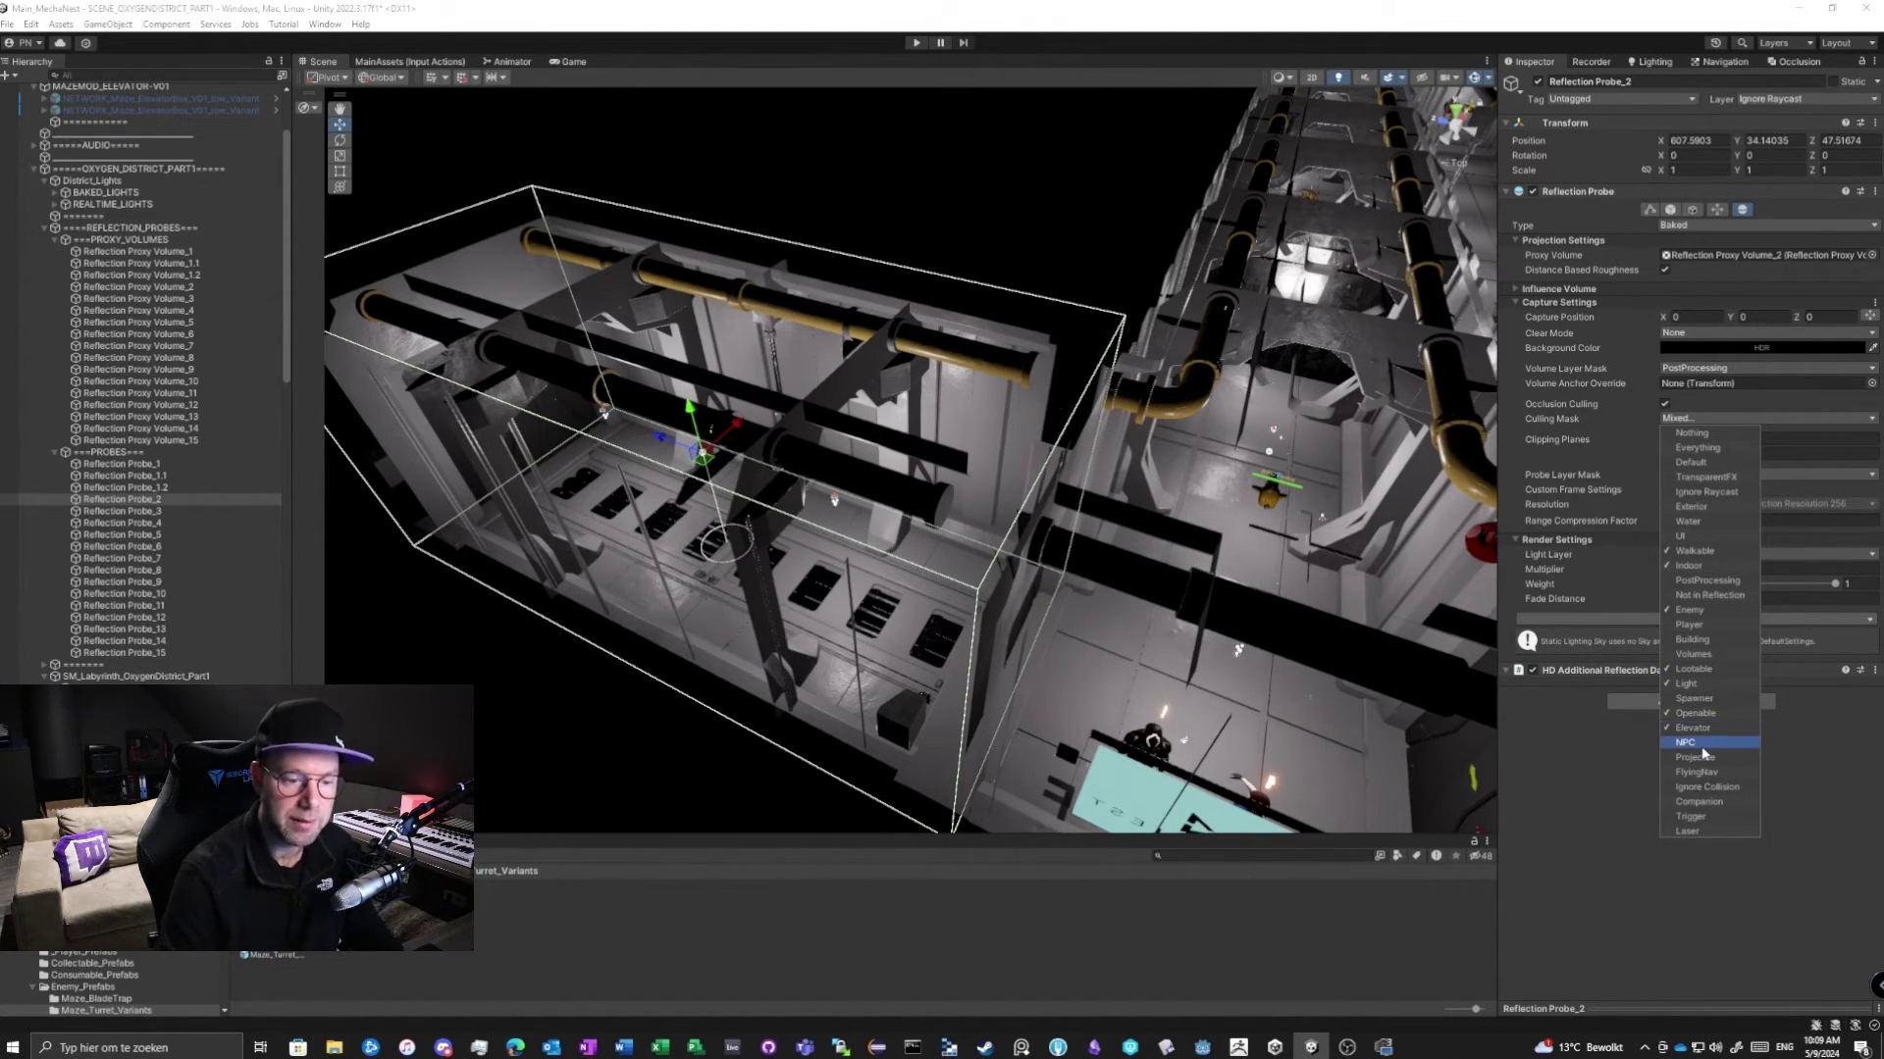
pyautogui.click(1701, 745)
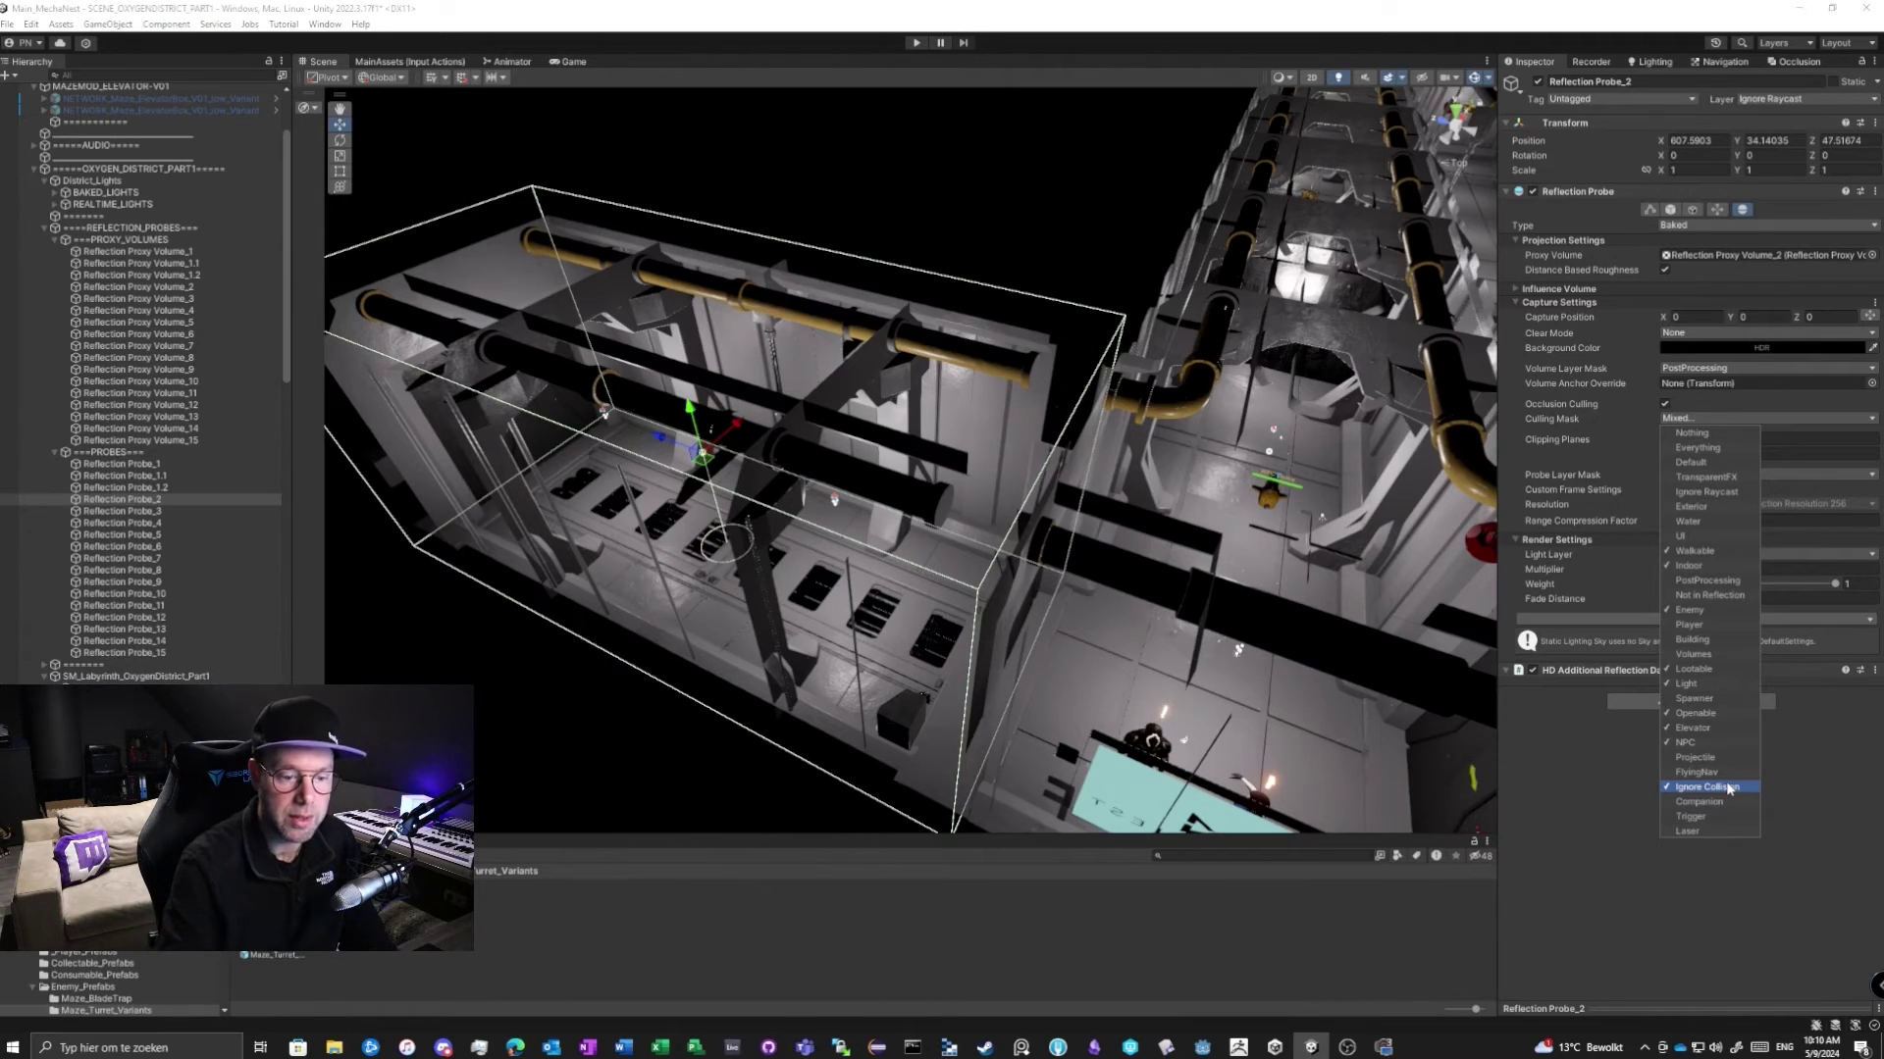
pyautogui.click(1728, 818)
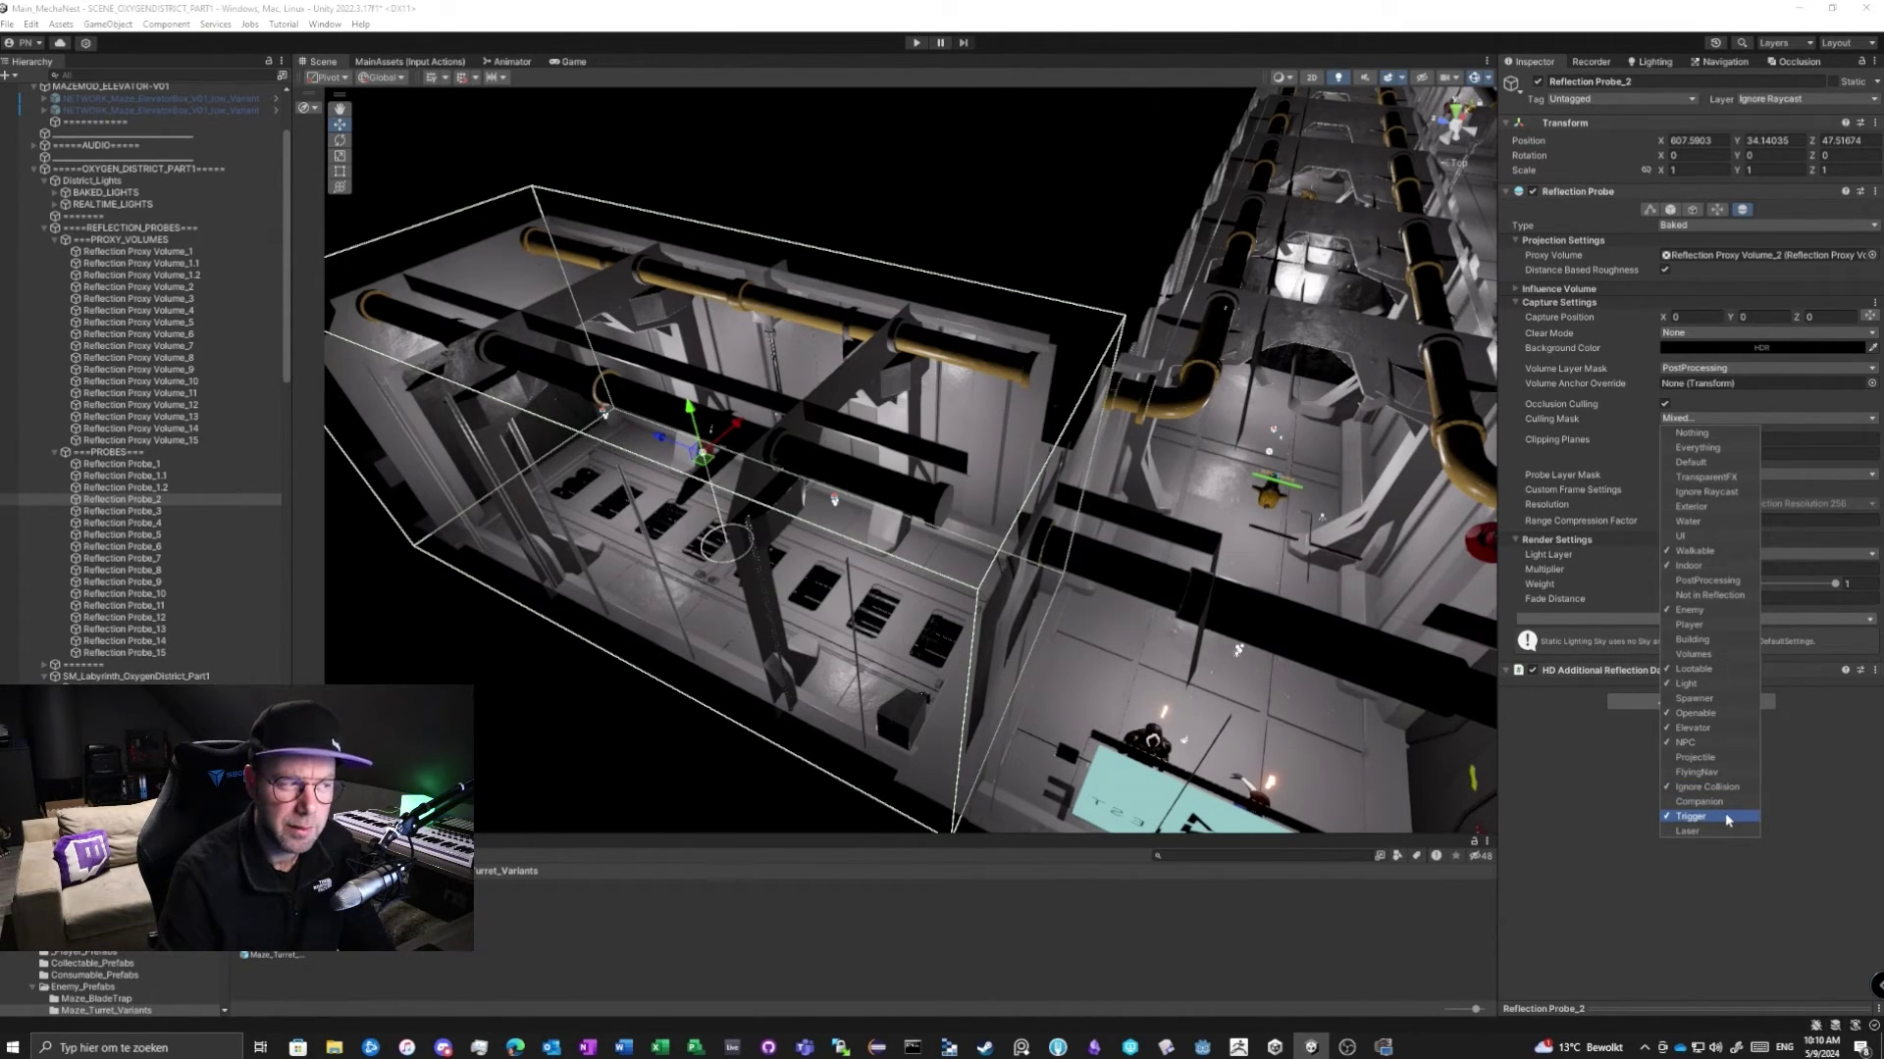
pyautogui.click(1564, 457)
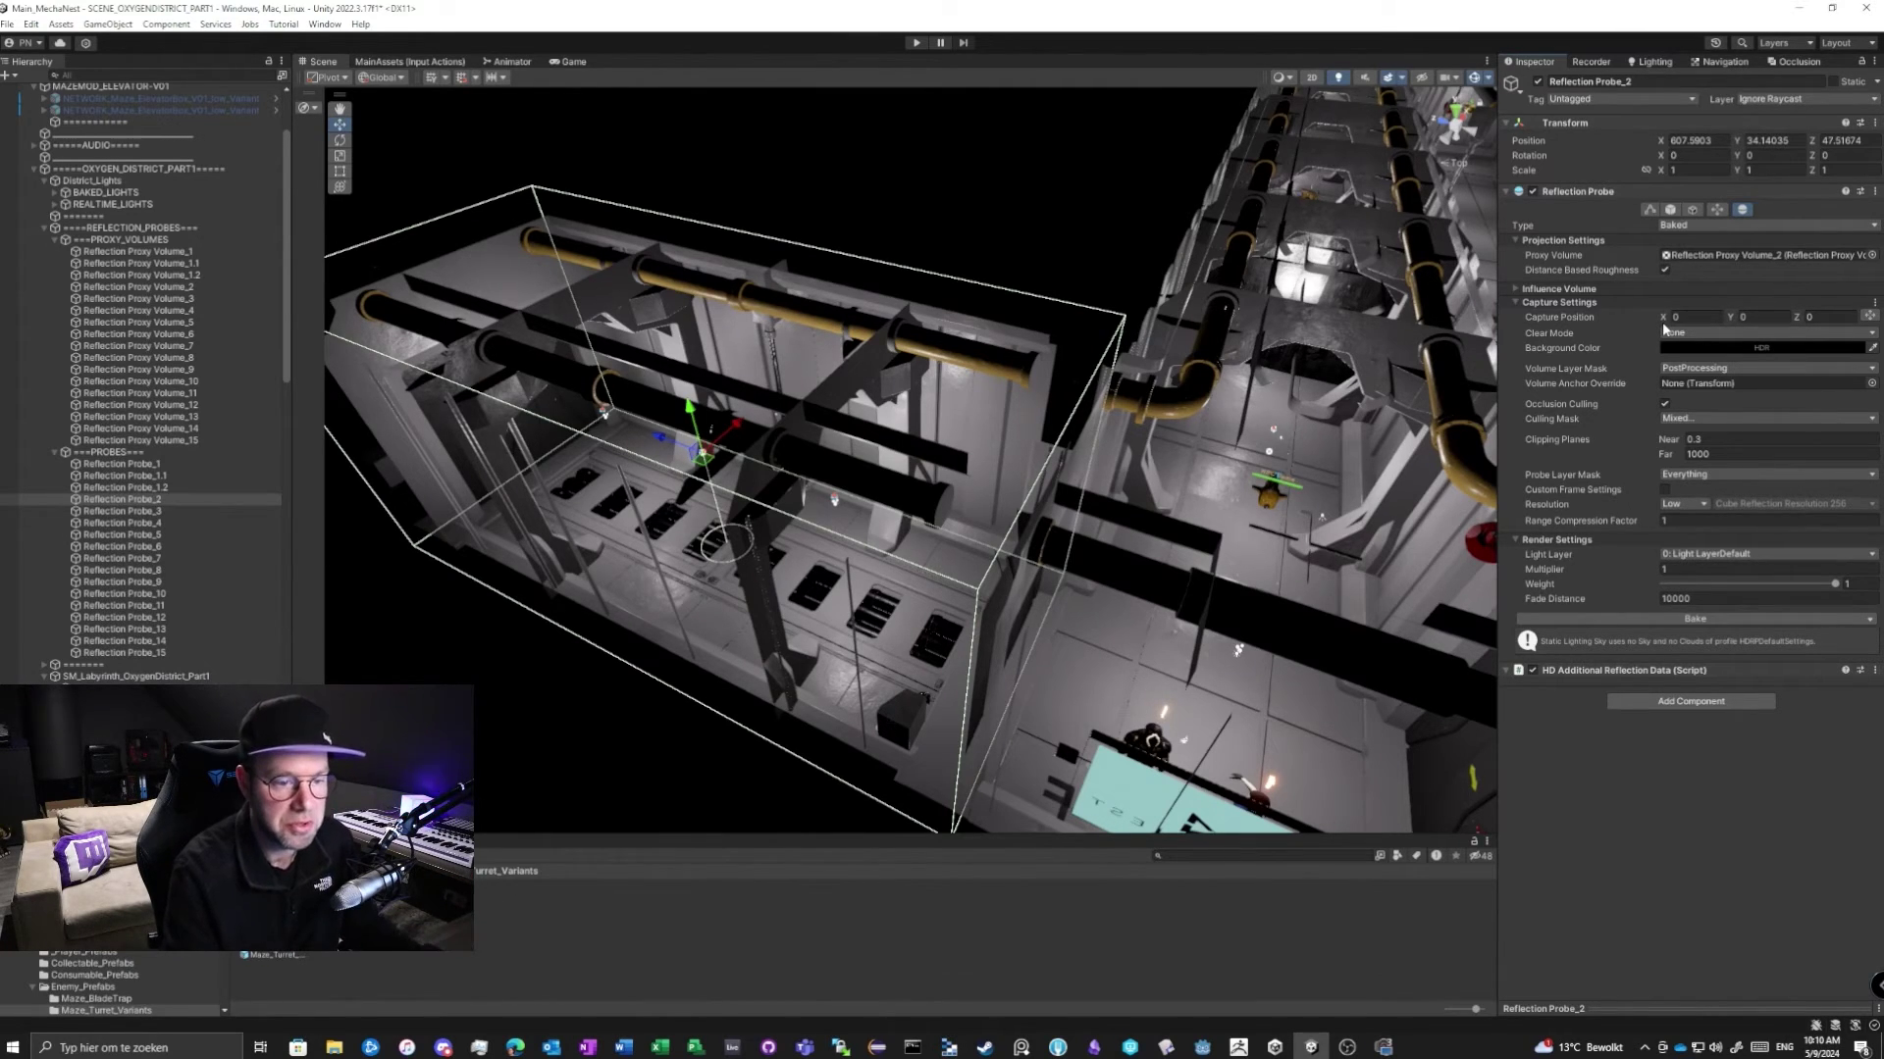
# Set the probe's far clipping plane to 50 and restrict its Probe Layer Mask to the Light layer only.
pyautogui.click(1707, 454)
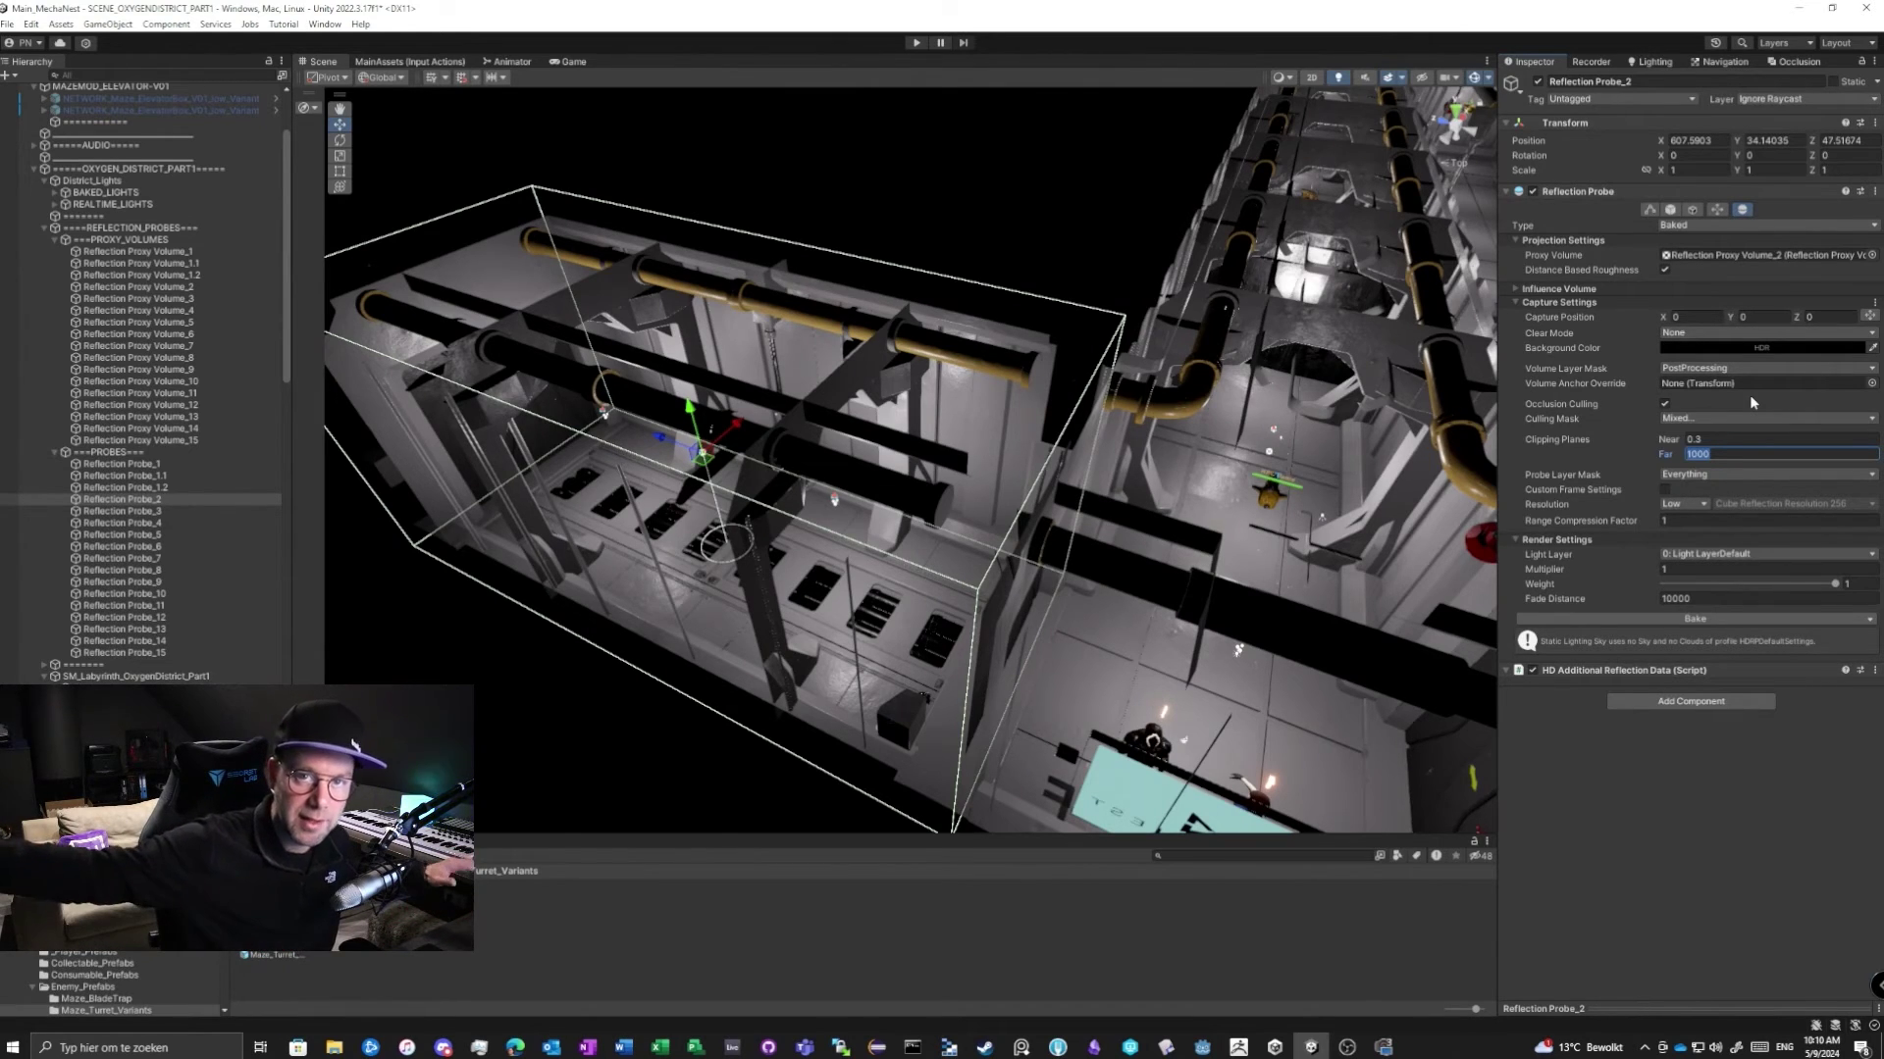
pyautogui.press('BackSpace')
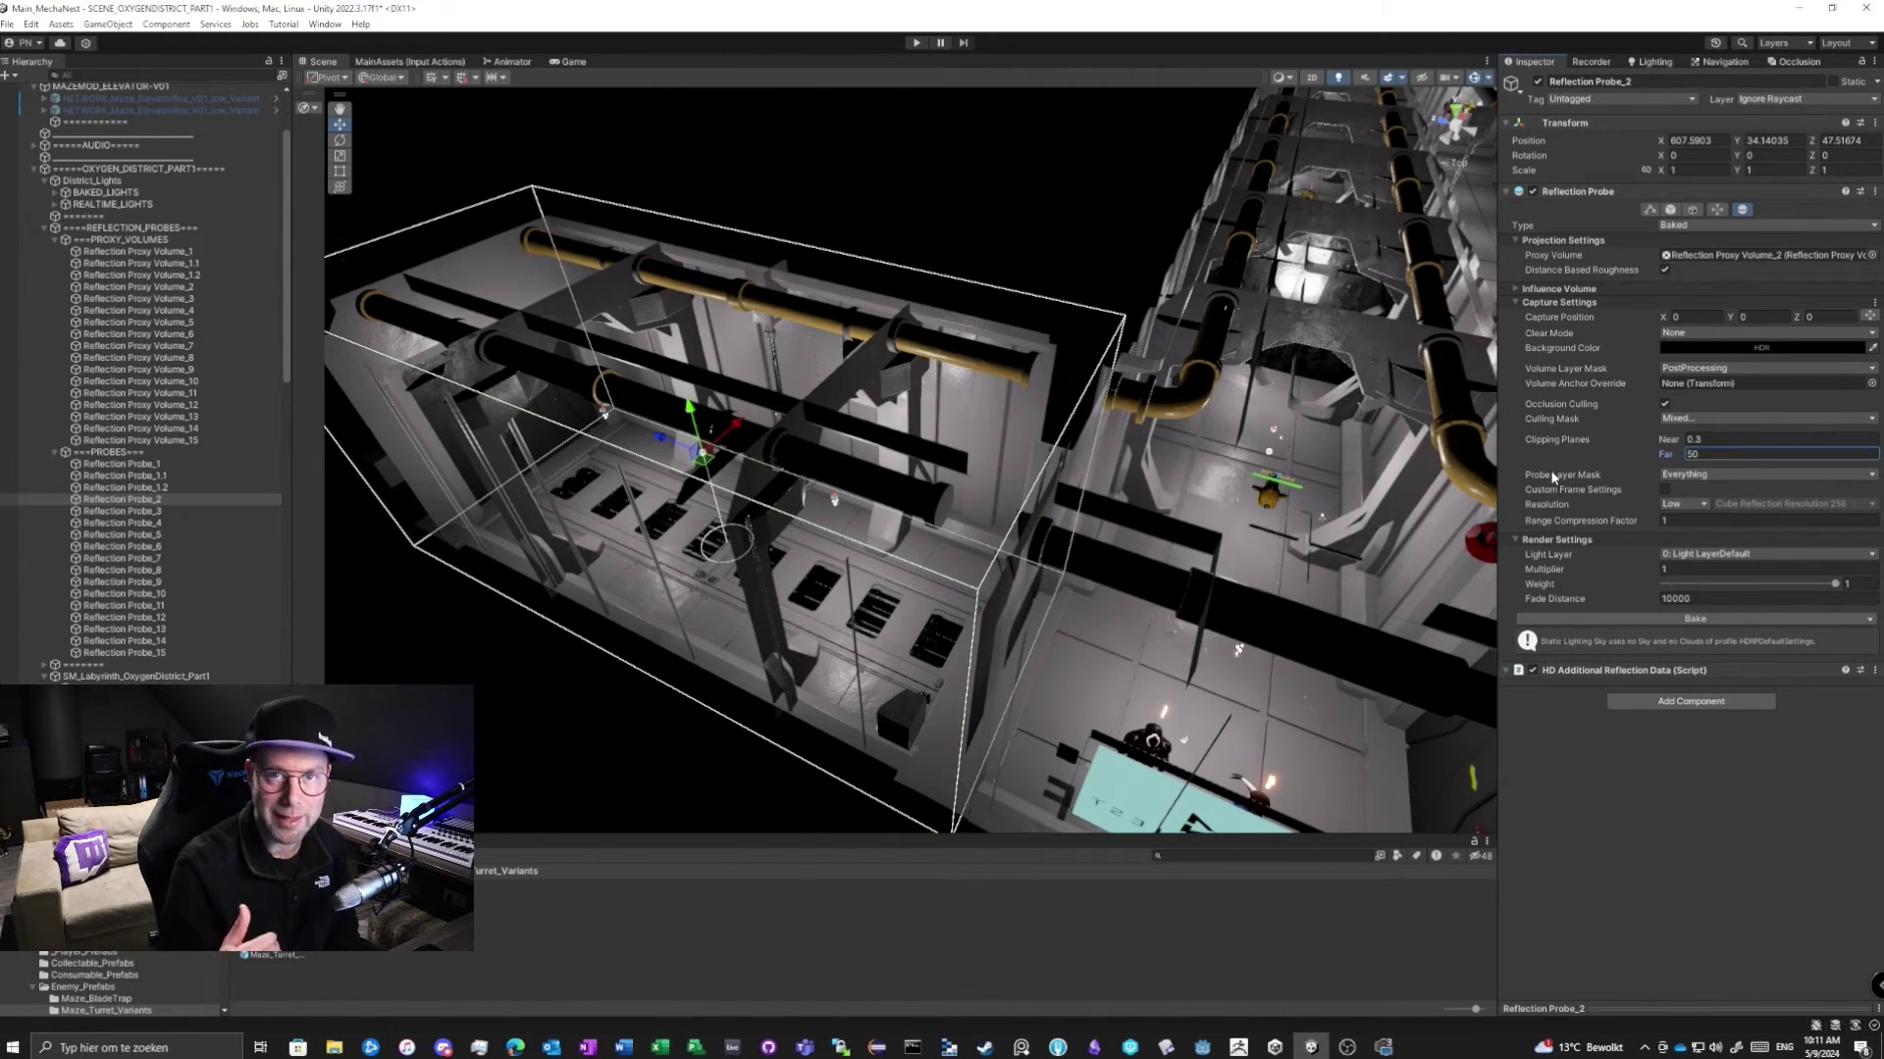
pyautogui.click(1682, 474)
pyautogui.click(1689, 488)
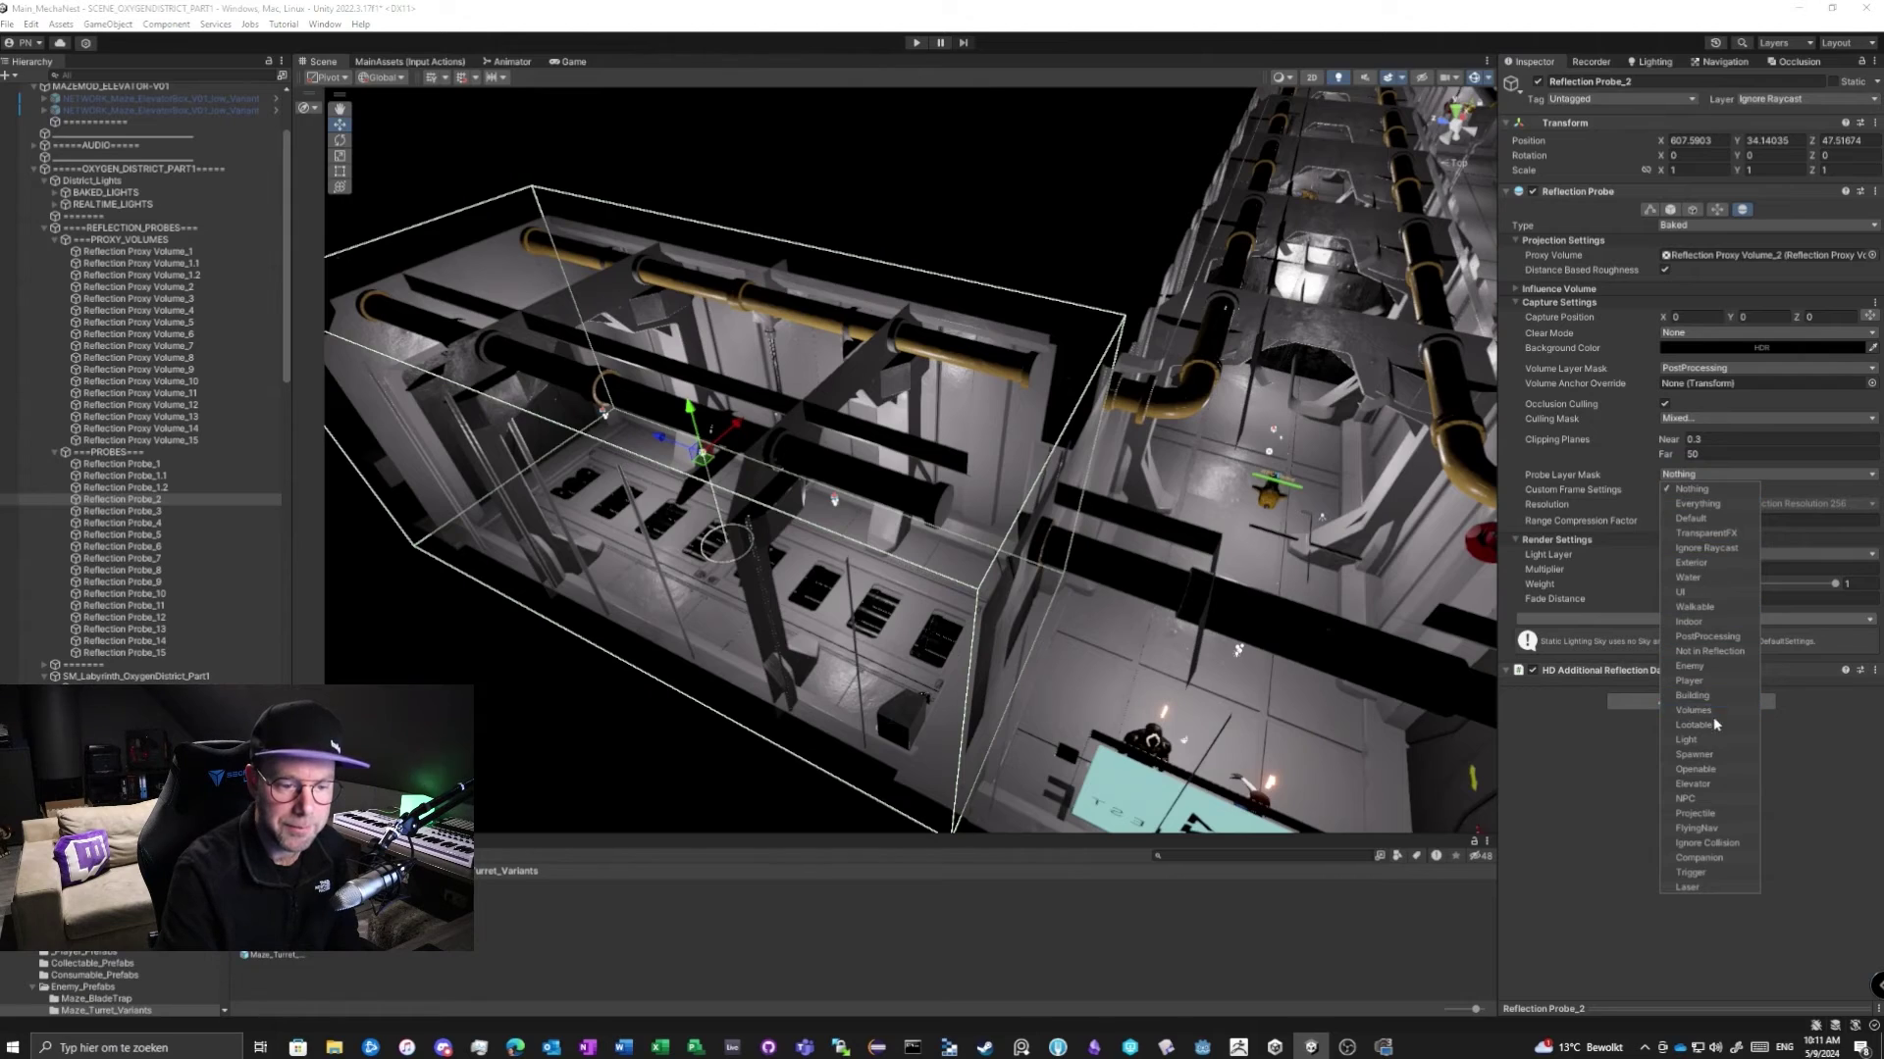
pyautogui.click(1687, 740)
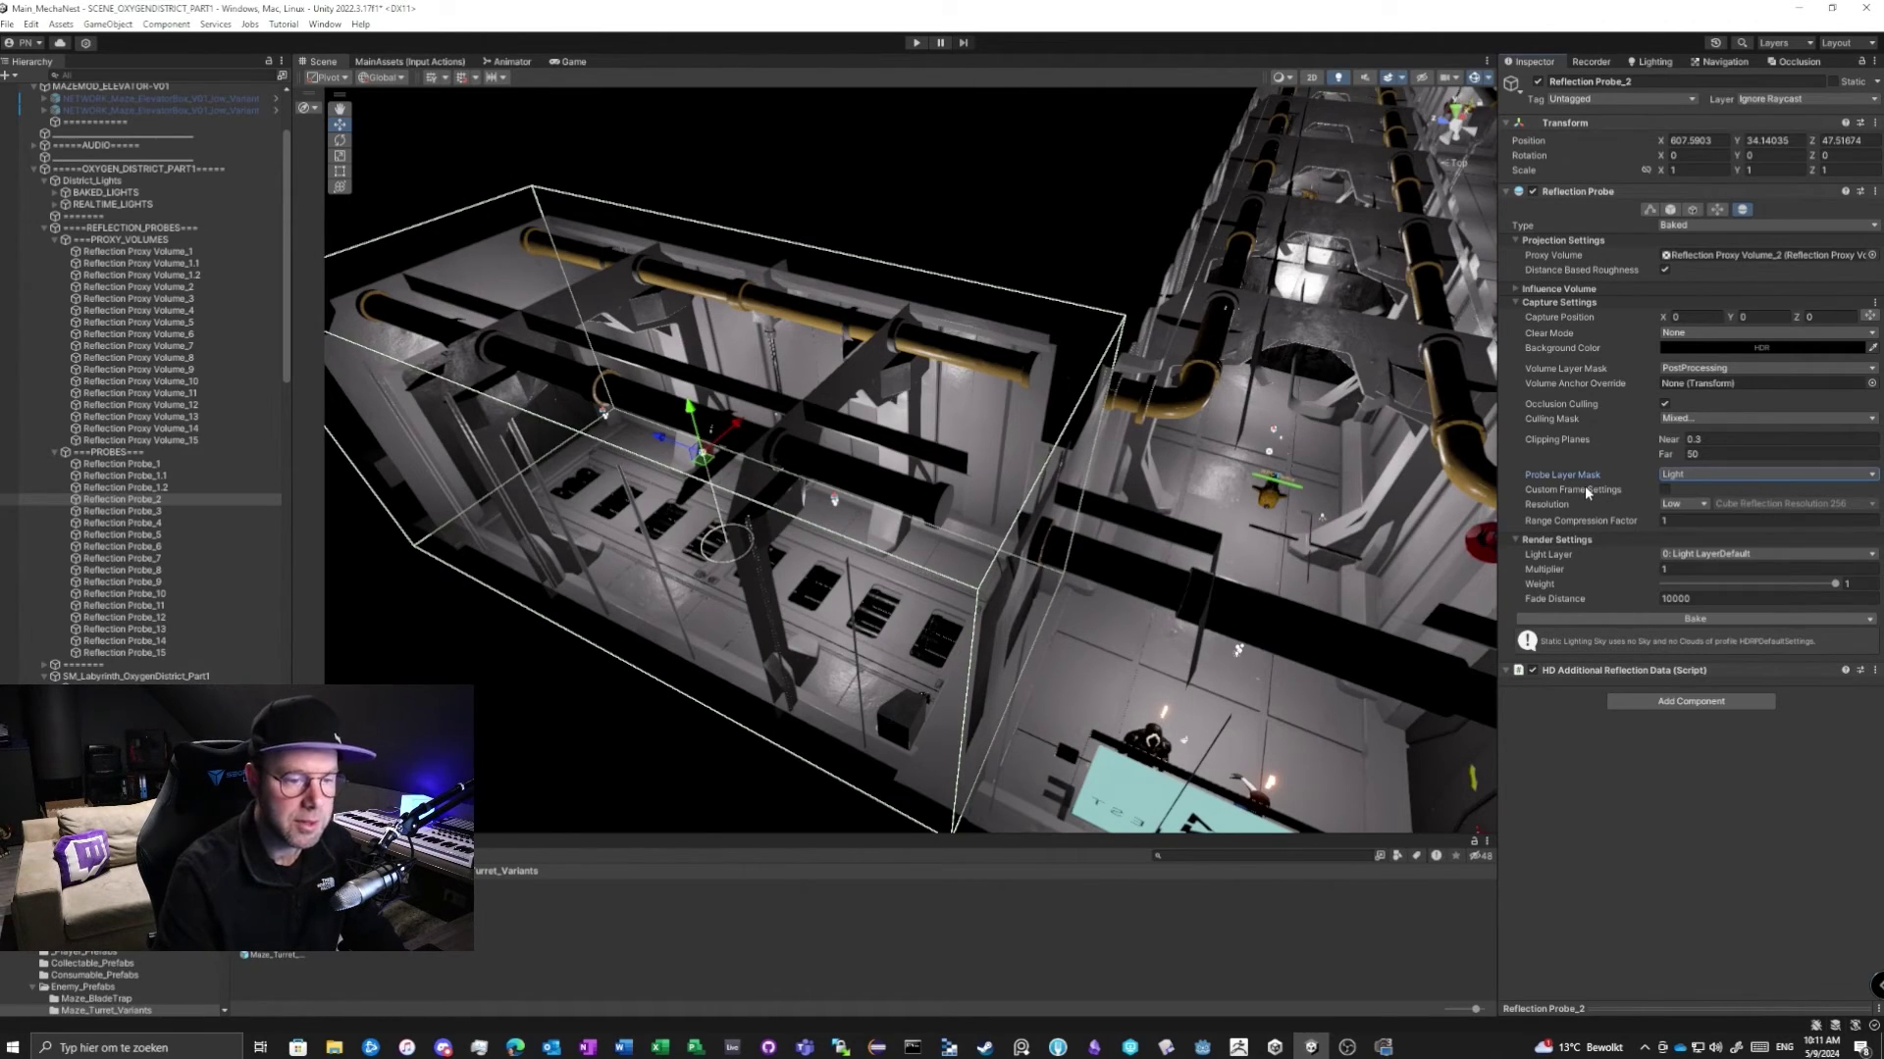
# Set the probe's capture resolution to Medium and restrict its Light Layer to InteriorOnly.
pyautogui.hotkey('alt', 'Tab')
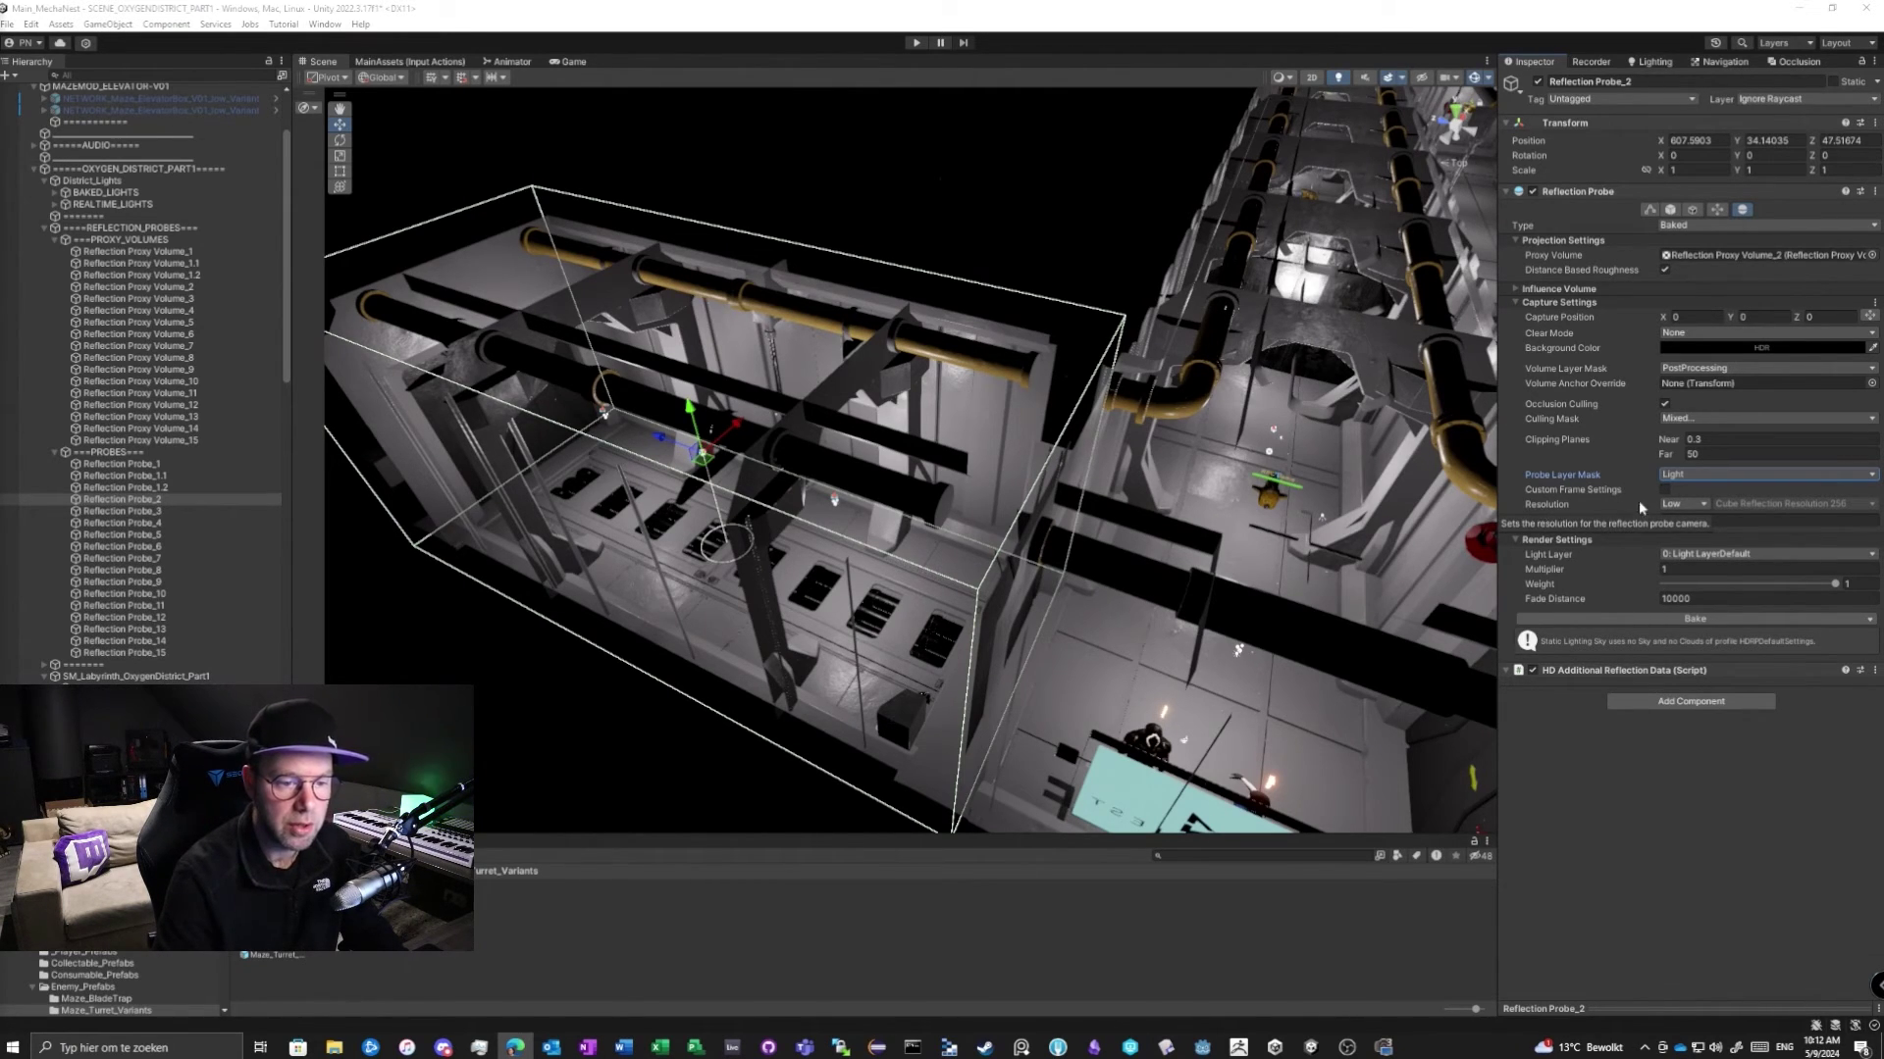
pyautogui.click(1682, 504)
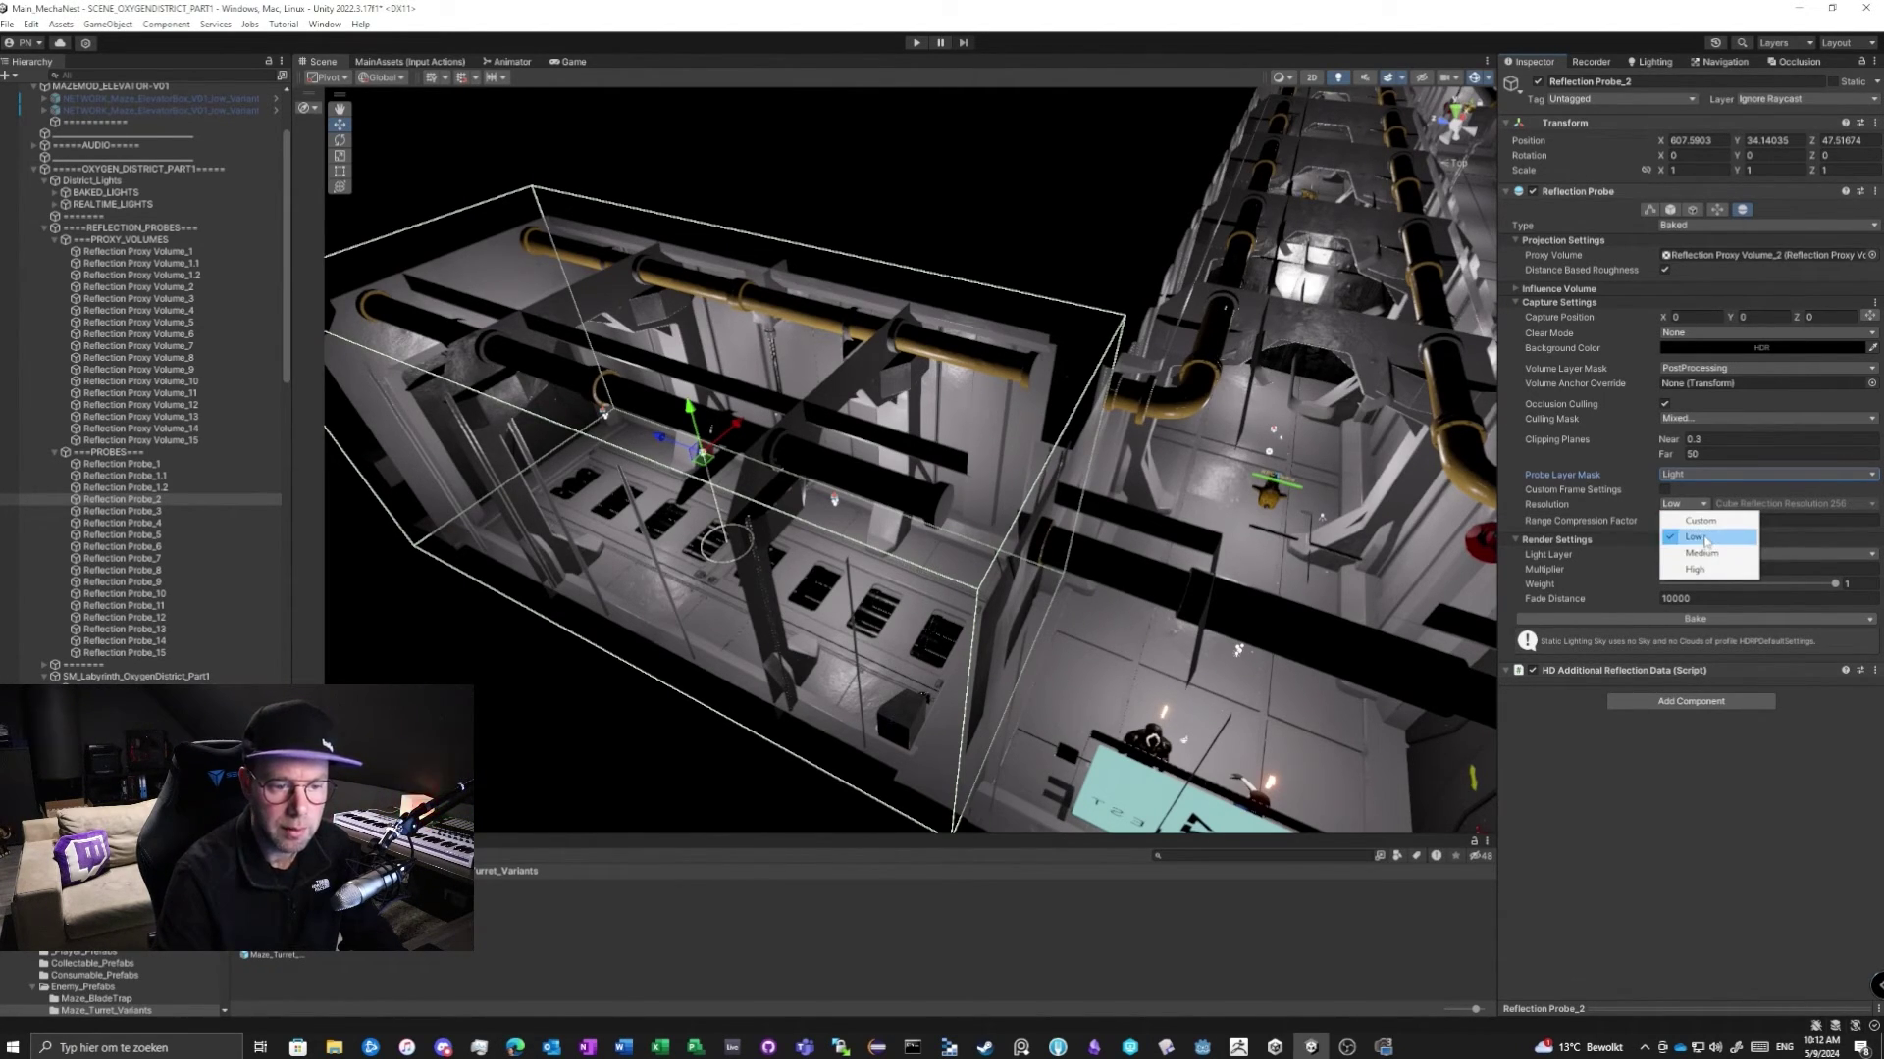
pyautogui.click(1702, 553)
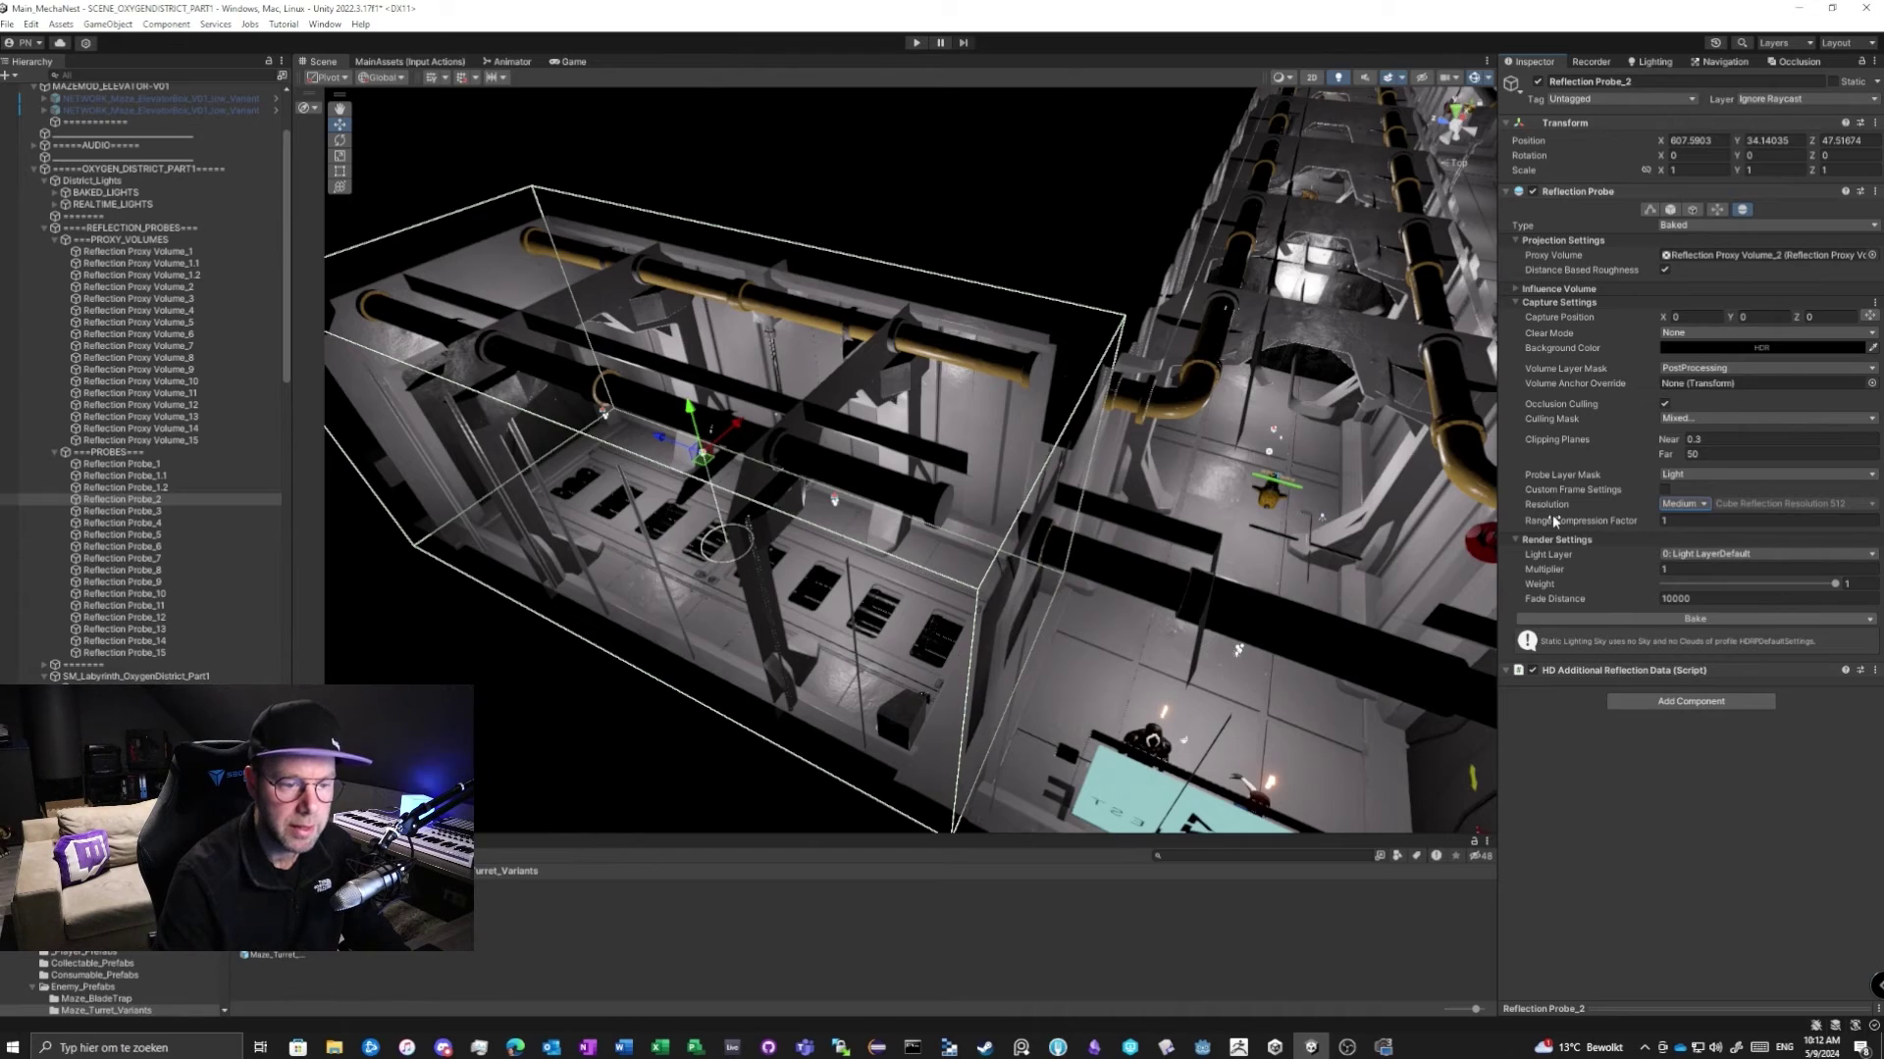
pyautogui.moveTo(1555, 520)
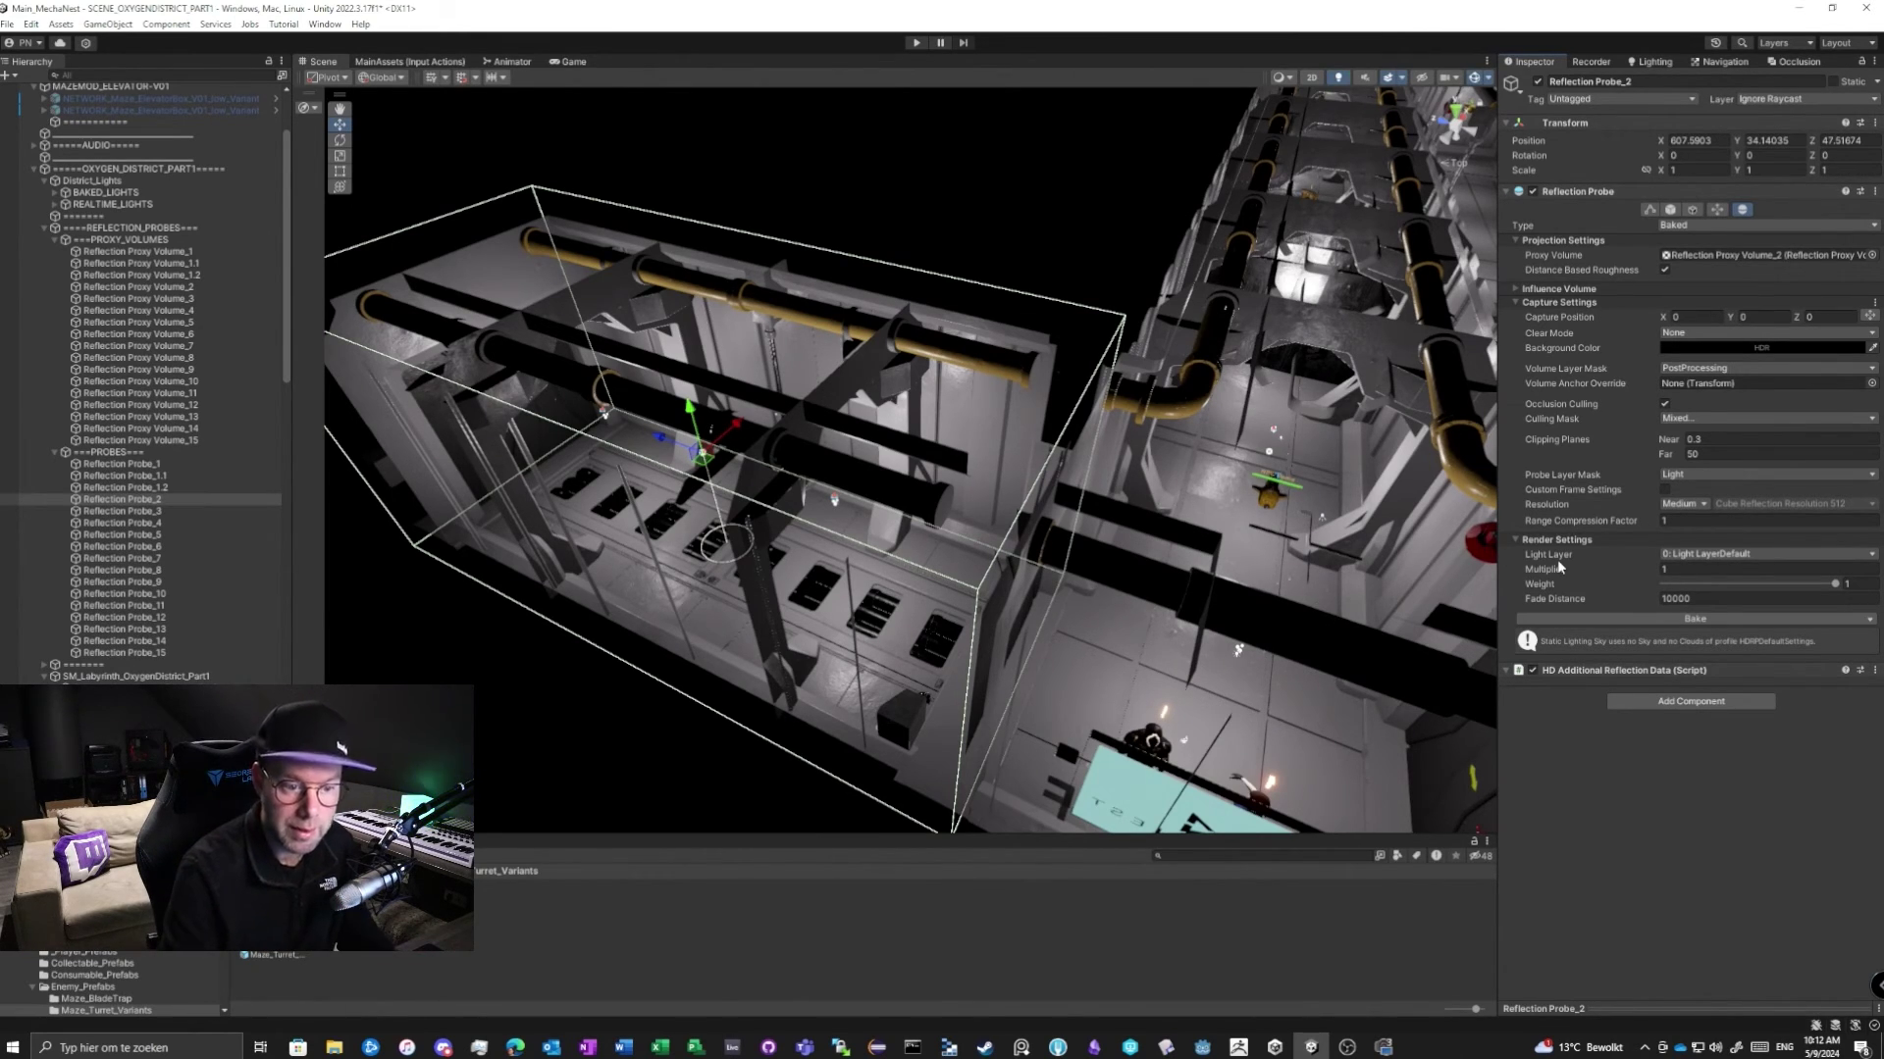
pyautogui.click(1740, 562)
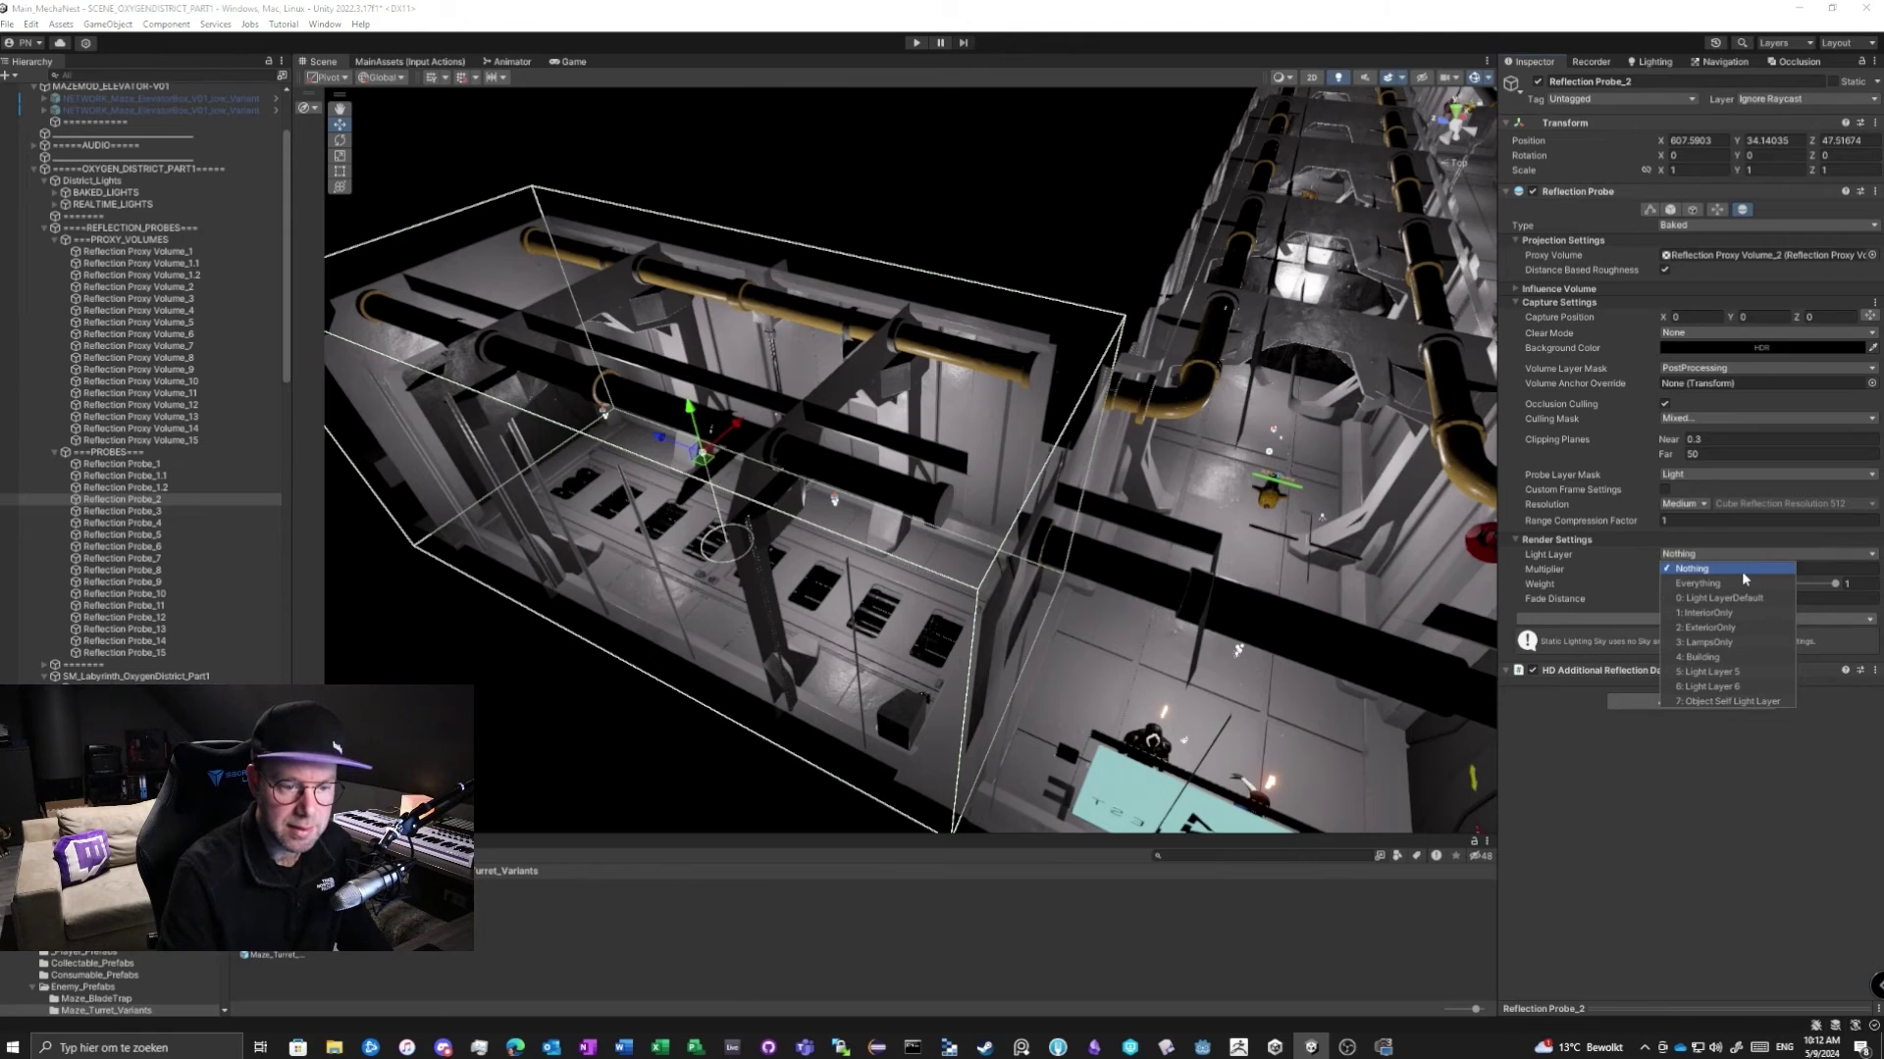
pyautogui.click(1734, 613)
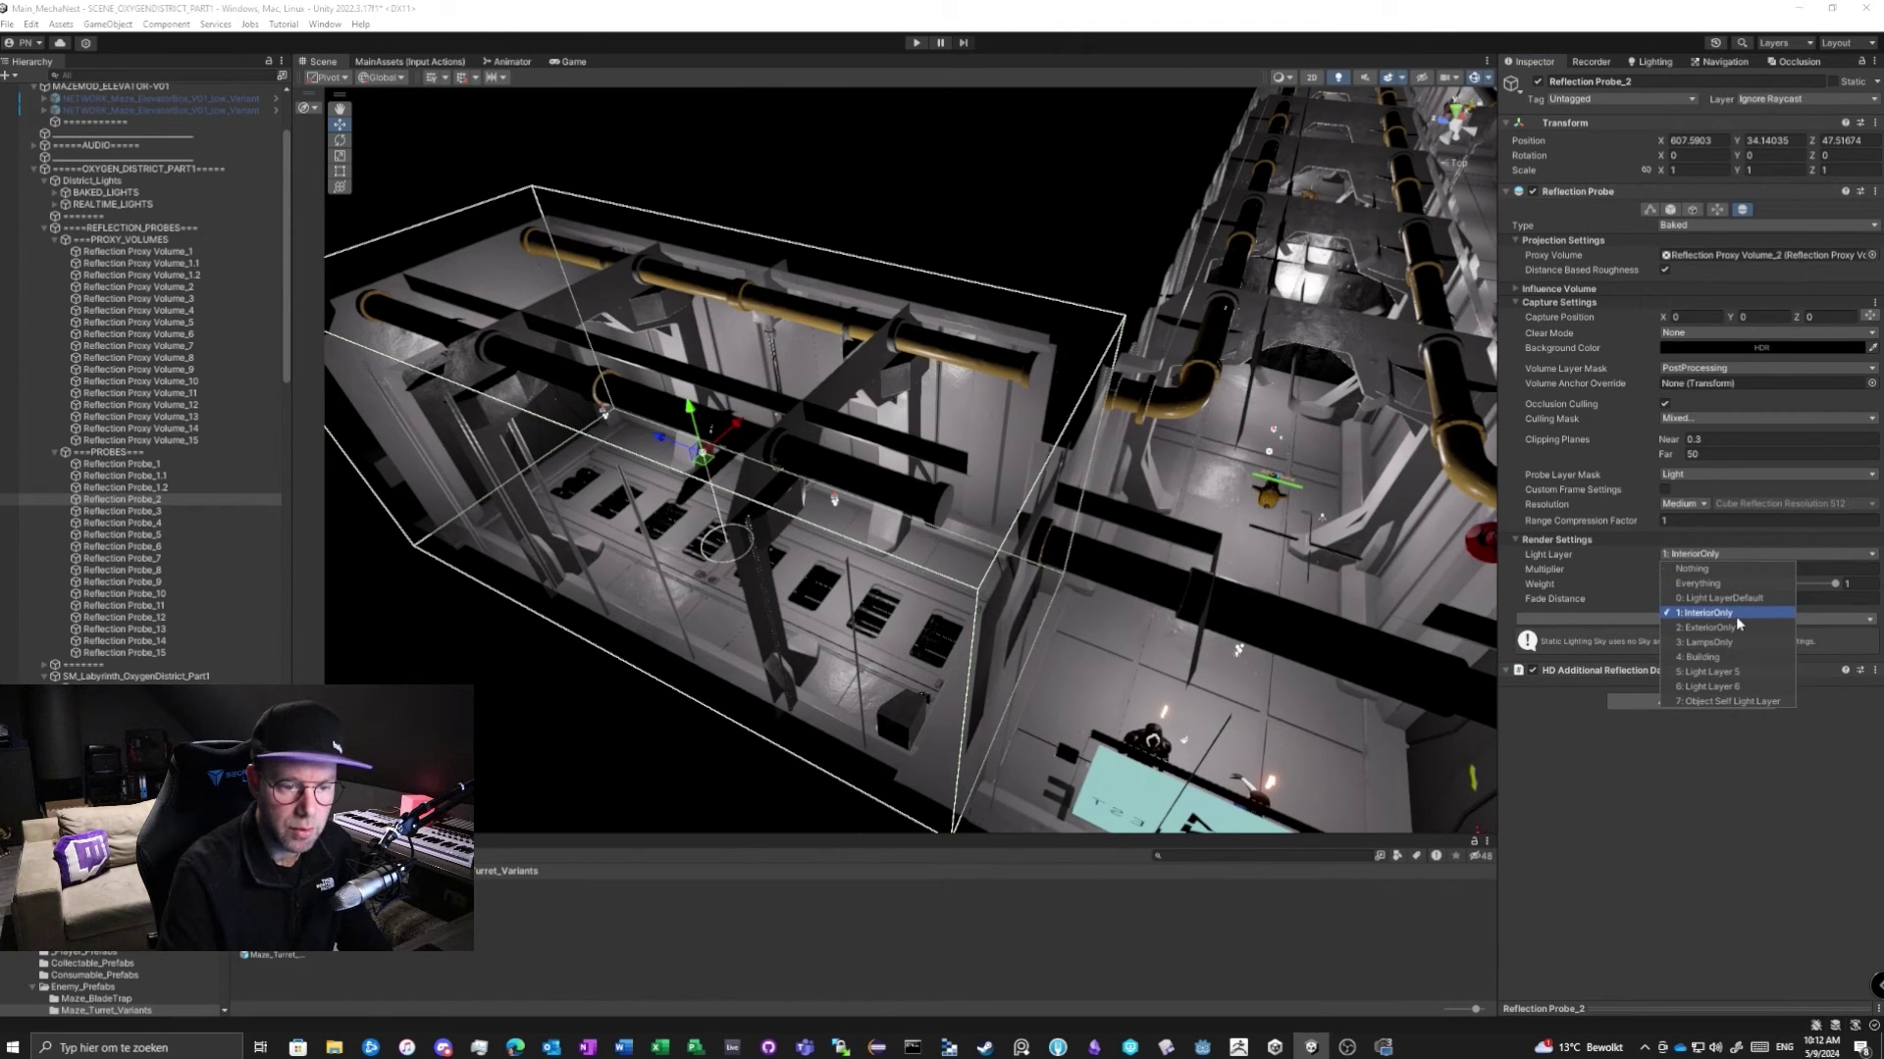
pyautogui.click(1593, 781)
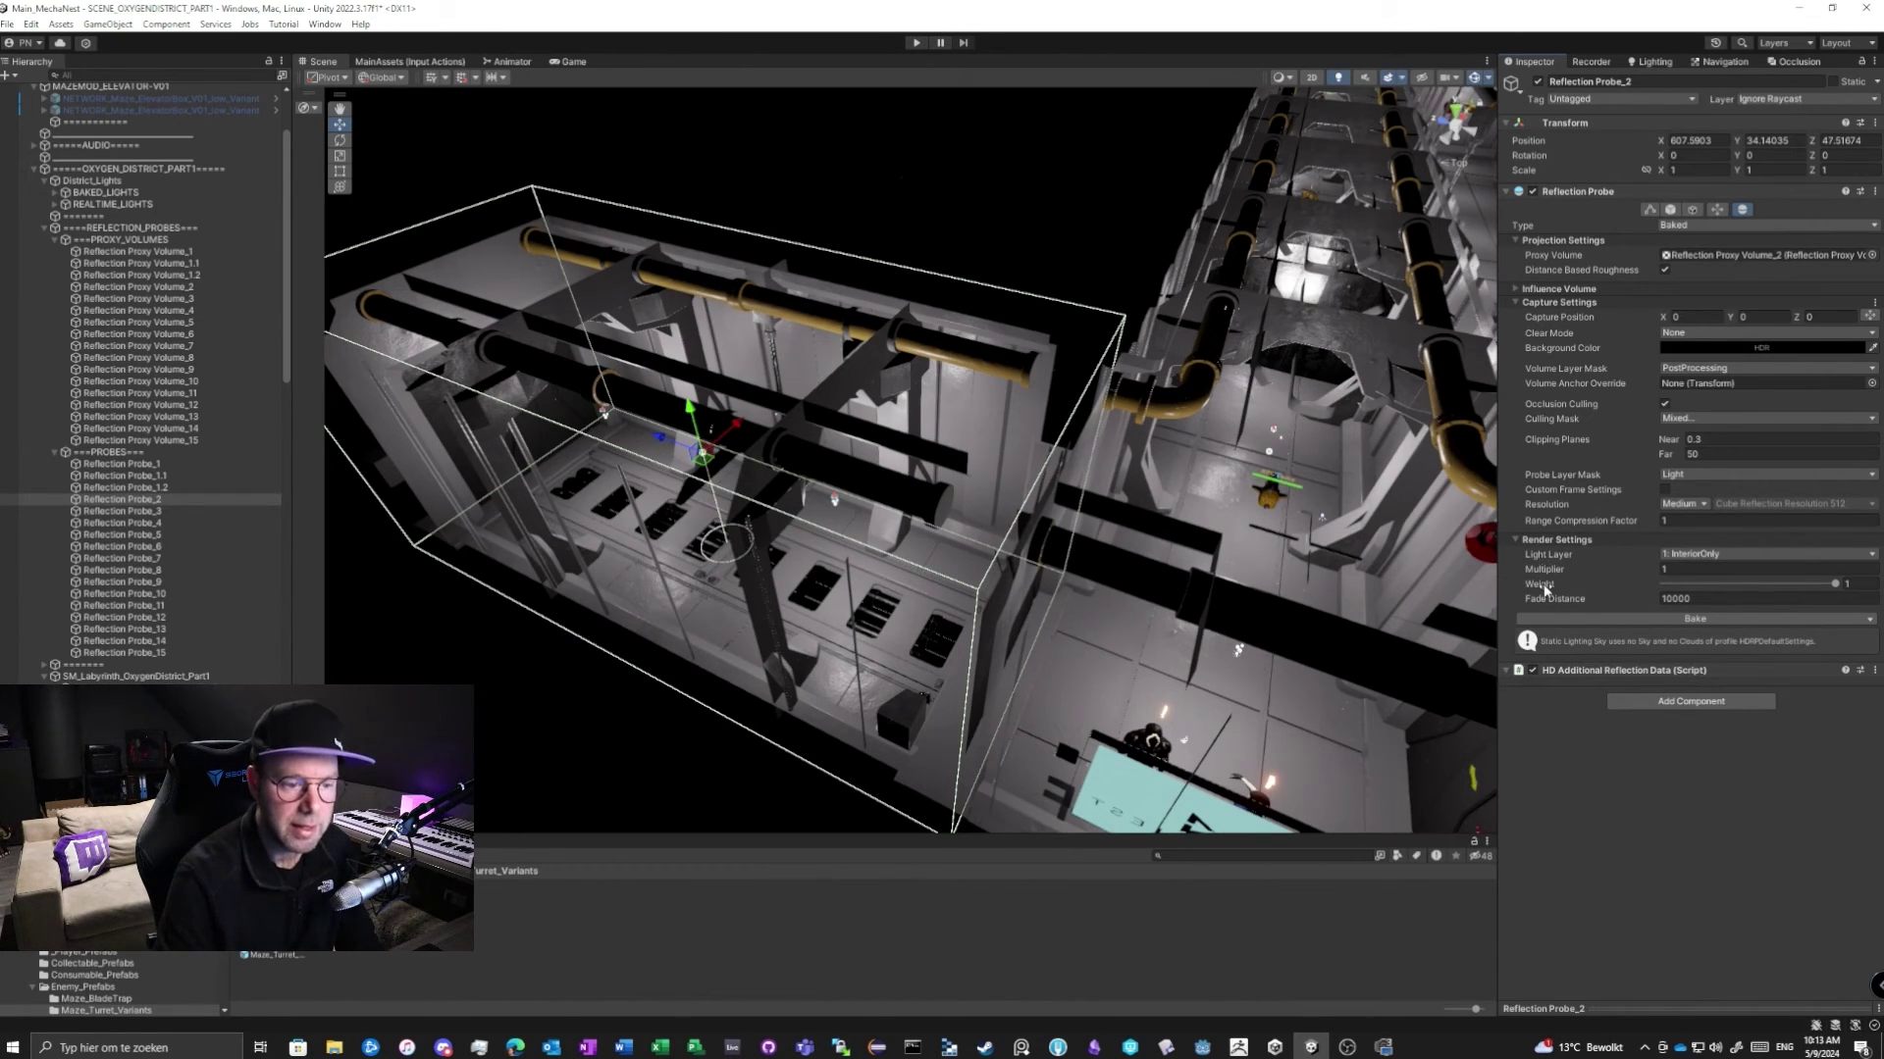
# Set the probe's render weight to 0.5 and its fade distance to 50.
pyautogui.click(1854, 582)
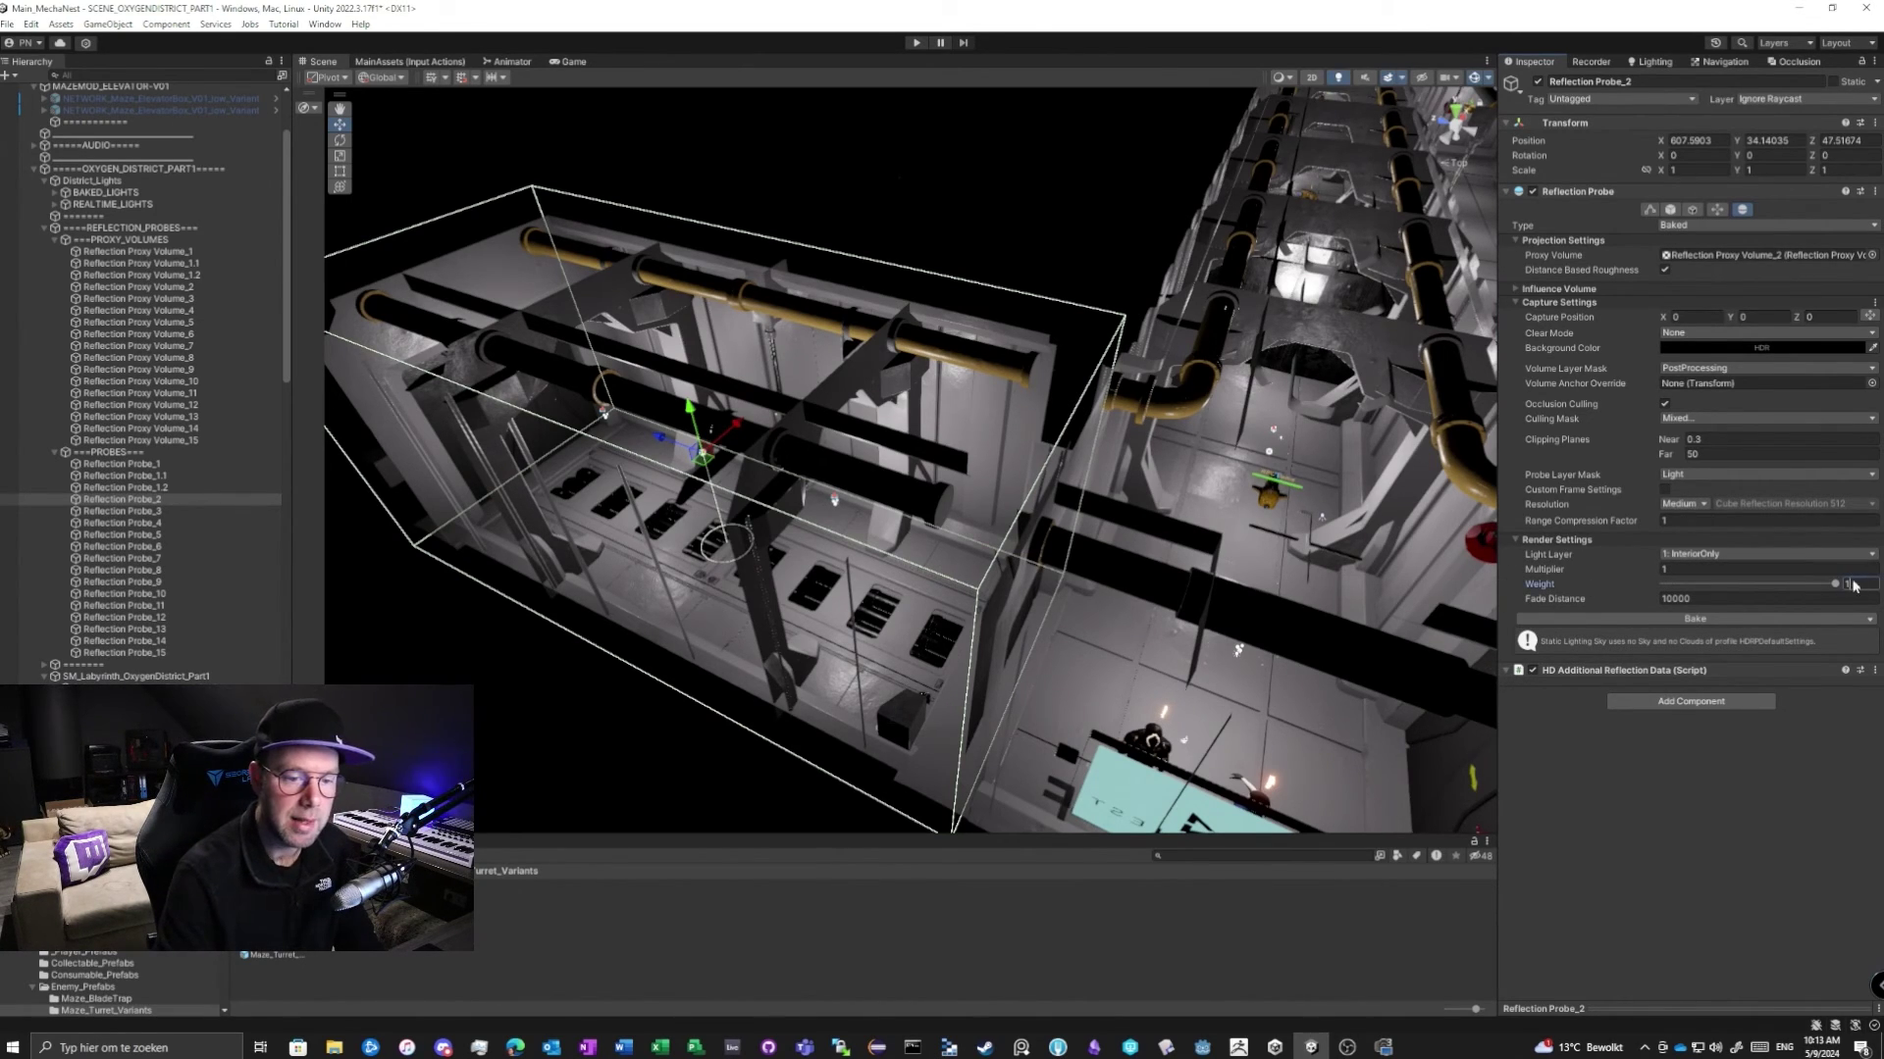
pyautogui.write('0.5')
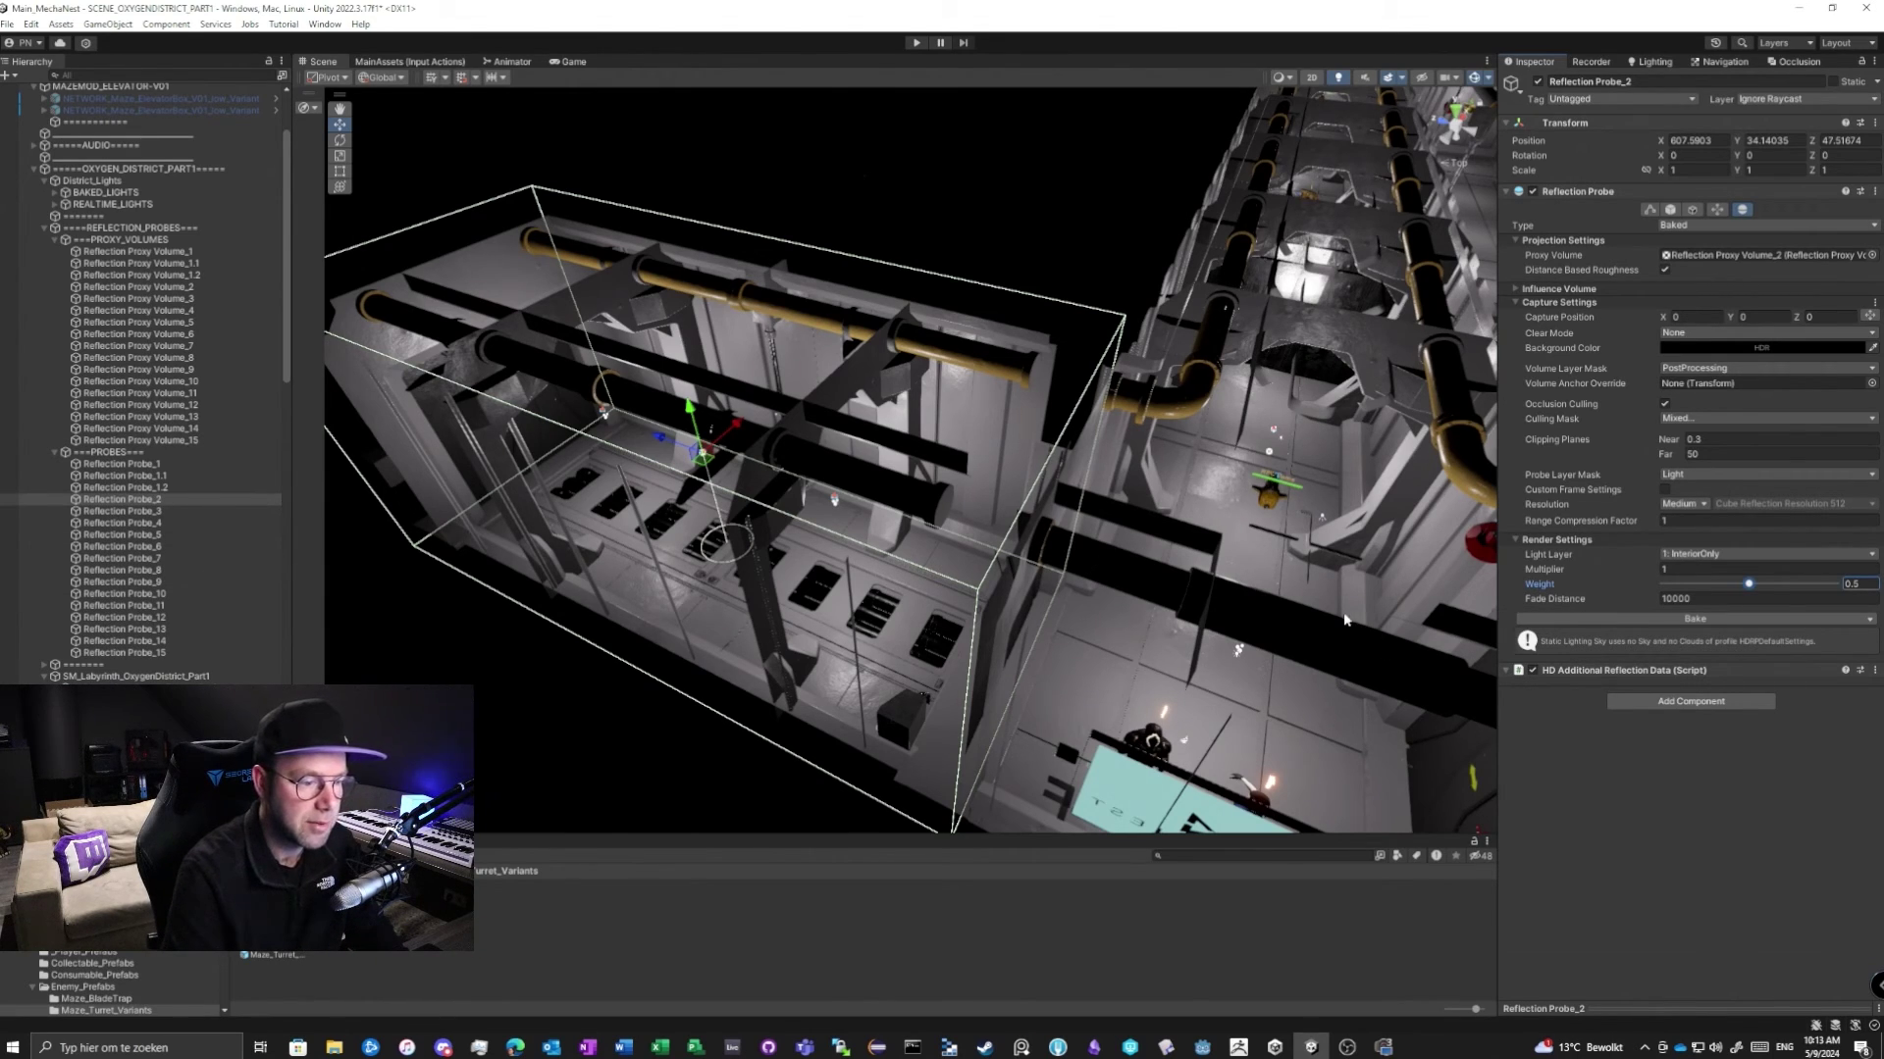
pyautogui.click(1733, 598)
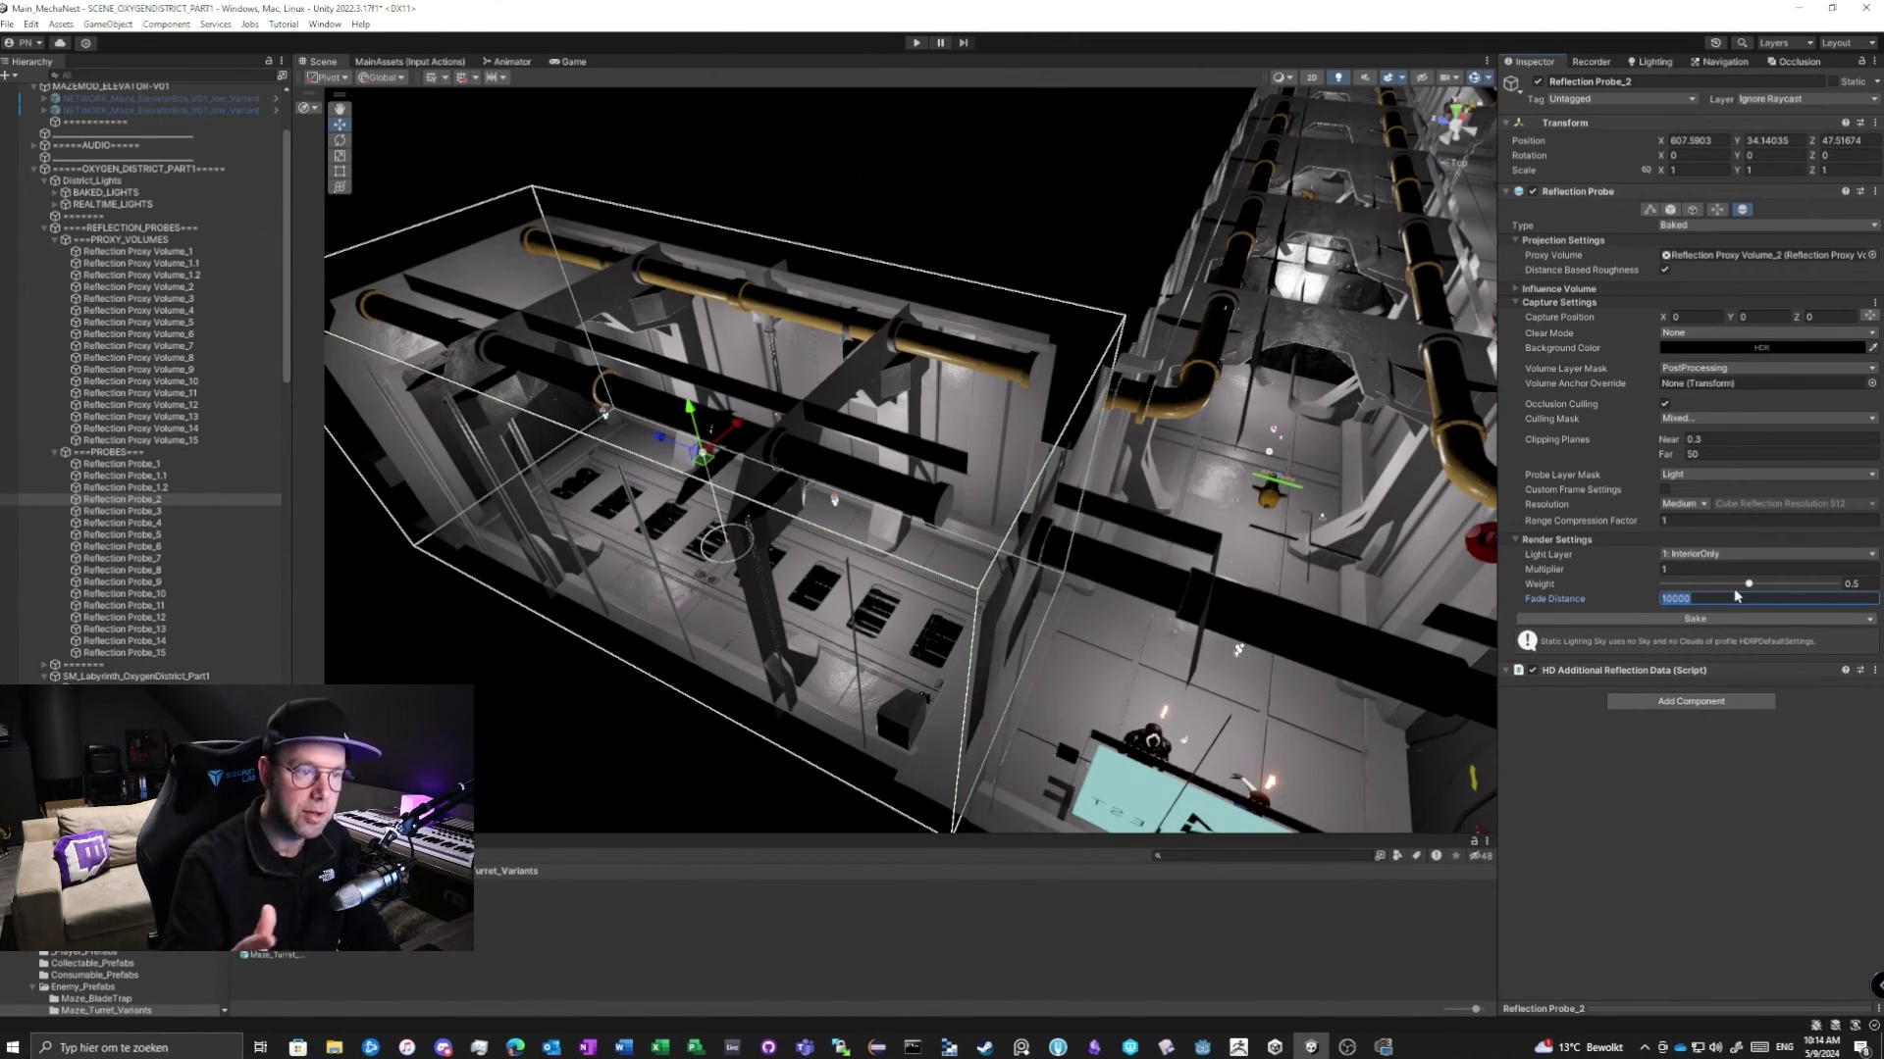
pyautogui.write('50')
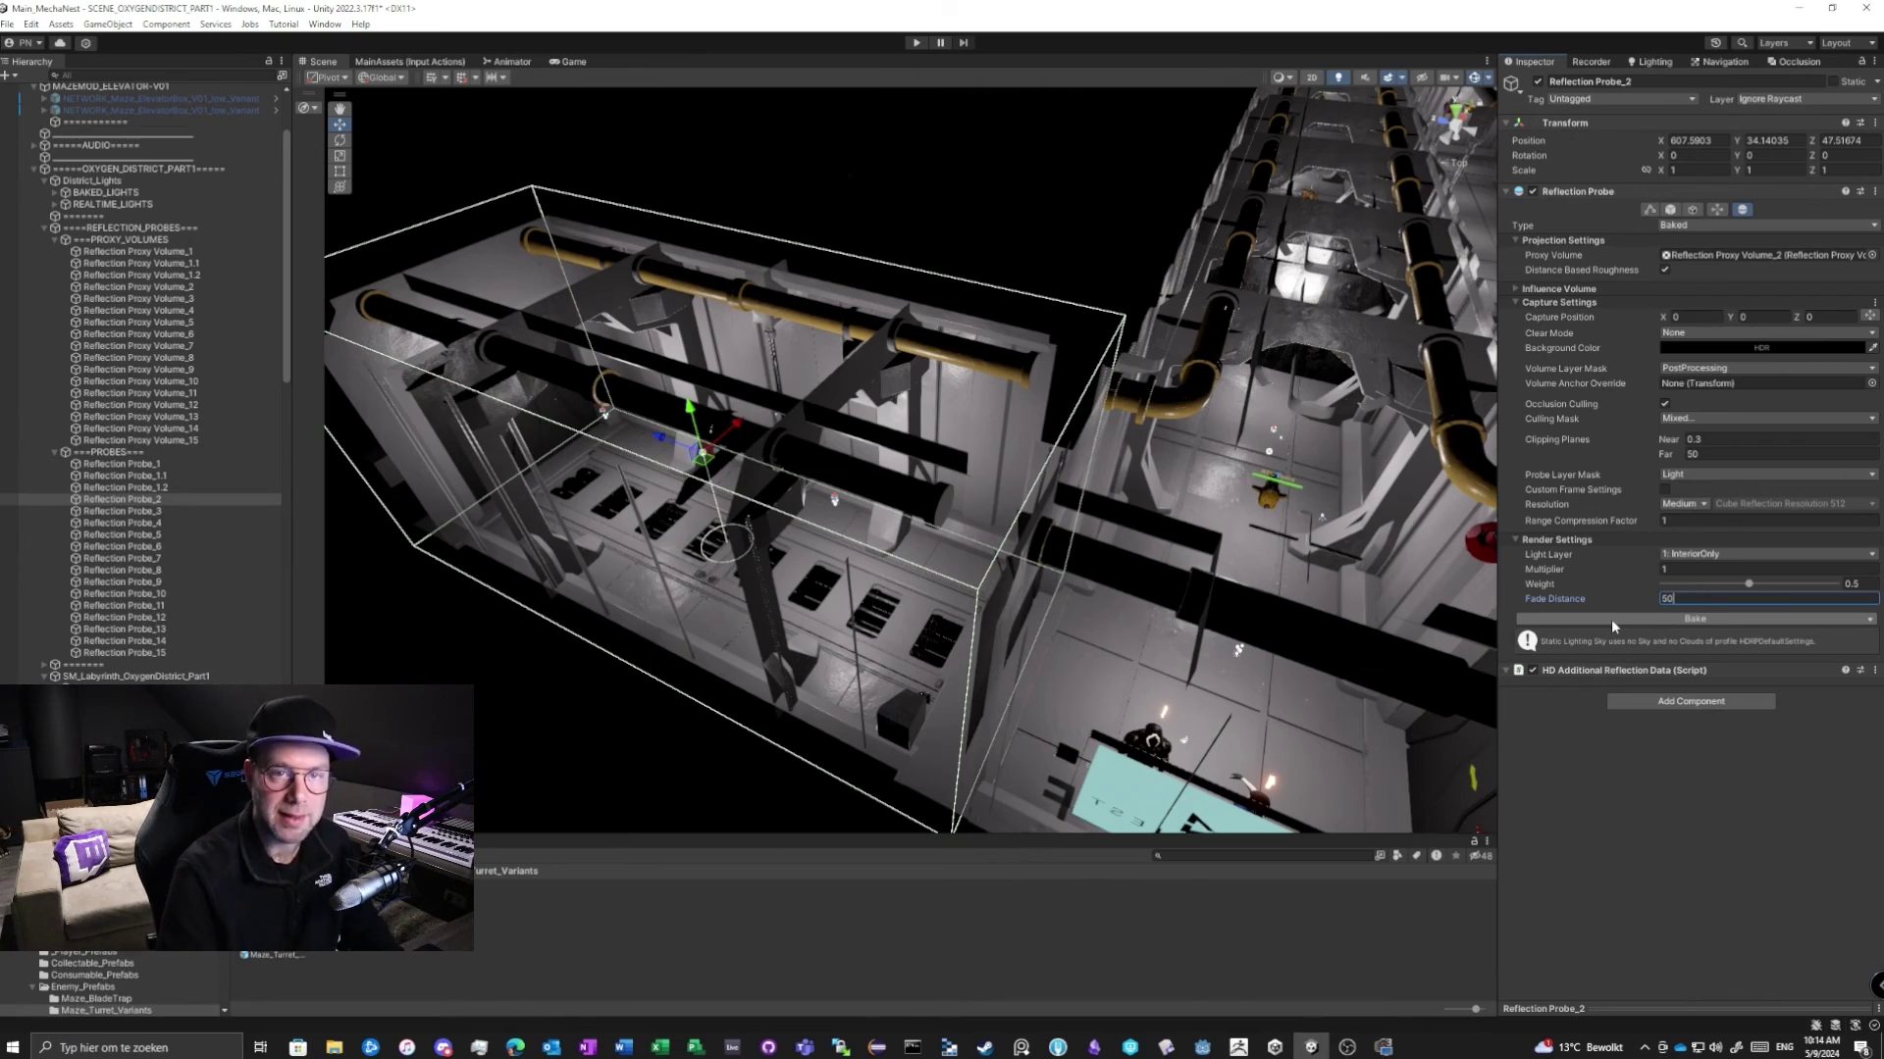
# Select all reflection probes from Reflection Probe_1 through Reflection Probe_15 and bake them together.
pyautogui.moveTo(968, 444); pyautogui.dragTo(852, 335, button='right')
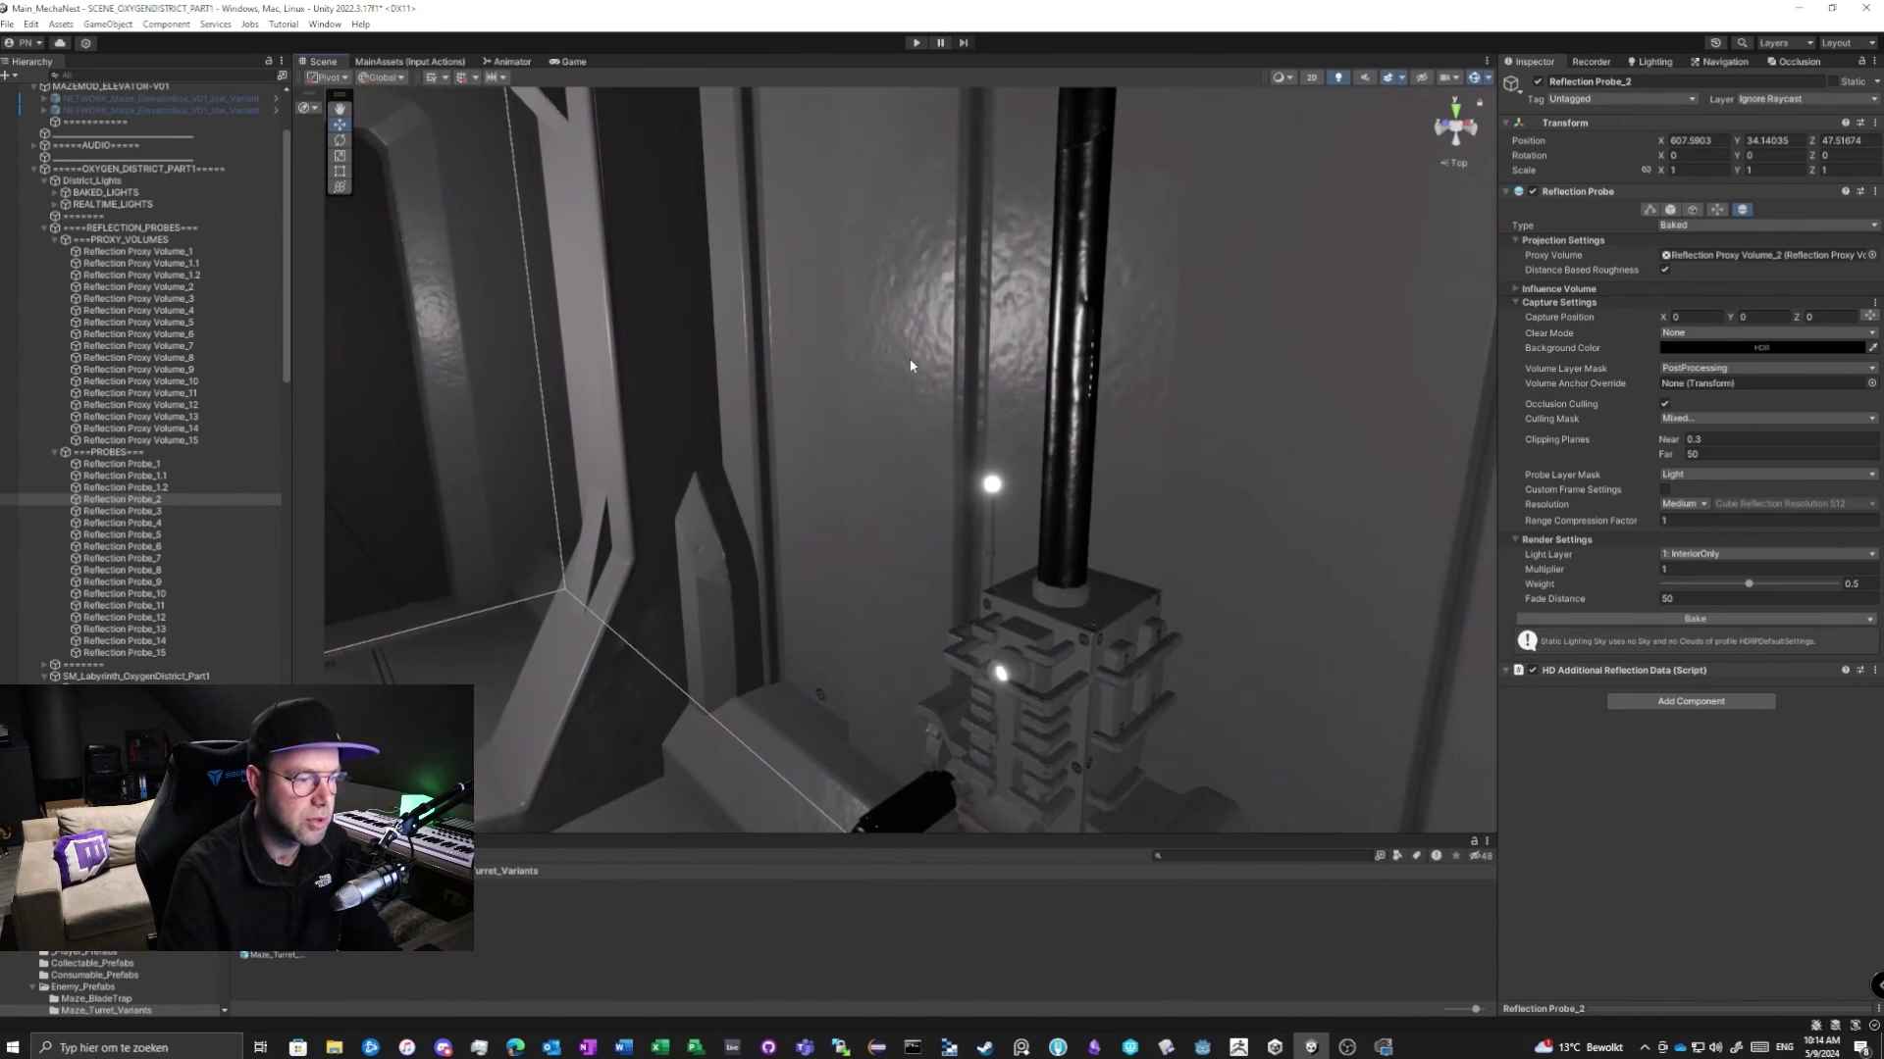
pyautogui.moveTo(1104, 458); pyautogui.dragTo(981, 461, button='right')
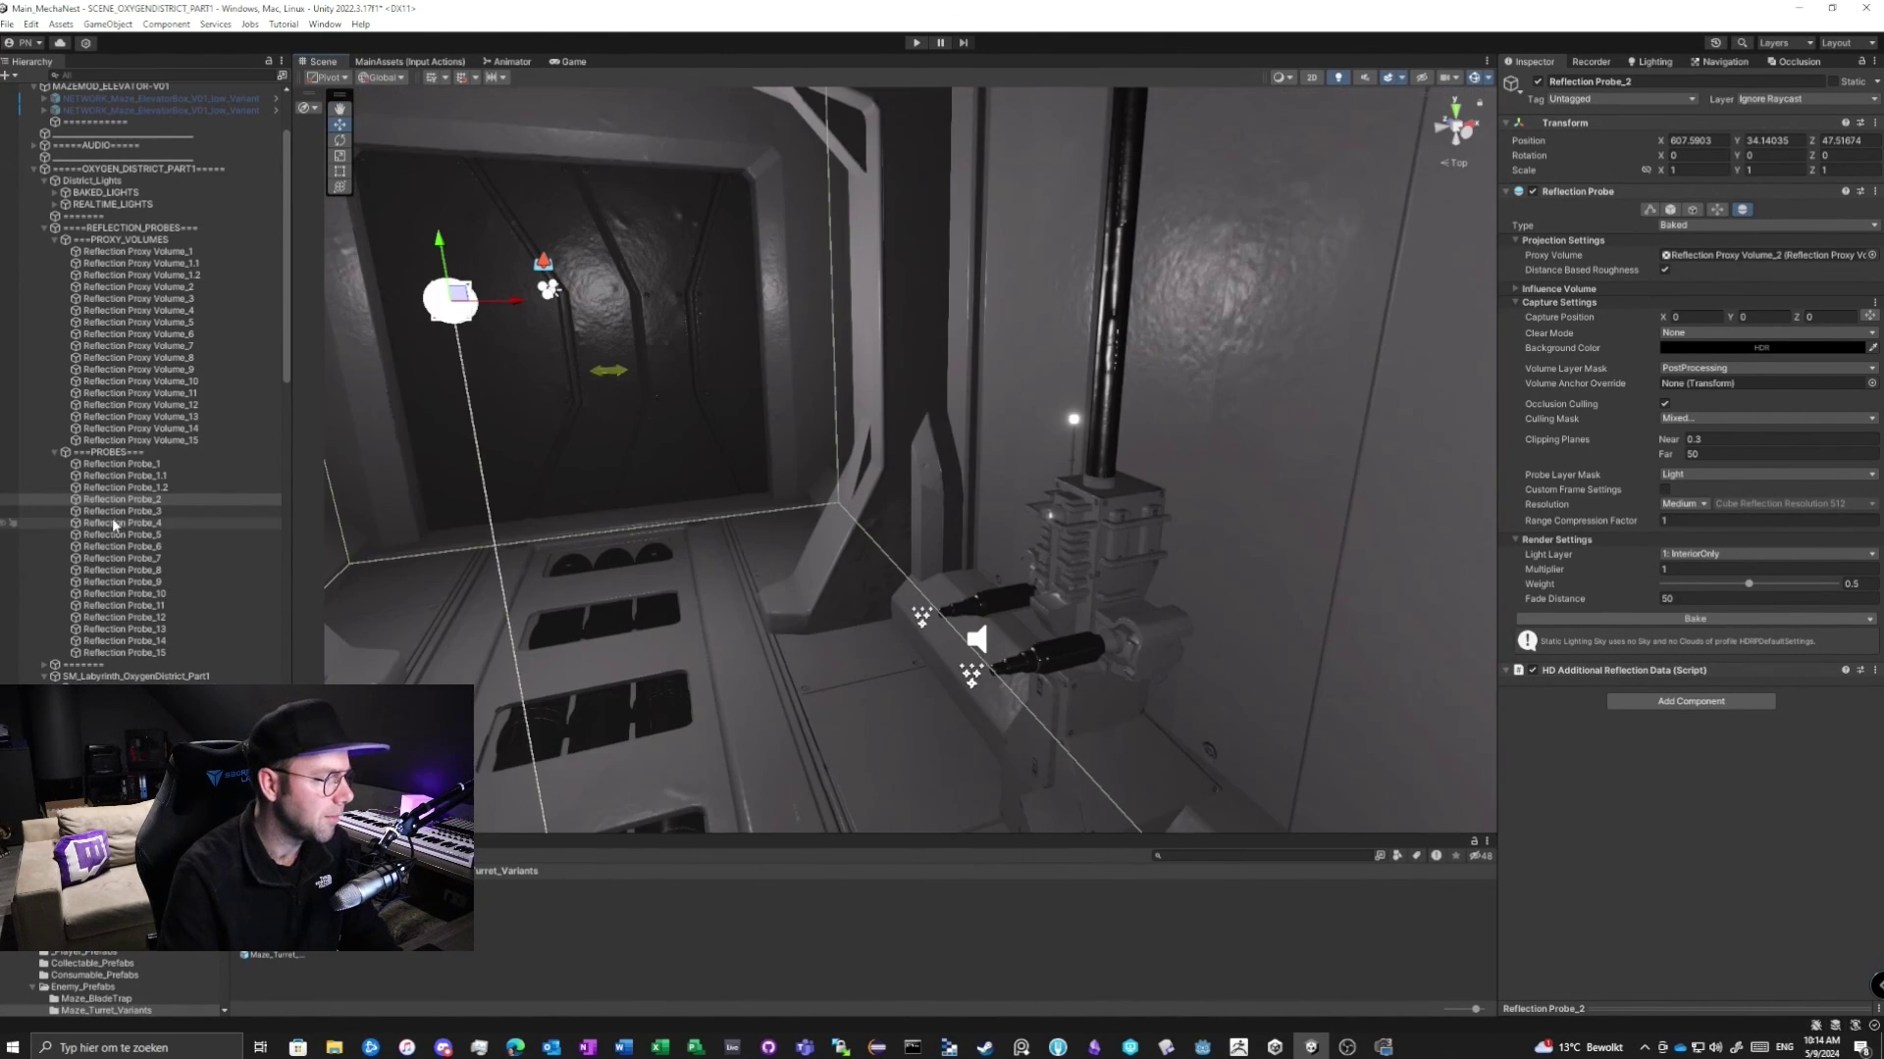
pyautogui.click(153, 466)
pyautogui.keyDown('shift'); pyautogui.click(202, 650); pyautogui.keyUp('shift')
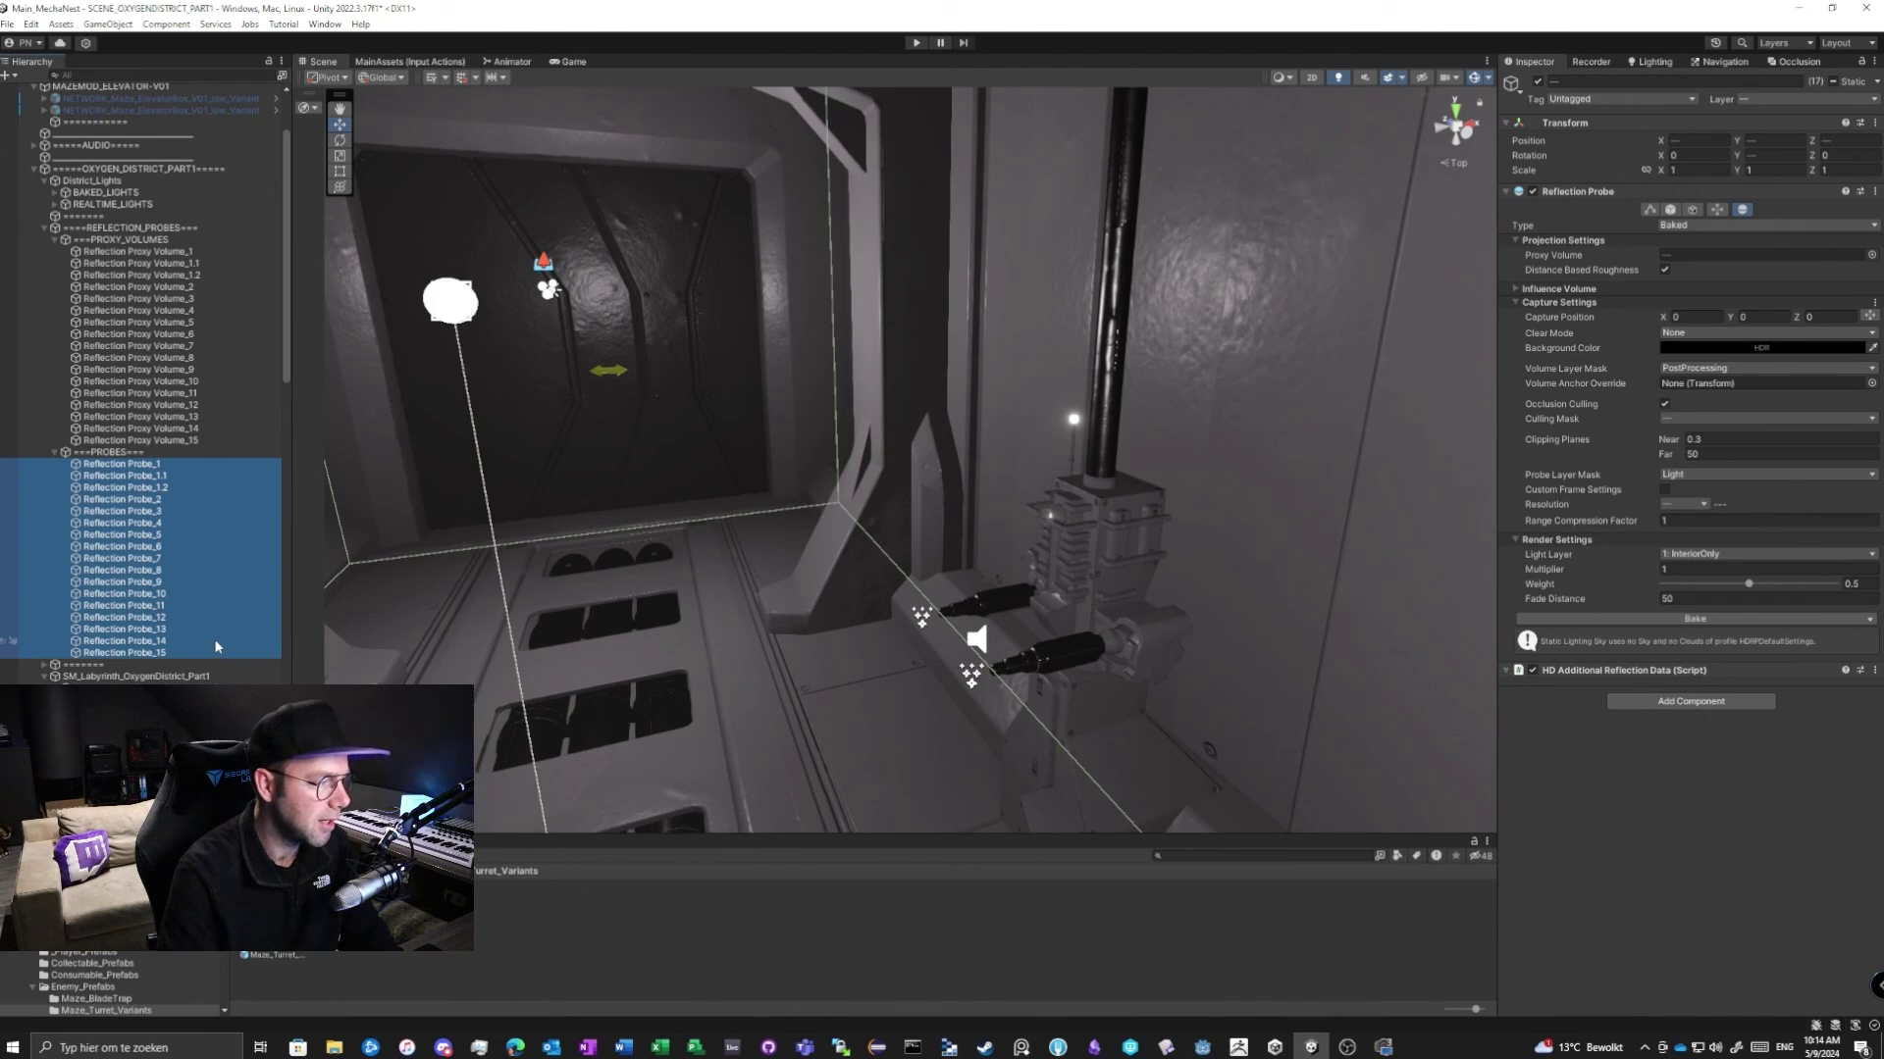
pyautogui.click(108, 466)
pyautogui.keyDown('shift'); pyautogui.click(153, 653); pyautogui.keyUp('shift')
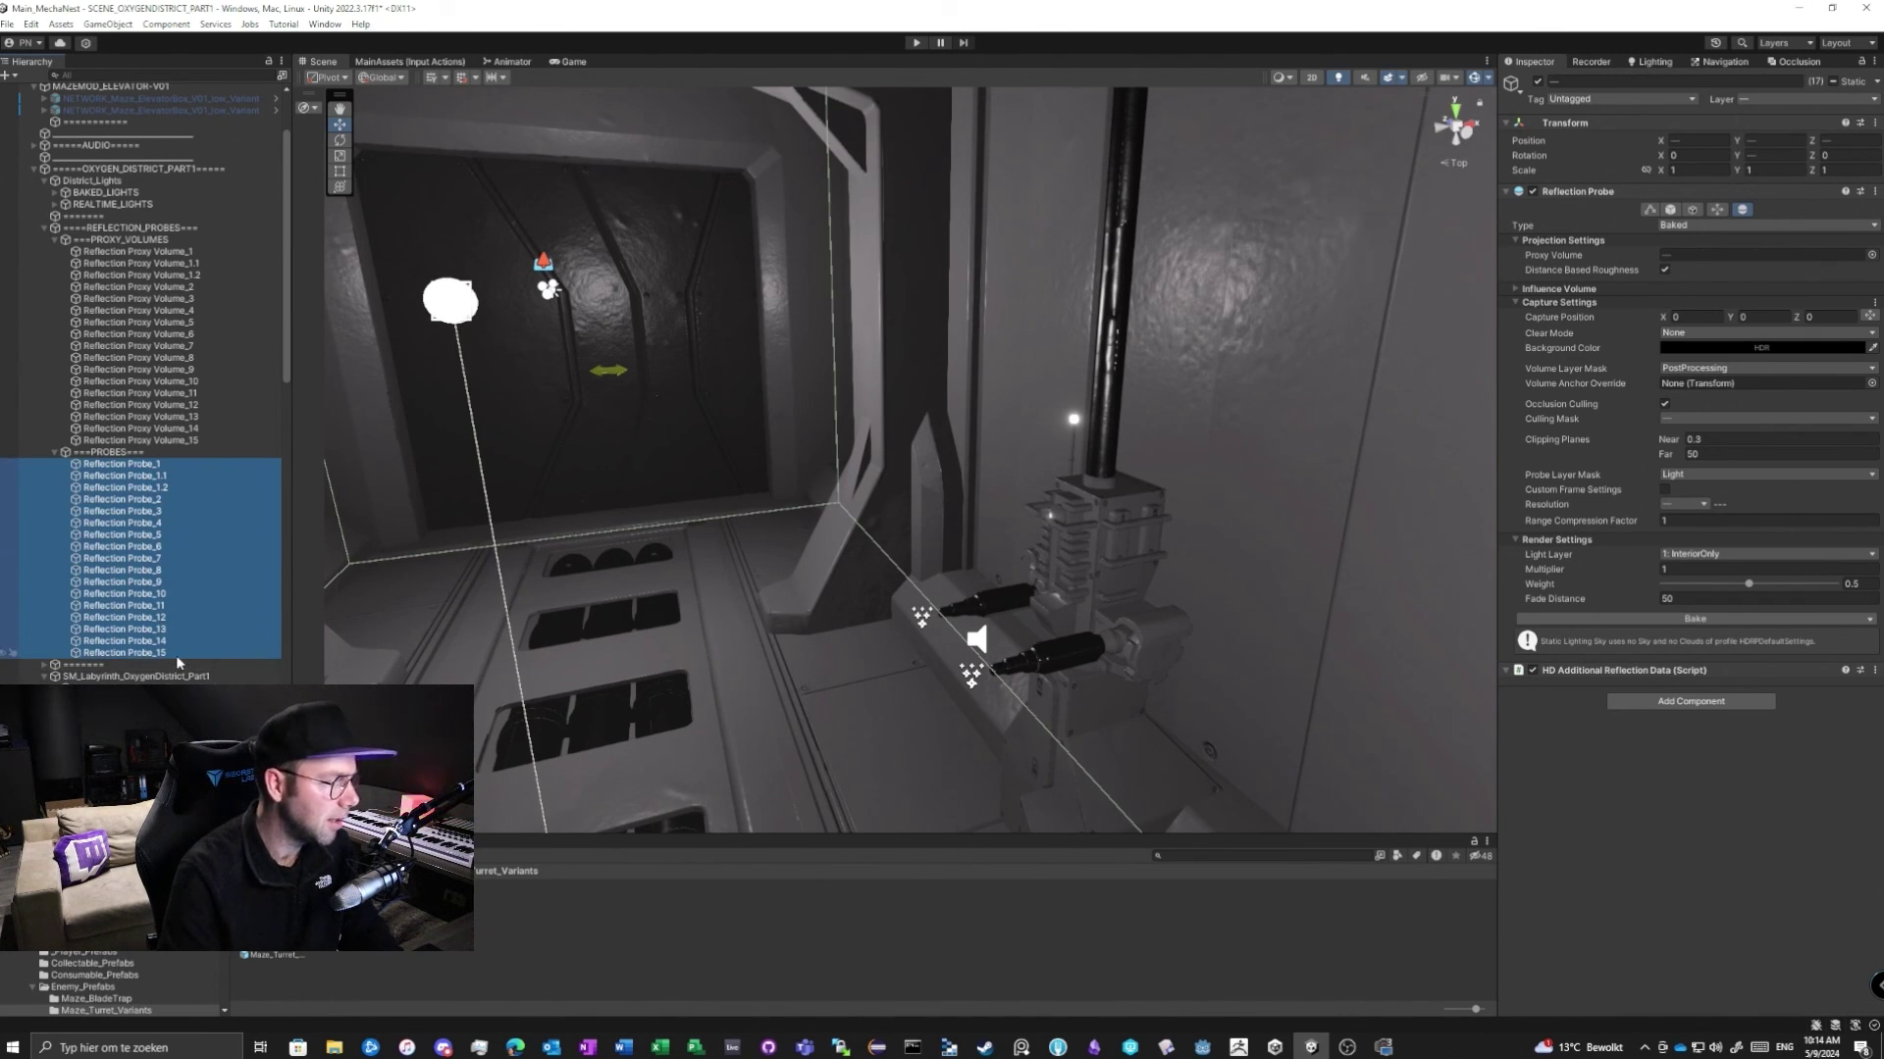
pyautogui.click(1622, 620)
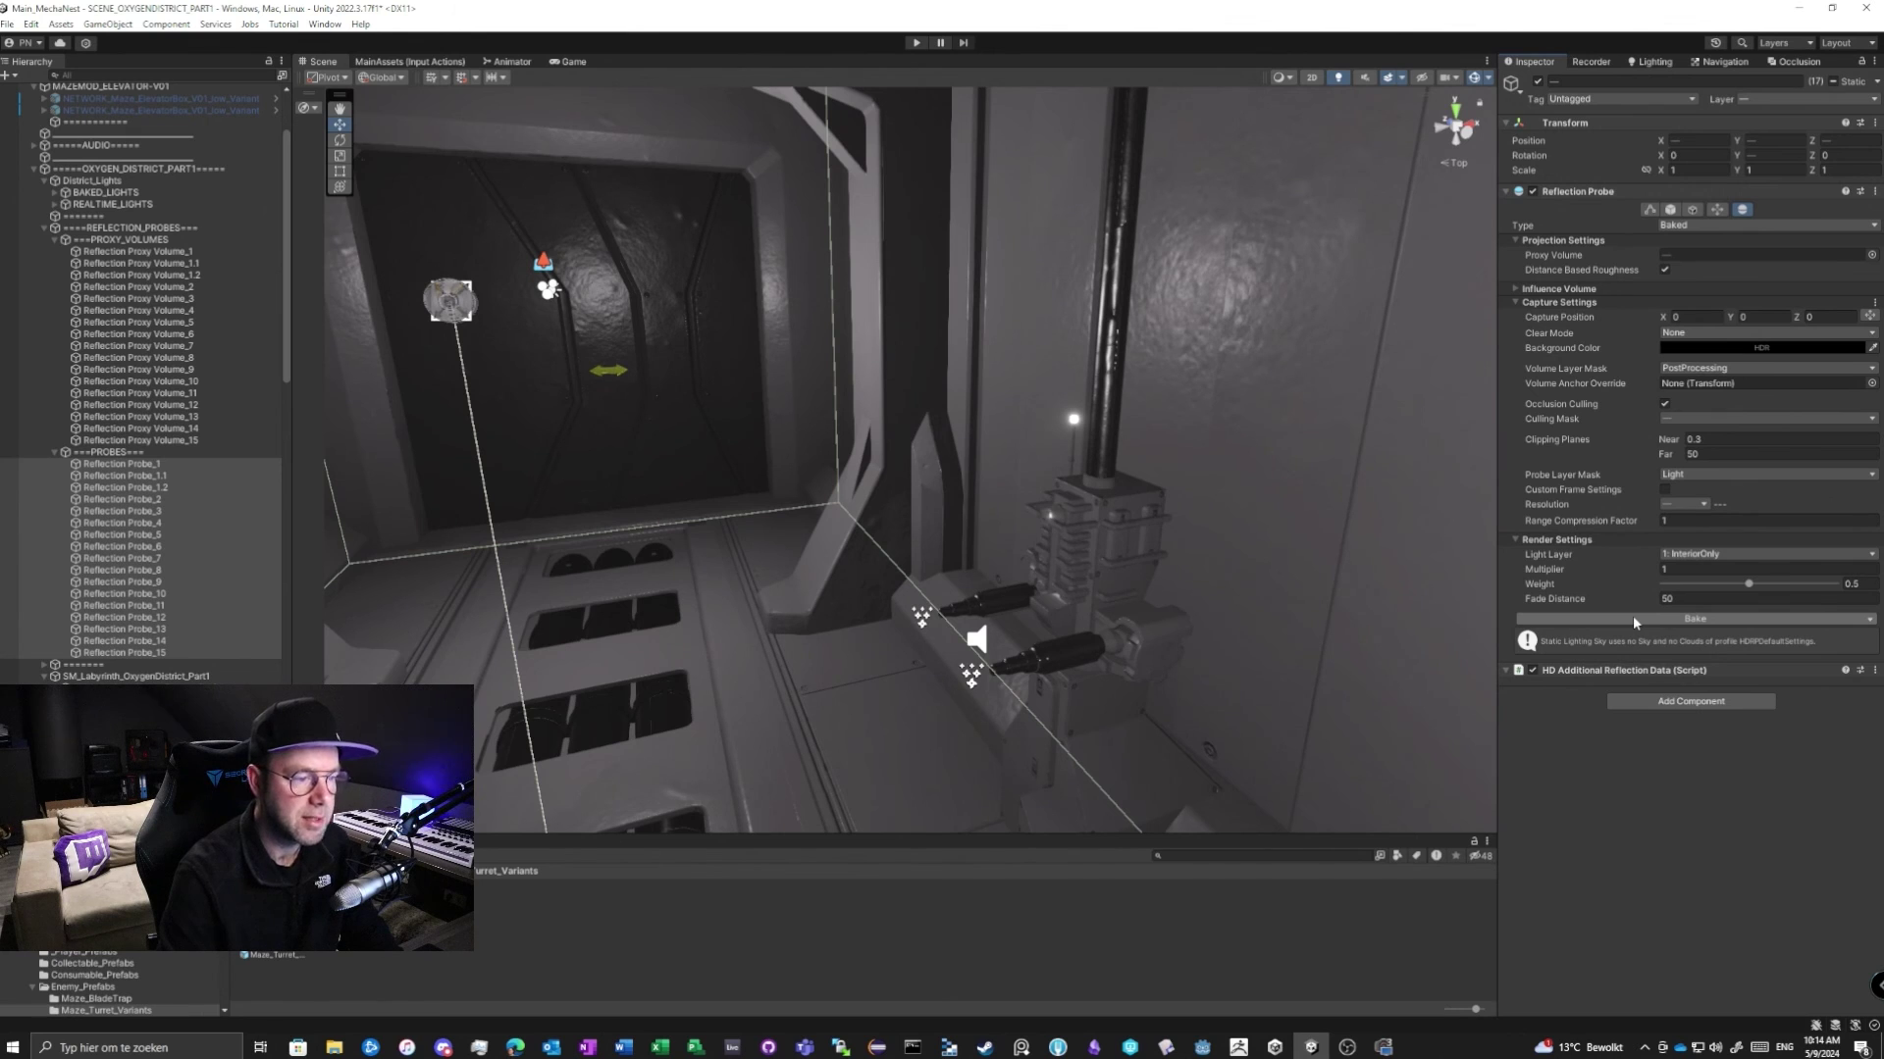
# Hide the scene gizmos and raise the weight of all selected probes to 0.826 while checking the reflections in the corridor.
pyautogui.press('f')
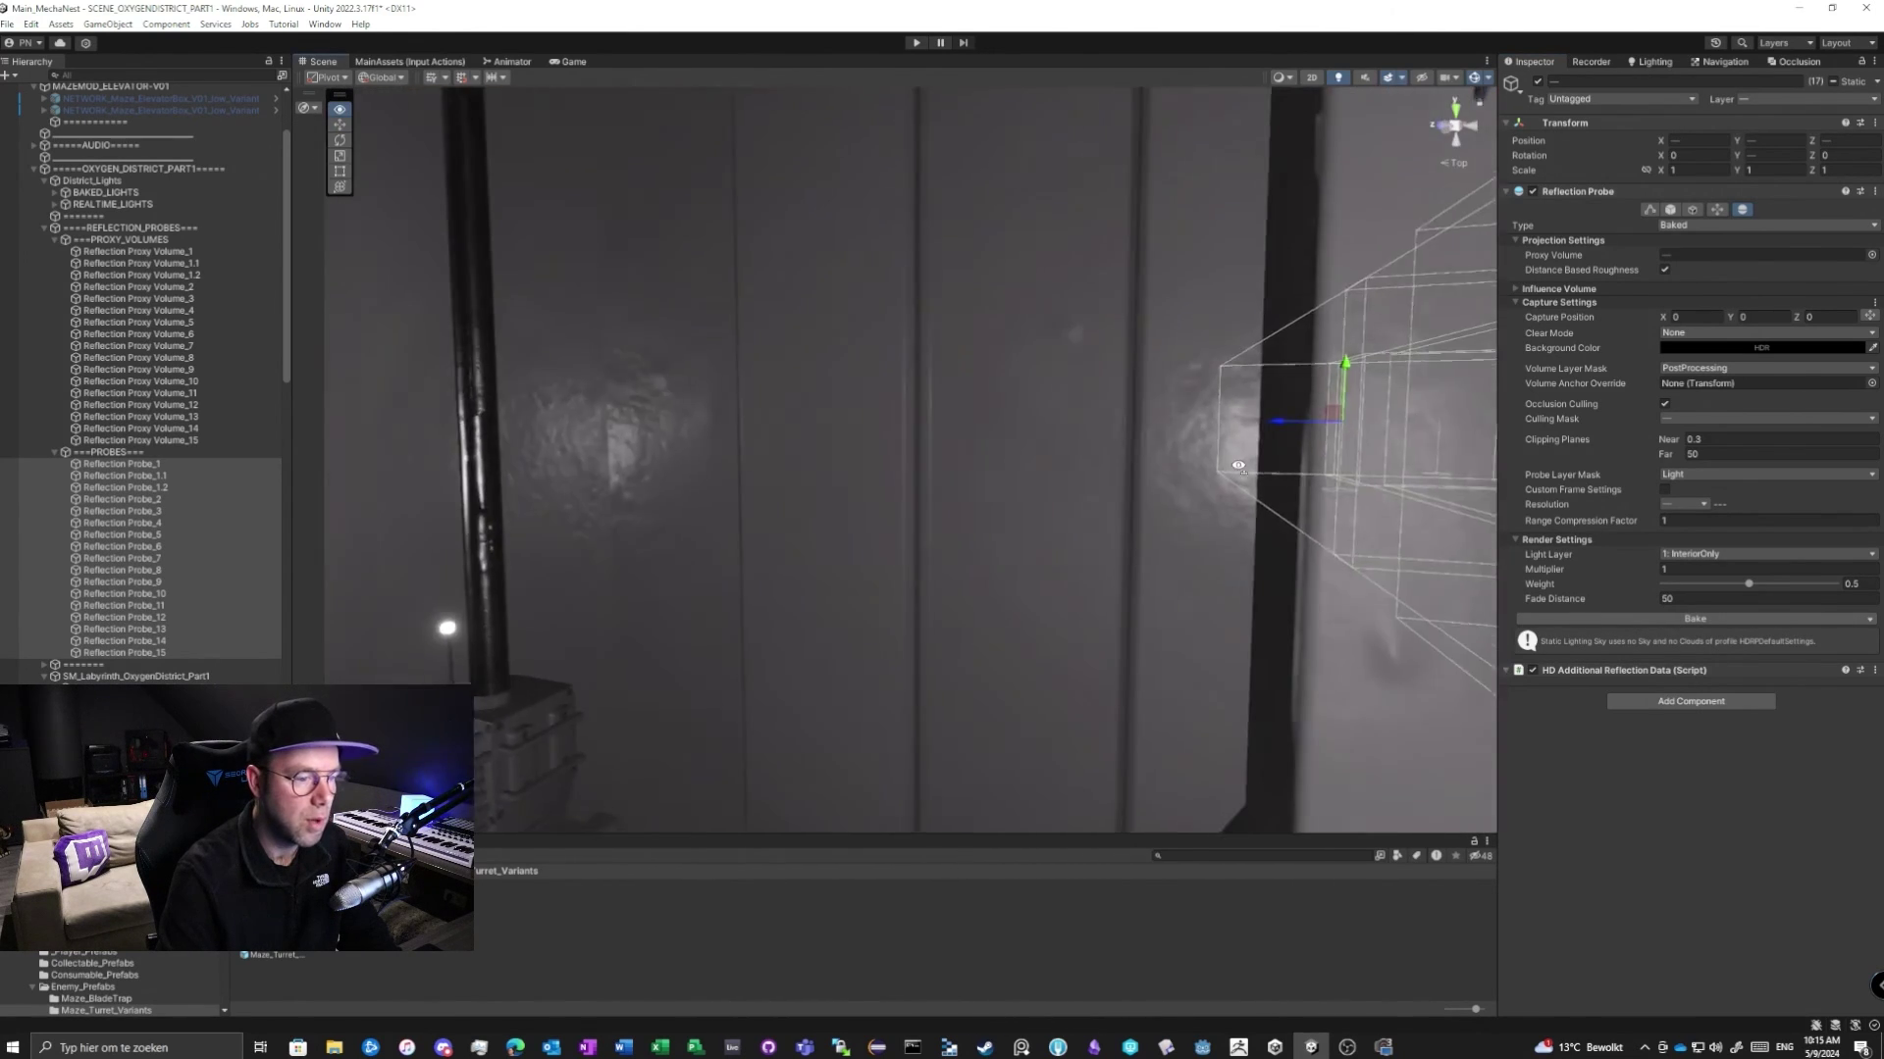
pyautogui.click(1474, 78)
pyautogui.moveTo(1122, 390); pyautogui.dragTo(920, 423, button='right')
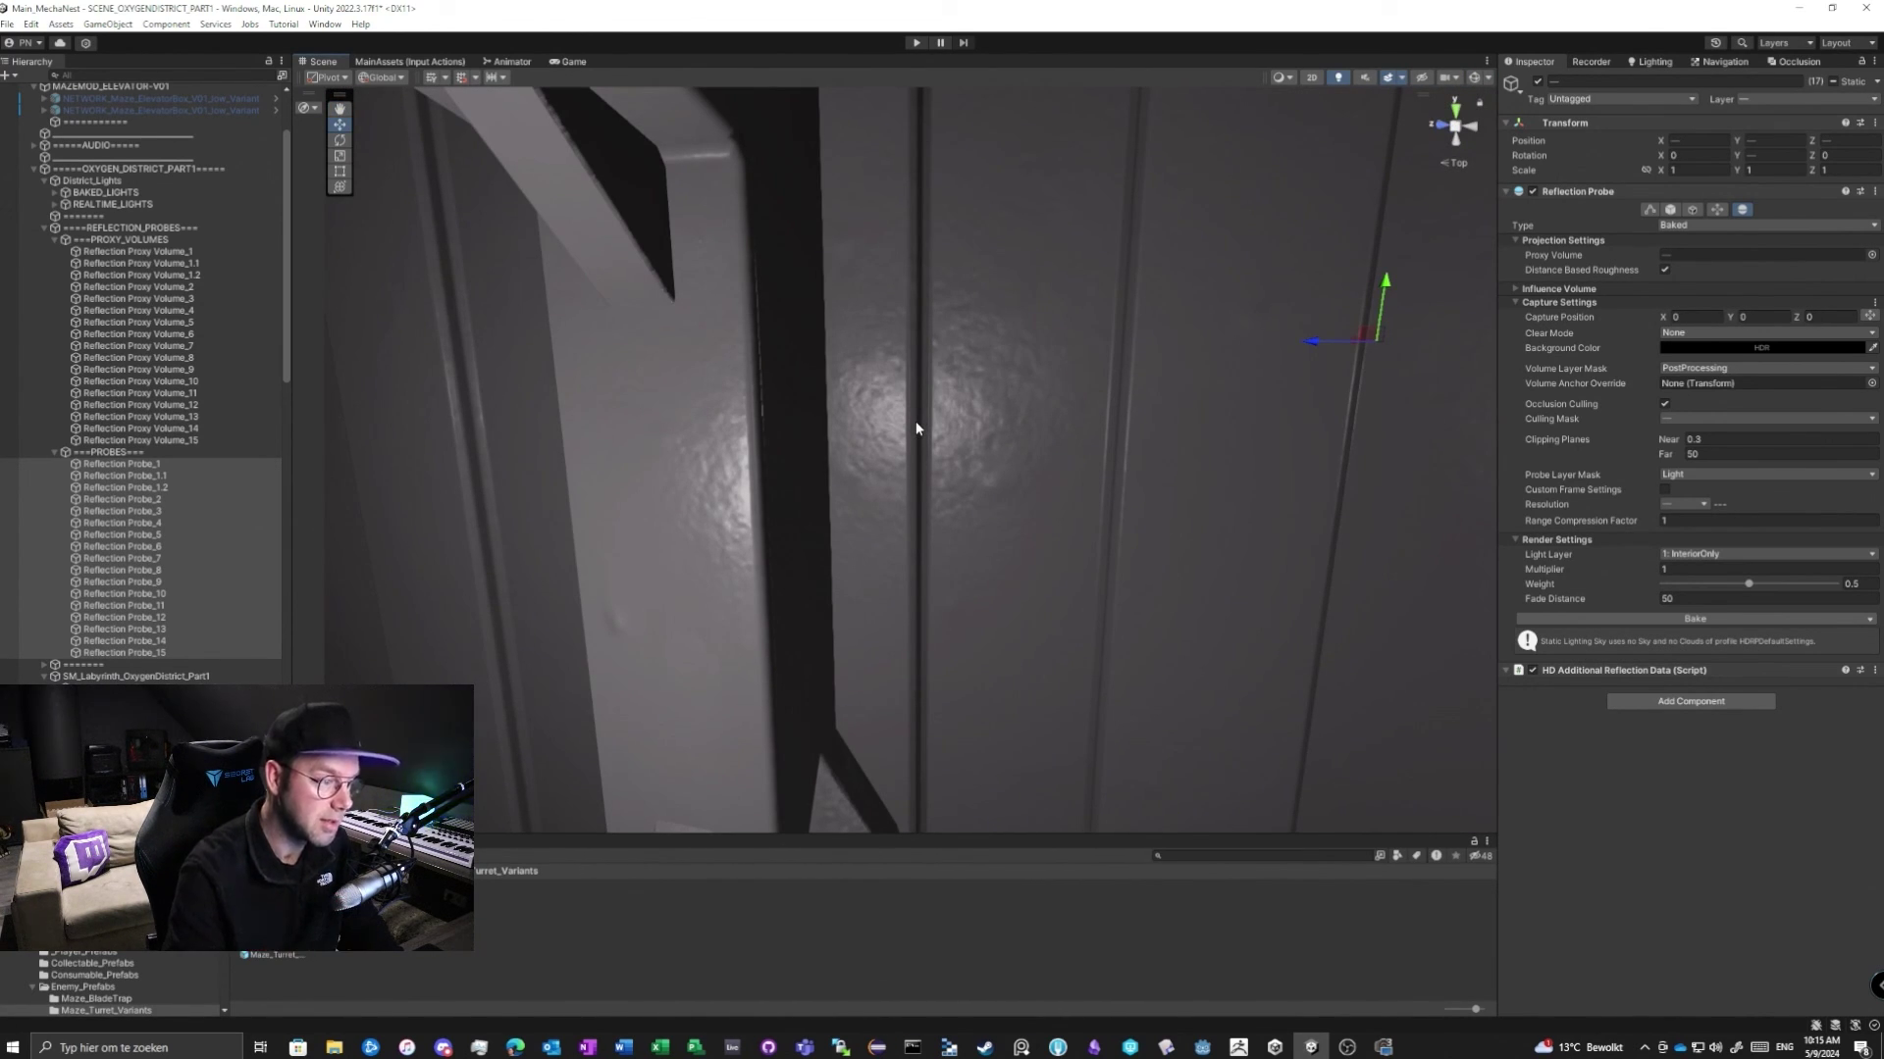
pyautogui.moveTo(1135, 408); pyautogui.dragTo(1195, 540, button='right')
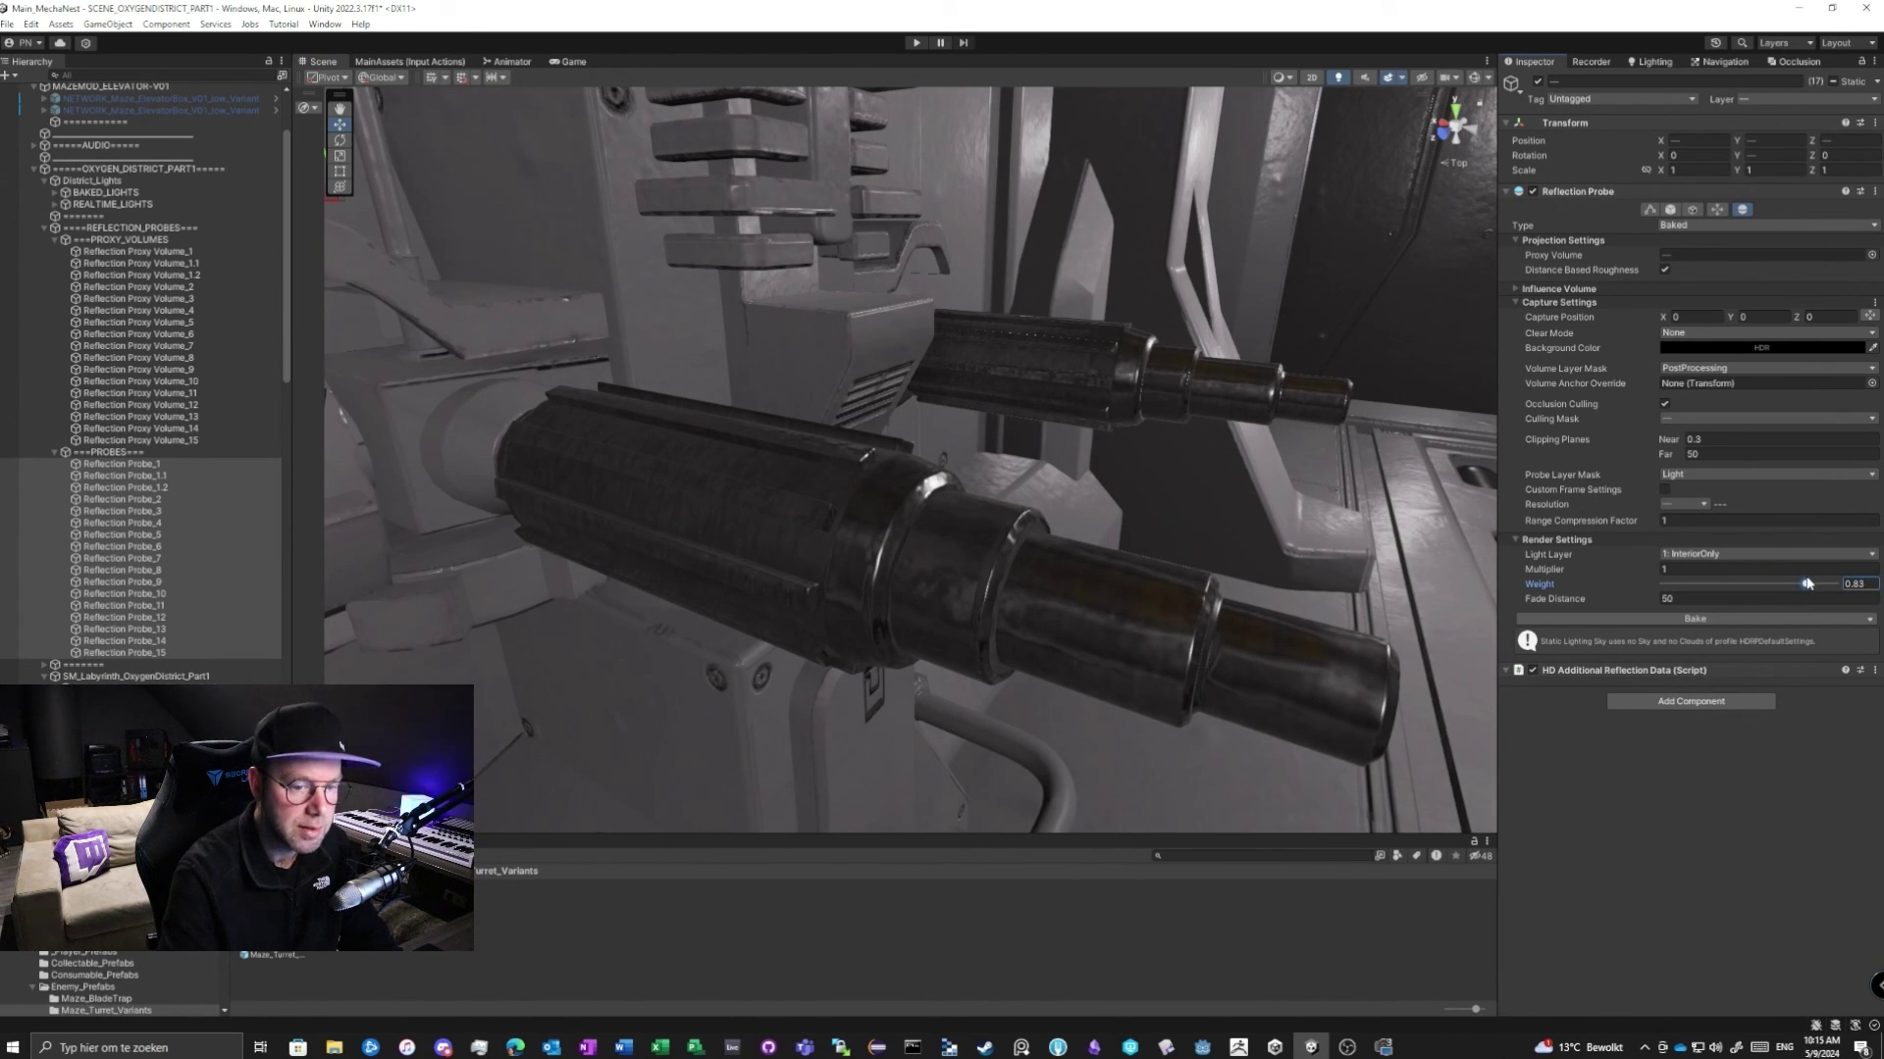
pyautogui.moveTo(785, 353); pyautogui.dragTo(837, 289, button='right')
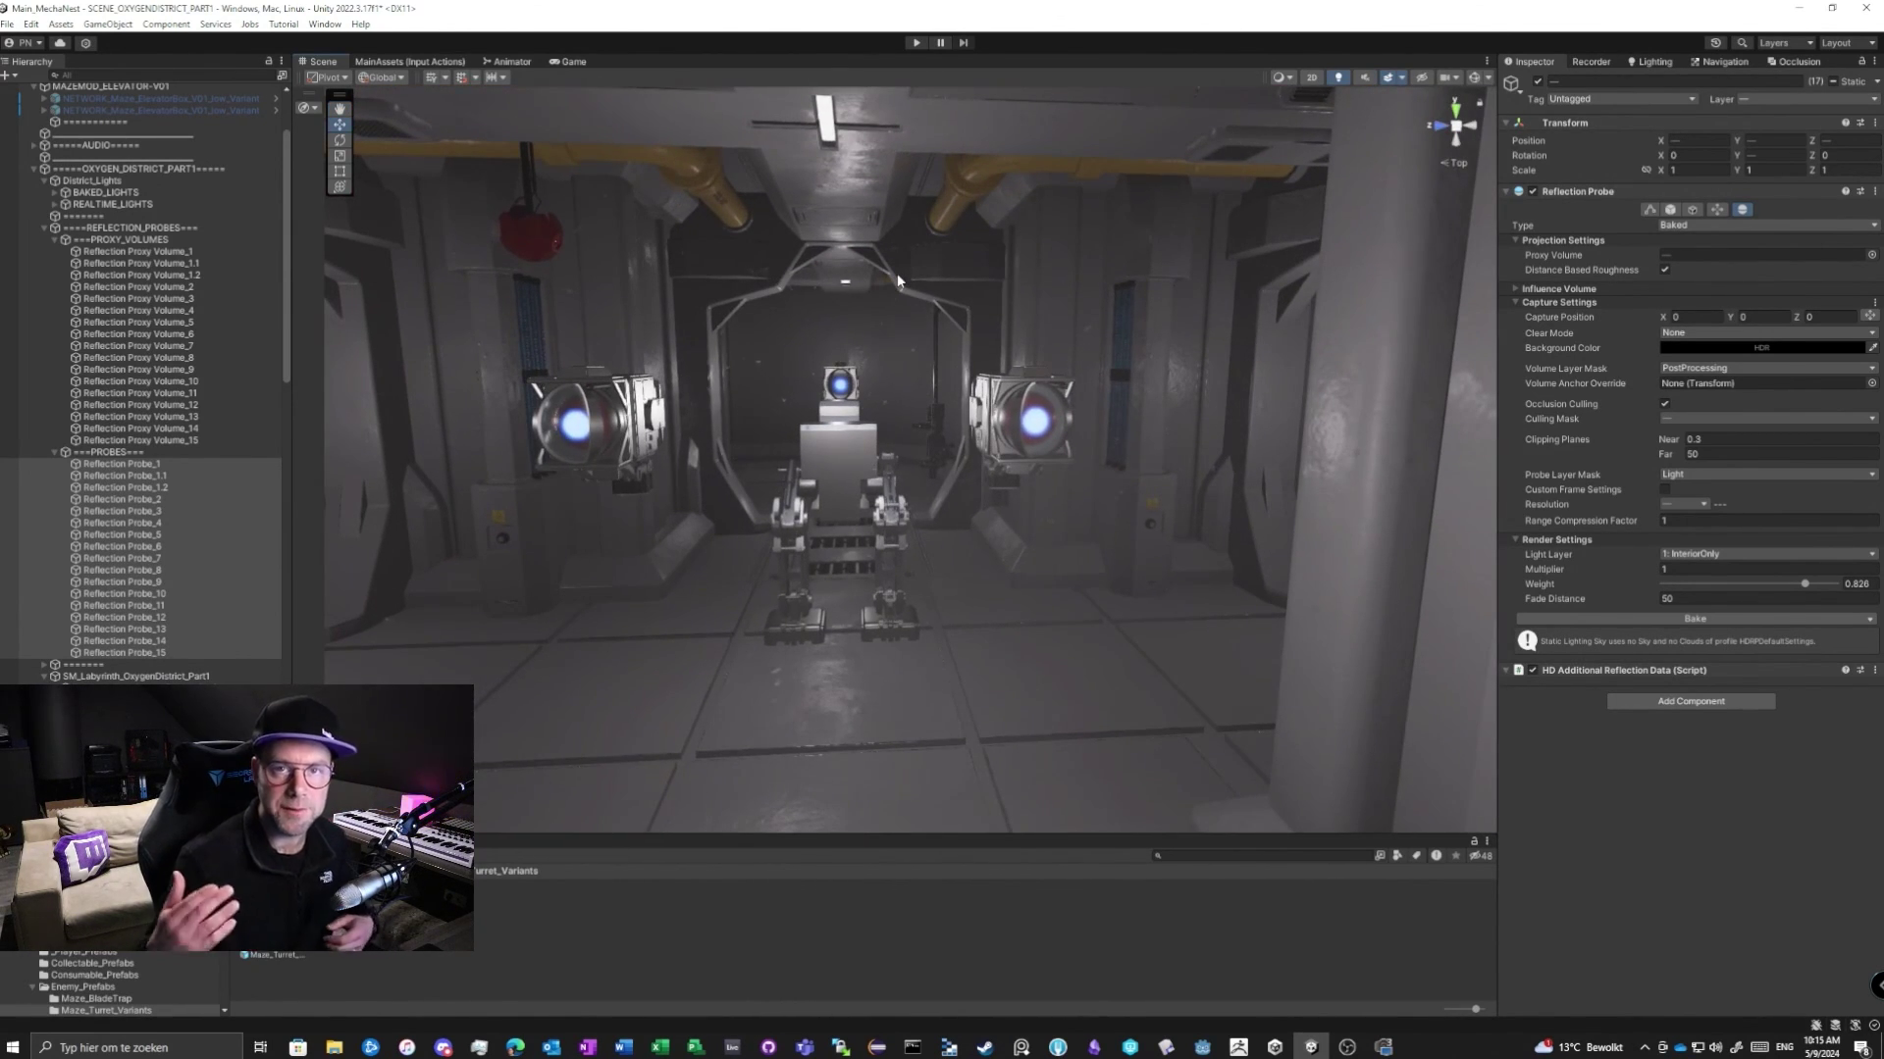